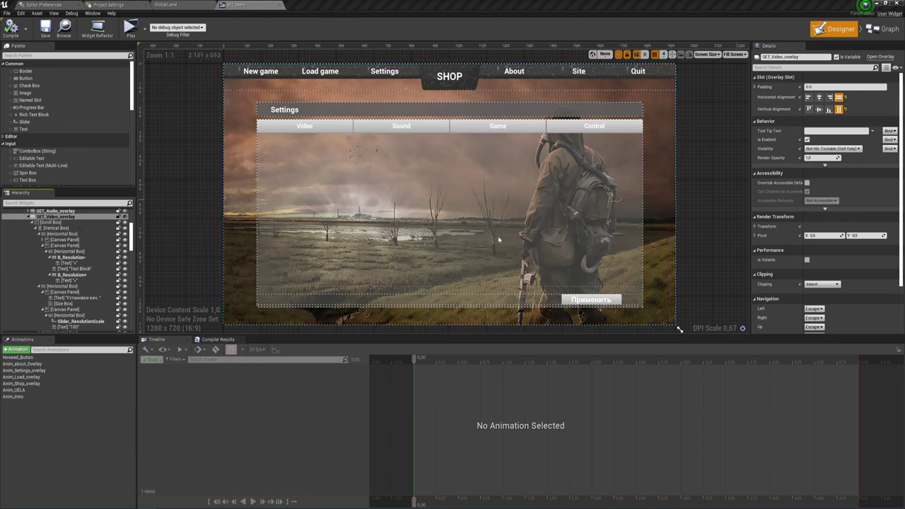
Make the Scroll Box under SET_Video_overlay visible so the video settings rows appear
{"action": "left_click", "coordinate": [124, 222]}
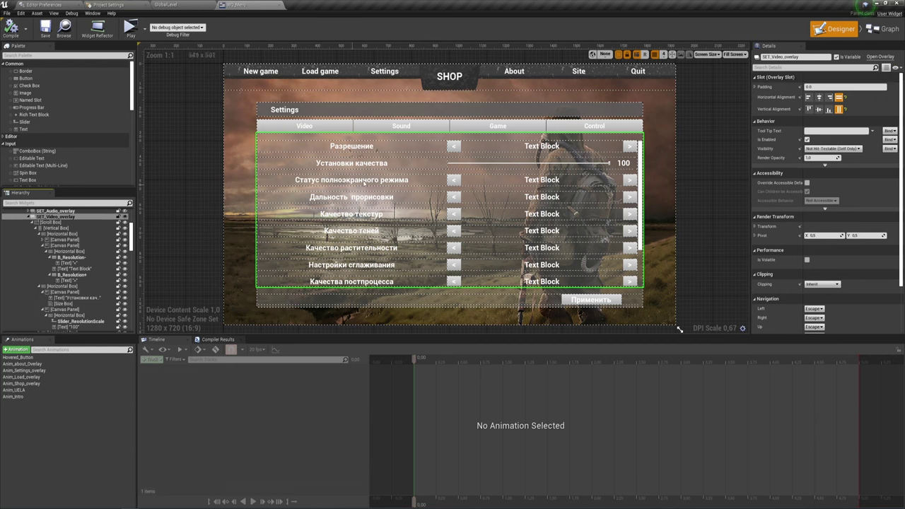
{"action": "left_click", "coordinate": [47, 222]}
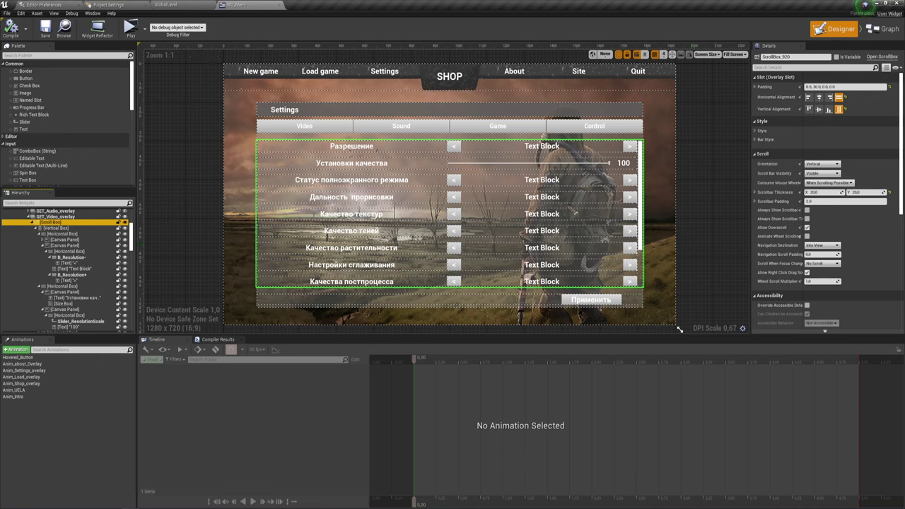
{"action": "left_click", "coordinate": [756, 131]}
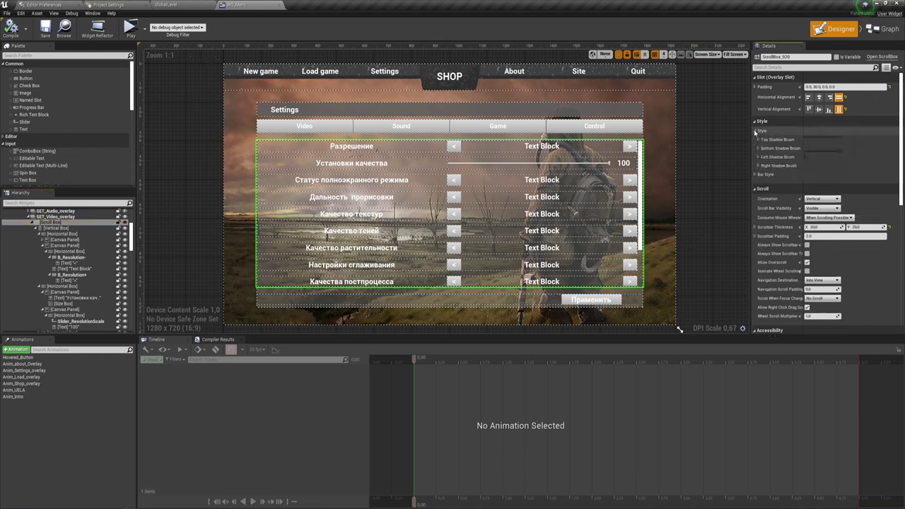
{"action": "left_click", "coordinate": [757, 174]}
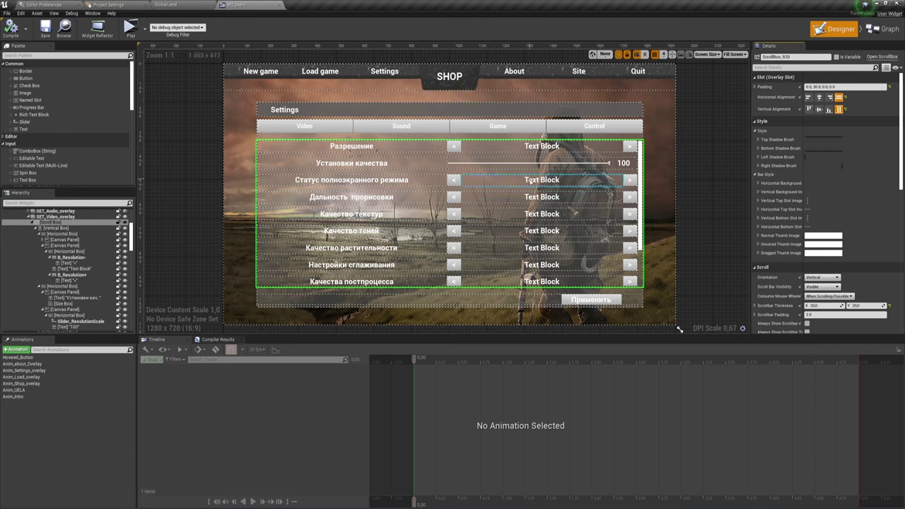
{"action": "left_click", "coordinate": [64, 233]}
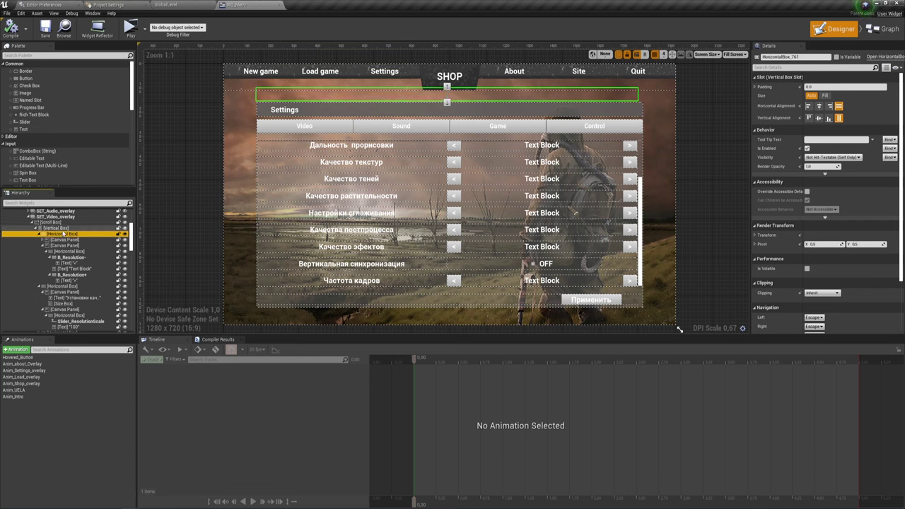
{"action": "left_click", "coordinate": [47, 228]}
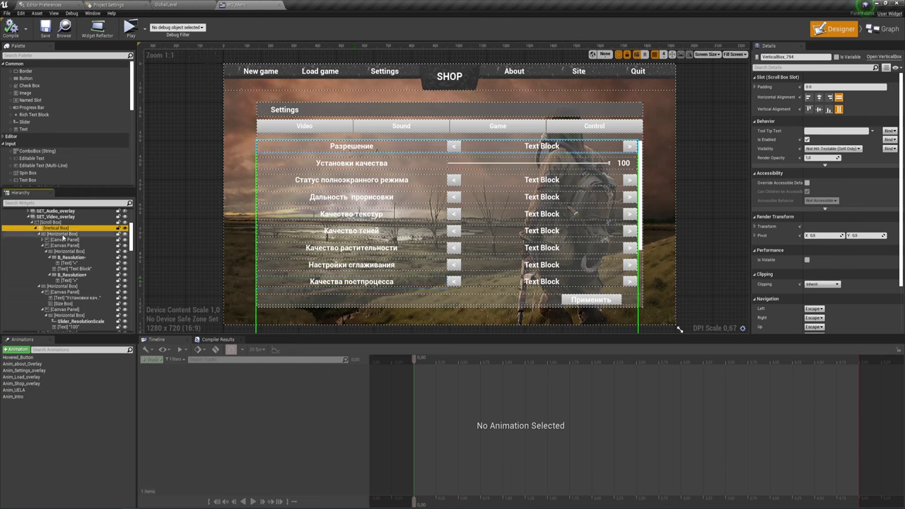
{"action": "left_click", "coordinate": [63, 234]}
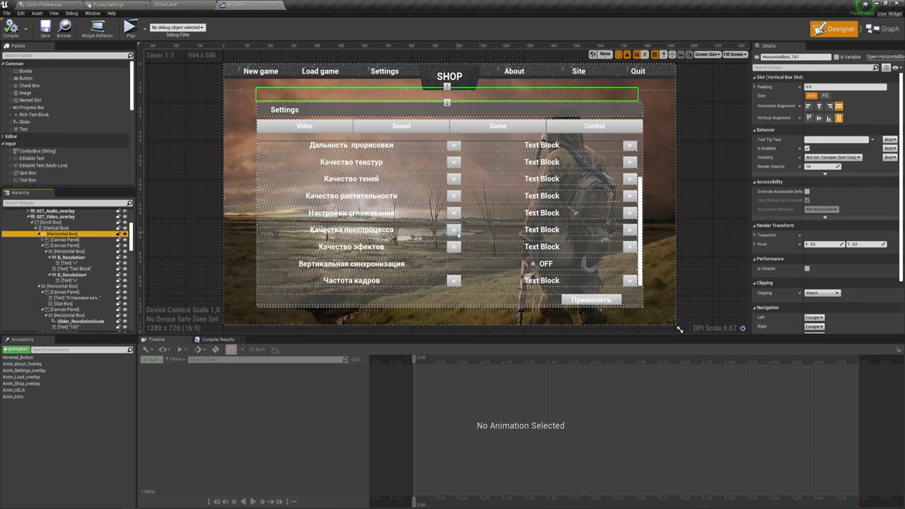
{"action": "left_click", "coordinate": [77, 241]}
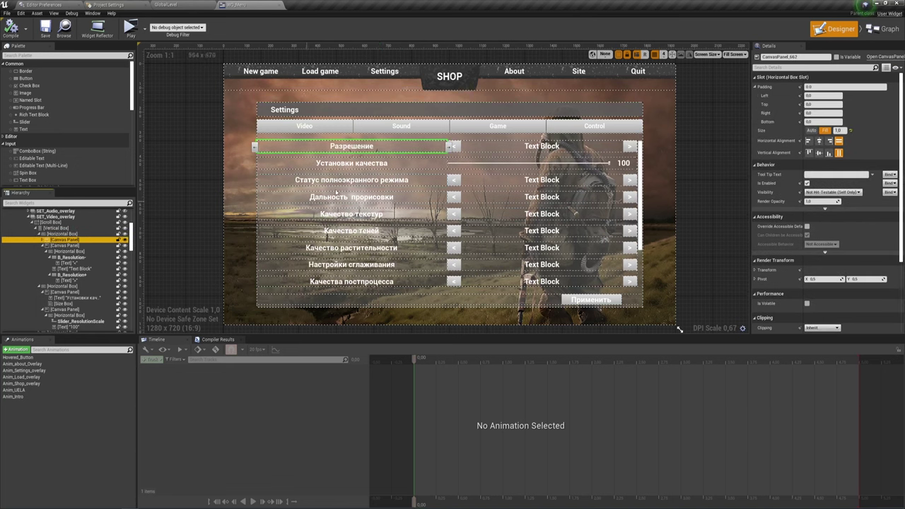
{"action": "left_click", "coordinate": [74, 245]}
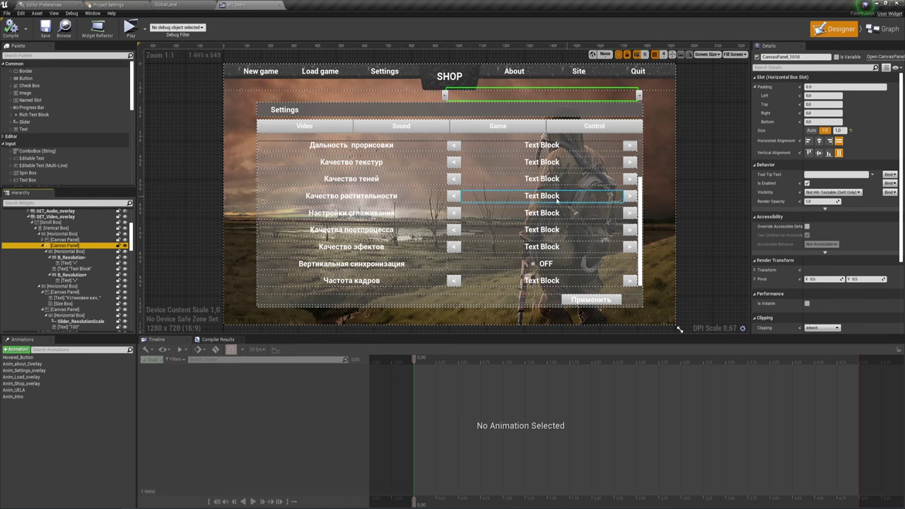
{"action": "left_click", "coordinate": [69, 251]}
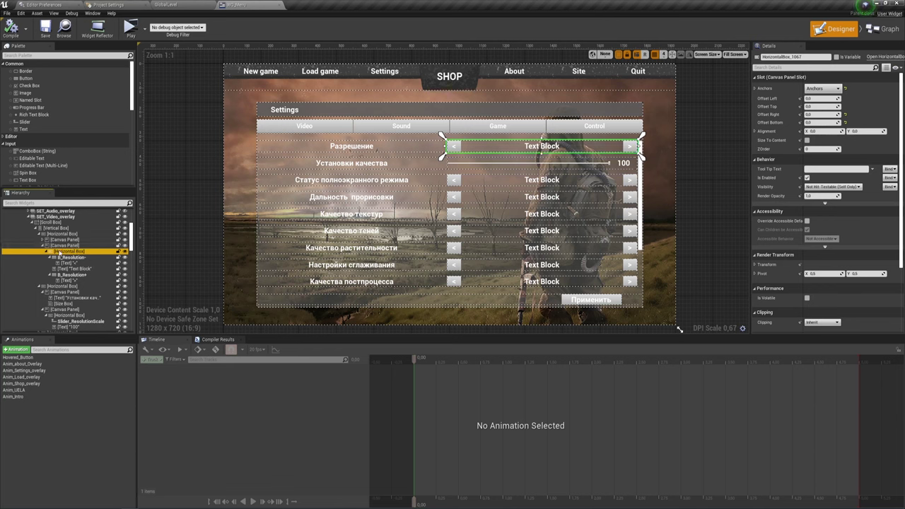
Review B_Resolution-, its '<' label, the resolution text block, B_Resolution+ and its '>' label
{"action": "left_click", "coordinate": [71, 258]}
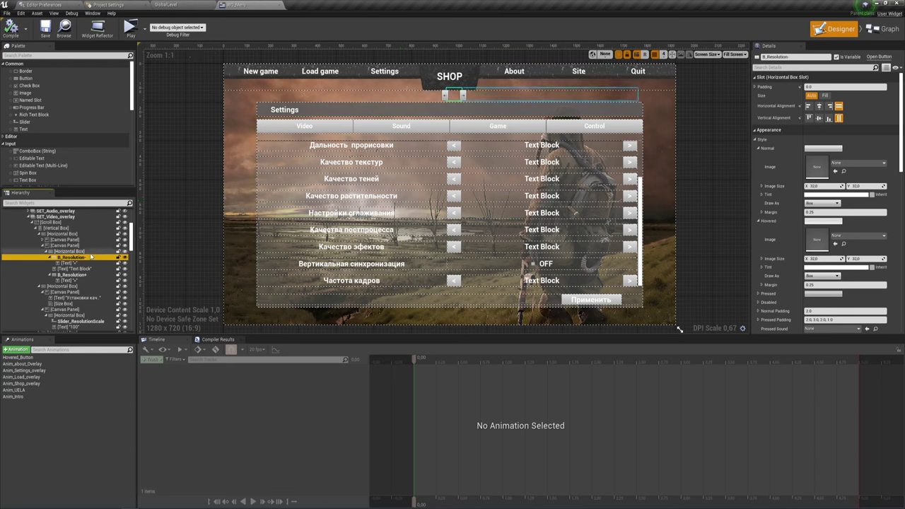
{"action": "left_click", "coordinate": [74, 264]}
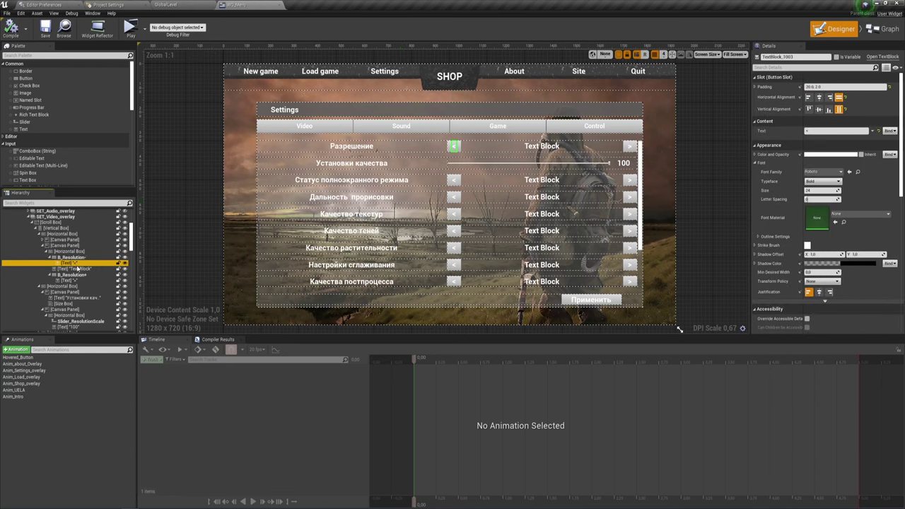
{"action": "left_click", "coordinate": [76, 269]}
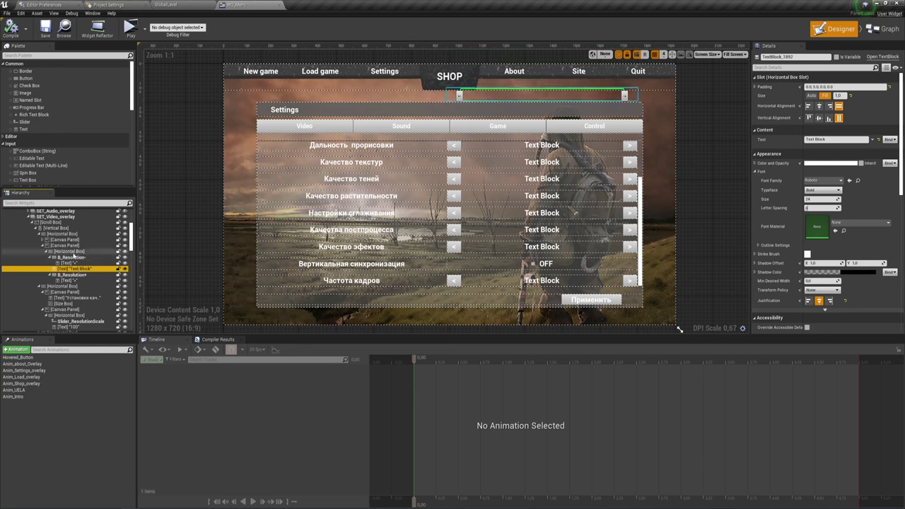
{"action": "left_click", "coordinate": [74, 275]}
{"action": "left_click", "coordinate": [73, 281]}
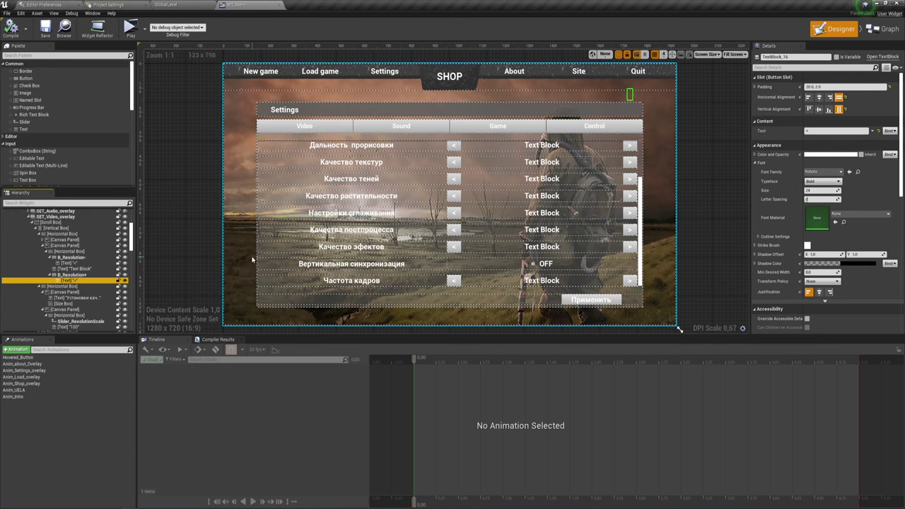
{"action": "scroll", "coordinate": [80, 286], "scroll_direction": "up", "scroll_amount": 2}
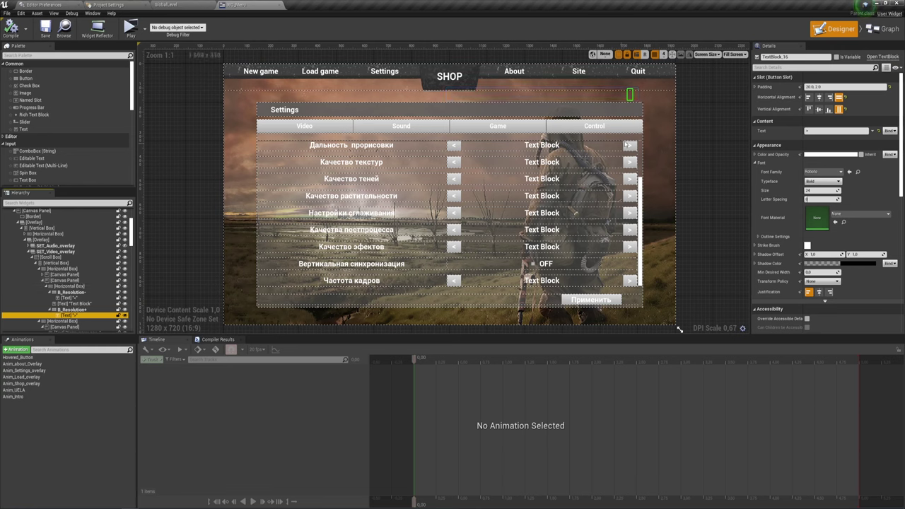
Add an On Clicked event for the Button_Apply (Применить) button
{"action": "left_click", "coordinate": [871, 29]}
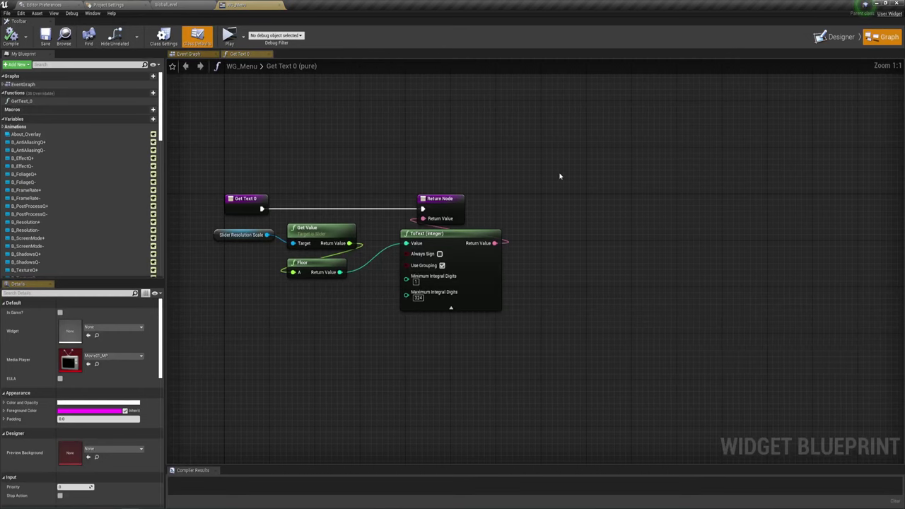
{"action": "left_click", "coordinate": [838, 36]}
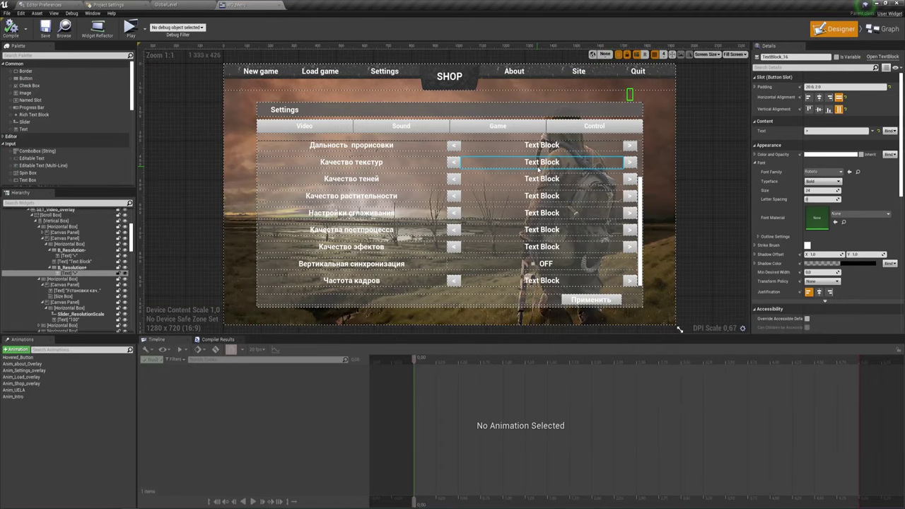
{"action": "left_click", "coordinate": [619, 300]}
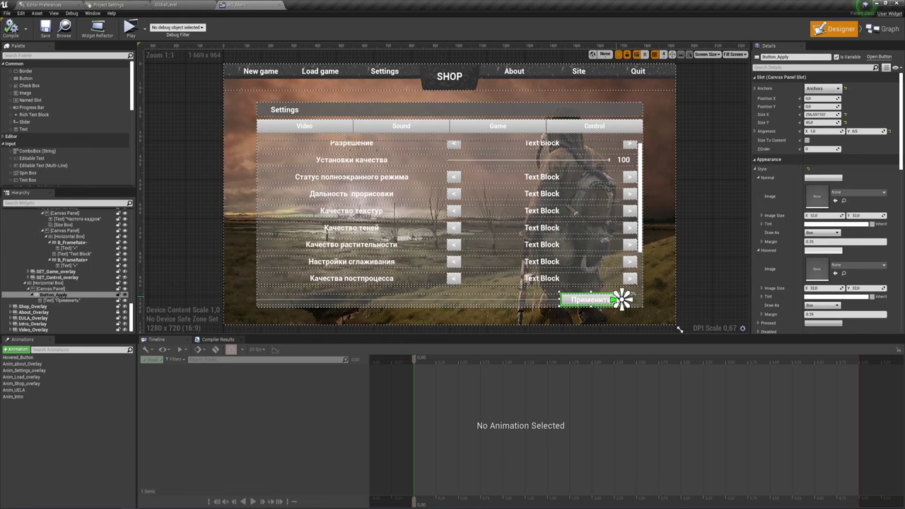
{"action": "scroll", "coordinate": [828, 205], "scroll_direction": "down", "scroll_amount": 5}
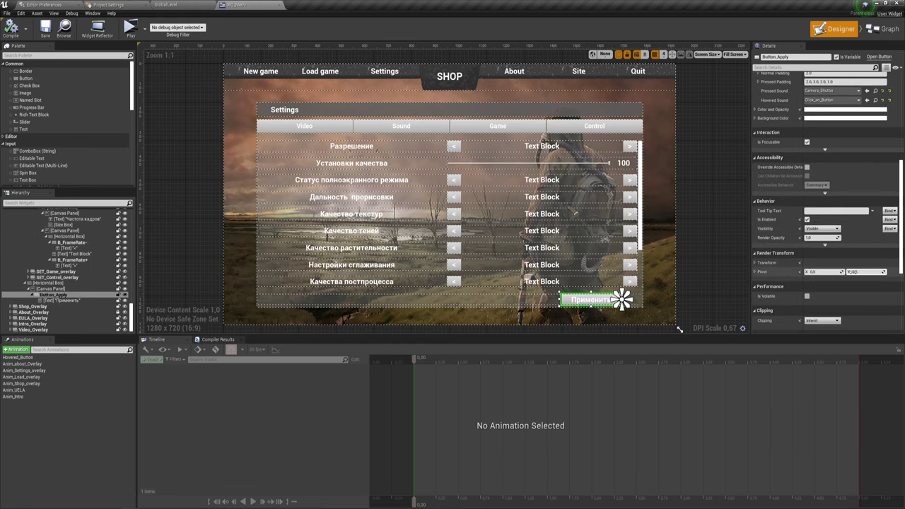
{"action": "scroll", "coordinate": [853, 272], "scroll_direction": "down", "scroll_amount": 4}
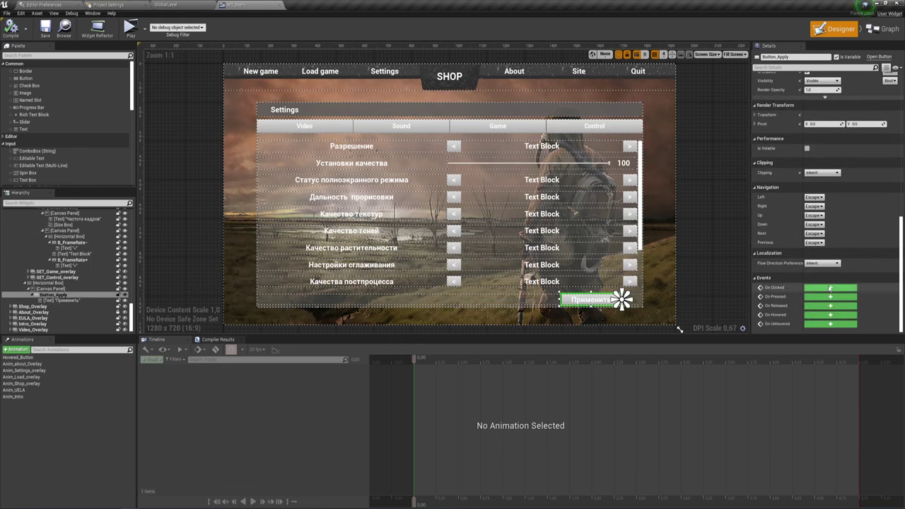
{"action": "left_click", "coordinate": [830, 288]}
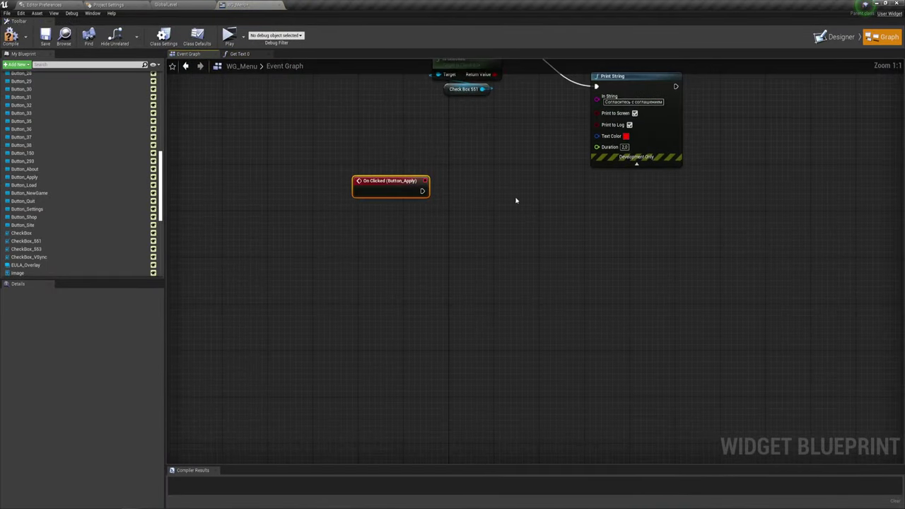
Wire a Get Game User Settings node after the On Clicked (Button_Apply) event
{"action": "left_click_drag", "start_coordinate": [396, 182], "coordinate": [436, 310]}
{"action": "right_click_drag", "start_coordinate": [626, 375], "coordinate": [459, 270]}
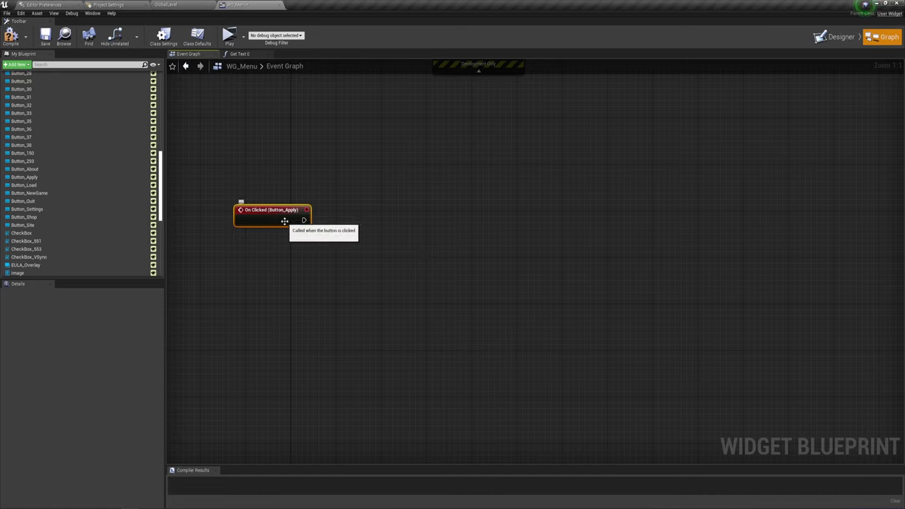
{"action": "left_click_drag", "start_coordinate": [304, 220], "coordinate": [353, 237]}
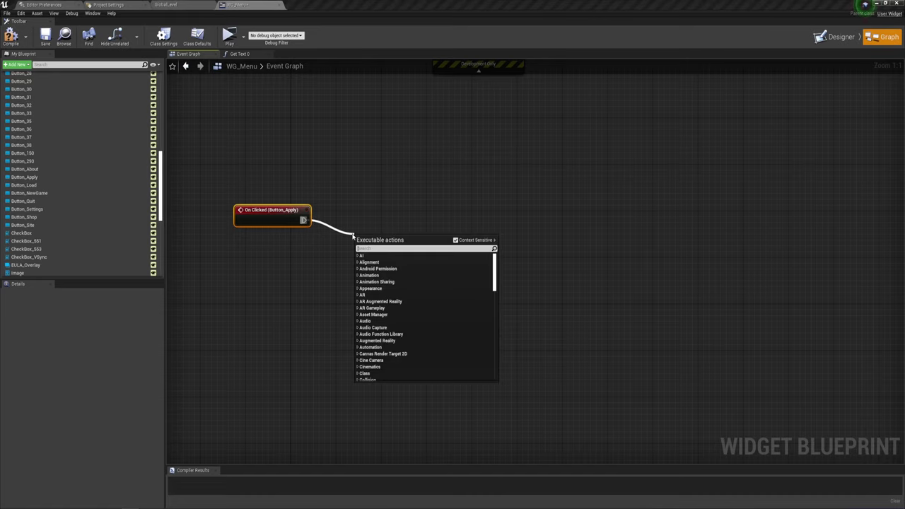
{"action": "type", "text": "get"}
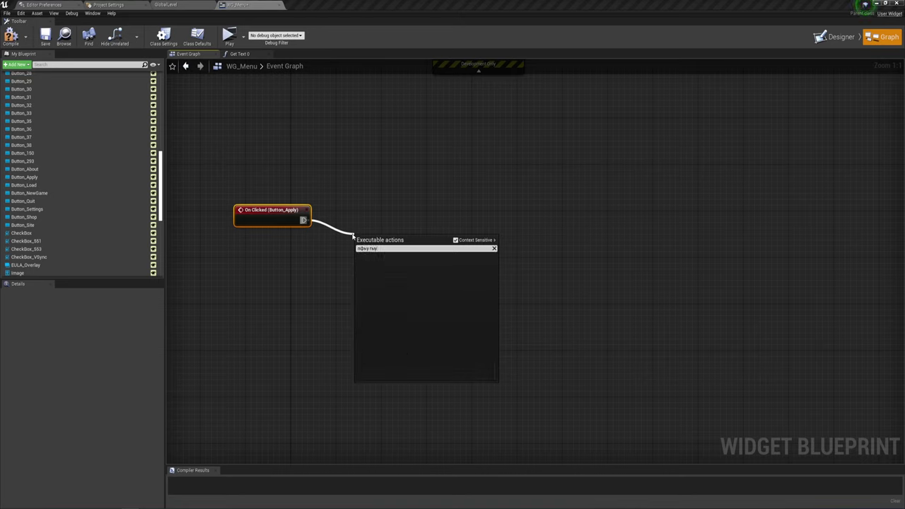
{"action": "key", "text": "ctrl+a"}
{"action": "key", "text": "BackSpace"}
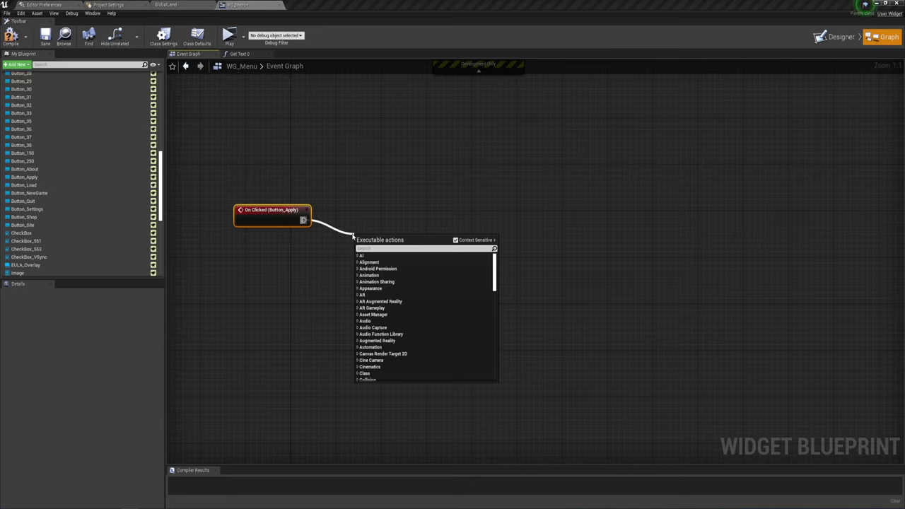
{"action": "type", "text": "game User"}
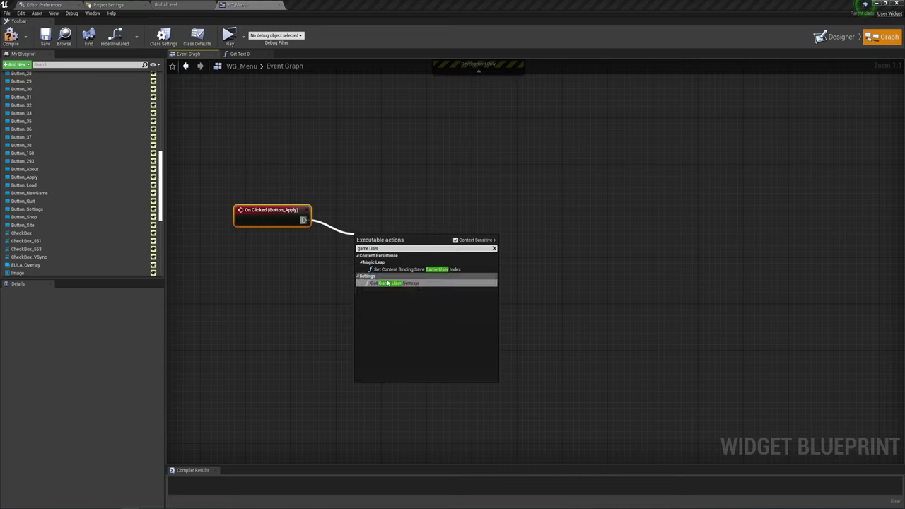
{"action": "left_click", "coordinate": [387, 283]}
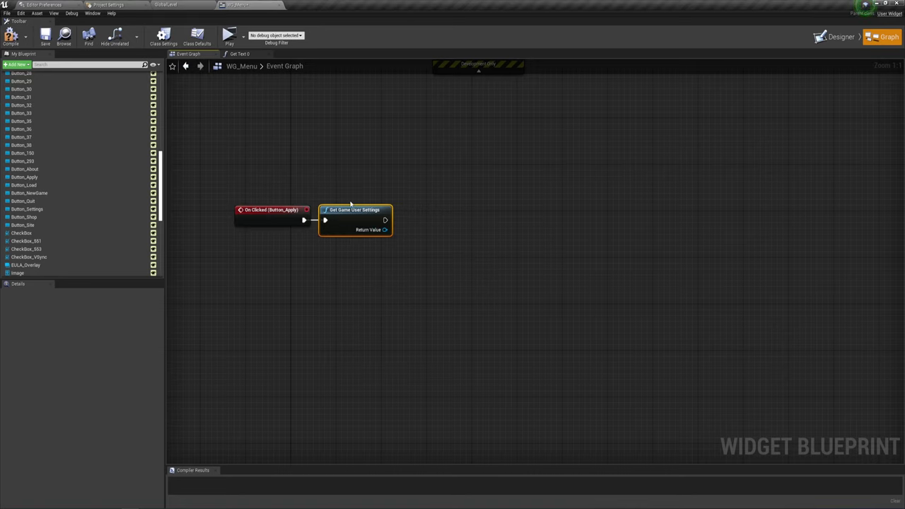
{"action": "right_click_drag", "start_coordinate": [441, 244], "coordinate": [451, 243]}
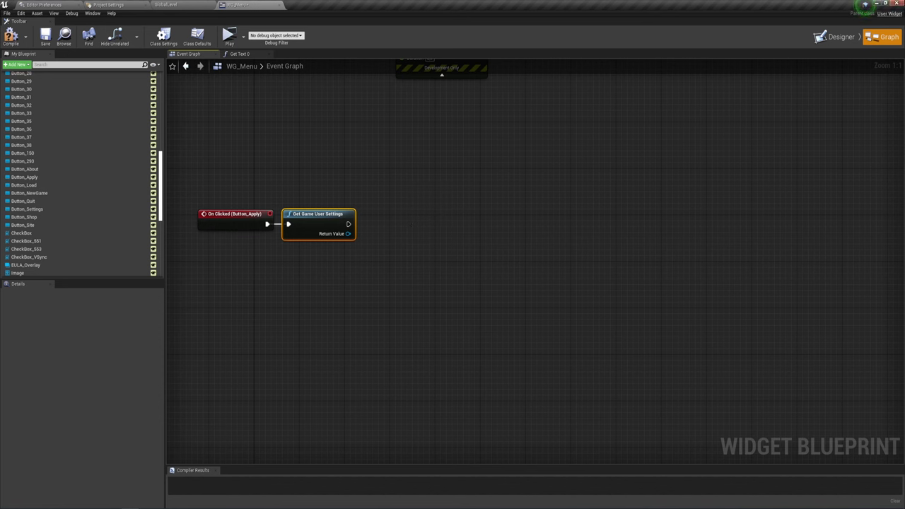
{"action": "left_click", "coordinate": [836, 37]}
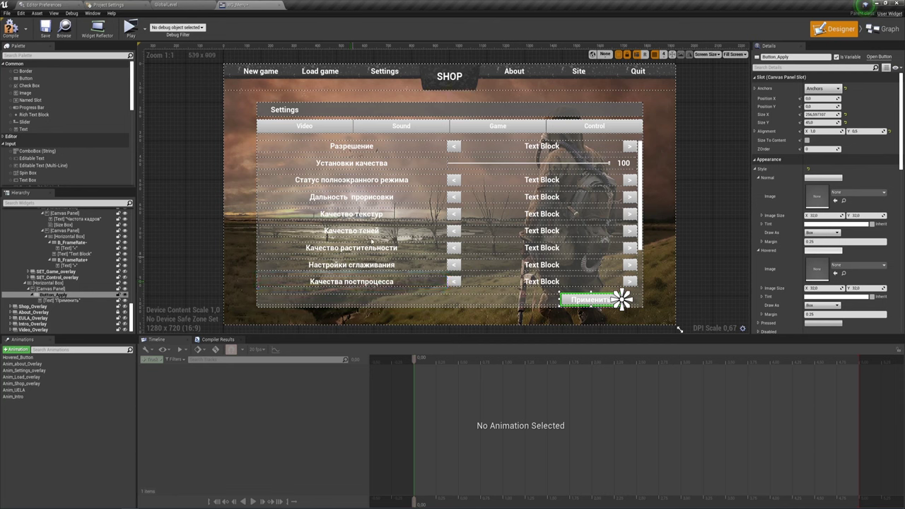
Add Set Screen Resolution from Get Game User Settings' Return Value and space it out
{"action": "left_click", "coordinate": [884, 29]}
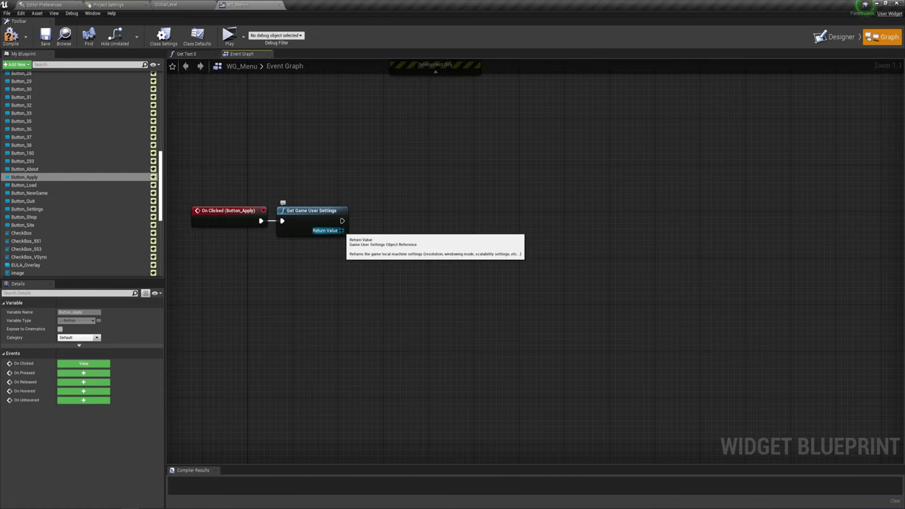
{"action": "left_click_drag", "start_coordinate": [342, 231], "coordinate": [408, 241]}
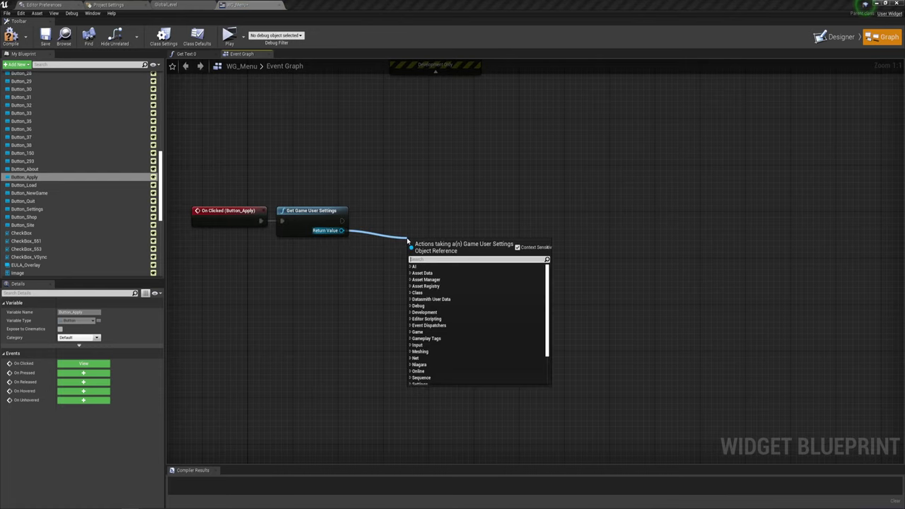
{"action": "type", "text": "set"}
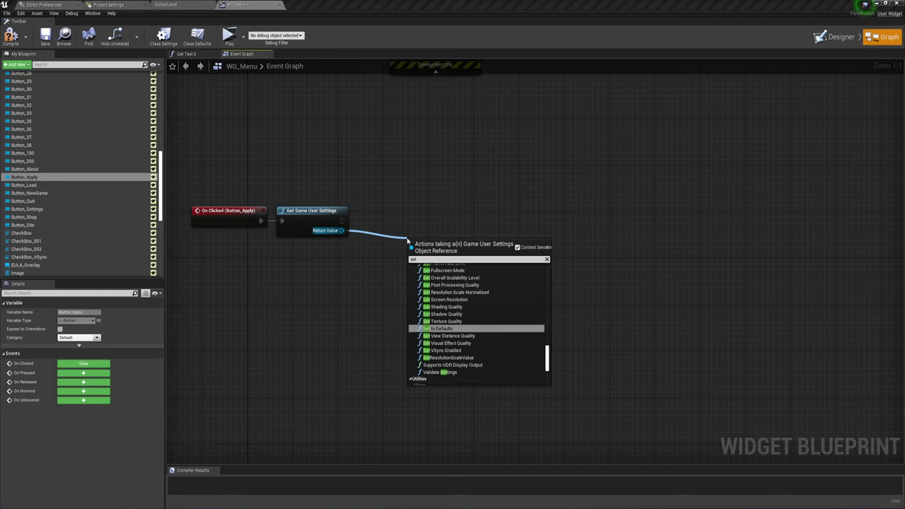
{"action": "type", "text": " sc"}
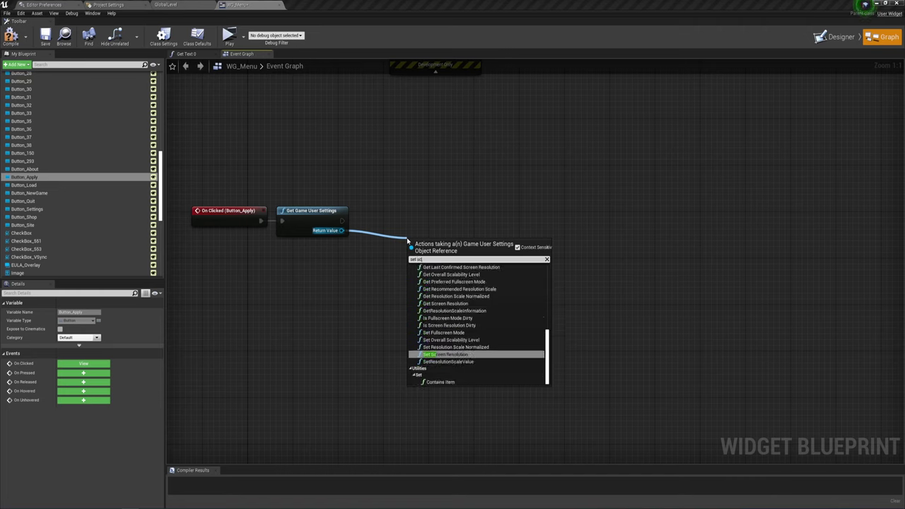
{"action": "type", "text": "re"}
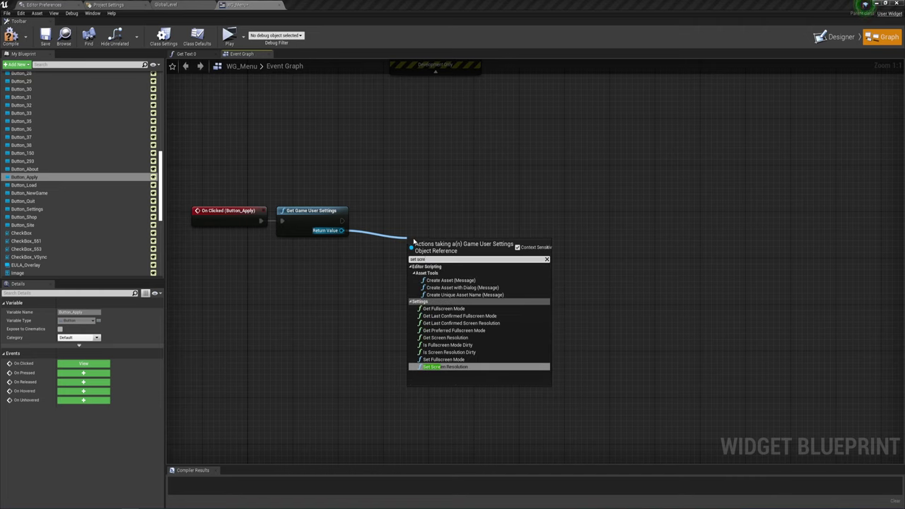
{"action": "left_click", "coordinate": [448, 367]}
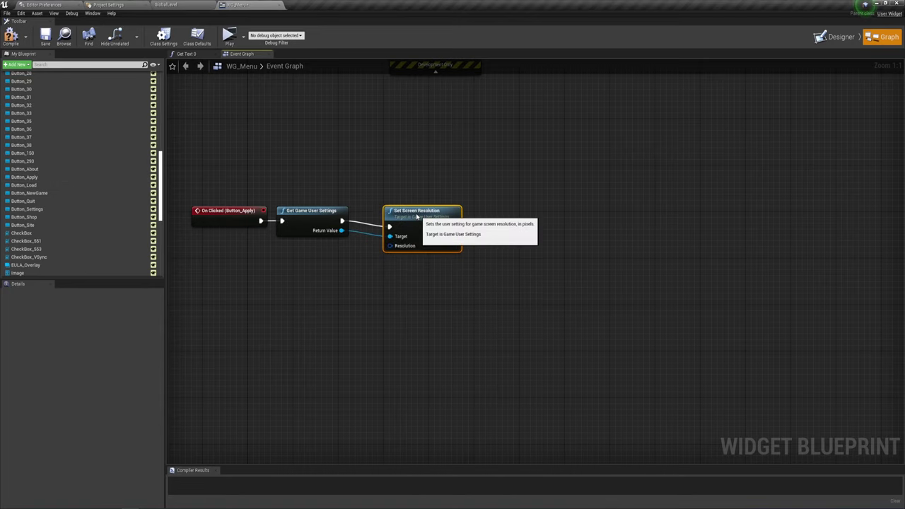
{"action": "left_click_drag", "start_coordinate": [417, 217], "coordinate": [400, 210]}
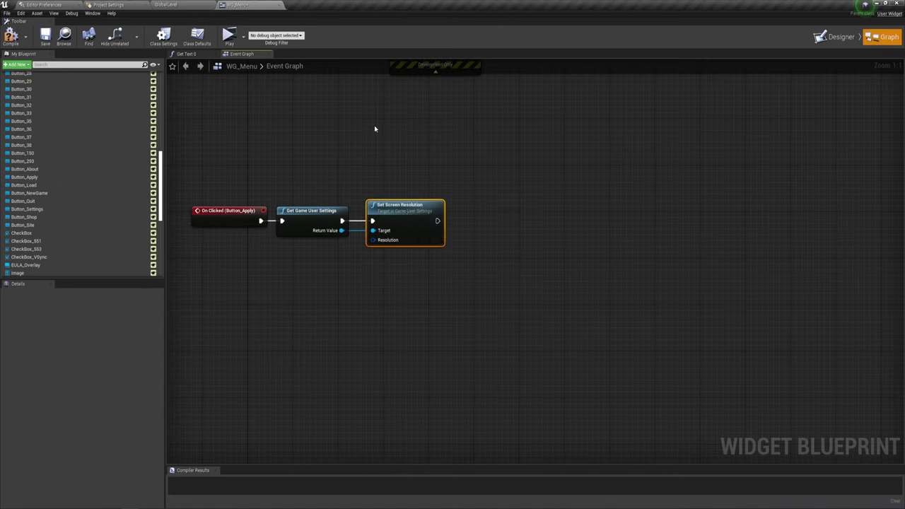
{"action": "left_click_drag", "start_coordinate": [375, 128], "coordinate": [421, 319]}
{"action": "left_click_drag", "start_coordinate": [400, 220], "coordinate": [480, 221]}
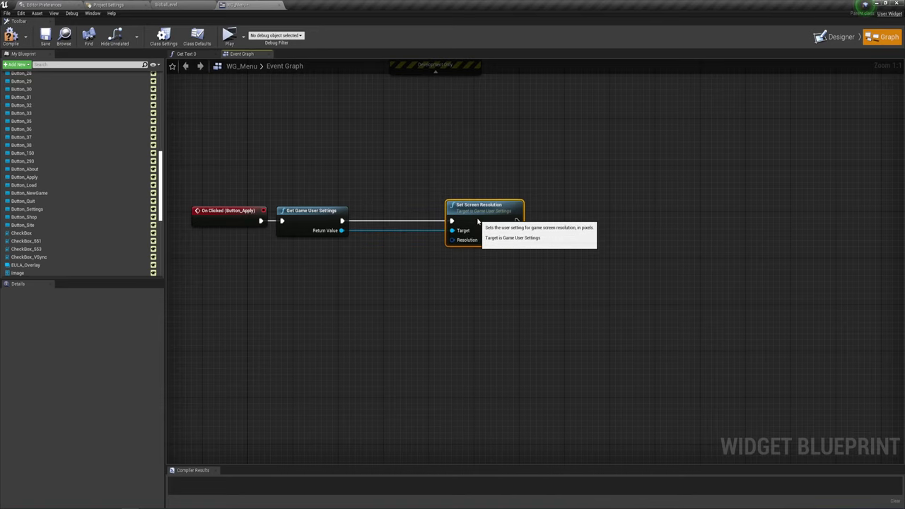
{"action": "right_click_drag", "start_coordinate": [577, 354], "coordinate": [502, 359]}
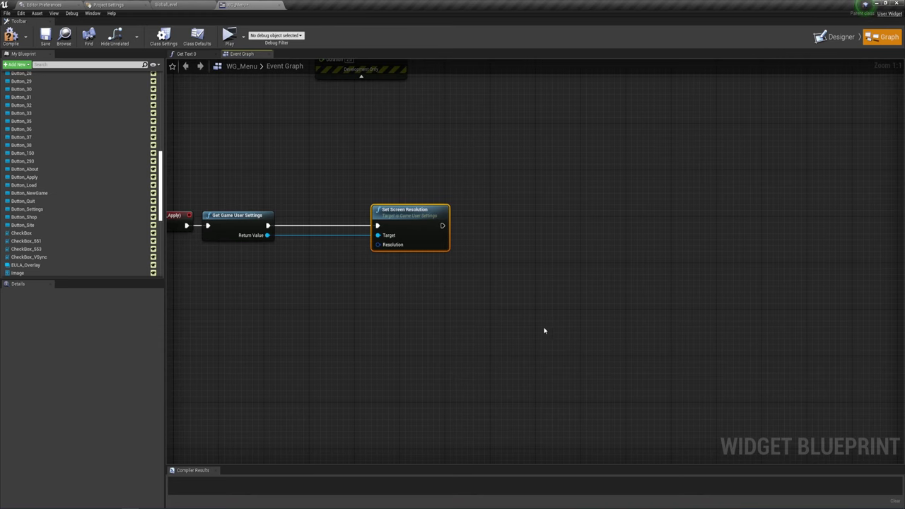
{"action": "right_click_drag", "start_coordinate": [544, 331], "coordinate": [448, 328]}
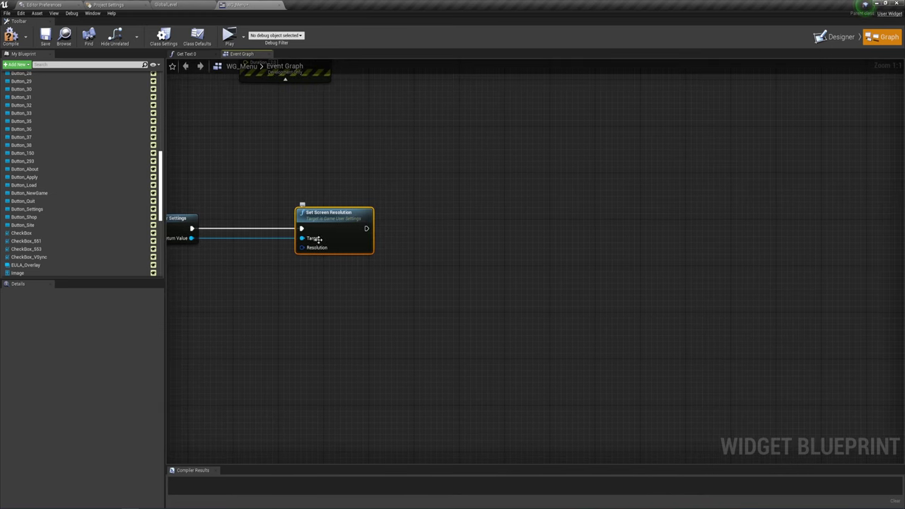
Start searching for a console command node to run after Set Screen Resolution
{"action": "left_click_drag", "start_coordinate": [191, 238], "coordinate": [463, 281]}
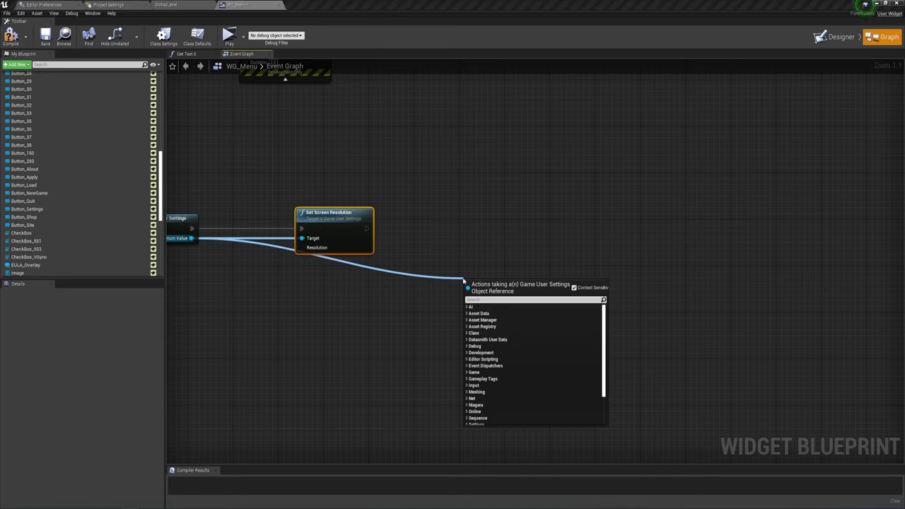
{"action": "type", "text": "c"}
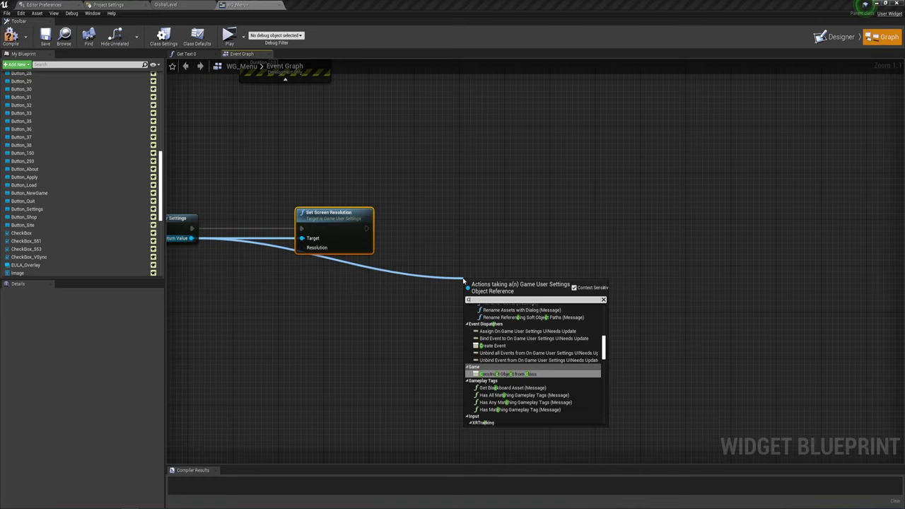
{"action": "key", "text": "BackSpace"}
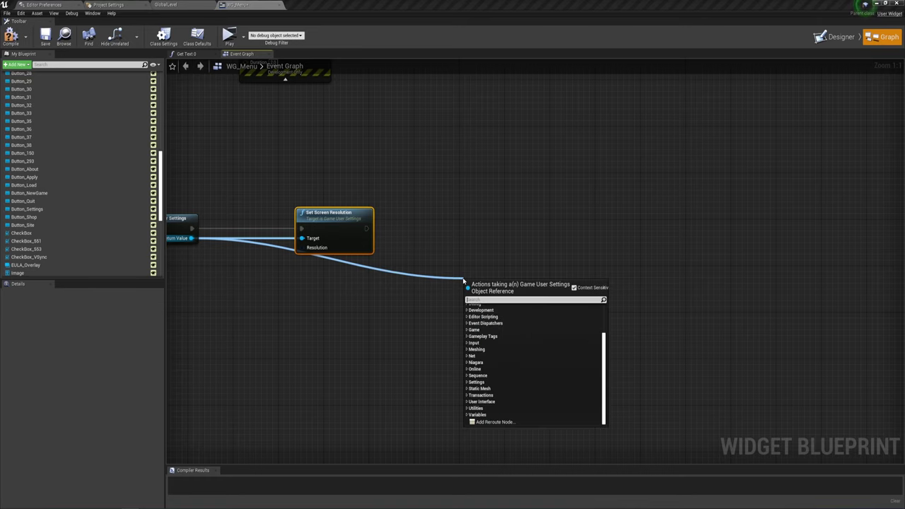
{"action": "type", "text": "Execute"}
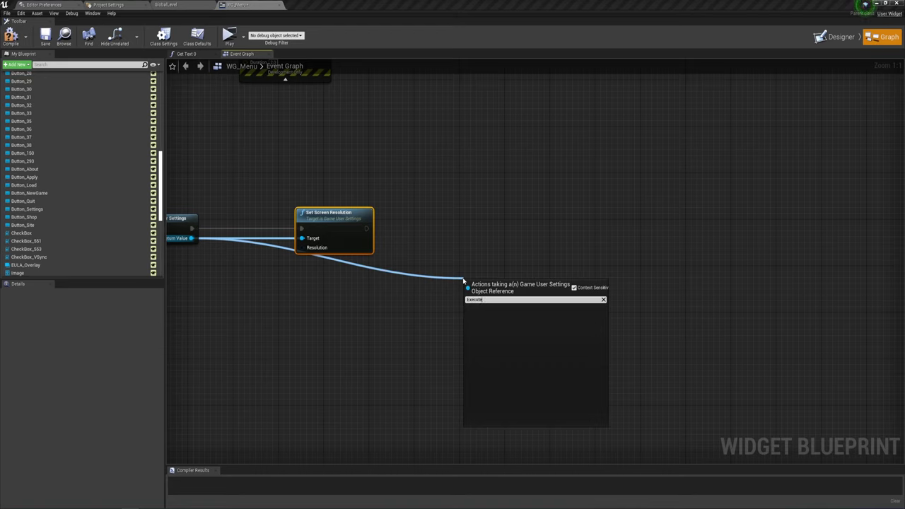
{"action": "left_click", "coordinate": [223, 254]}
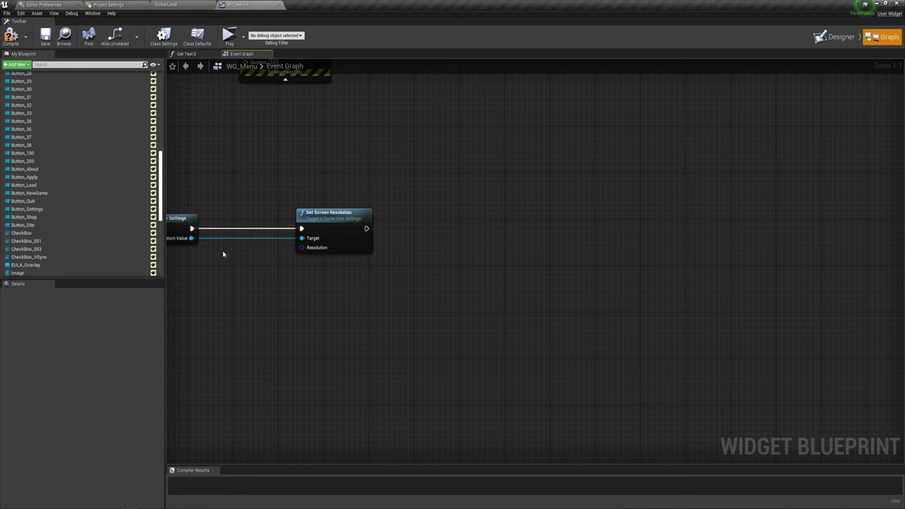
{"action": "left_click_drag", "start_coordinate": [366, 228], "coordinate": [384, 232]}
{"action": "type", "text": "c"}
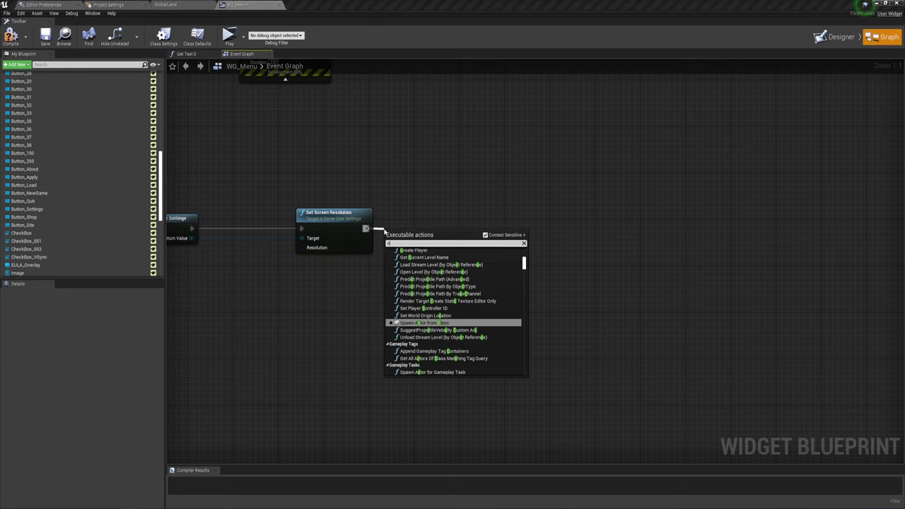
{"action": "type", "text": "o"}
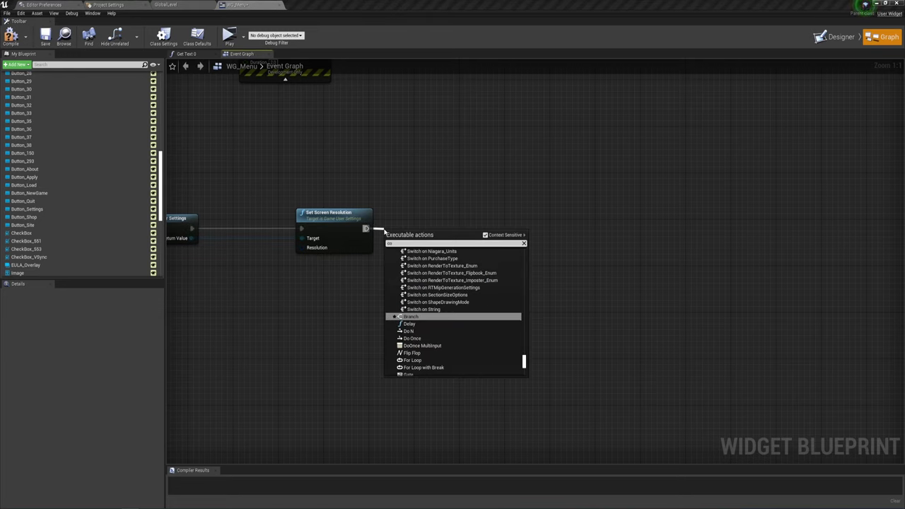
{"action": "type", "text": "ns"}
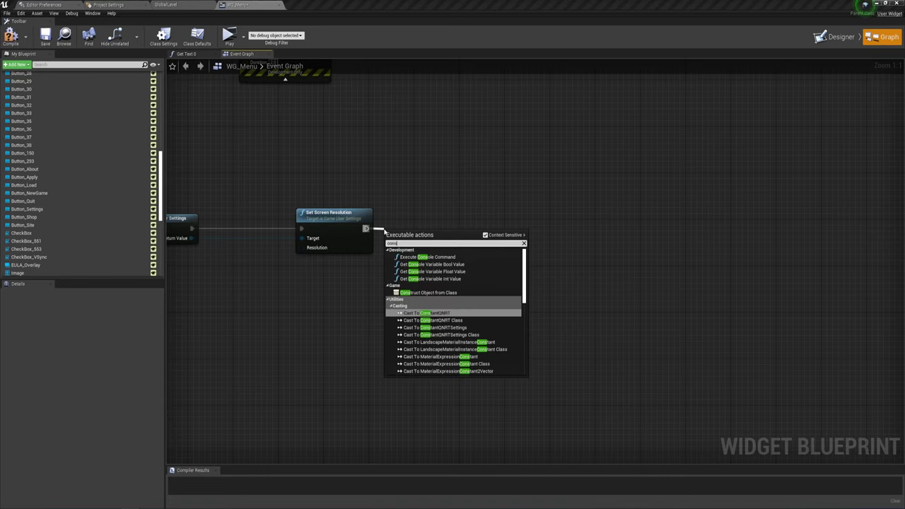
Add an Execute Console Command node after Set Screen Resolution and move it right
{"action": "type", "text": "ole"}
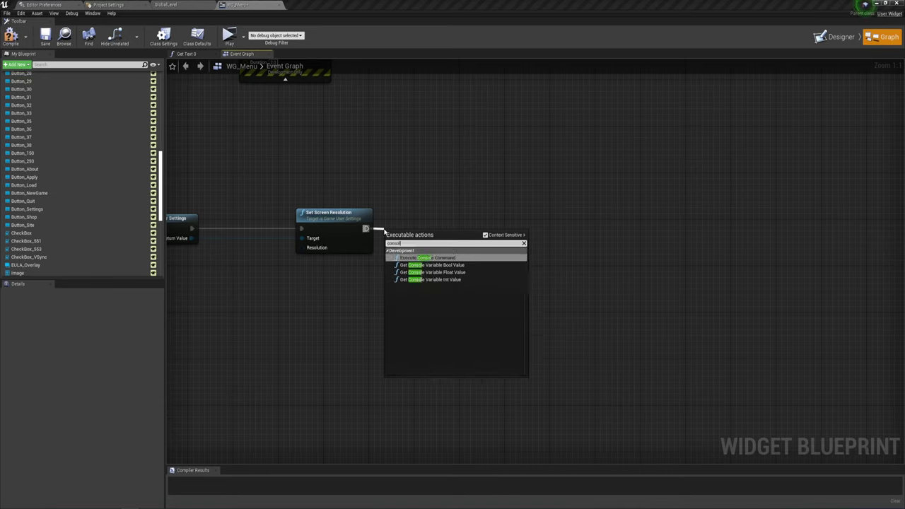
{"action": "left_click", "coordinate": [418, 258]}
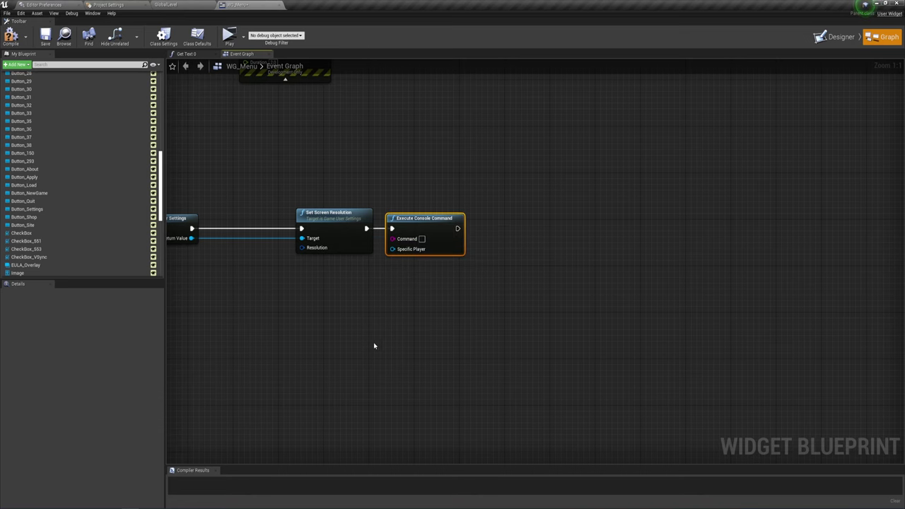
{"action": "right_click_drag", "start_coordinate": [401, 314], "coordinate": [462, 319]}
{"action": "left_click_drag", "start_coordinate": [501, 225], "coordinate": [597, 225]}
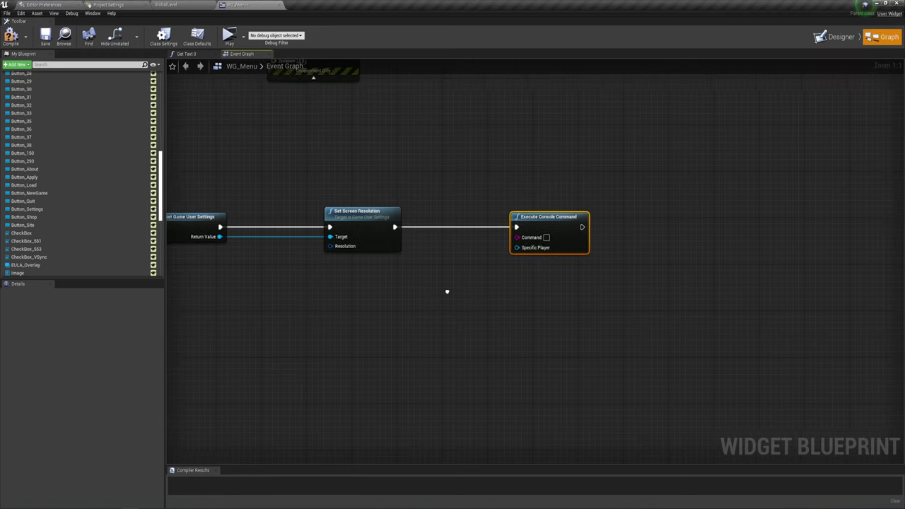
Rearrange Execute Console Command and Get Game User Settings, extending a settings wire past them
{"action": "left_click_drag", "start_coordinate": [469, 144], "coordinate": [580, 302]}
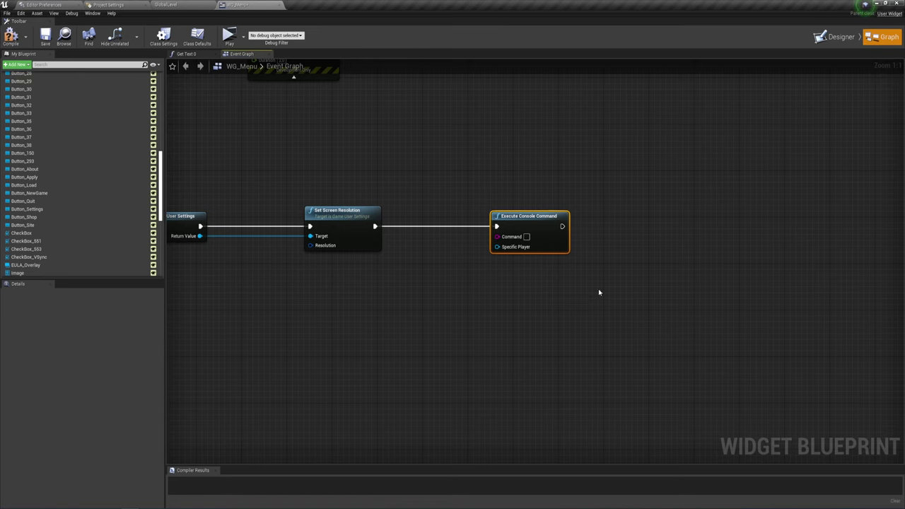
{"action": "right_click_drag", "start_coordinate": [599, 292], "coordinate": [558, 287]}
{"action": "left_click_drag", "start_coordinate": [434, 164], "coordinate": [544, 309]}
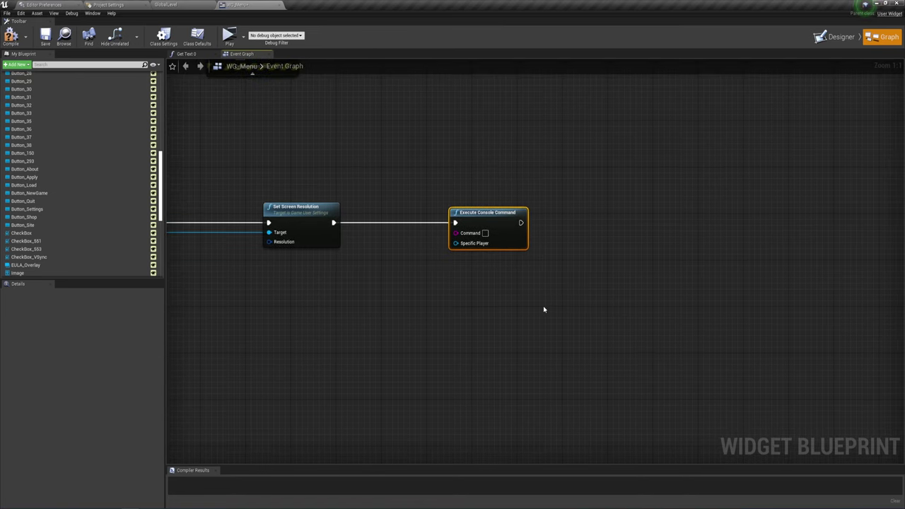
{"action": "right_click_drag", "start_coordinate": [295, 259], "coordinate": [415, 258]}
{"action": "left_click_drag", "start_coordinate": [230, 160], "coordinate": [360, 276]}
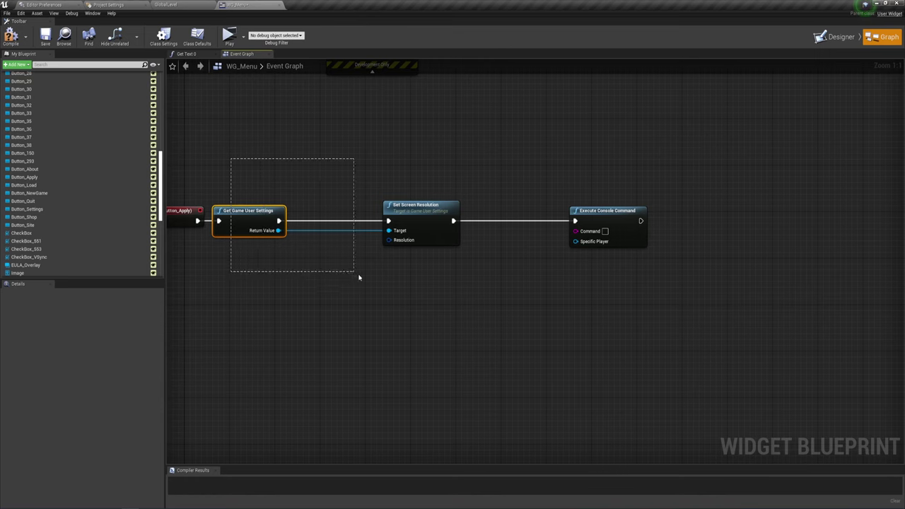
{"action": "mouse_move", "coordinate": [654, 298]}
{"action": "right_mouse_down"}
{"action": "mouse_move", "coordinate": [558, 304]}
{"action": "mouse_move", "coordinate": [315, 278]}
{"action": "mouse_move", "coordinate": [478, 272]}
{"action": "right_mouse_up"}
{"action": "left_click_drag", "start_coordinate": [181, 223], "coordinate": [625, 227]}
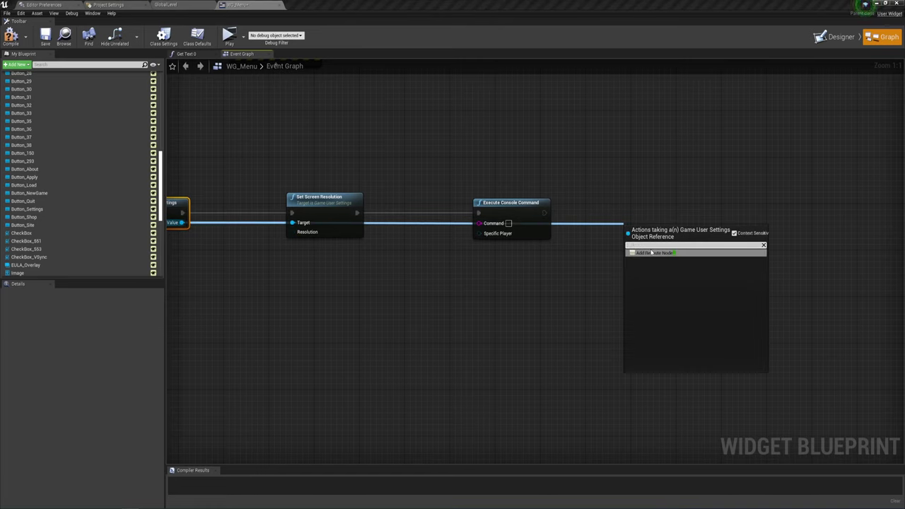
Add a reroute on the settings wire and a Set Fullscreen Mode node after the console command
{"action": "left_click", "coordinate": [651, 253]}
{"action": "mouse_move", "coordinate": [673, 255]}
{"action": "right_mouse_down"}
{"action": "mouse_move", "coordinate": [538, 275]}
{"action": "mouse_move", "coordinate": [425, 253]}
{"action": "right_mouse_up"}
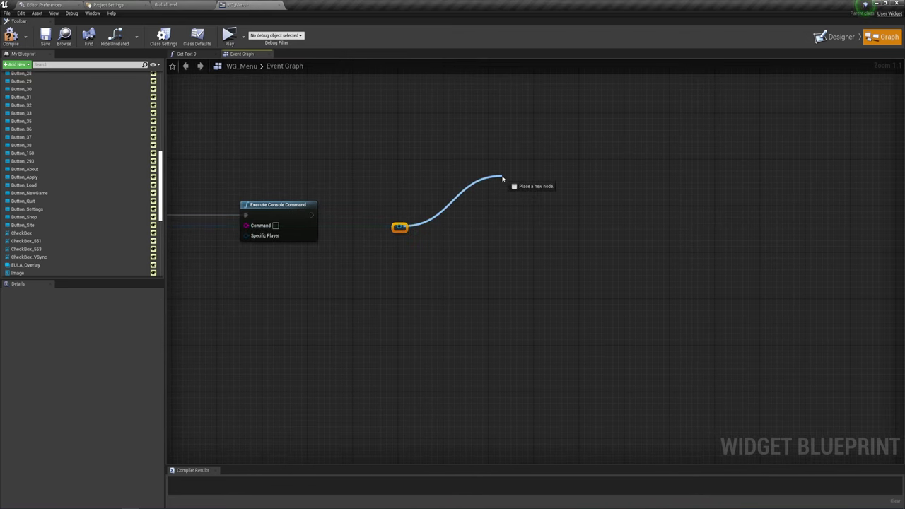
{"action": "left_click_drag", "start_coordinate": [398, 227], "coordinate": [502, 178]}
{"action": "type", "text": "set"}
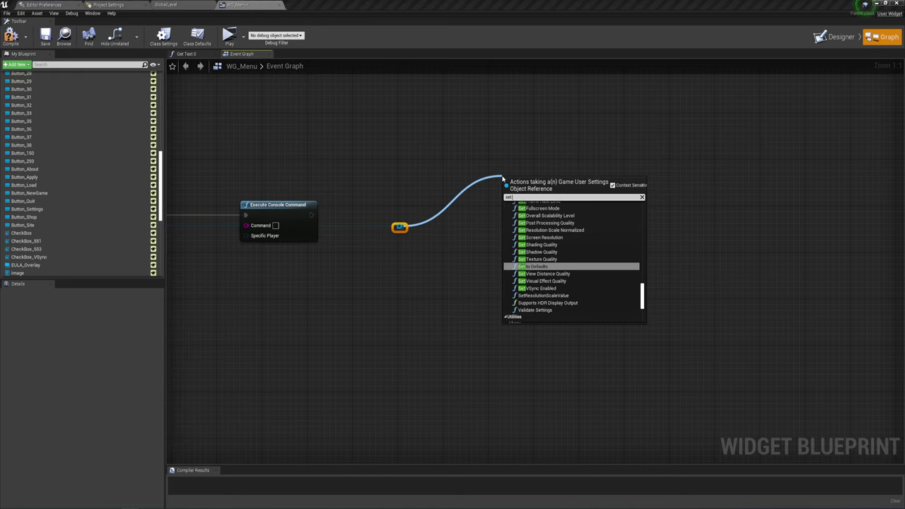
{"action": "type", "text": " f"}
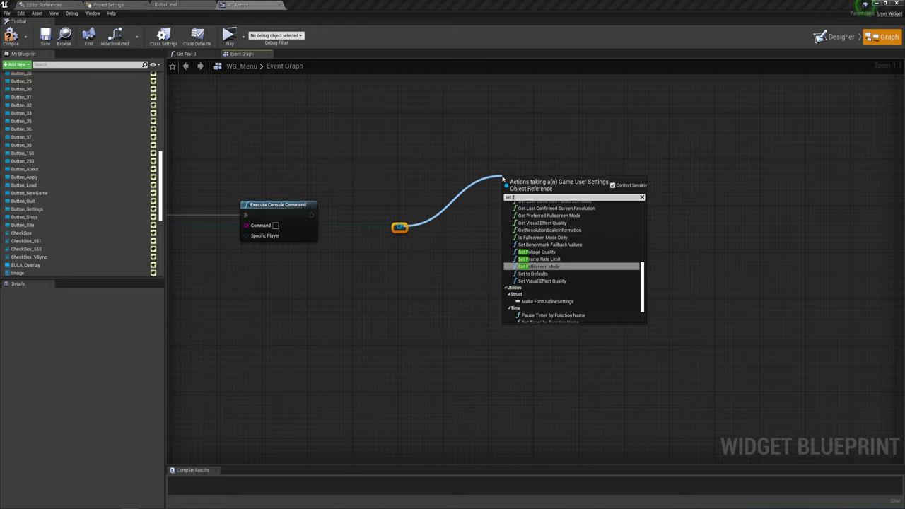
{"action": "type", "text": "ull"}
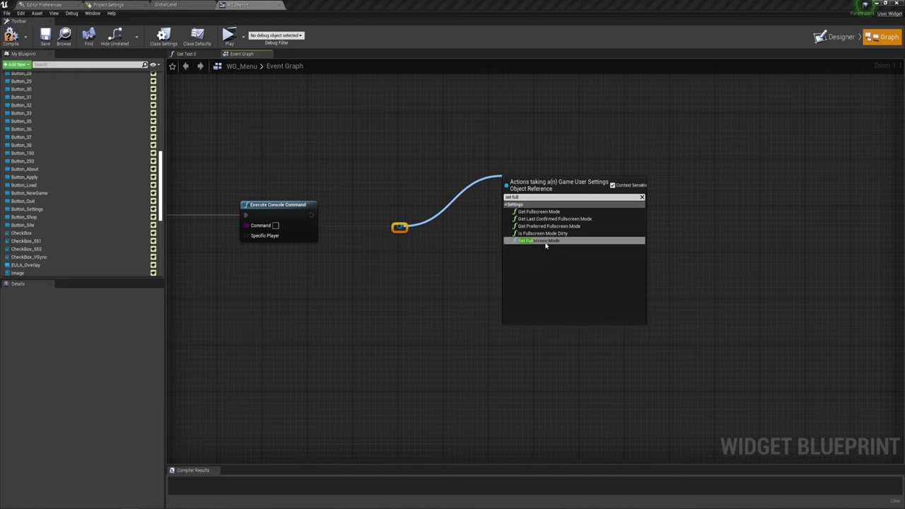
{"action": "left_click", "coordinate": [545, 244]}
{"action": "mouse_move", "coordinate": [524, 188]}
{"action": "left_mouse_down"}
{"action": "mouse_move", "coordinate": [466, 203]}
{"action": "mouse_move", "coordinate": [312, 215]}
{"action": "left_mouse_up"}
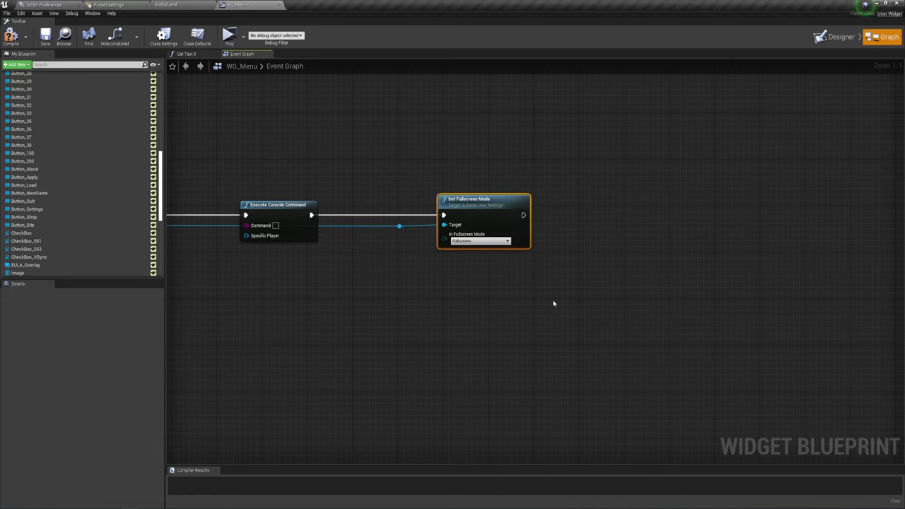
{"action": "right_click_drag", "start_coordinate": [553, 304], "coordinate": [513, 297]}
Add Set Texture Quality on the settings object, executed after Set Fullscreen Mode
{"action": "left_click_drag", "start_coordinate": [358, 221], "coordinate": [562, 226]}
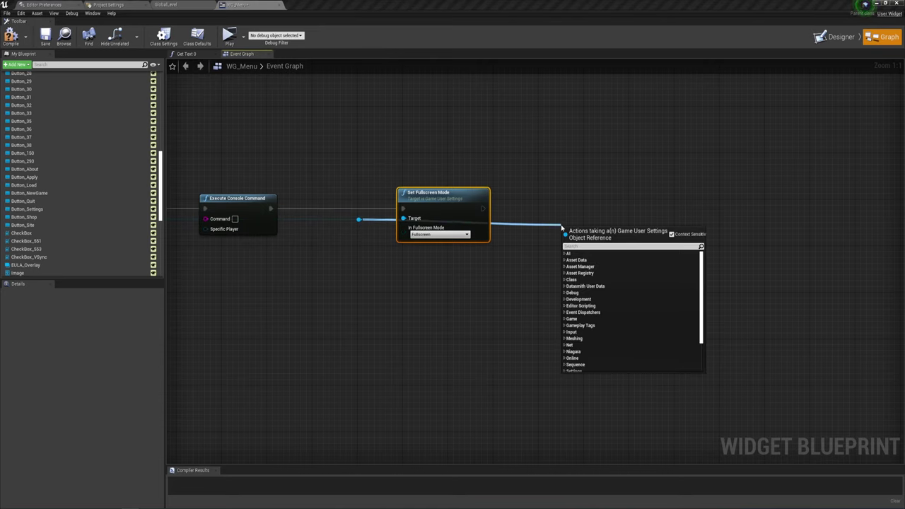
{"action": "type", "text": "set te"}
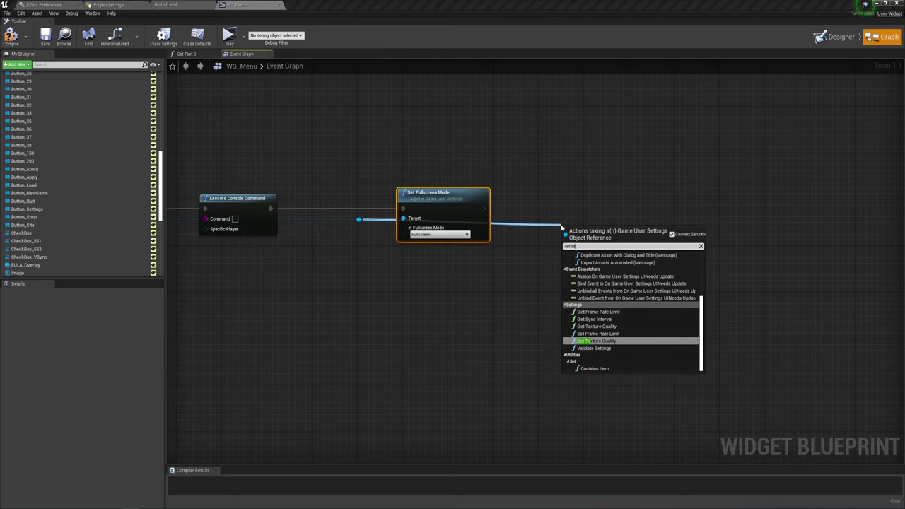
{"action": "left_click", "coordinate": [596, 341]}
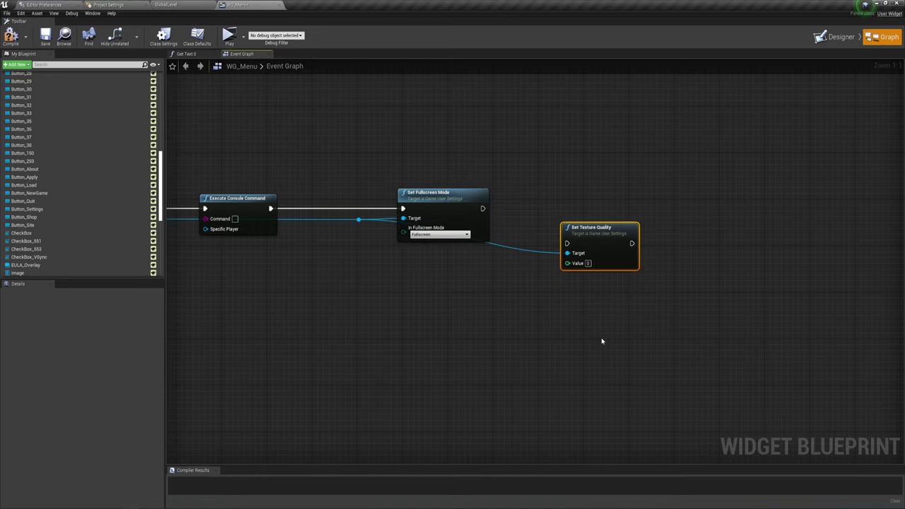
{"action": "left_click_drag", "start_coordinate": [592, 227], "coordinate": [570, 193]}
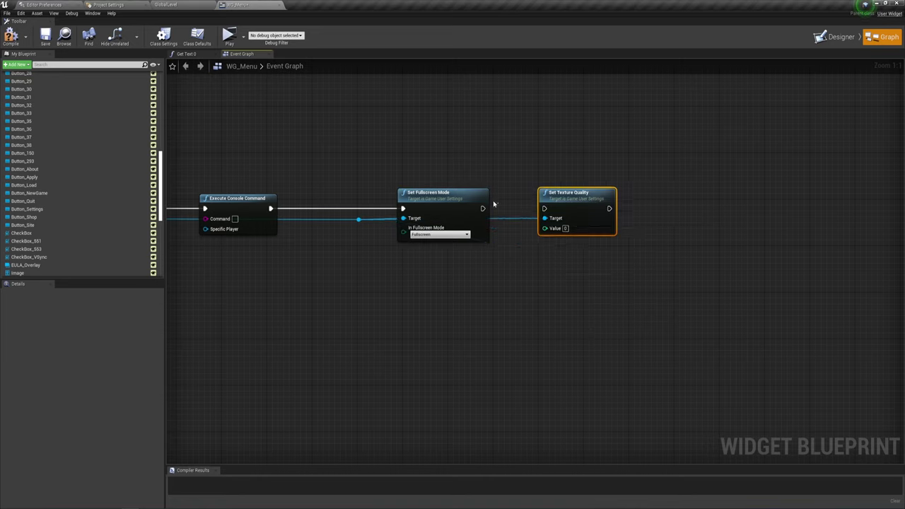
{"action": "mouse_move", "coordinate": [482, 209]}
{"action": "left_mouse_down"}
{"action": "mouse_move", "coordinate": [545, 210]}
{"action": "mouse_move", "coordinate": [544, 219]}
{"action": "left_mouse_up"}
{"action": "right_click_drag", "start_coordinate": [606, 267], "coordinate": [394, 261]}
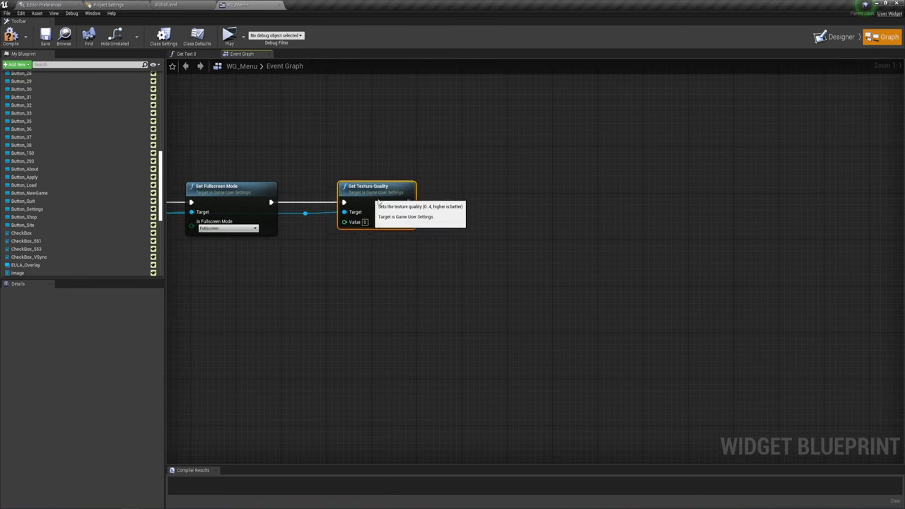
{"action": "left_click_drag", "start_coordinate": [363, 195], "coordinate": [401, 195]}
Add Set Shadow Quality after Set Texture Quality, with a reroute on its target wire
{"action": "left_click_drag", "start_coordinate": [305, 213], "coordinate": [566, 234]}
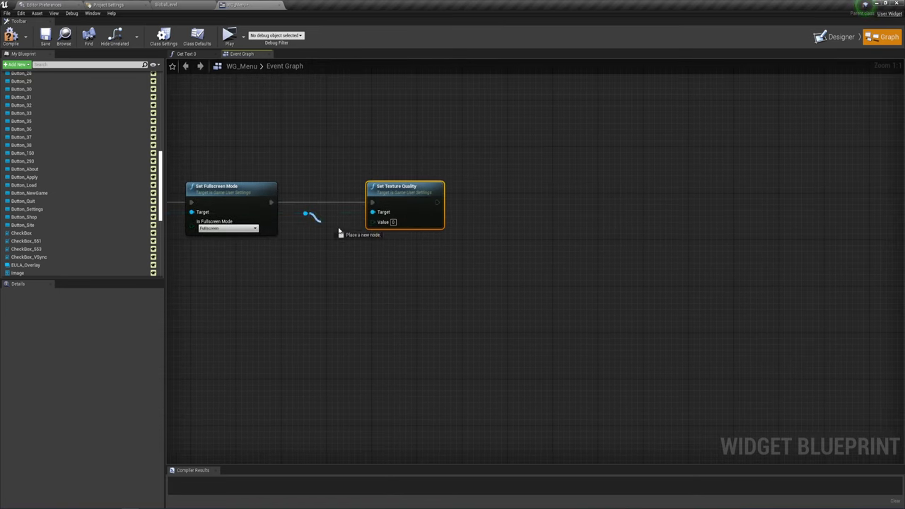
{"action": "type", "text": "set"}
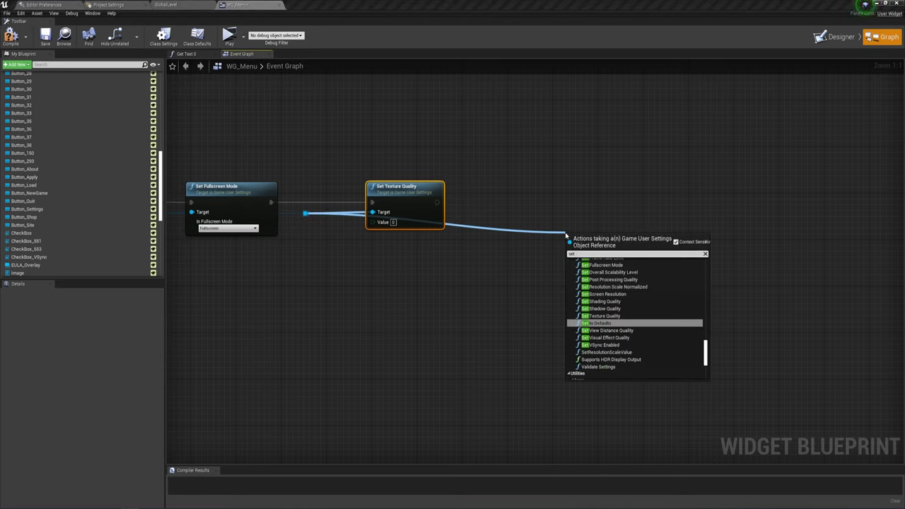
{"action": "type", "text": " sha"}
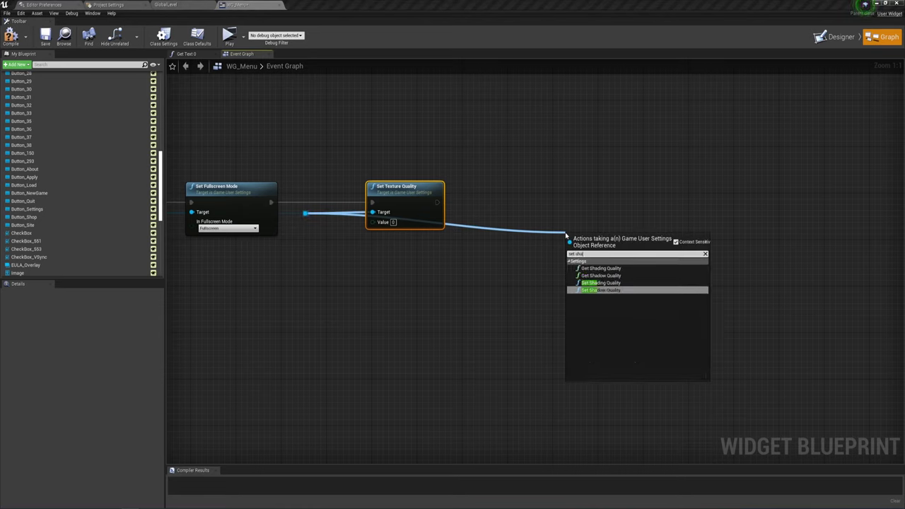
{"action": "left_click", "coordinate": [609, 290]}
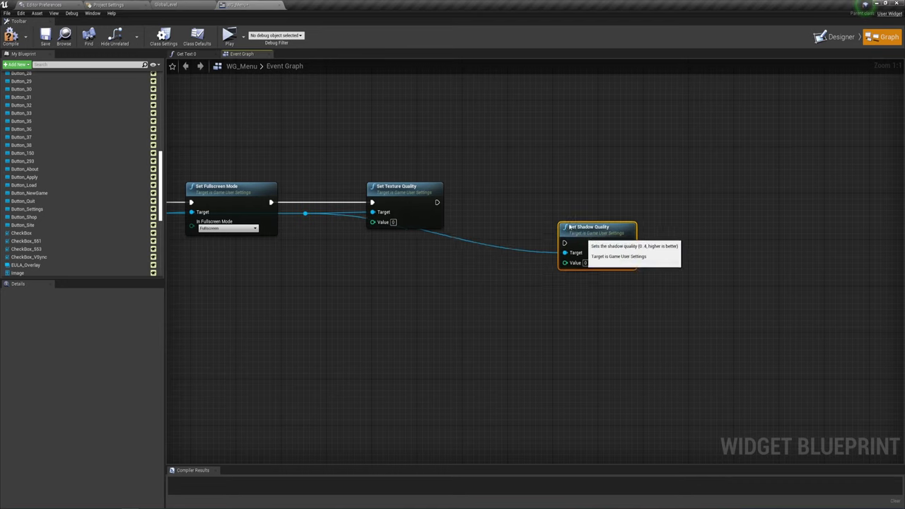
{"action": "mouse_move", "coordinate": [587, 237]}
{"action": "left_mouse_down"}
{"action": "mouse_move", "coordinate": [495, 205]}
{"action": "mouse_move", "coordinate": [511, 199]}
{"action": "left_mouse_up"}
{"action": "left_click_drag", "start_coordinate": [437, 202], "coordinate": [566, 196]}
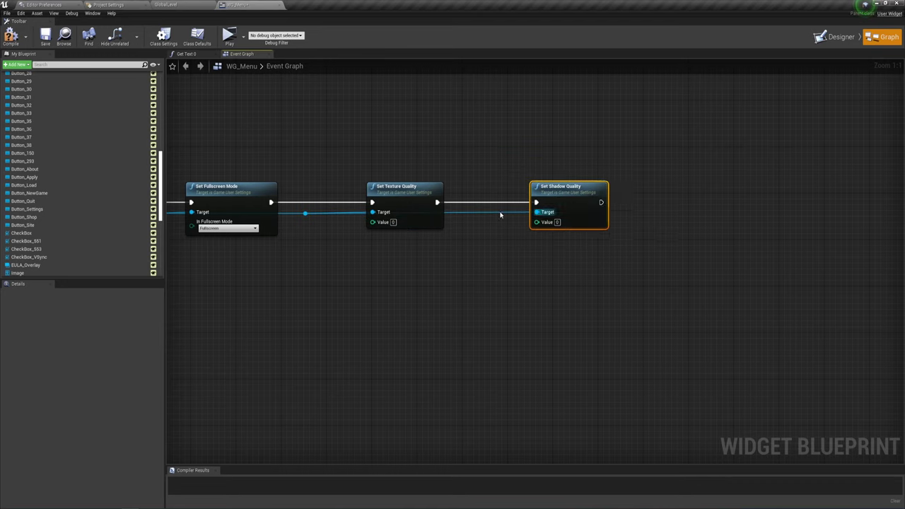
{"action": "double_click", "coordinate": [498, 209]}
{"action": "right_click_drag", "start_coordinate": [564, 251], "coordinate": [308, 229]}
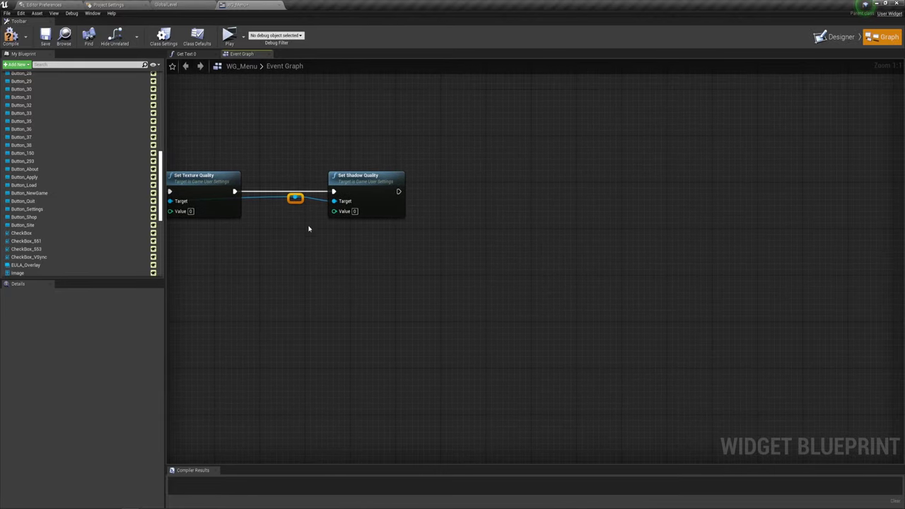
Add Set Foliage Quality after Set Shadow Quality, with a reroute on its target wire
{"action": "left_click_drag", "start_coordinate": [297, 199], "coordinate": [493, 230]}
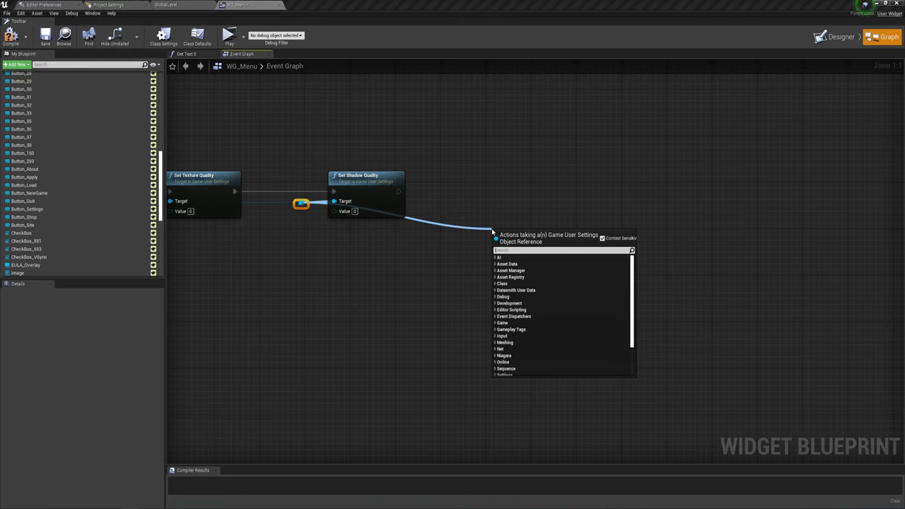
{"action": "type", "text": "Set"}
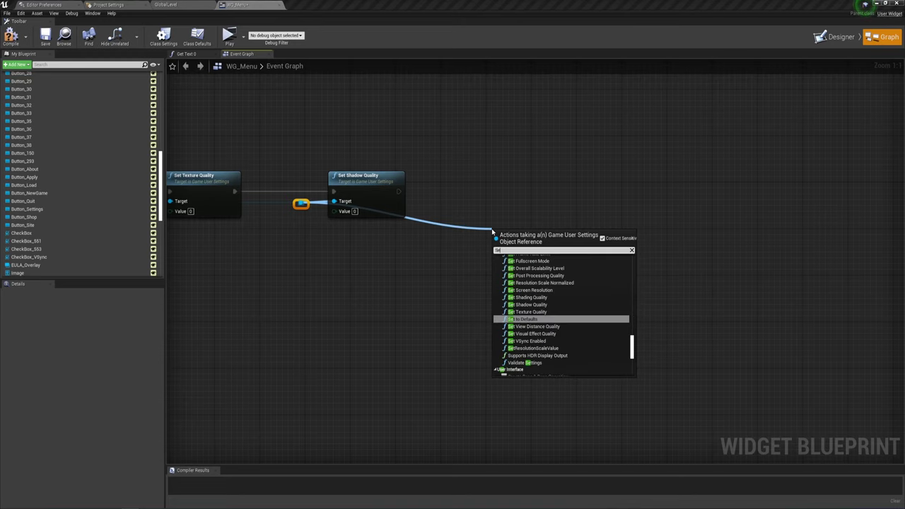
{"action": "type", "text": " fol"}
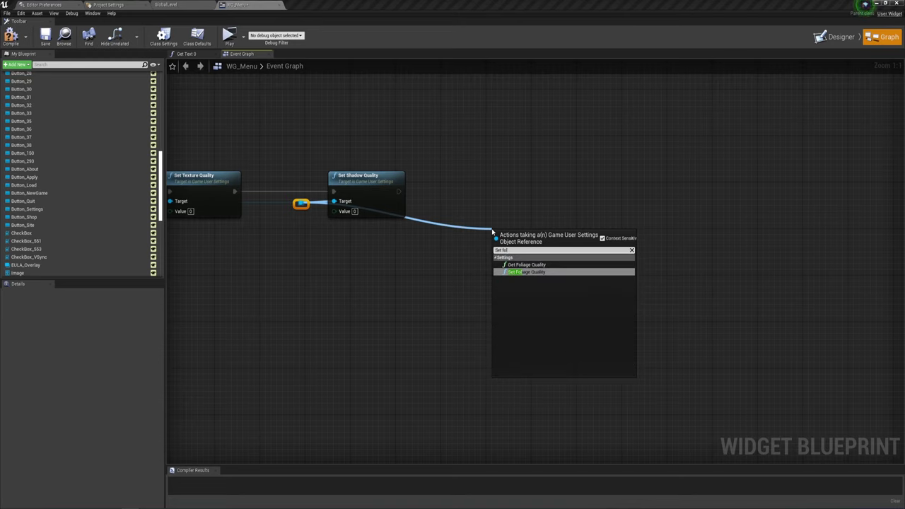
{"action": "key", "text": "Return"}
{"action": "left_click_drag", "start_coordinate": [522, 243], "coordinate": [488, 186]}
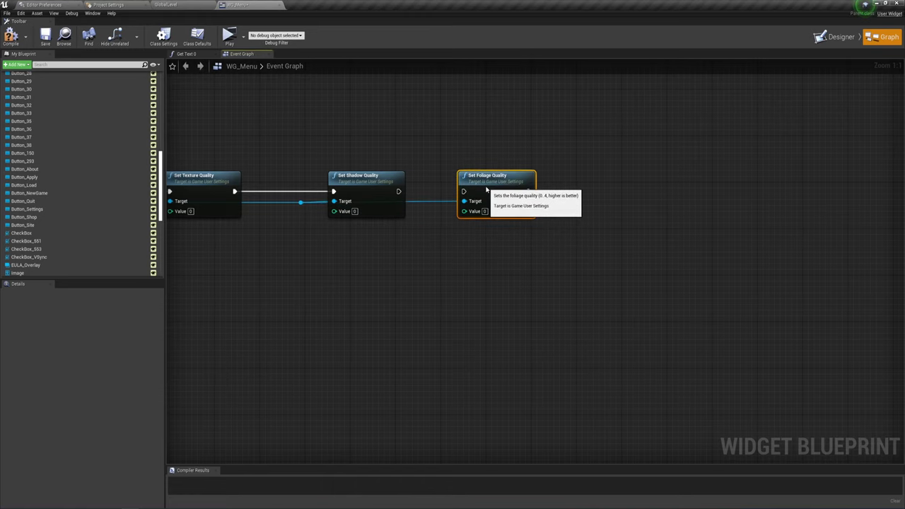
{"action": "left_click_drag", "start_coordinate": [399, 191], "coordinate": [528, 183]}
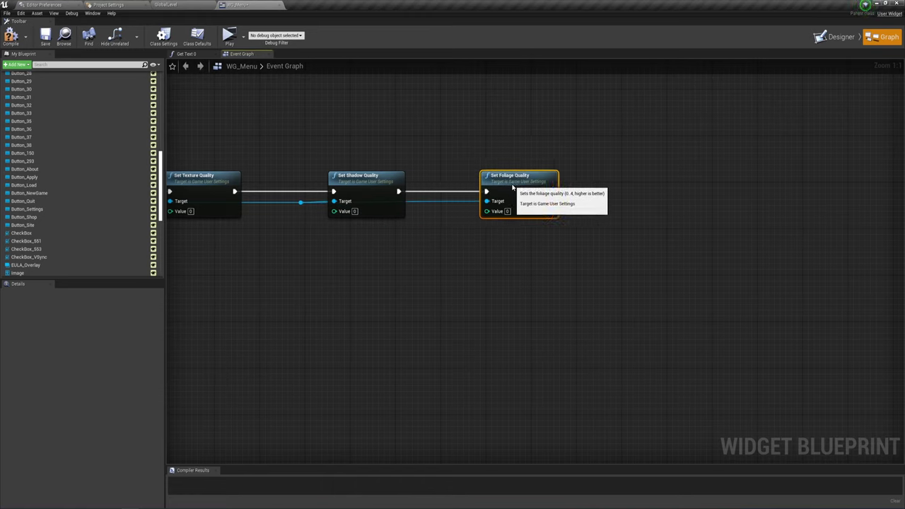
{"action": "double_click", "coordinate": [464, 199]}
{"action": "left_click_drag", "start_coordinate": [465, 199], "coordinate": [470, 204]}
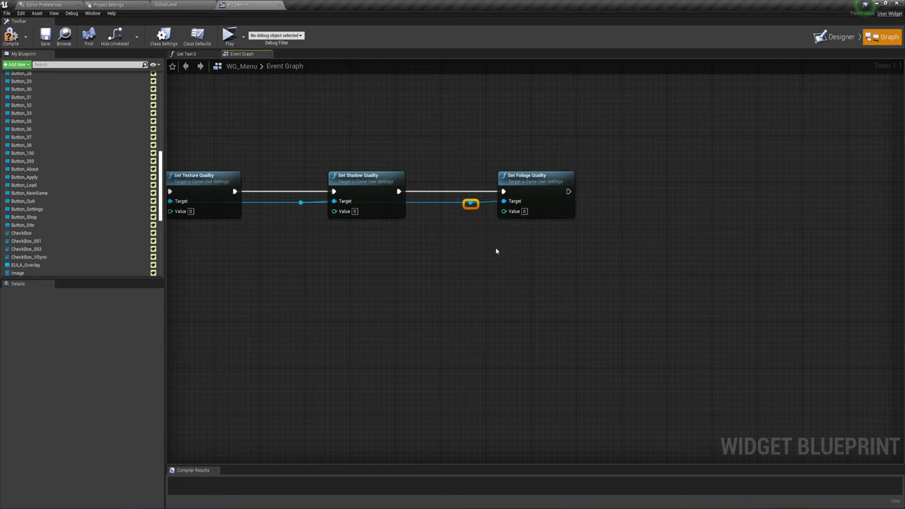
{"action": "right_click_drag", "start_coordinate": [491, 247], "coordinate": [304, 238]}
{"action": "right_click_drag", "start_coordinate": [408, 241], "coordinate": [396, 250]}
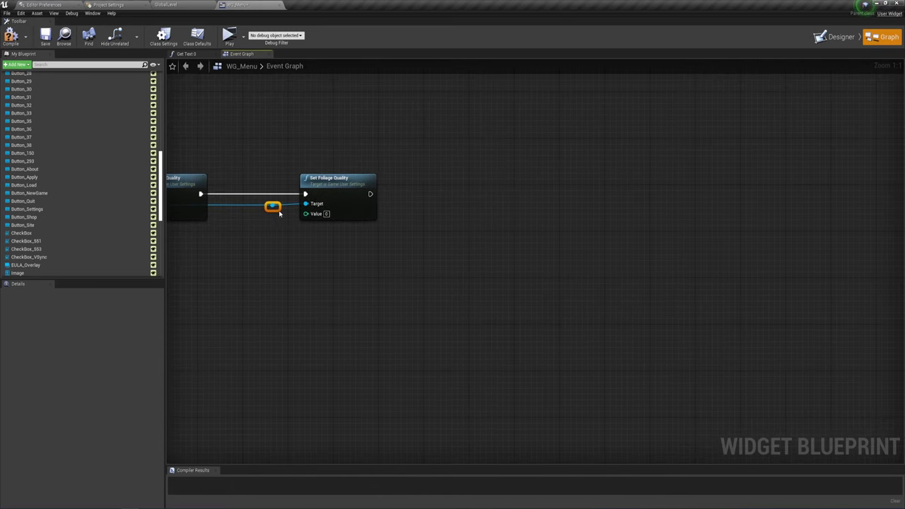
Add Set Anti Aliasing Quality after Set Foliage Quality, with a target-wire reroute
{"action": "left_click_drag", "start_coordinate": [273, 206], "coordinate": [447, 214]}
{"action": "type", "text": "set"}
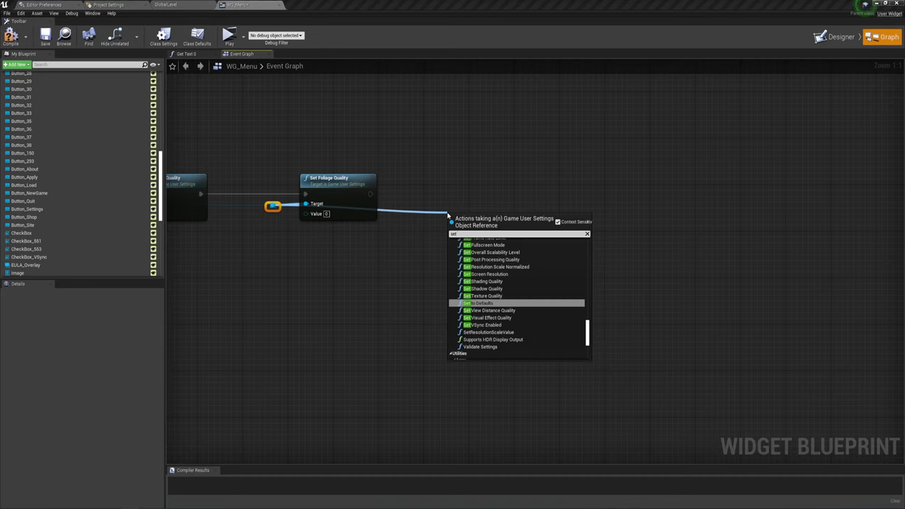
{"action": "type", "text": " anti"}
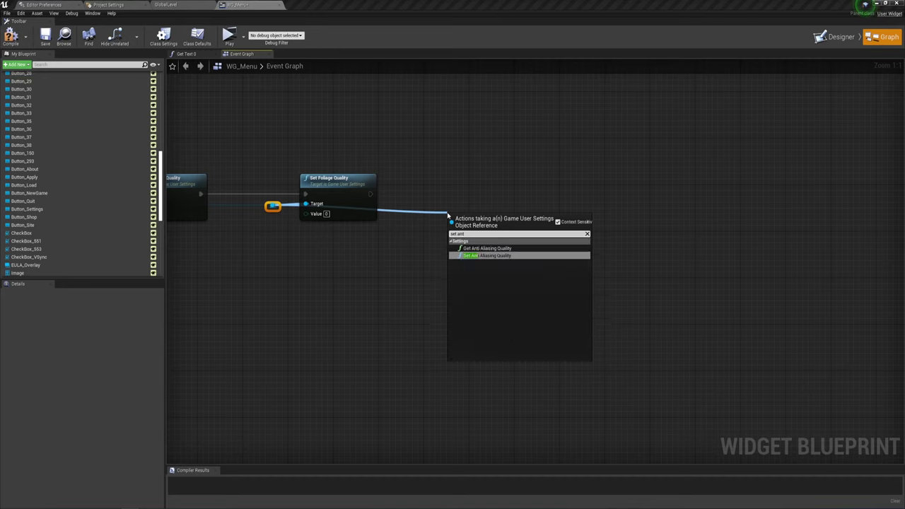
{"action": "left_click", "coordinate": [485, 259]}
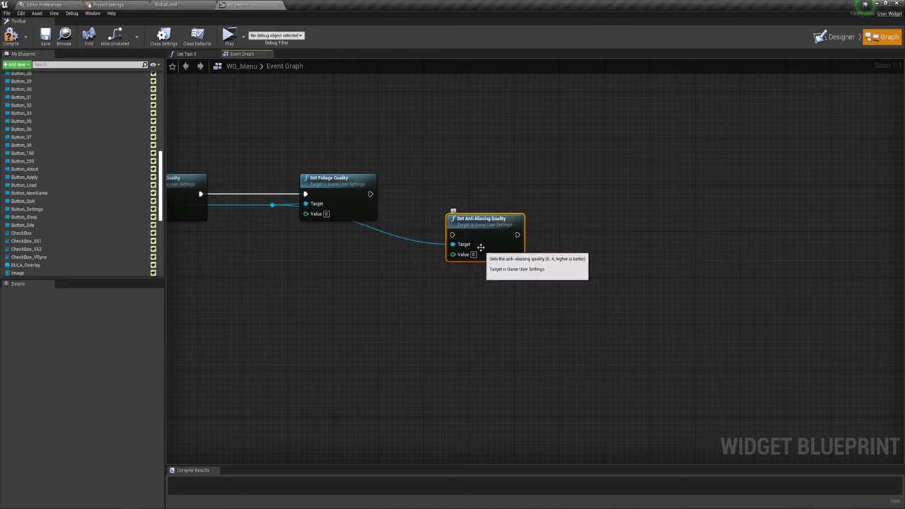
{"action": "left_click_drag", "start_coordinate": [473, 224], "coordinate": [442, 185]}
{"action": "left_click_drag", "start_coordinate": [370, 194], "coordinate": [509, 193]}
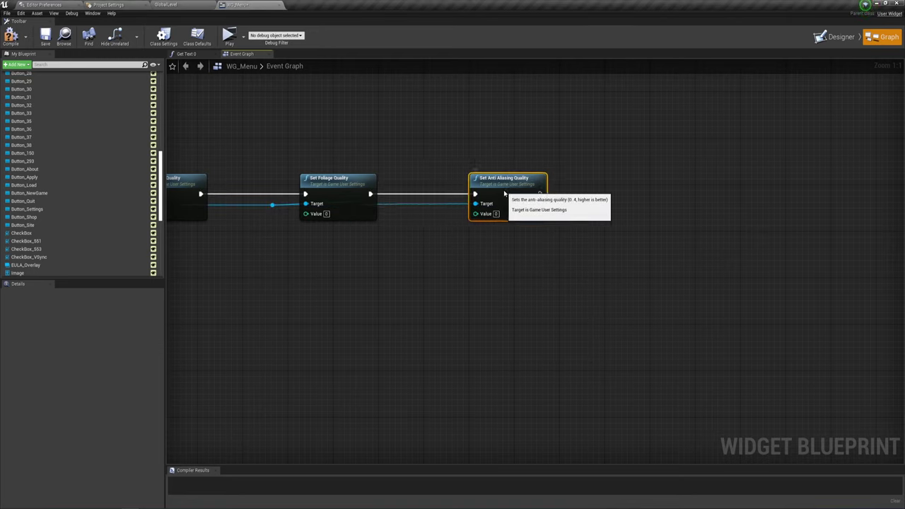
{"action": "double_click", "coordinate": [431, 205]}
{"action": "right_click_drag", "start_coordinate": [520, 285], "coordinate": [419, 289]}
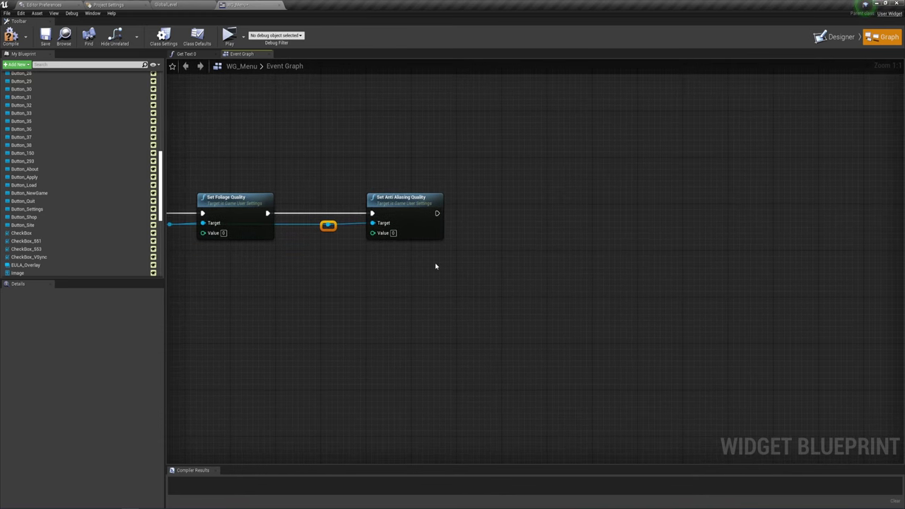
{"action": "right_click_drag", "start_coordinate": [435, 265], "coordinate": [436, 257]}
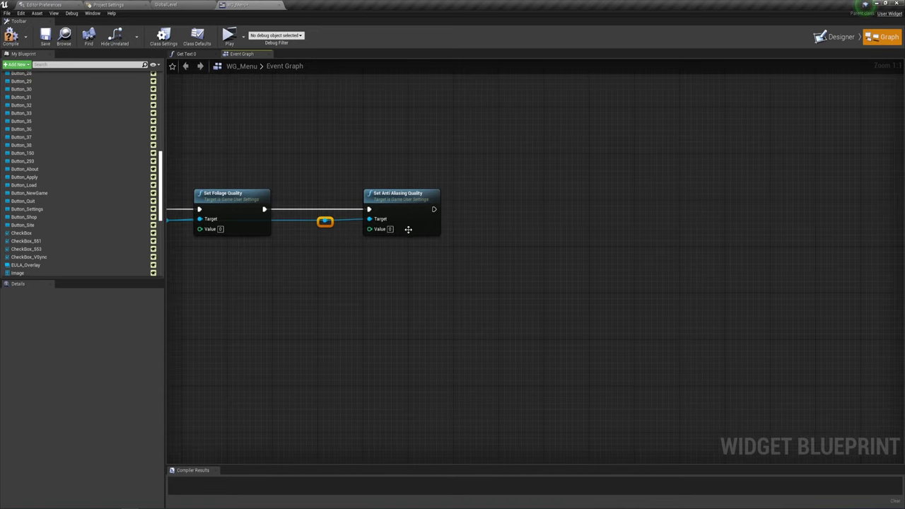
Add Set Post Processing Quality executed after Set Anti Aliasing Quality
{"action": "left_click_drag", "start_coordinate": [324, 221], "coordinate": [473, 225]}
{"action": "type", "text": "set"}
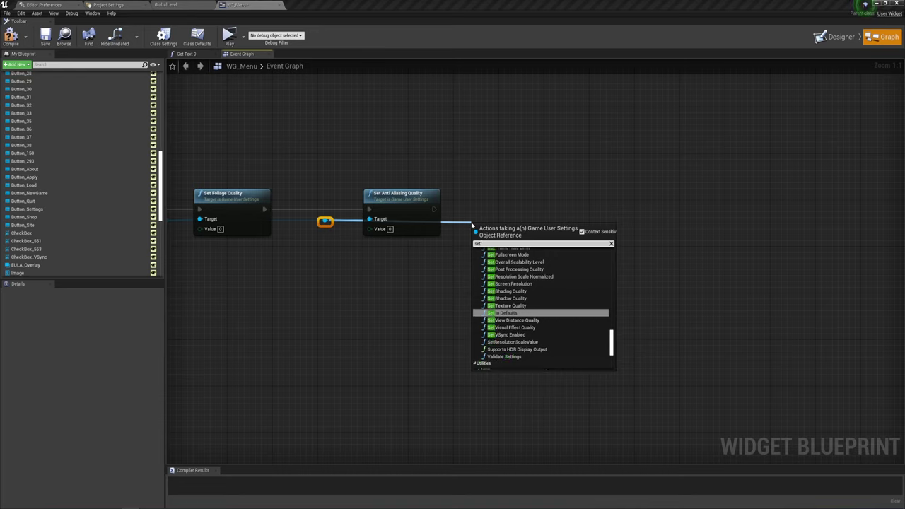
{"action": "type", "text": " post"}
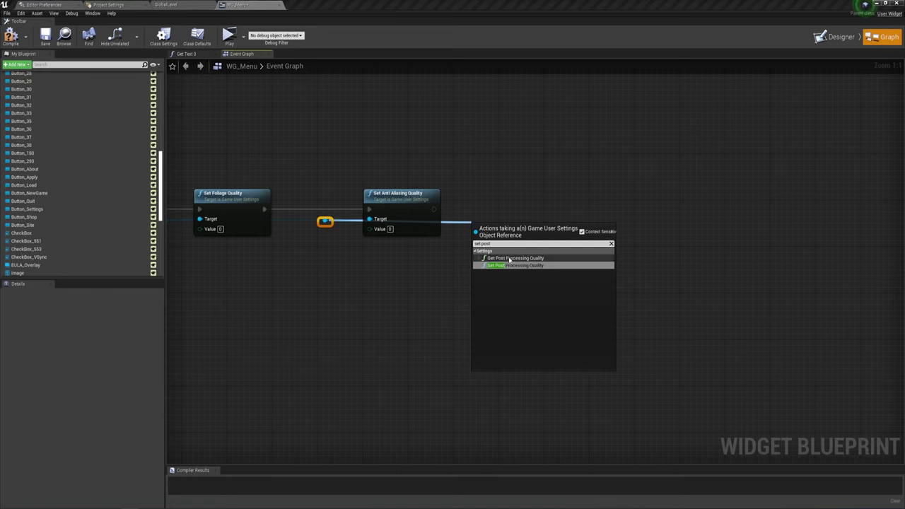
{"action": "left_click", "coordinate": [509, 265]}
{"action": "mouse_move", "coordinate": [494, 241]}
{"action": "left_mouse_down"}
{"action": "mouse_move", "coordinate": [517, 200]}
{"action": "mouse_move", "coordinate": [532, 206]}
{"action": "left_mouse_up"}
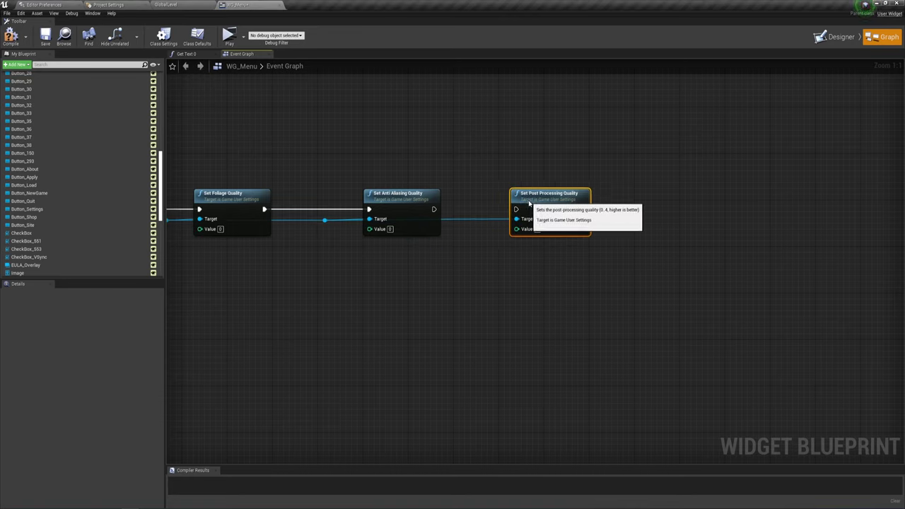
{"action": "left_click_drag", "start_coordinate": [434, 209], "coordinate": [565, 206]}
{"action": "left_click", "coordinate": [478, 215]}
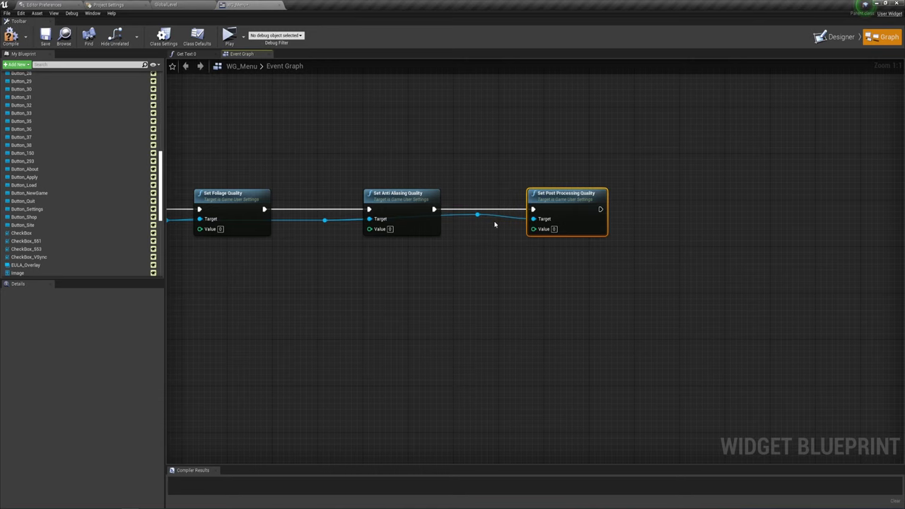
{"action": "left_click_drag", "start_coordinate": [478, 217], "coordinate": [489, 217]}
{"action": "right_click_drag", "start_coordinate": [552, 269], "coordinate": [366, 268]}
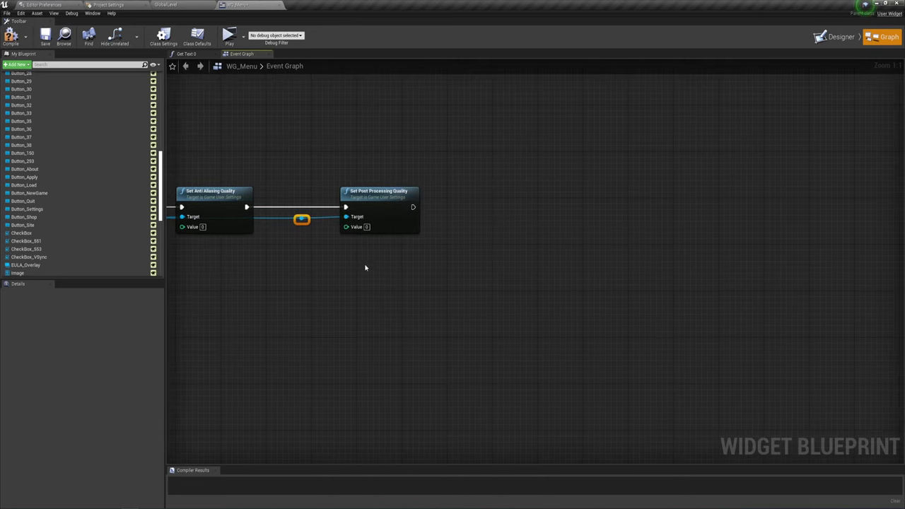
Add Set Visual Effect Quality after Set Post Processing Quality and tidy its target wire with a reroute
{"action": "left_click_drag", "start_coordinate": [301, 220], "coordinate": [462, 225]}
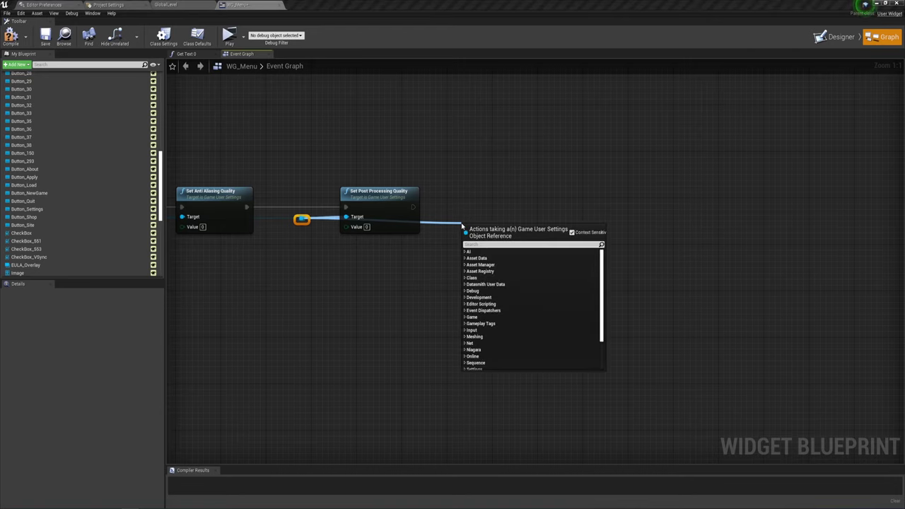
{"action": "type", "text": "Set"}
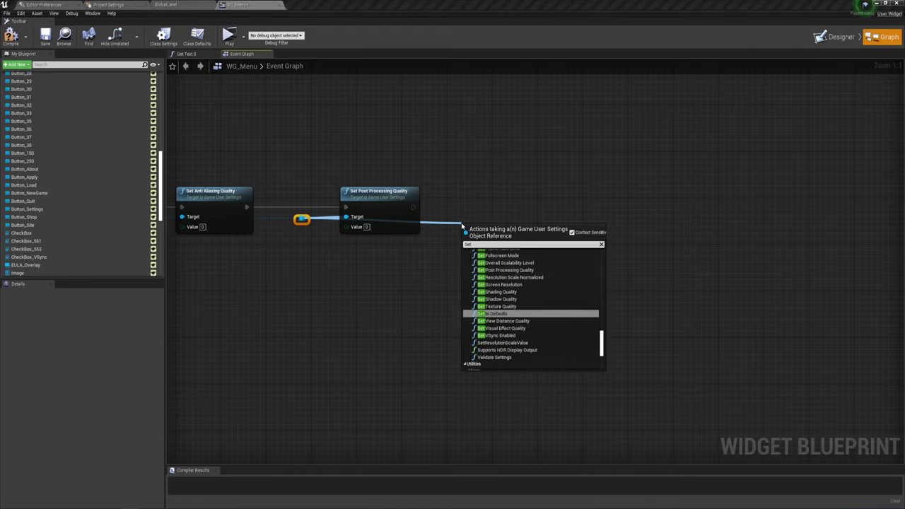
{"action": "type", "text": " vi"}
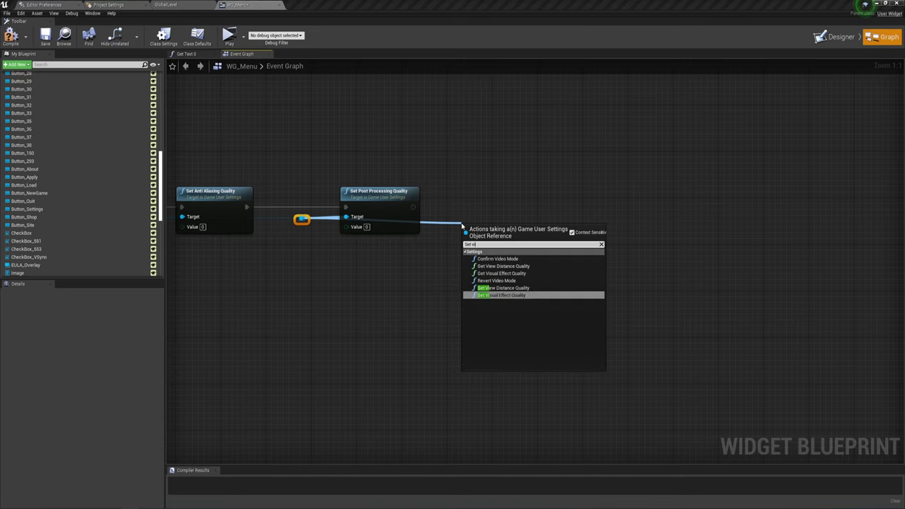
{"action": "left_click", "coordinate": [488, 295]}
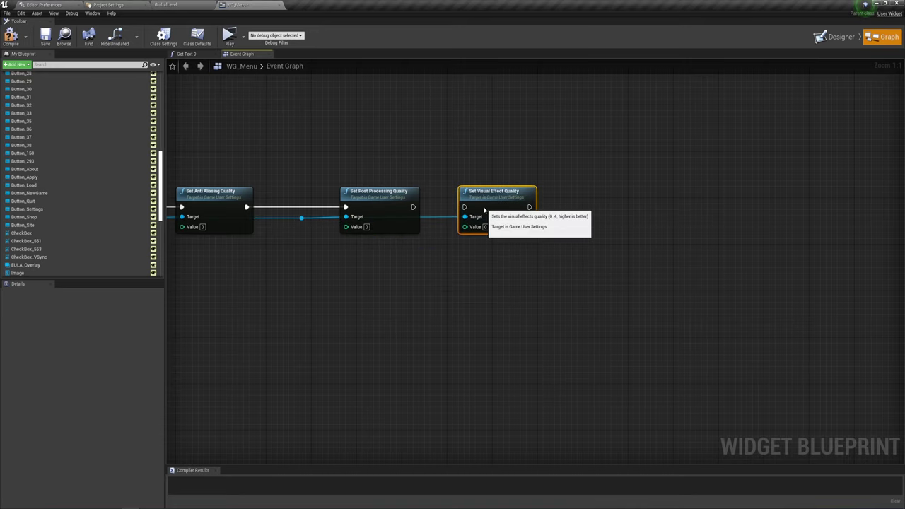
{"action": "left_click_drag", "start_coordinate": [413, 207], "coordinate": [558, 207]}
{"action": "key", "text": "Escape"}
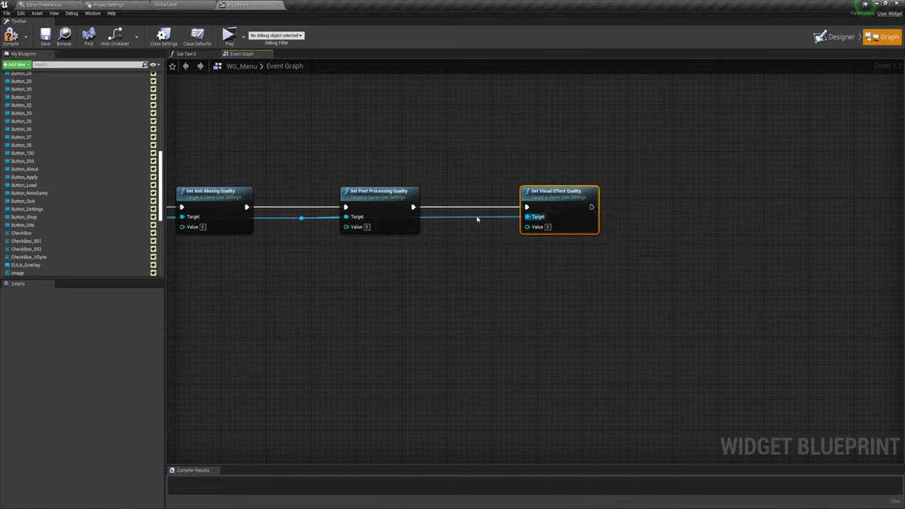
{"action": "double_click", "coordinate": [477, 215]}
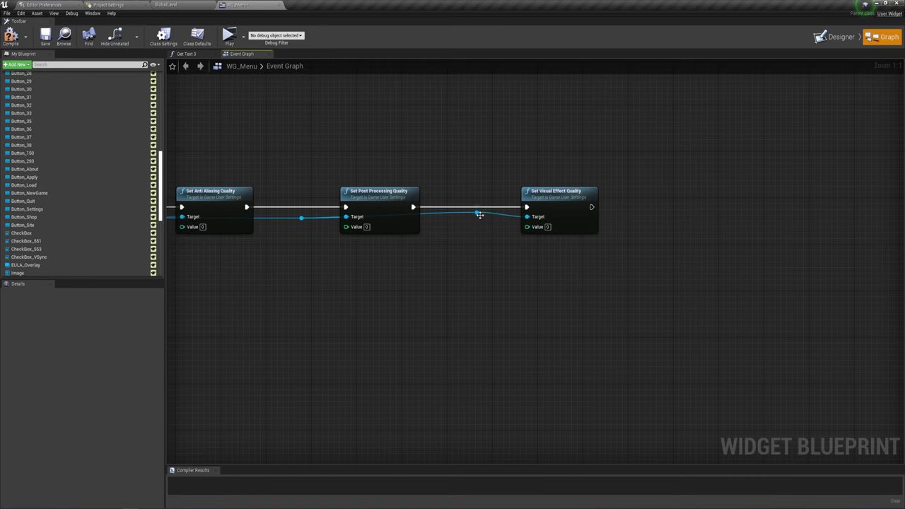
{"action": "left_click_drag", "start_coordinate": [480, 218], "coordinate": [480, 224]}
{"action": "scroll", "coordinate": [354, 264], "scroll_direction": "down", "scroll_amount": 3}
{"action": "scroll", "coordinate": [361, 261], "scroll_direction": "up", "scroll_amount": 2}
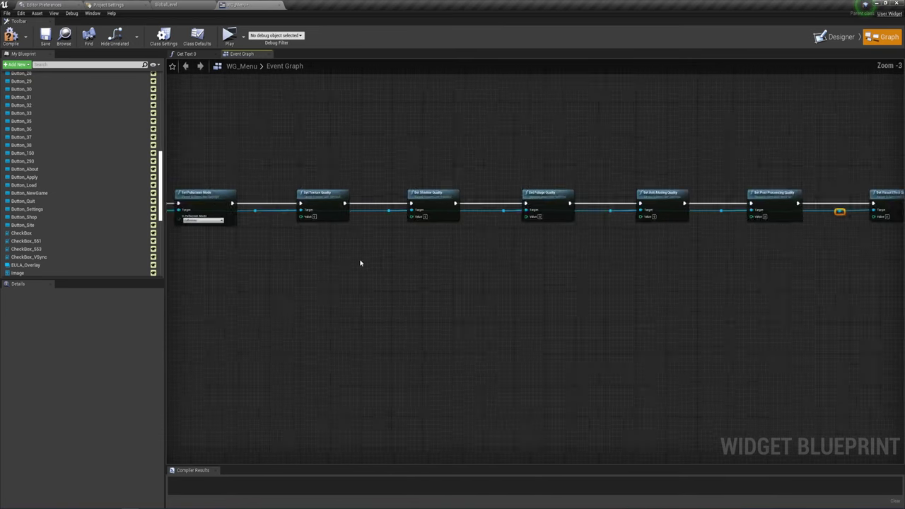
{"action": "scroll", "coordinate": [540, 253], "scroll_direction": "up", "scroll_amount": 1}
{"action": "scroll", "coordinate": [432, 256], "scroll_direction": "up", "scroll_amount": 1}
{"action": "right_click_drag", "start_coordinate": [433, 256], "coordinate": [448, 260]}
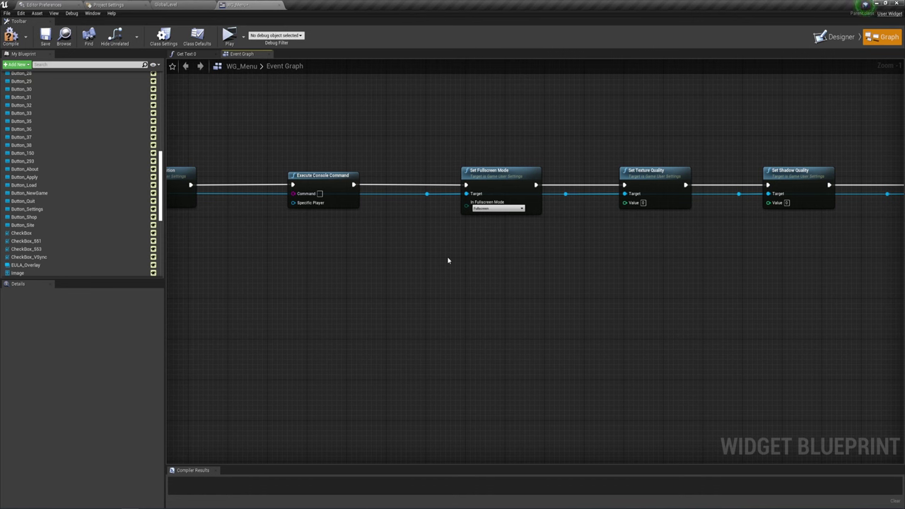
Check the layout, then add a Set View Distance Quality node from the settings reference
{"action": "left_click", "coordinate": [837, 37]}
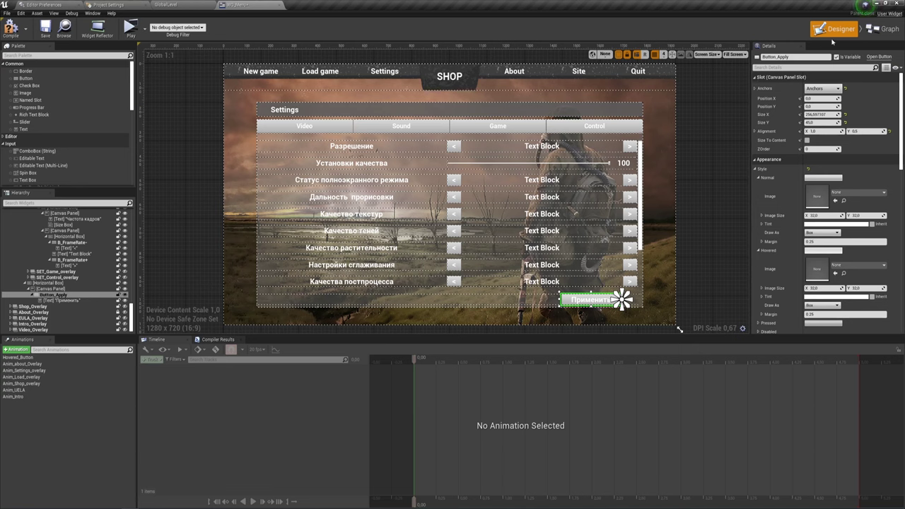
{"action": "left_click", "coordinate": [884, 29]}
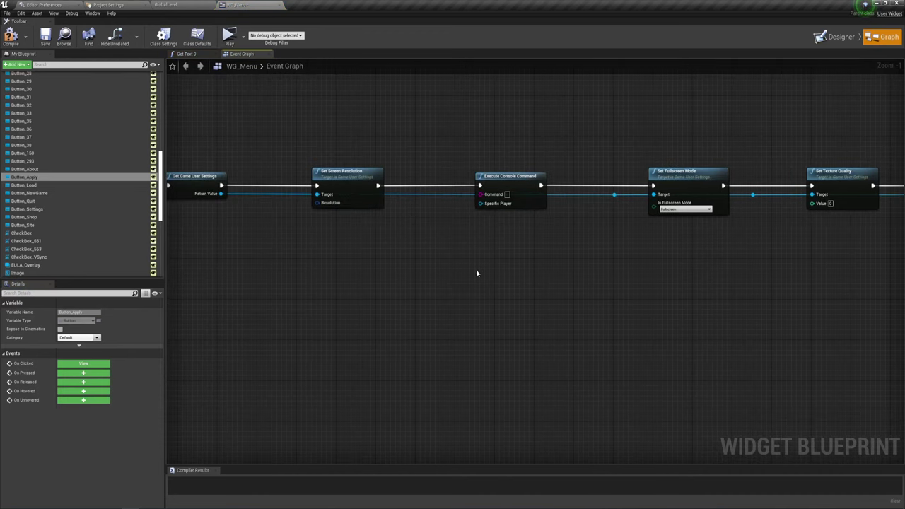
{"action": "right_click_drag", "start_coordinate": [477, 273], "coordinate": [289, 262]}
{"action": "right_click_drag", "start_coordinate": [446, 258], "coordinate": [335, 257]}
{"action": "right_click_drag", "start_coordinate": [464, 259], "coordinate": [373, 215]}
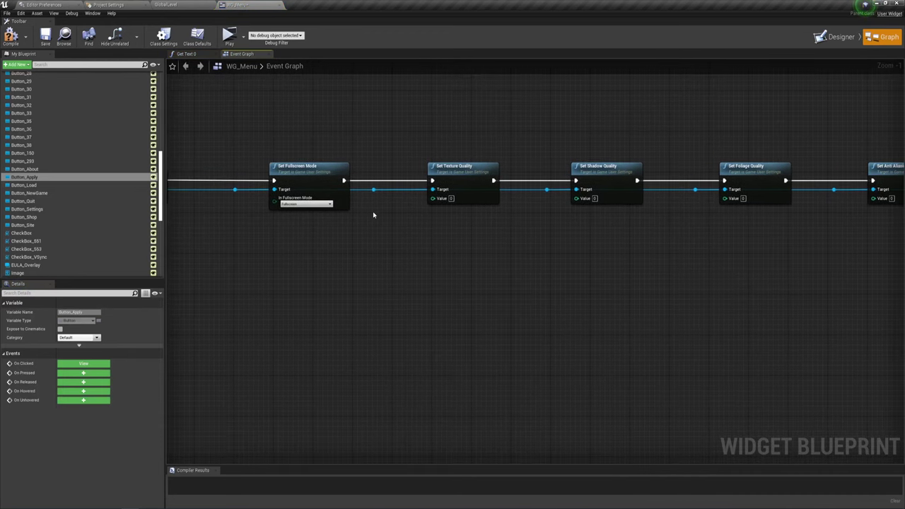
{"action": "left_click_drag", "start_coordinate": [374, 189], "coordinate": [378, 228]}
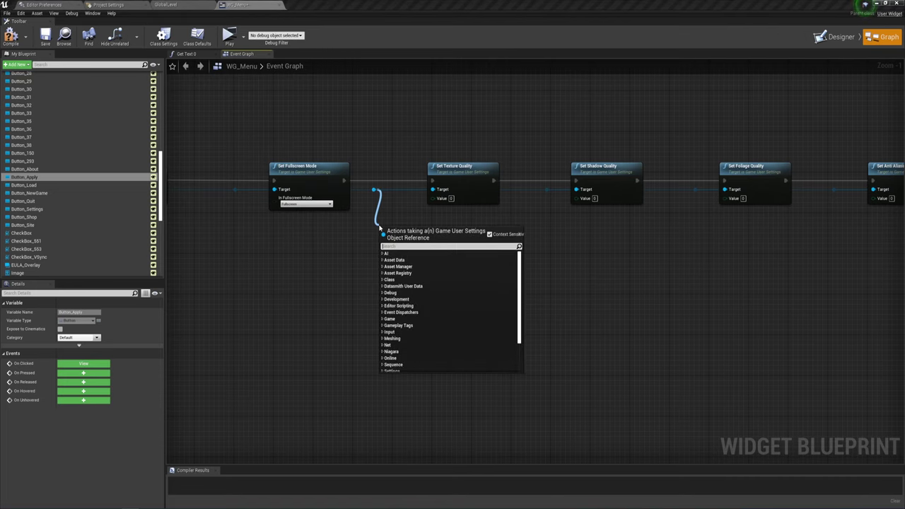
{"action": "type", "text": "set"}
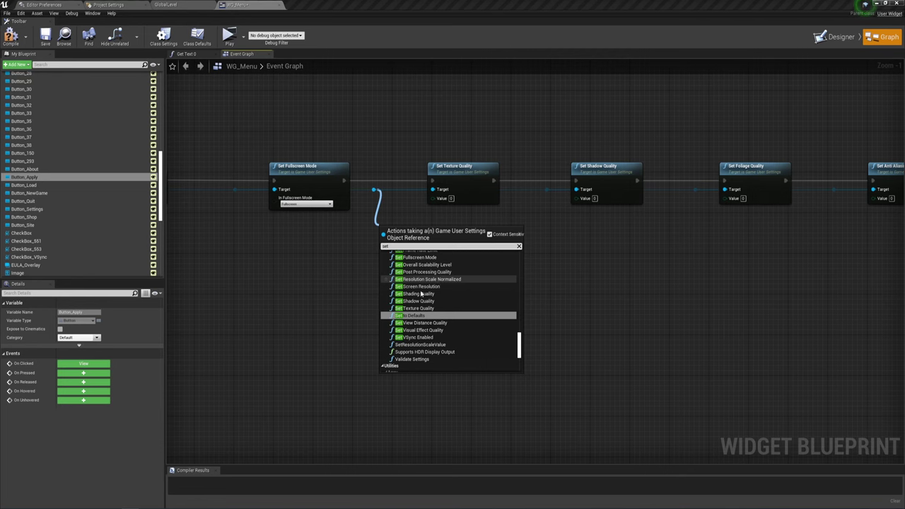
{"action": "left_click", "coordinate": [423, 322]}
Shift the quality chain right and wire Set View Distance Quality after Set Fullscreen Mode
{"action": "right_click_drag", "start_coordinate": [524, 251], "coordinate": [327, 255]}
{"action": "scroll", "coordinate": [354, 244], "scroll_direction": "down", "scroll_amount": 4}
{"action": "mouse_move", "coordinate": [316, 245]}
{"action": "left_mouse_down"}
{"action": "mouse_move", "coordinate": [402, 212]}
{"action": "mouse_move", "coordinate": [762, 212]}
{"action": "left_mouse_up"}
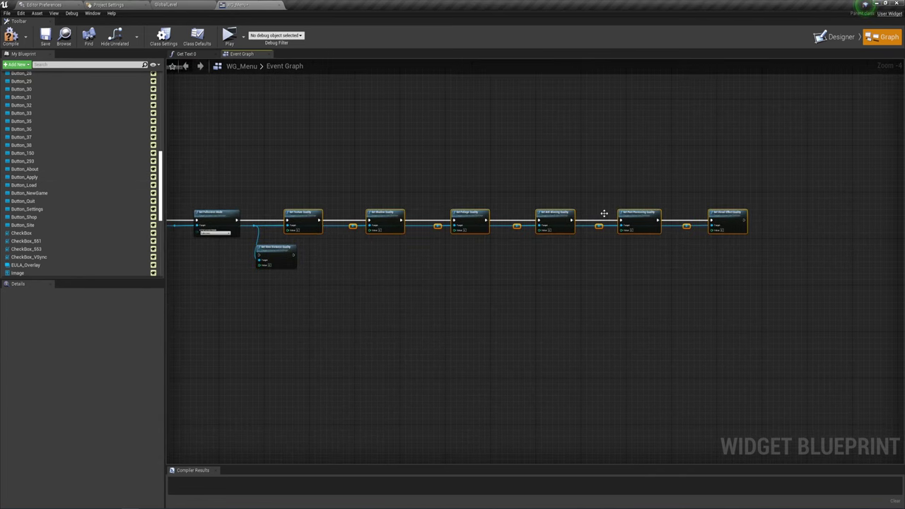
{"action": "left_click_drag", "start_coordinate": [308, 220], "coordinate": [375, 220]}
{"action": "scroll", "coordinate": [303, 248], "scroll_direction": "up", "scroll_amount": 2}
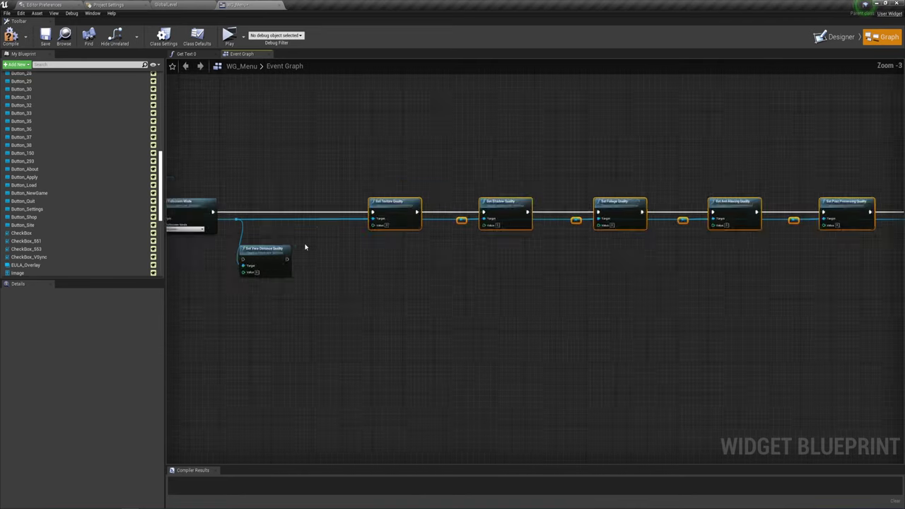
{"action": "scroll", "coordinate": [338, 251], "scroll_direction": "up", "scroll_amount": 2}
{"action": "right_click_drag", "start_coordinate": [338, 251], "coordinate": [412, 267]}
{"action": "mouse_move", "coordinate": [311, 282]}
{"action": "left_mouse_down"}
{"action": "mouse_move", "coordinate": [356, 215]}
{"action": "mouse_move", "coordinate": [267, 216]}
{"action": "left_mouse_up"}
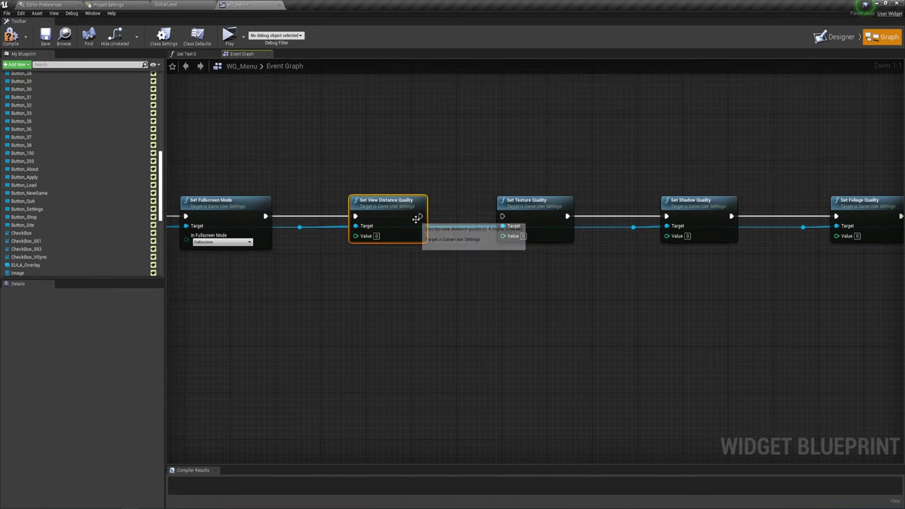
{"action": "left_click_drag", "start_coordinate": [420, 216], "coordinate": [502, 215]}
{"action": "scroll", "coordinate": [391, 300], "scroll_direction": "down", "scroll_amount": 3}
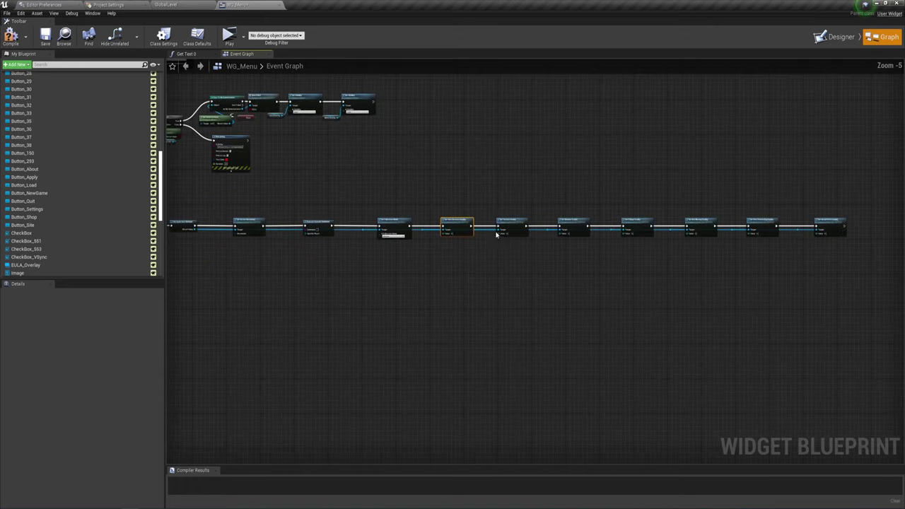
{"action": "scroll", "coordinate": [391, 299], "scroll_direction": "down", "scroll_amount": 2}
{"action": "scroll", "coordinate": [640, 292], "scroll_direction": "up", "scroll_amount": 5}
{"action": "right_click_drag", "start_coordinate": [495, 222], "coordinate": [446, 292]}
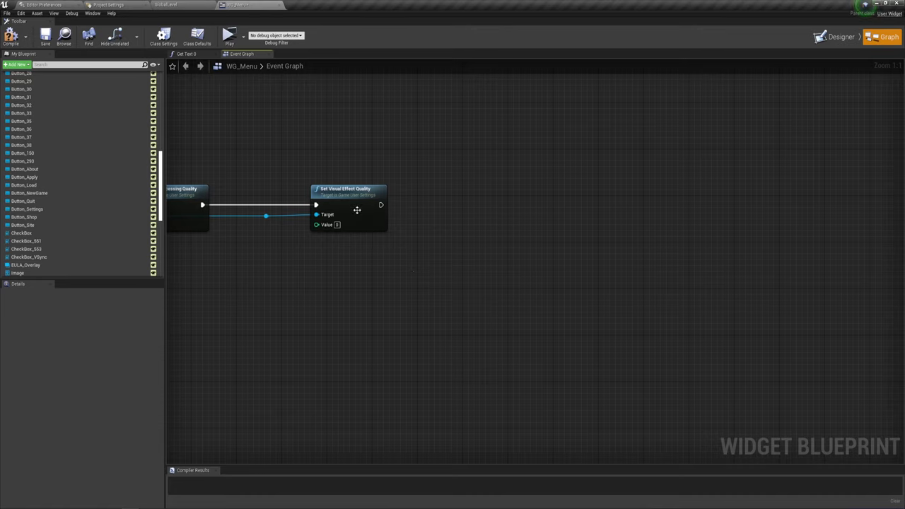
Add a Set VSync Enabled node after Visual Effect Quality in the apply chain
{"action": "left_click_drag", "start_coordinate": [276, 219], "coordinate": [426, 192]}
{"action": "type", "text": "set"}
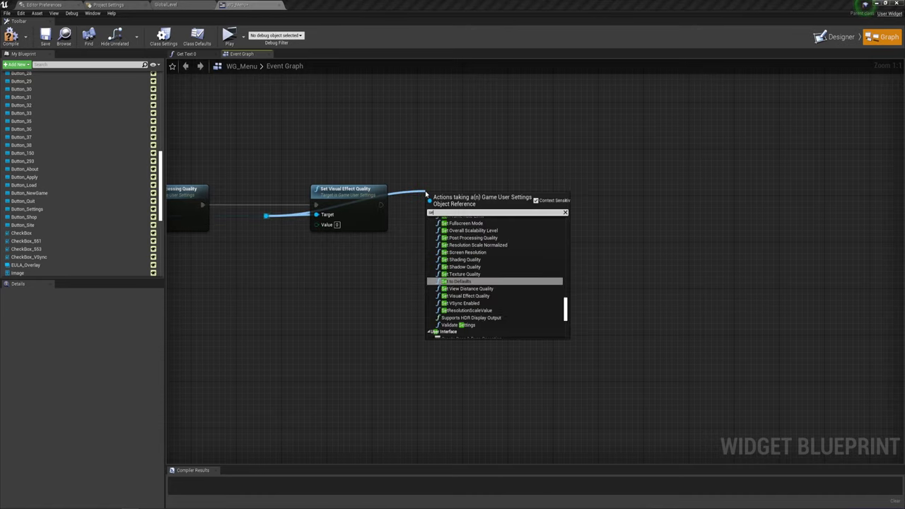
{"action": "type", "text": " v"}
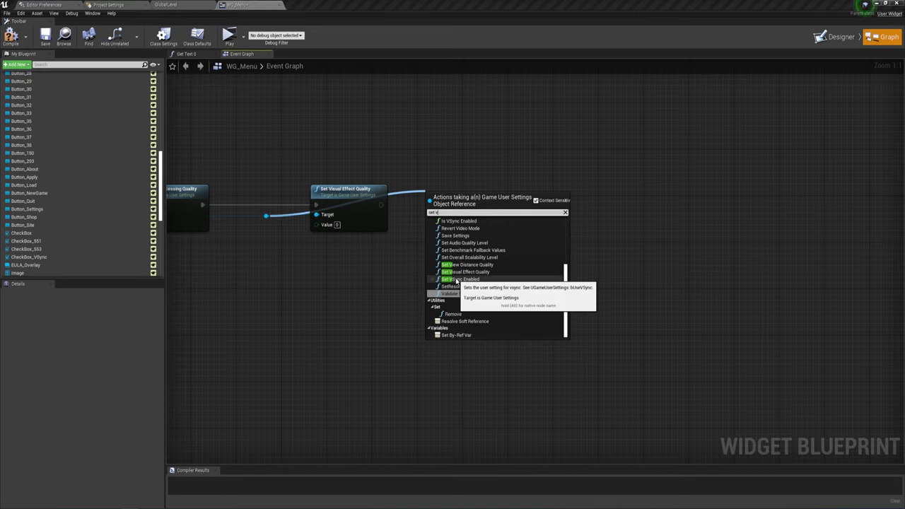
{"action": "left_click", "coordinate": [456, 279]}
{"action": "left_click_drag", "start_coordinate": [453, 202], "coordinate": [509, 196]}
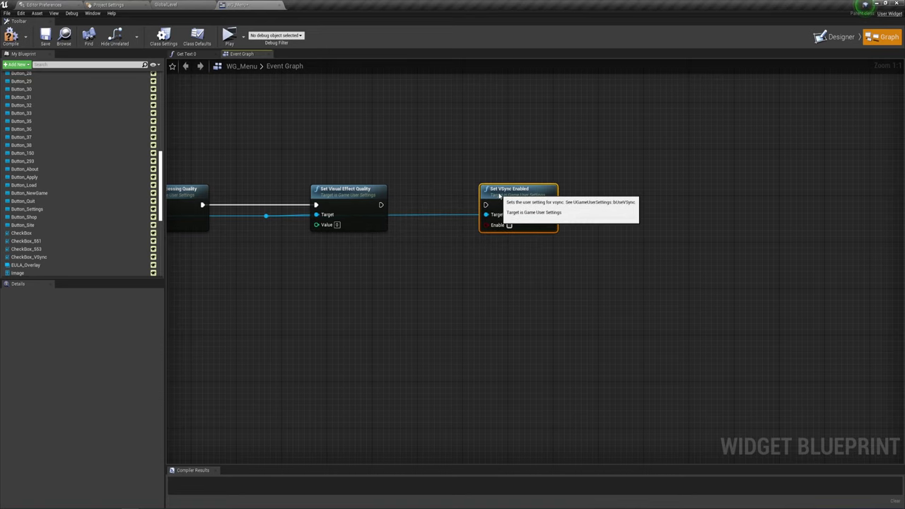
{"action": "left_click_drag", "start_coordinate": [380, 206], "coordinate": [485, 205]}
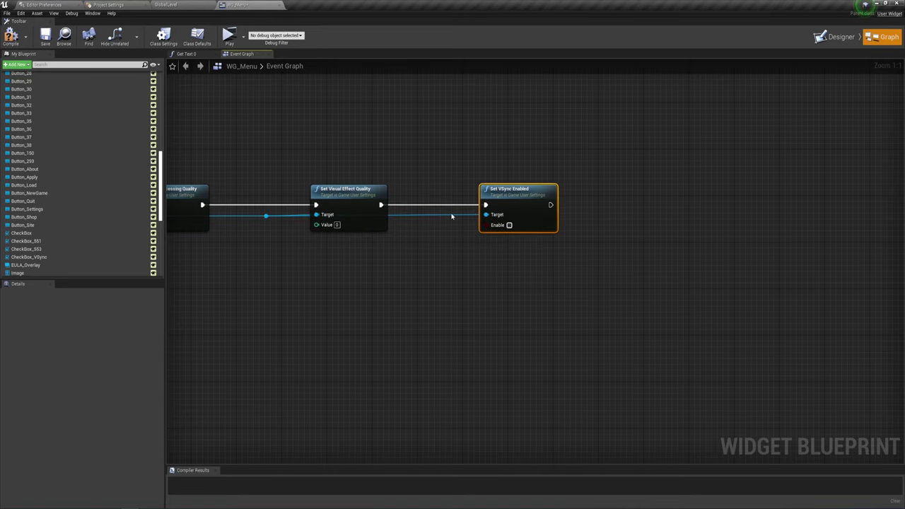
{"action": "left_click", "coordinate": [452, 216]}
Reroute the settings target wire and chain a Set Frame Rate Limit node after Set VSync Enabled
{"action": "double_click", "coordinate": [453, 216]}
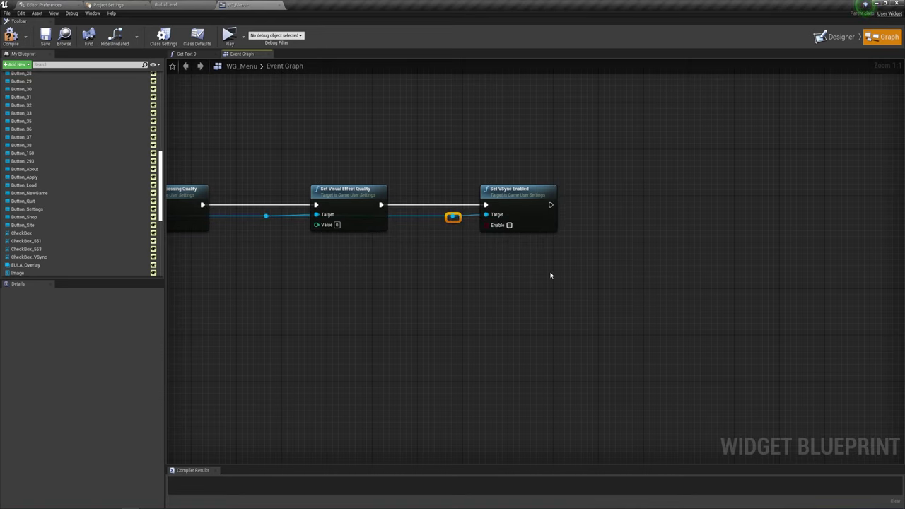
{"action": "right_click_drag", "start_coordinate": [549, 273], "coordinate": [353, 264]}
{"action": "left_click_drag", "start_coordinate": [242, 206], "coordinate": [387, 204]}
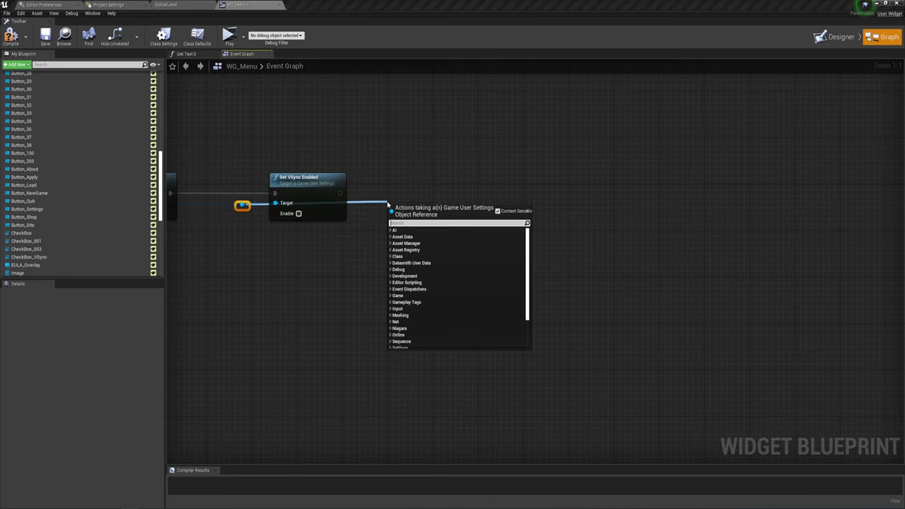
{"action": "type", "text": "set fr"}
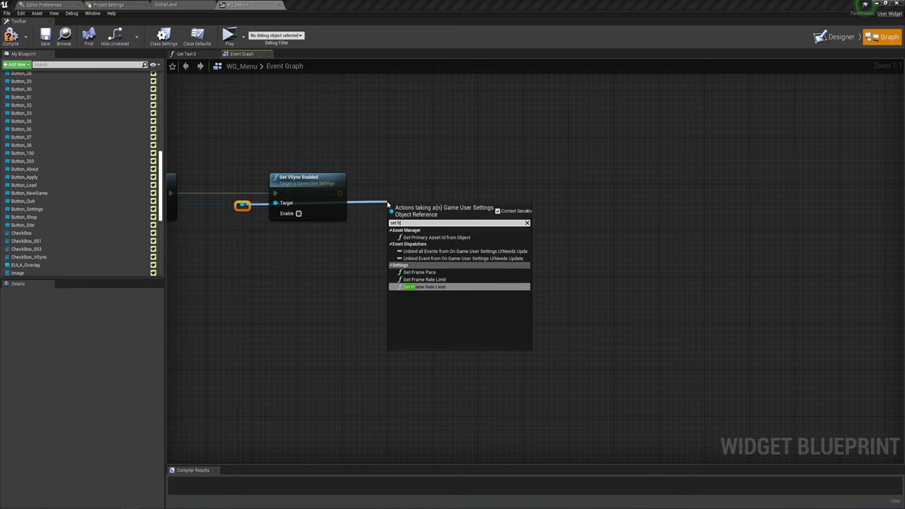
{"action": "type", "text": "a"}
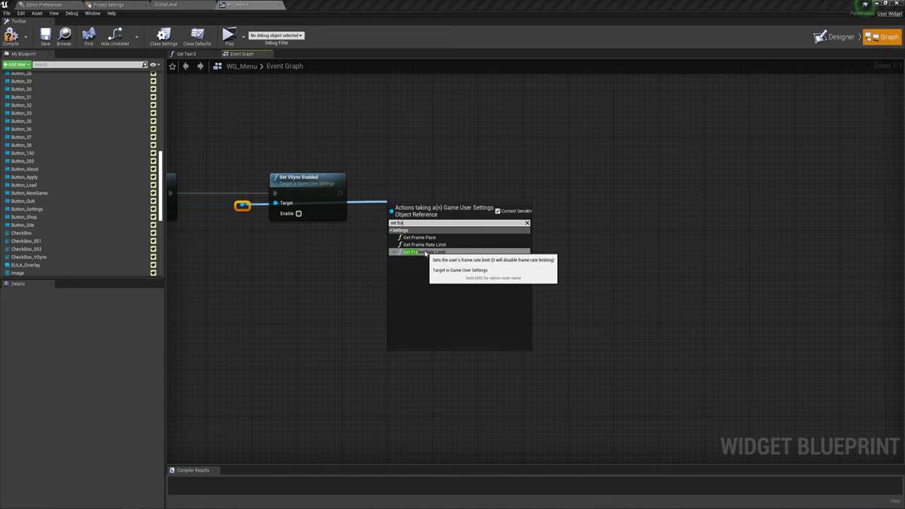
{"action": "left_click", "coordinate": [425, 252]}
{"action": "left_click_drag", "start_coordinate": [424, 207], "coordinate": [447, 177]}
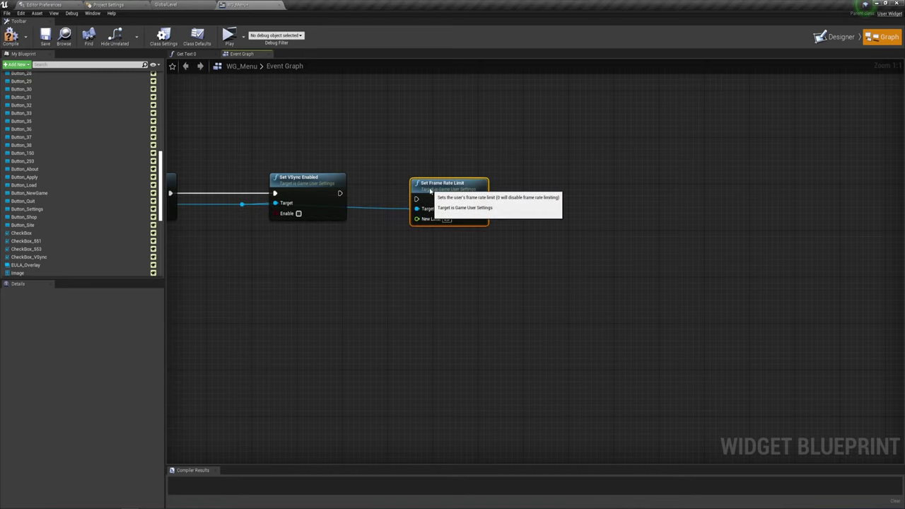
{"action": "left_click_drag", "start_coordinate": [339, 194], "coordinate": [466, 186]}
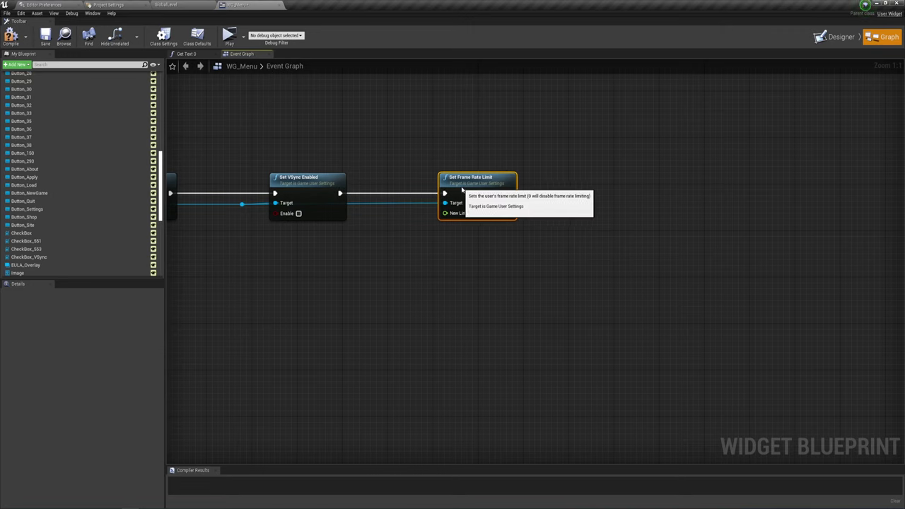
Insert a reroute point on the target wire feeding Set Frame Rate Limit
{"action": "double_click", "coordinate": [402, 206]}
{"action": "right_click_drag", "start_coordinate": [487, 260], "coordinate": [351, 254]}
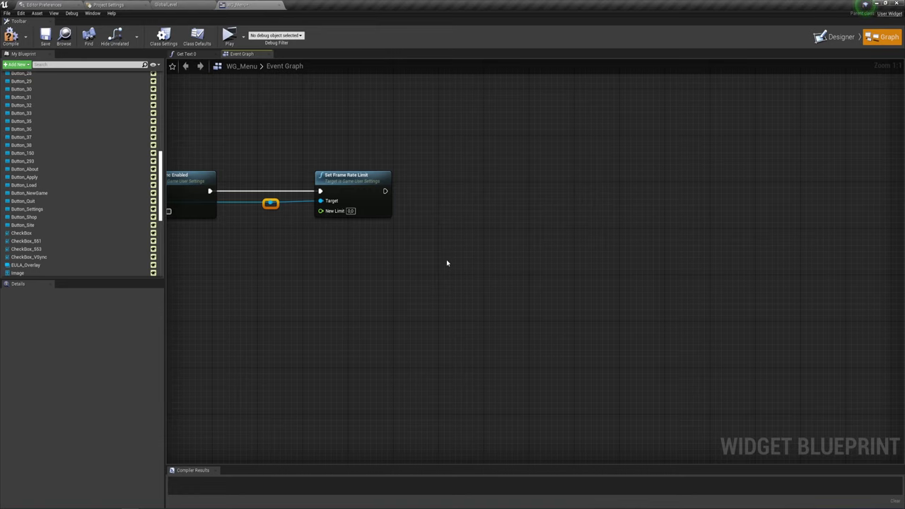
{"action": "right_click_drag", "start_coordinate": [378, 200], "coordinate": [326, 207]}
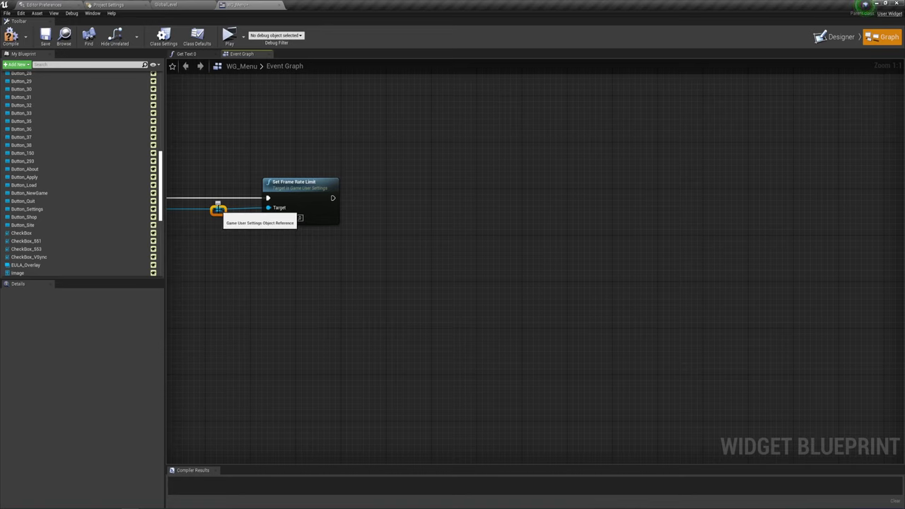
Append an Apply Settings node after Set Frame Rate Limit, wired to the Game User Settings target
{"action": "left_click_drag", "start_coordinate": [333, 197], "coordinate": [379, 192]}
{"action": "type", "text": "ap"}
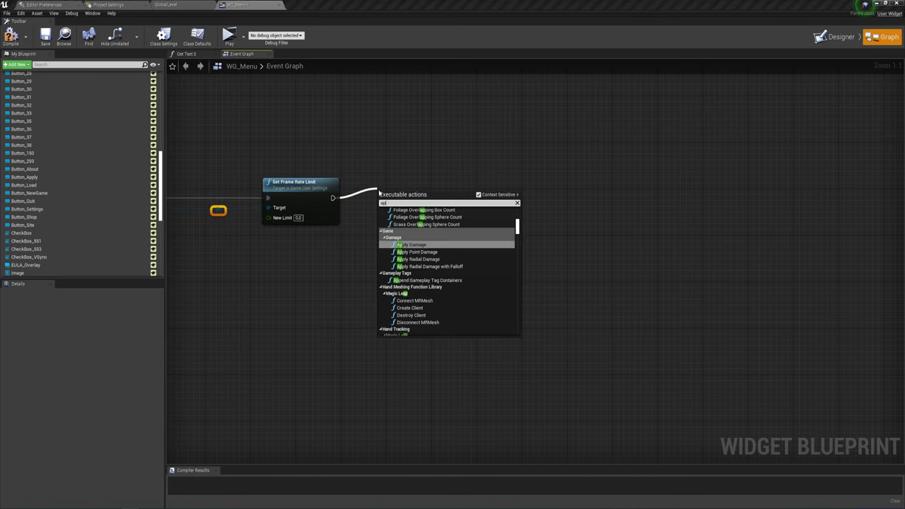
{"action": "type", "text": "p"}
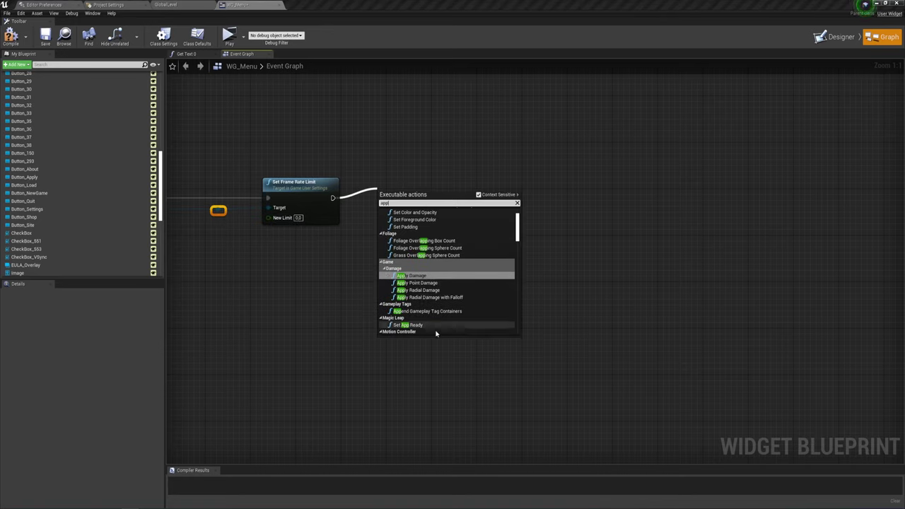
{"action": "scroll", "coordinate": [432, 322], "scroll_direction": "down", "scroll_amount": 3}
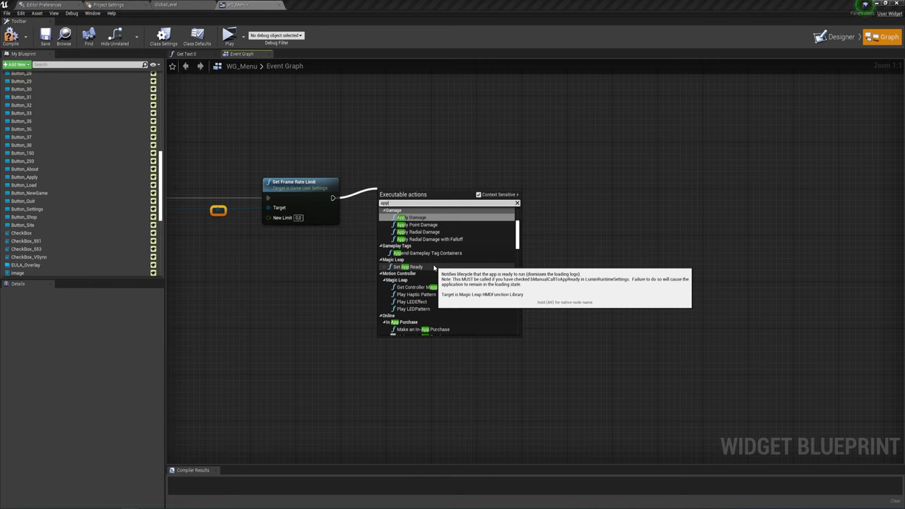
{"action": "type", "text": "ly se"}
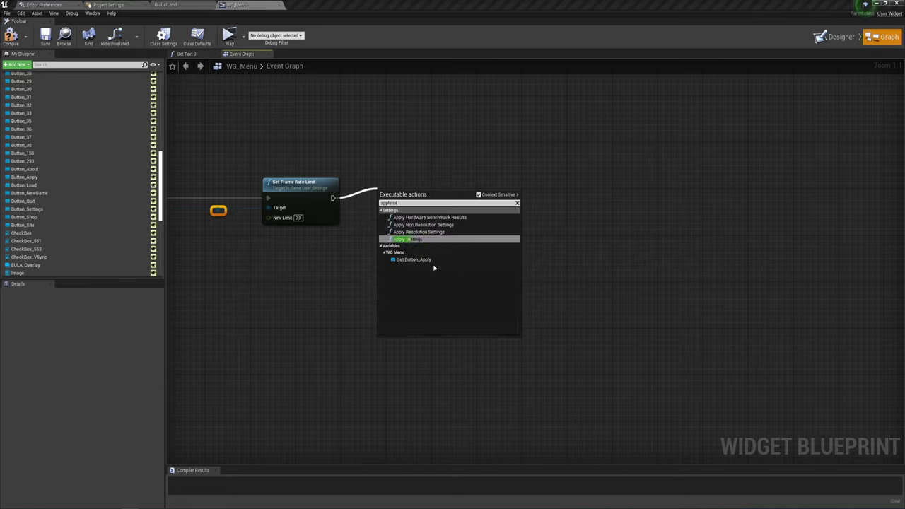
{"action": "left_click", "coordinate": [421, 240]}
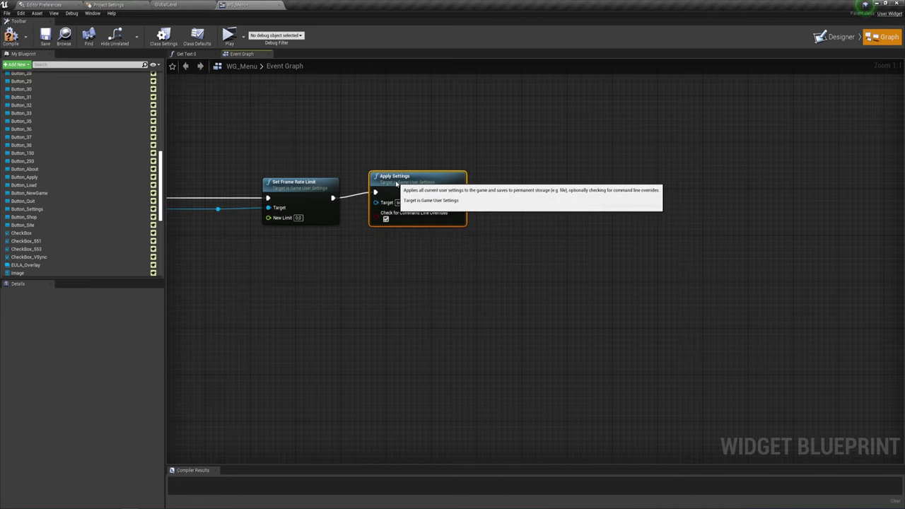
{"action": "right_click_drag", "start_coordinate": [376, 194], "coordinate": [287, 212]}
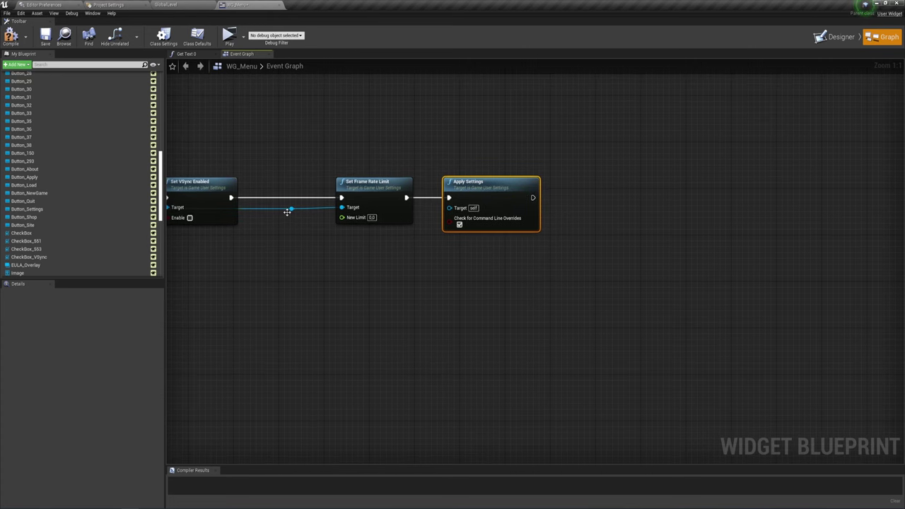
{"action": "left_click_drag", "start_coordinate": [290, 210], "coordinate": [449, 208]}
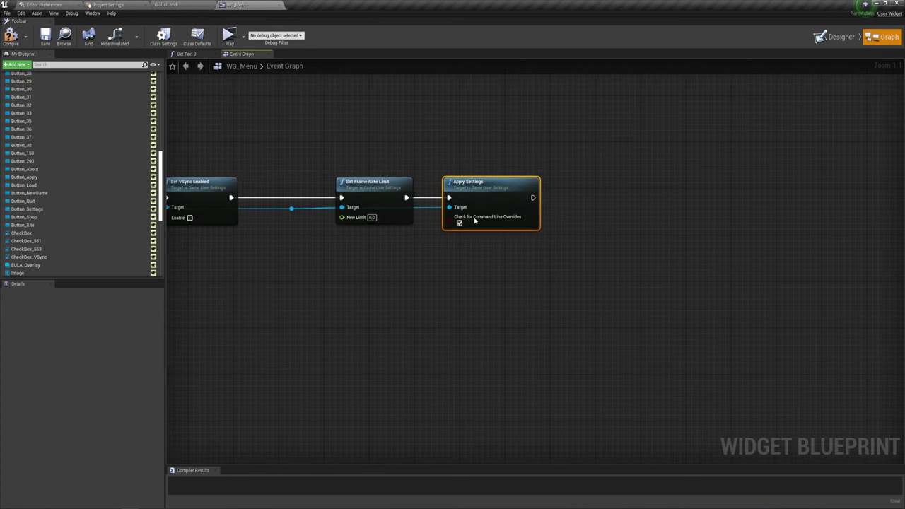
{"action": "left_click_drag", "start_coordinate": [431, 123], "coordinate": [576, 291]}
{"action": "right_click_drag", "start_coordinate": [476, 225], "coordinate": [368, 227]}
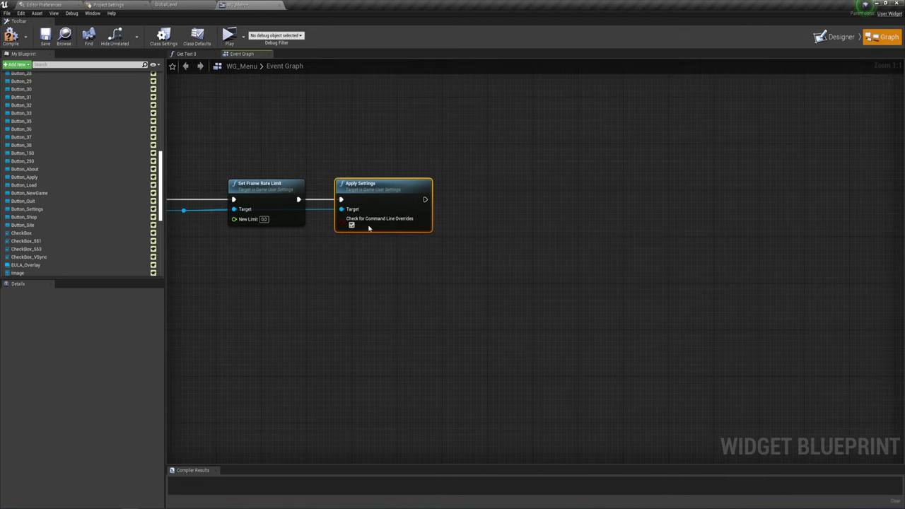
Promote Set Screen Resolution's Resolution input to a variable, placing its getter below the chain
{"action": "scroll", "coordinate": [355, 257], "scroll_direction": "down", "scroll_amount": 6}
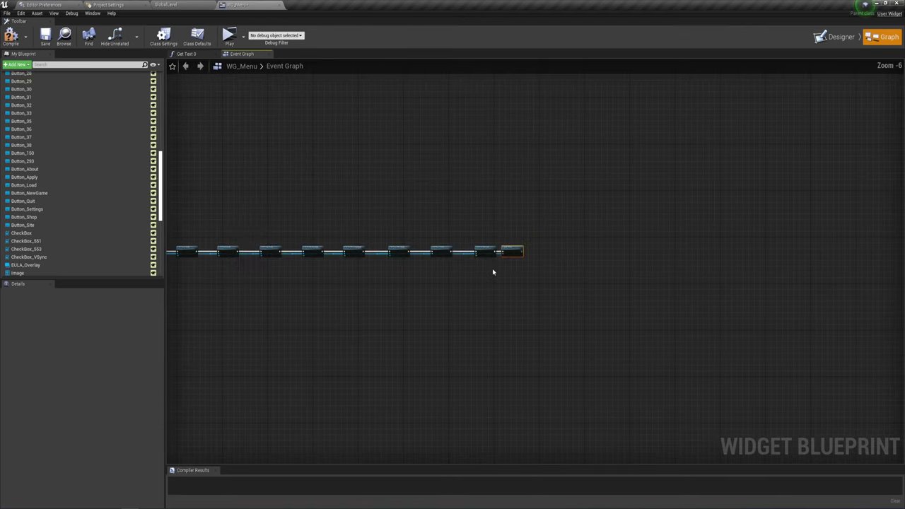
{"action": "right_click_drag", "start_coordinate": [492, 268], "coordinate": [584, 249]}
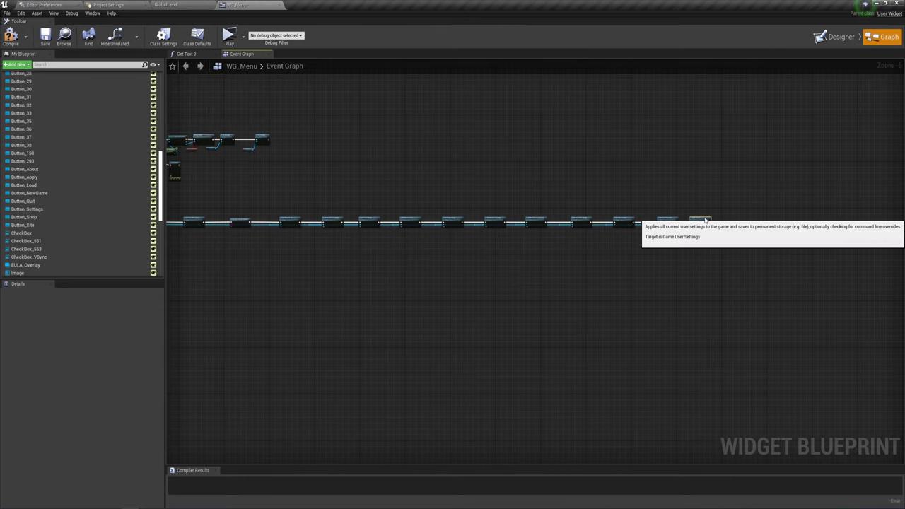
{"action": "scroll", "coordinate": [314, 276], "scroll_direction": "up", "scroll_amount": 1}
{"action": "scroll", "coordinate": [308, 251], "scroll_direction": "up", "scroll_amount": 1}
{"action": "scroll", "coordinate": [308, 250], "scroll_direction": "up", "scroll_amount": 4}
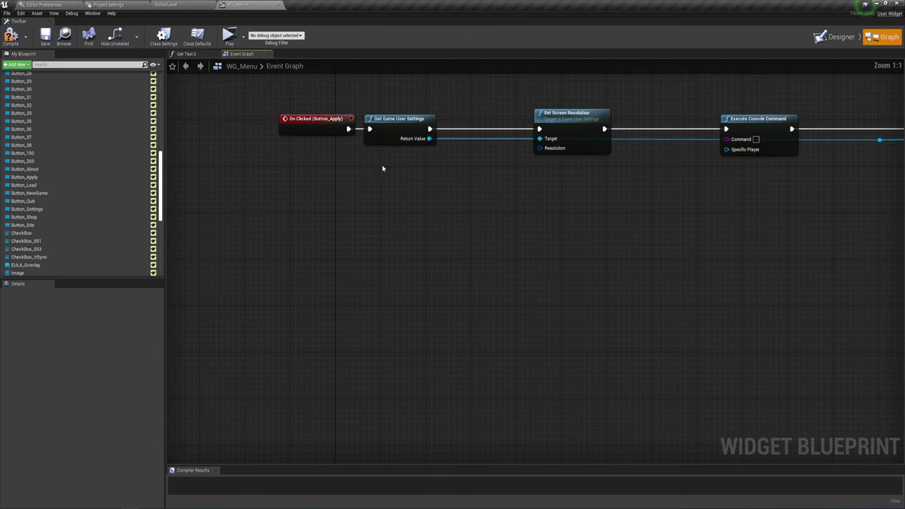
{"action": "right_click_drag", "start_coordinate": [381, 165], "coordinate": [244, 263]}
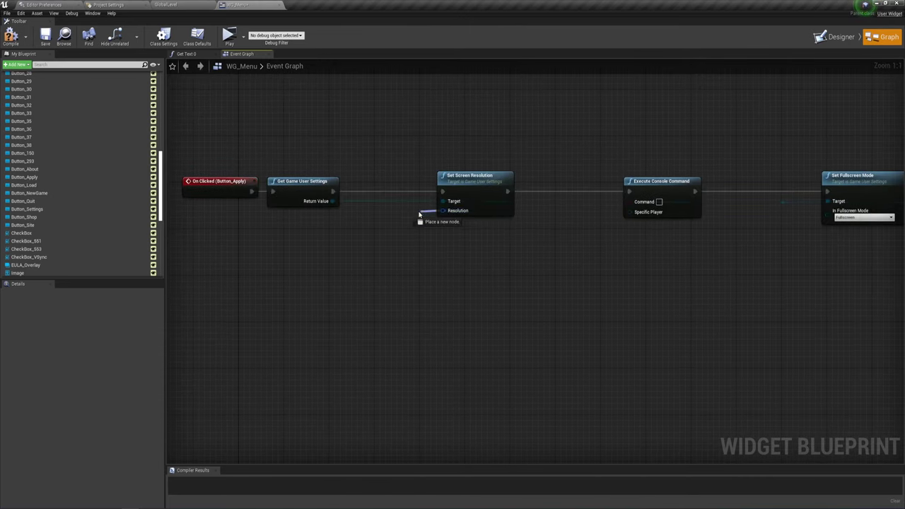
{"action": "left_click_drag", "start_coordinate": [440, 210], "coordinate": [419, 215]}
{"action": "left_click", "coordinate": [430, 240]}
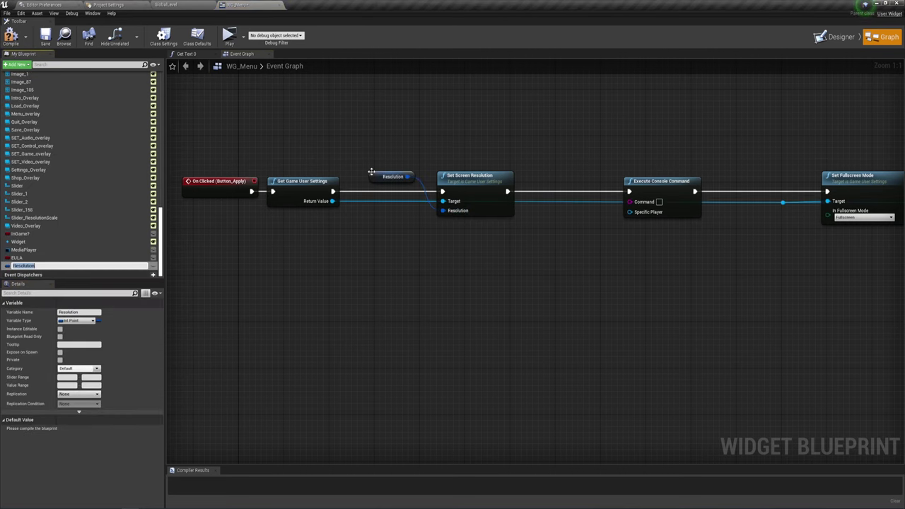
{"action": "left_click_drag", "start_coordinate": [389, 176], "coordinate": [389, 218]}
Promote Set Fullscreen Mode's input to a variable, with the In Fullscreen Mode getter beside it
{"action": "right_click_drag", "start_coordinate": [636, 275], "coordinate": [550, 240]}
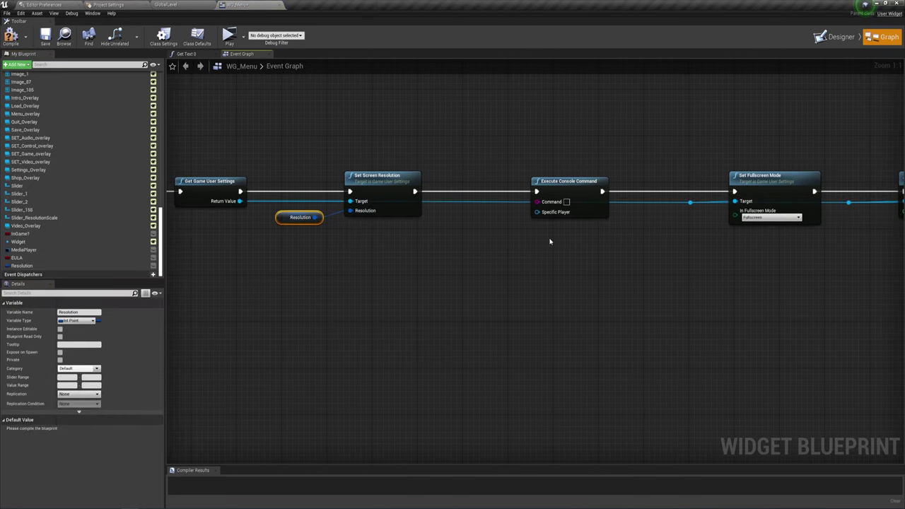
{"action": "right_click_drag", "start_coordinate": [667, 229], "coordinate": [605, 232]}
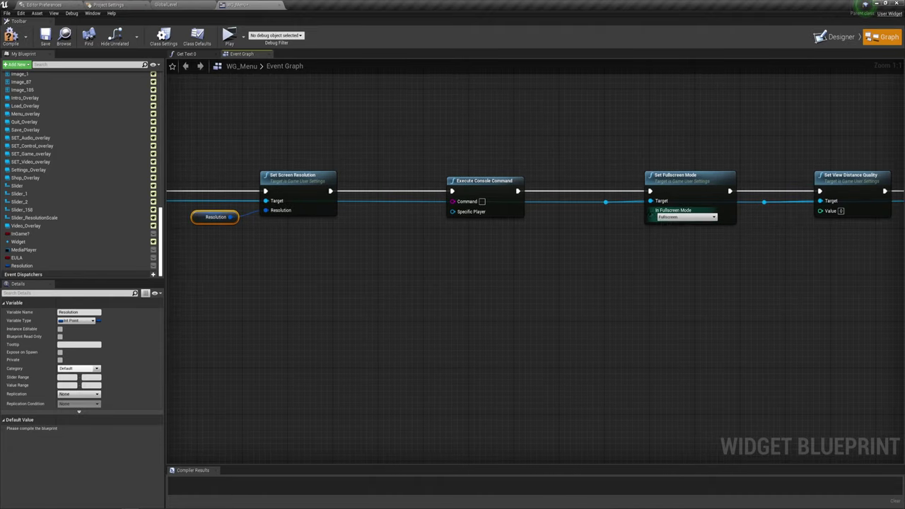
{"action": "left_click_drag", "start_coordinate": [651, 215], "coordinate": [608, 231]}
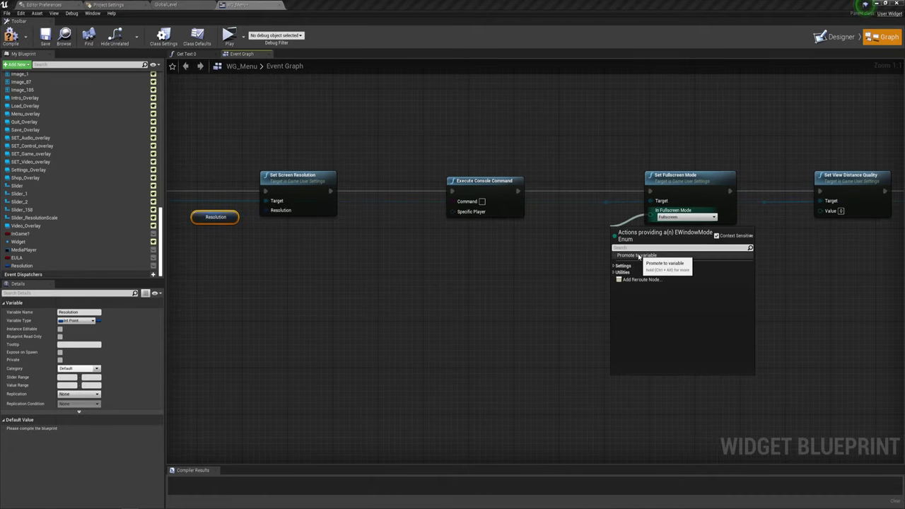
{"action": "left_click", "coordinate": [638, 256]}
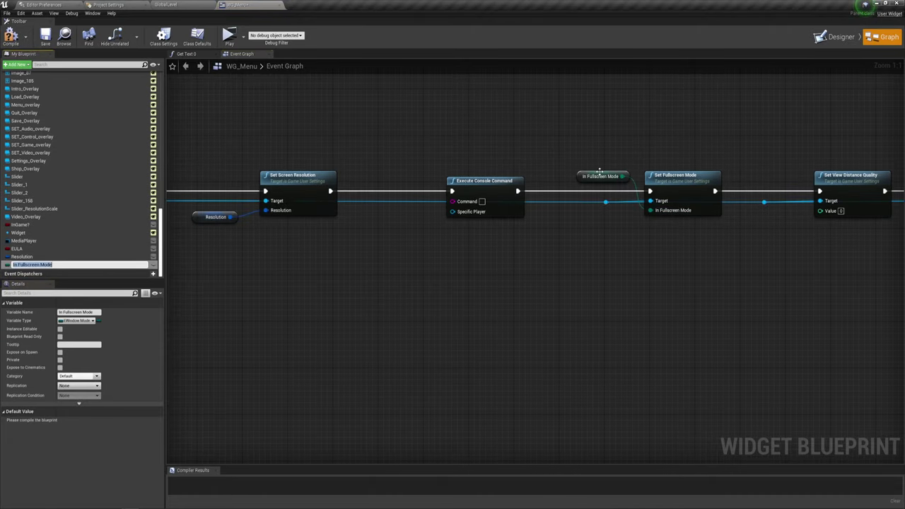
{"action": "left_click_drag", "start_coordinate": [601, 176], "coordinate": [589, 217]}
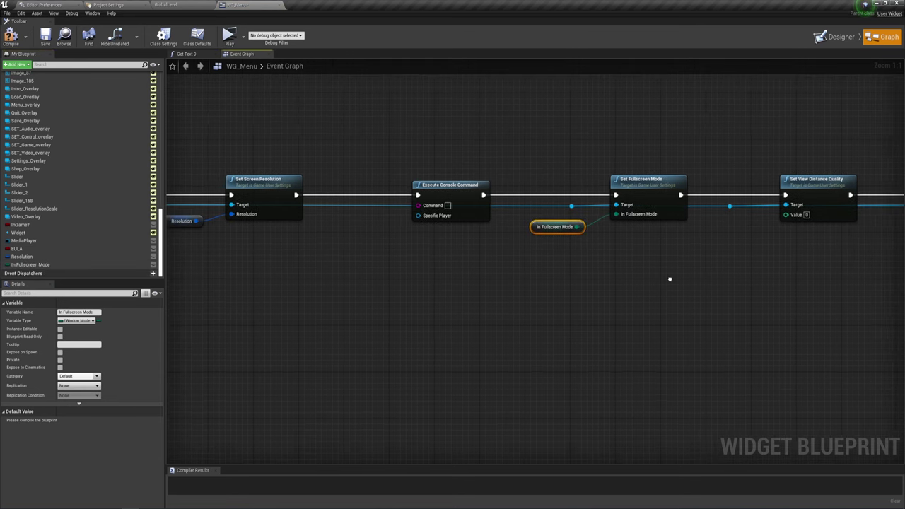
Promote the Value inputs of Set View Distance Quality and Set Texture Quality to variables
{"action": "right_click_drag", "start_coordinate": [590, 219], "coordinate": [644, 262]}
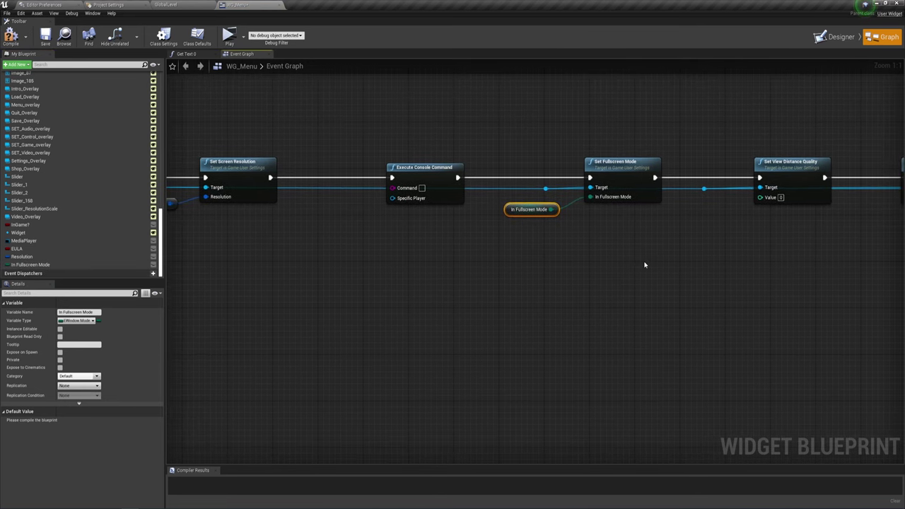
{"action": "right_click_drag", "start_coordinate": [641, 254], "coordinate": [495, 260]}
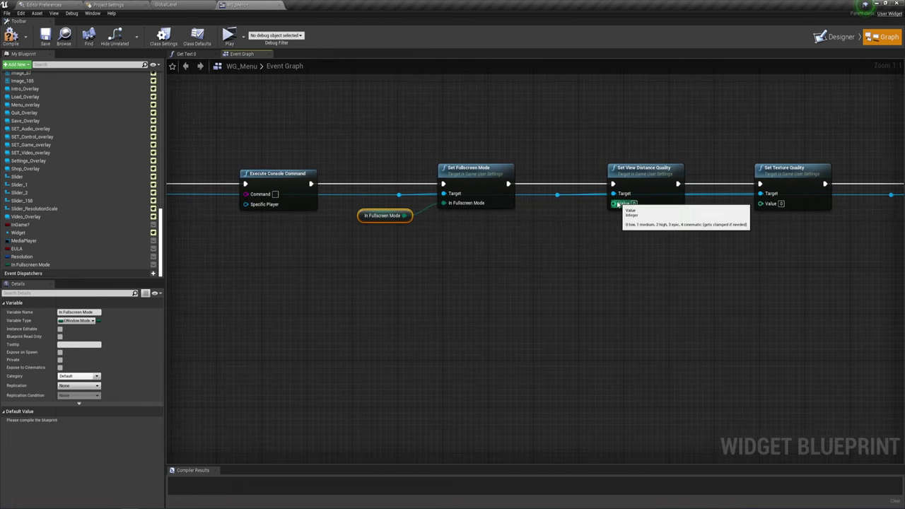
{"action": "left_click_drag", "start_coordinate": [614, 203], "coordinate": [578, 233]}
{"action": "left_click", "coordinate": [607, 257]}
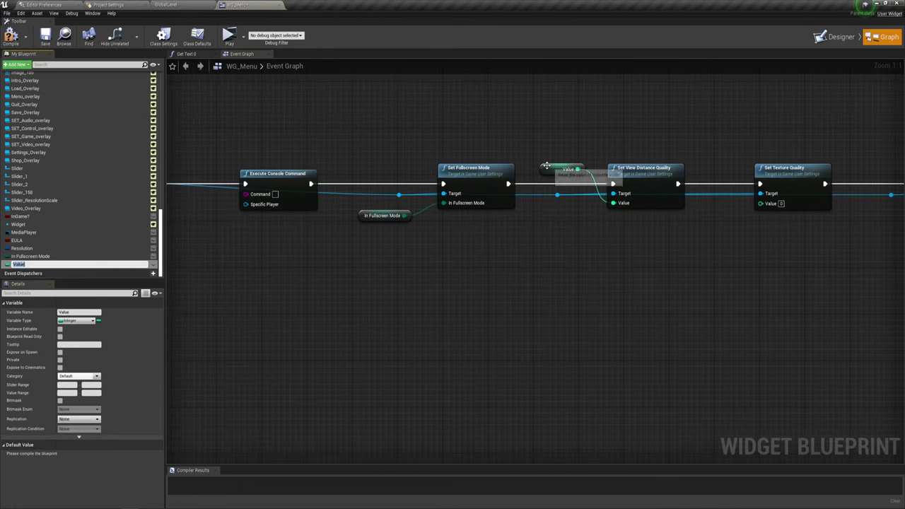
{"action": "left_click_drag", "start_coordinate": [555, 174], "coordinate": [555, 222]}
{"action": "right_click_drag", "start_coordinate": [728, 283], "coordinate": [562, 299]}
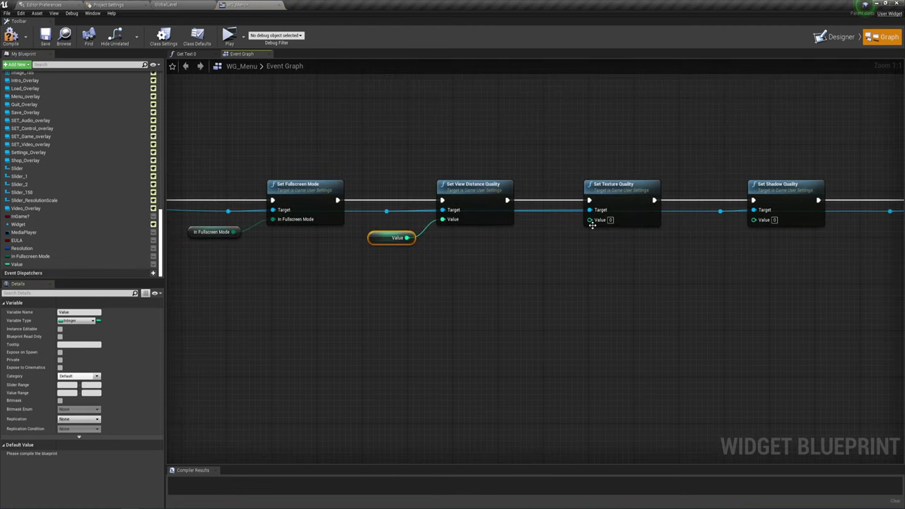
{"action": "left_click_drag", "start_coordinate": [589, 220], "coordinate": [547, 247]}
{"action": "left_click", "coordinate": [572, 268]}
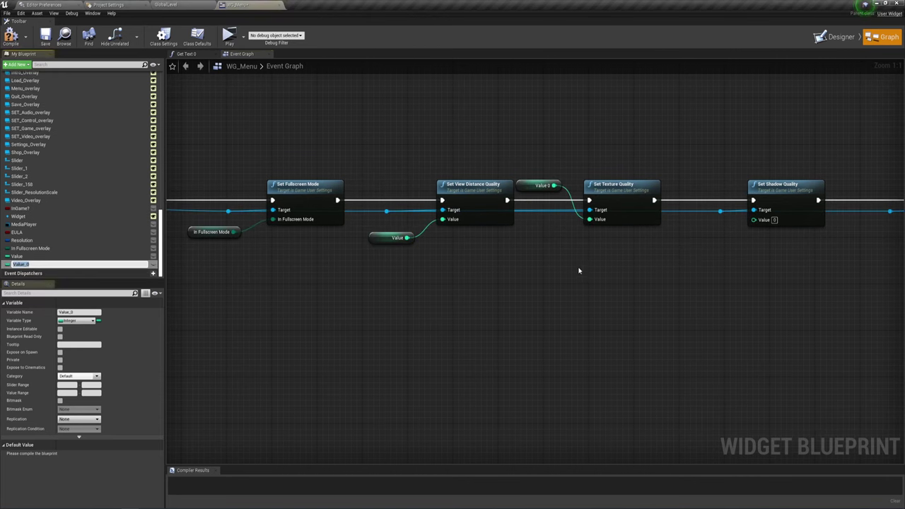
{"action": "left_click_drag", "start_coordinate": [541, 183], "coordinate": [541, 239]}
Compile, then rename the new variables ViewDistance and TextureQ
{"action": "key", "text": "F7"}
{"action": "left_click", "coordinate": [79, 312]}
{"action": "type", "text": "ViewDistance"}
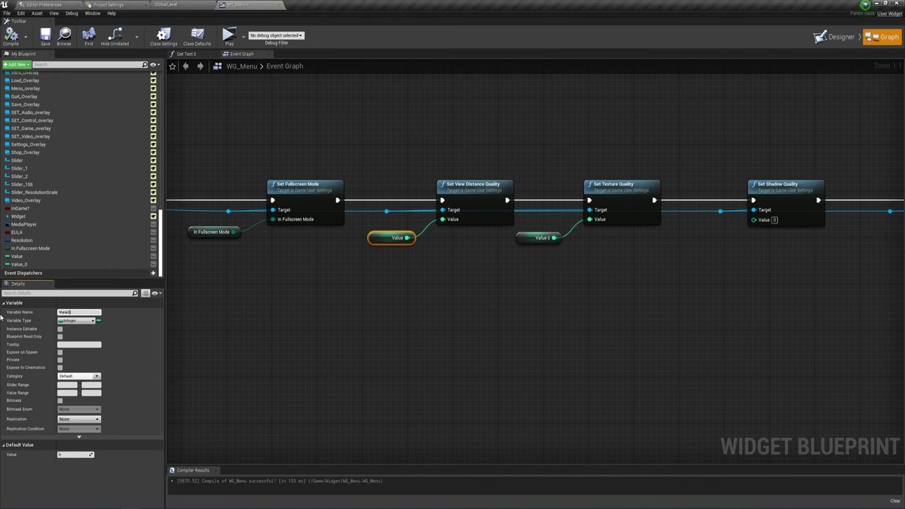
{"action": "left_click", "coordinate": [539, 238]}
{"action": "left_click", "coordinate": [79, 312]}
{"action": "type", "text": "TextureQ"}
{"action": "key", "text": "Return"}
Promote the shadow quality input as ShadowQ and the foliage quality input to variables
{"action": "right_click_drag", "start_coordinate": [707, 318], "coordinate": [521, 318]}
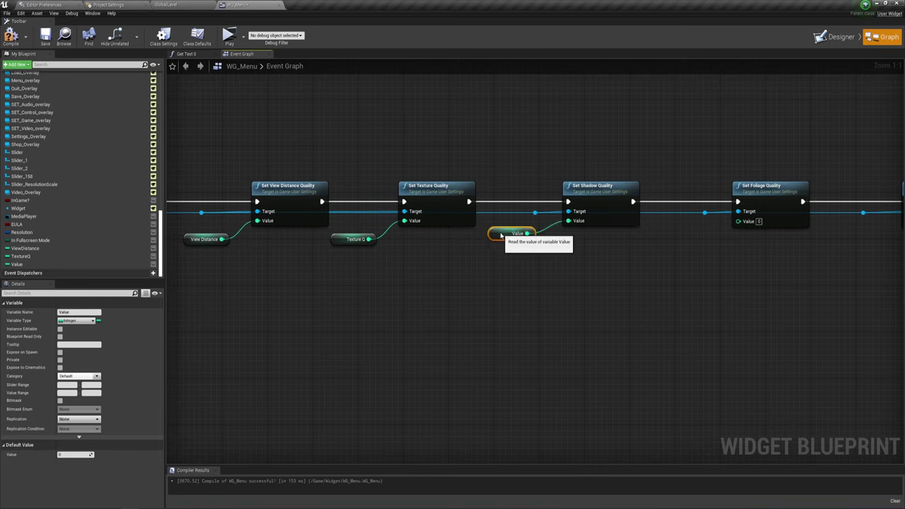
{"action": "left_click", "coordinate": [79, 312]}
{"action": "type", "text": "ShadowQ"}
{"action": "key", "text": "Return"}
{"action": "right_click_drag", "start_coordinate": [592, 395], "coordinate": [164, 388]}
{"action": "right_click", "coordinate": [478, 213]}
{"action": "left_click", "coordinate": [487, 260]}
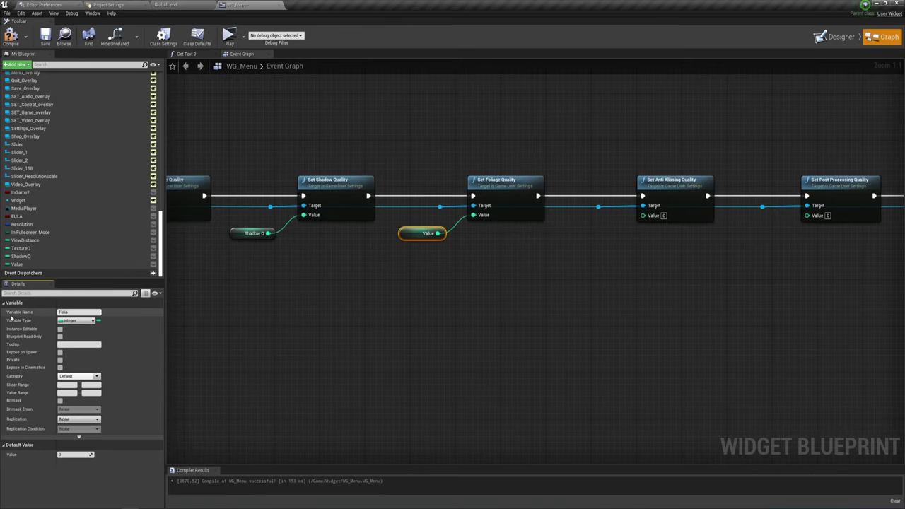
Promote the anti-aliasing and post-processing inputs as AntiAliasingQ and PostProcessQ
{"action": "left_click_drag", "start_coordinate": [642, 214], "coordinate": [608, 243]}
{"action": "left_click", "coordinate": [79, 311]}
{"action": "type", "text": "ngQ"}
{"action": "right_click_drag", "start_coordinate": [565, 318], "coordinate": [357, 318]}
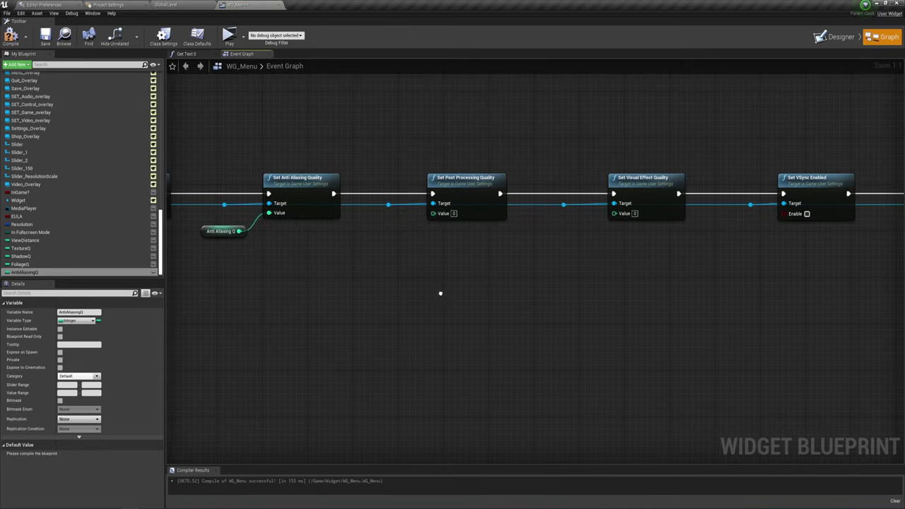
{"action": "right_click", "coordinate": [433, 213]}
{"action": "left_click", "coordinate": [443, 259]}
{"action": "left_click", "coordinate": [79, 312]}
{"action": "type", "text": "ProcessQ"}
{"action": "key", "text": "Return"}
Promote the visual effect and VSync inputs as VisualEffectQ and Vsync
{"action": "right_click_drag", "start_coordinate": [566, 318], "coordinate": [372, 315]}
{"action": "left_click_drag", "start_coordinate": [422, 209], "coordinate": [388, 238]}
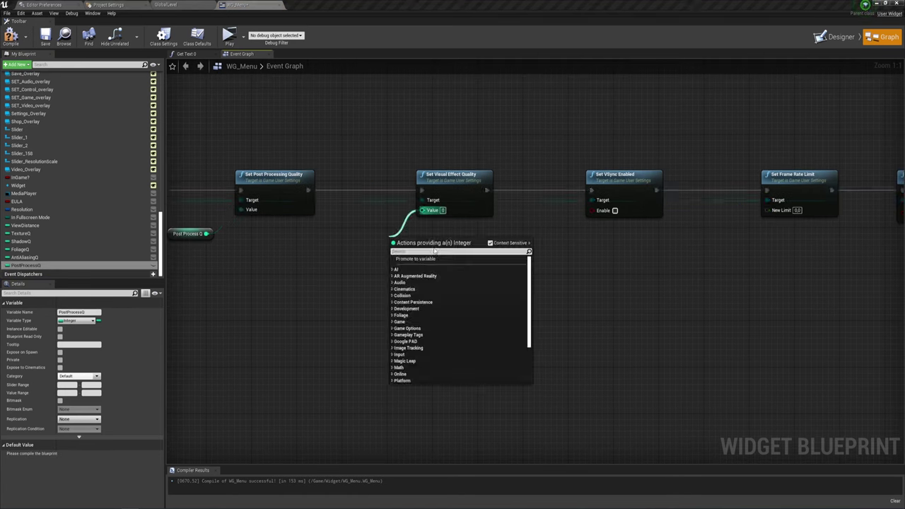
{"action": "left_click", "coordinate": [400, 283]}
{"action": "left_click", "coordinate": [79, 312]}
{"action": "type", "text": "ectQ"}
{"action": "right_click_drag", "start_coordinate": [687, 249], "coordinate": [534, 249]}
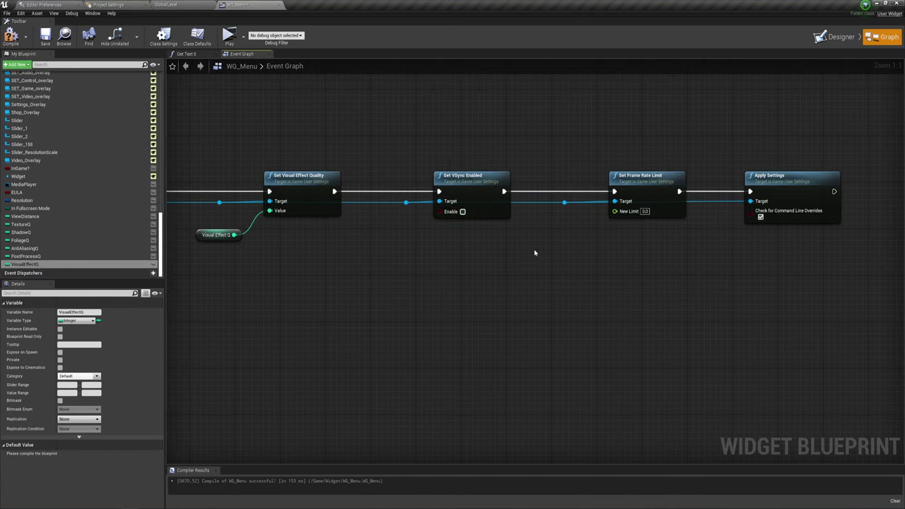
{"action": "left_click_drag", "start_coordinate": [439, 210], "coordinate": [417, 233]}
{"action": "left_click", "coordinate": [431, 262]}
{"action": "left_click", "coordinate": [79, 311]}
{"action": "type", "text": "Vsync"}
Promote Set Frame Rate Limit's New Limit input as the FrameRate variable
{"action": "right_click_drag", "start_coordinate": [384, 234], "coordinate": [251, 222]}
{"action": "left_click_drag", "start_coordinate": [481, 200], "coordinate": [430, 214]}
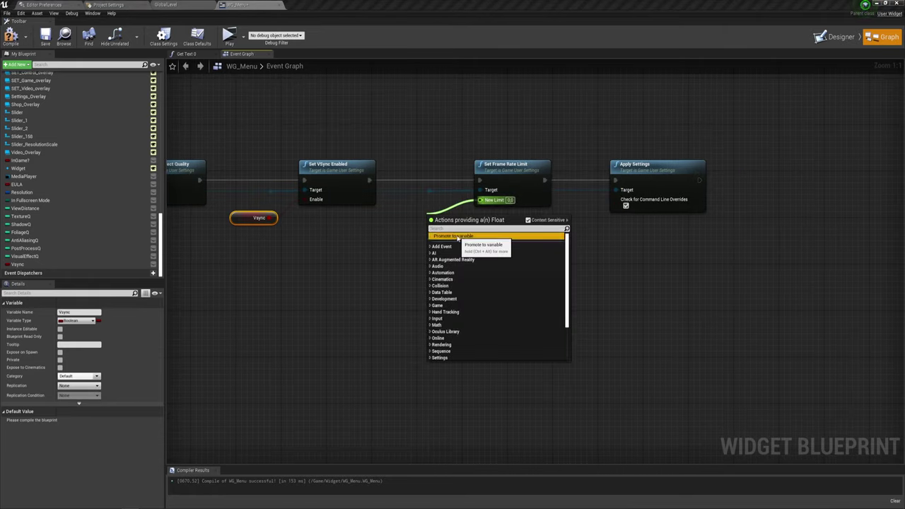
{"action": "left_click", "coordinate": [459, 236]}
{"action": "type", "text": "meRate"}
{"action": "key", "text": "Return"}
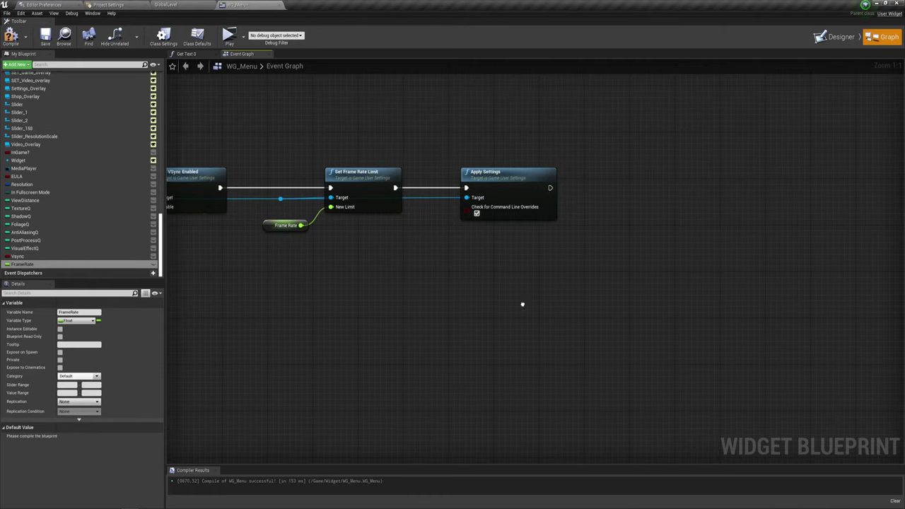
{"action": "right_click_drag", "start_coordinate": [523, 303], "coordinate": [754, 248]}
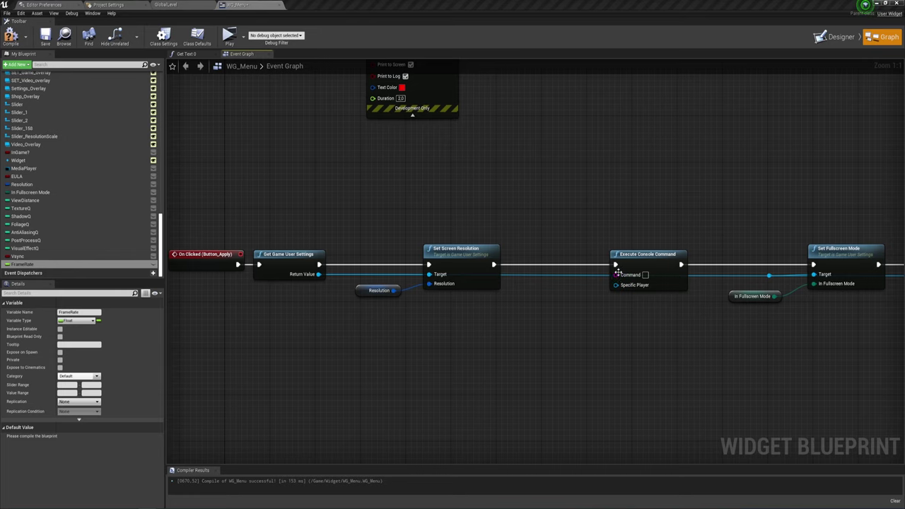
Feed Execute Console Command an Append node with A set to r.ScreenPercentage
{"action": "left_click_drag", "start_coordinate": [616, 274], "coordinate": [552, 312]}
{"action": "type", "text": "append"}
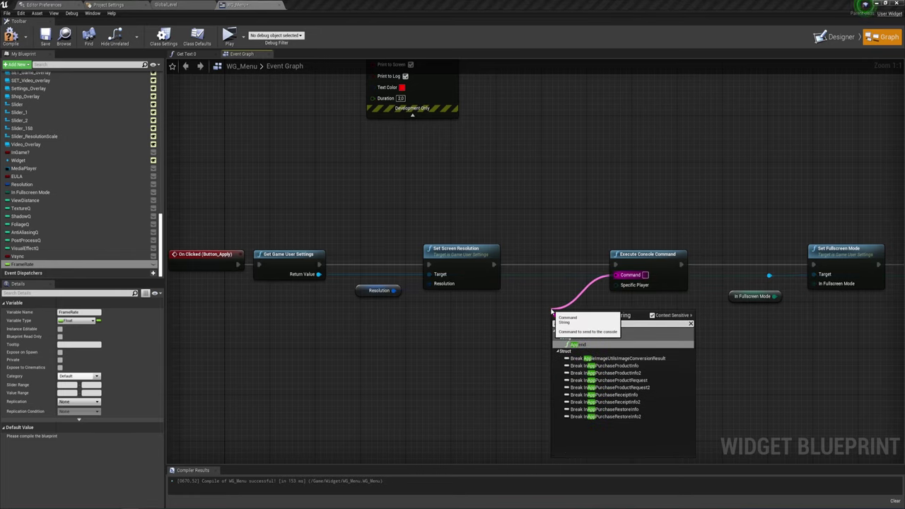
{"action": "left_click", "coordinate": [577, 340]}
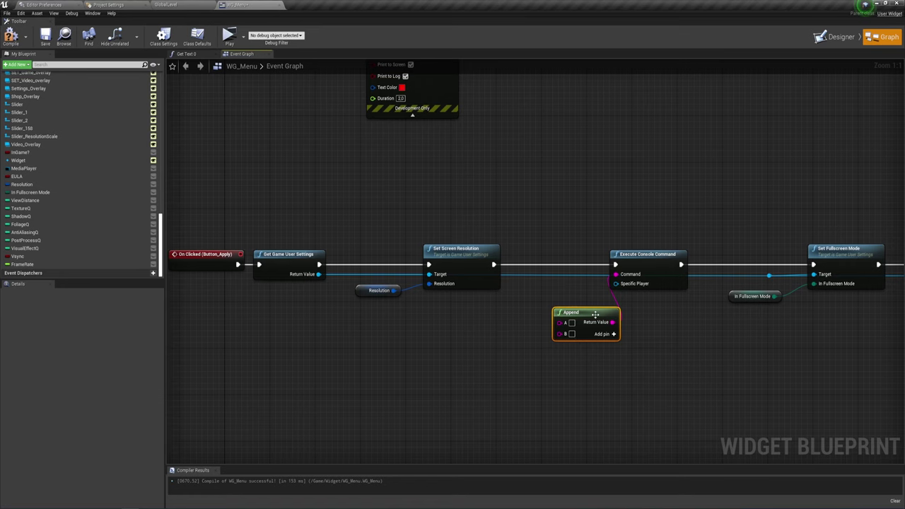
{"action": "left_click_drag", "start_coordinate": [578, 340], "coordinate": [549, 322]}
{"action": "type", "text": "r.ScreenPercentage"}
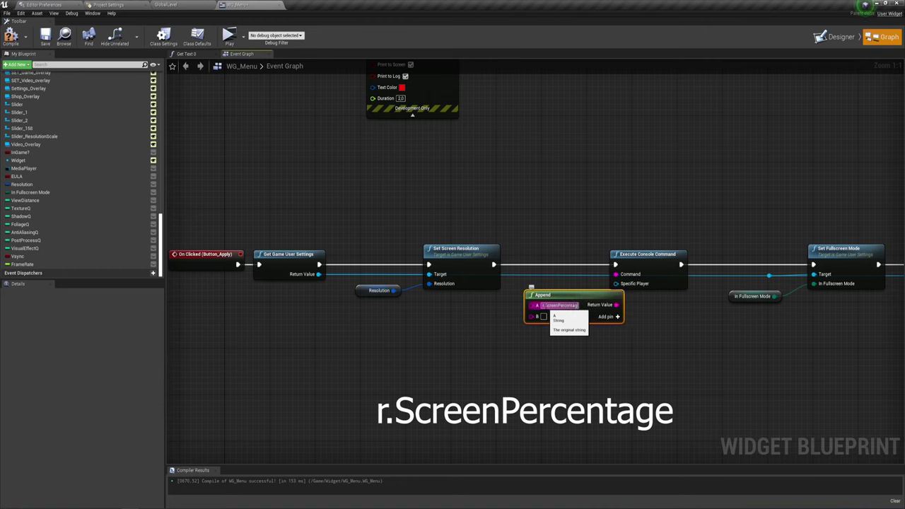
{"action": "key", "text": "Return"}
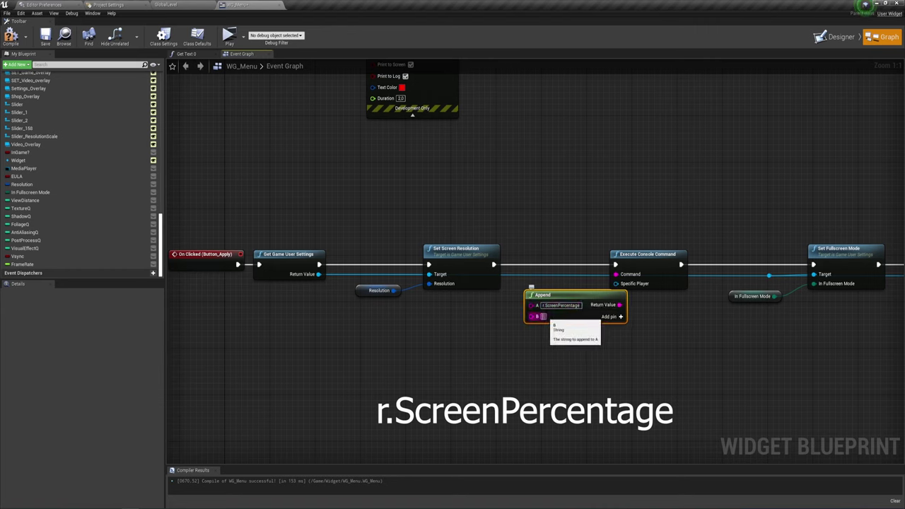
Promote Append's B input to a string variable named Quality, then go to the Designer
{"action": "left_click_drag", "start_coordinate": [541, 318], "coordinate": [503, 322]}
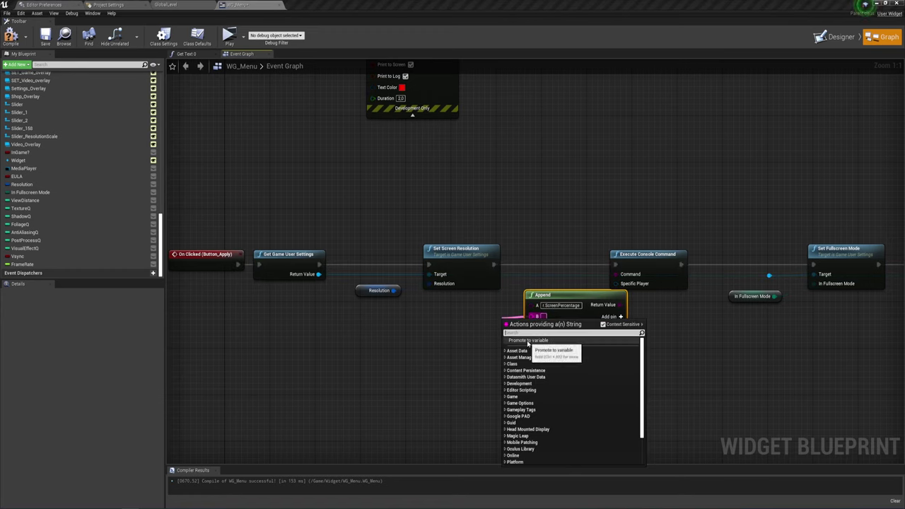
{"action": "left_click", "coordinate": [528, 342]}
{"action": "type", "text": "Quality"}
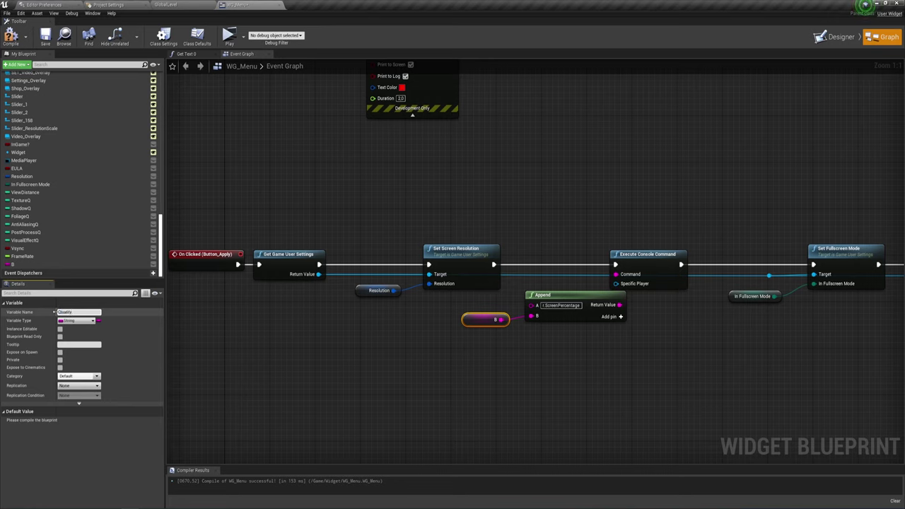
{"action": "key", "text": "Return"}
{"action": "scroll", "coordinate": [372, 285], "scroll_direction": "down", "scroll_amount": 4}
{"action": "scroll", "coordinate": [311, 267], "scroll_direction": "up", "scroll_amount": 2}
{"action": "scroll", "coordinate": [362, 257], "scroll_direction": "up", "scroll_amount": 1}
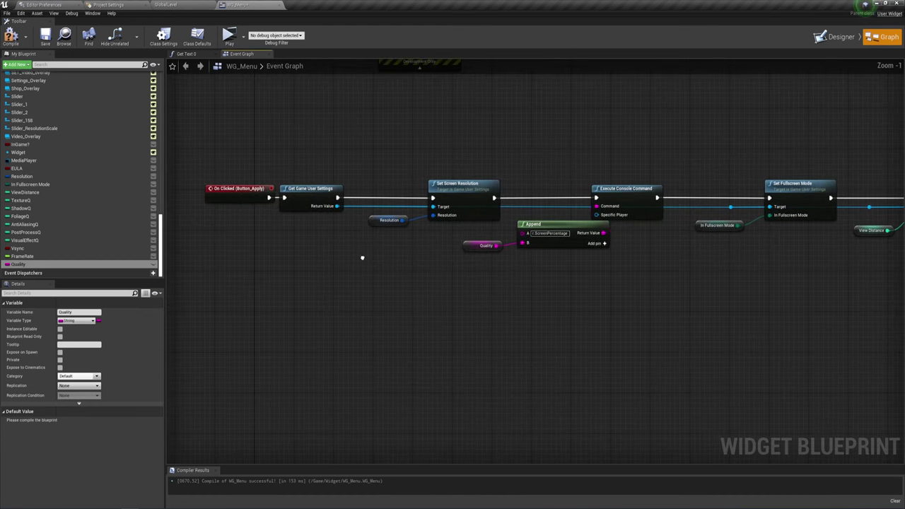
{"action": "left_click", "coordinate": [852, 39]}
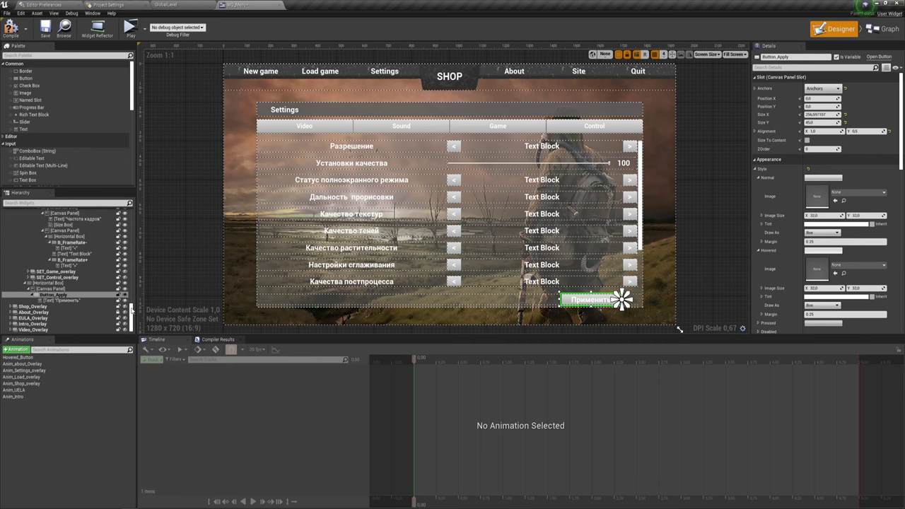
Inspect B_ShadowsQ- and B_ShadowsQ+ in the Hierarchy, then go back to the Graph
{"action": "left_click_drag", "start_coordinate": [131, 309], "coordinate": [131, 256]}
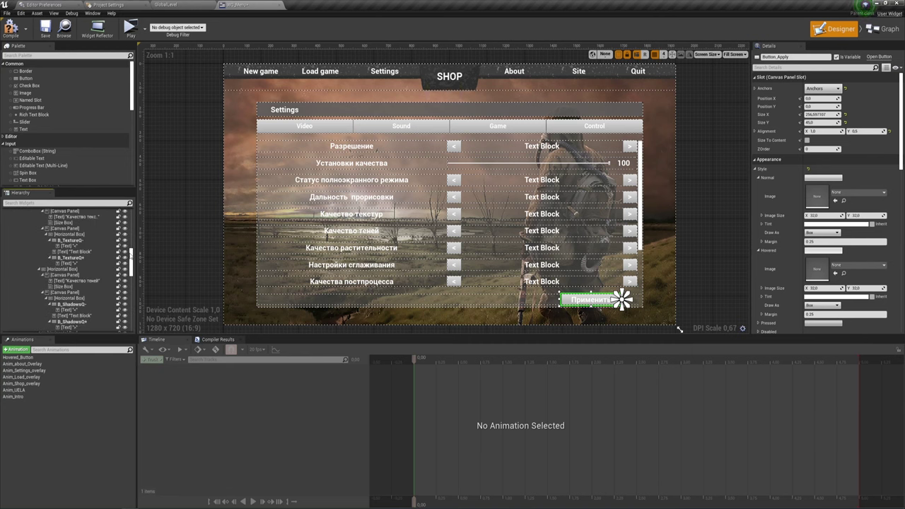
{"action": "scroll", "coordinate": [78, 269], "scroll_direction": "down", "scroll_amount": 5}
{"action": "left_click", "coordinate": [69, 241]}
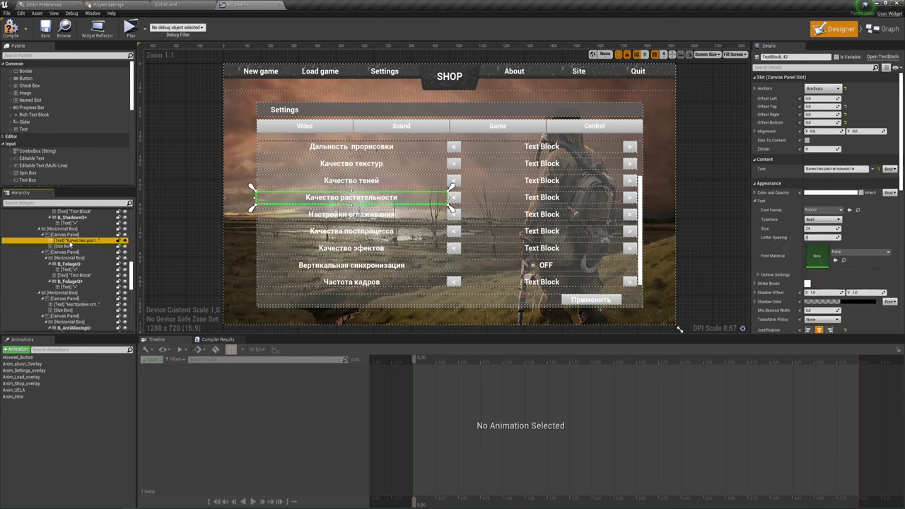
{"action": "scroll", "coordinate": [69, 247], "scroll_direction": "up", "scroll_amount": 1}
{"action": "scroll", "coordinate": [68, 258], "scroll_direction": "up", "scroll_amount": 1}
{"action": "scroll", "coordinate": [69, 269], "scroll_direction": "up", "scroll_amount": 1}
{"action": "scroll", "coordinate": [69, 278], "scroll_direction": "up", "scroll_amount": 1}
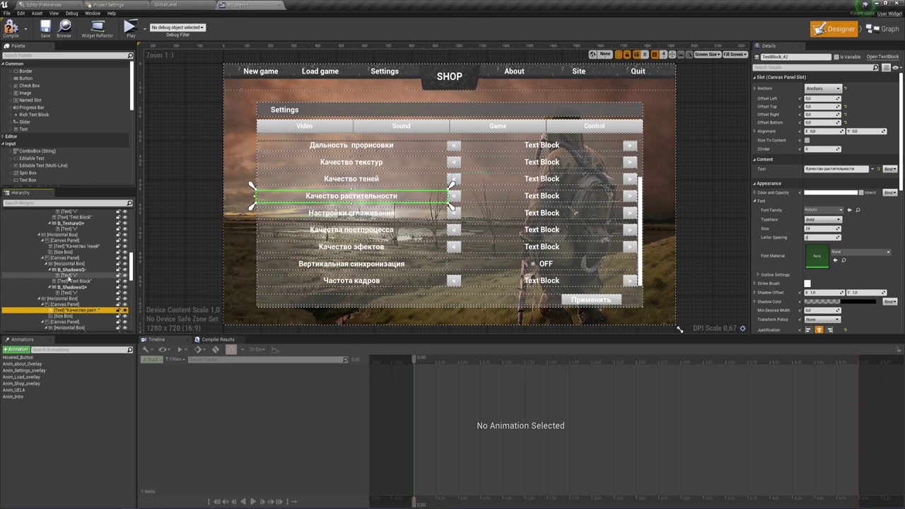
{"action": "left_click", "coordinate": [70, 270]}
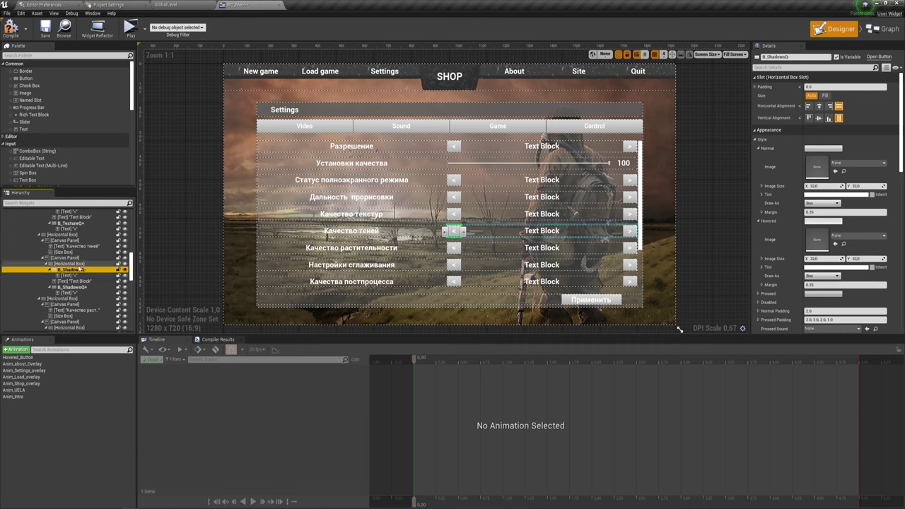
{"action": "left_click_drag", "start_coordinate": [80, 270], "coordinate": [72, 273]}
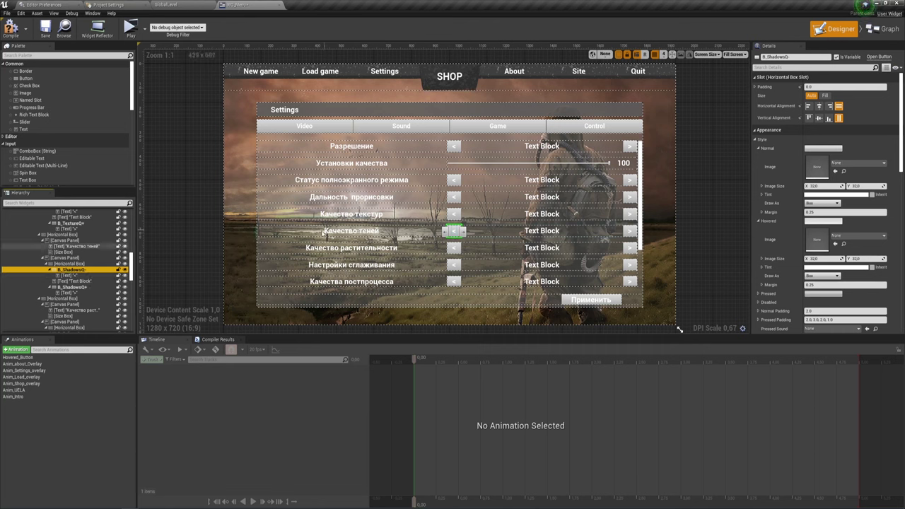
{"action": "left_click", "coordinate": [78, 287]}
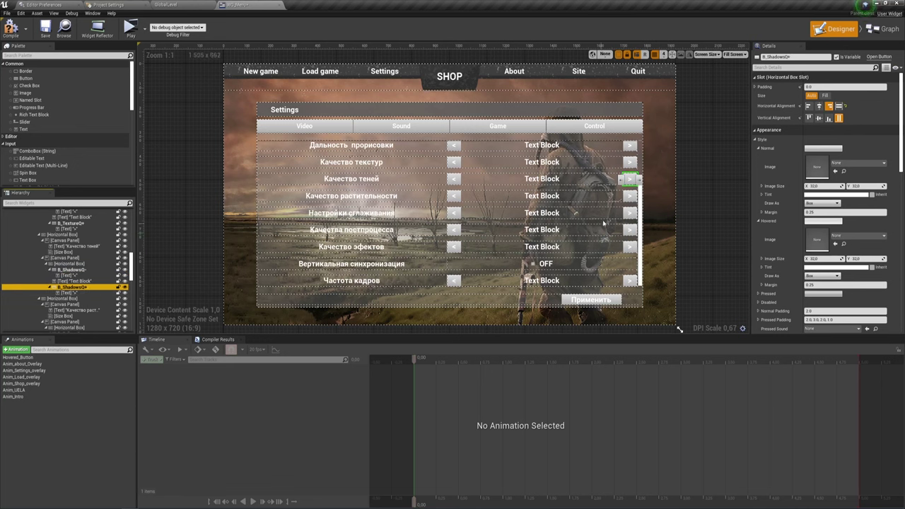
{"action": "left_click", "coordinate": [75, 271]}
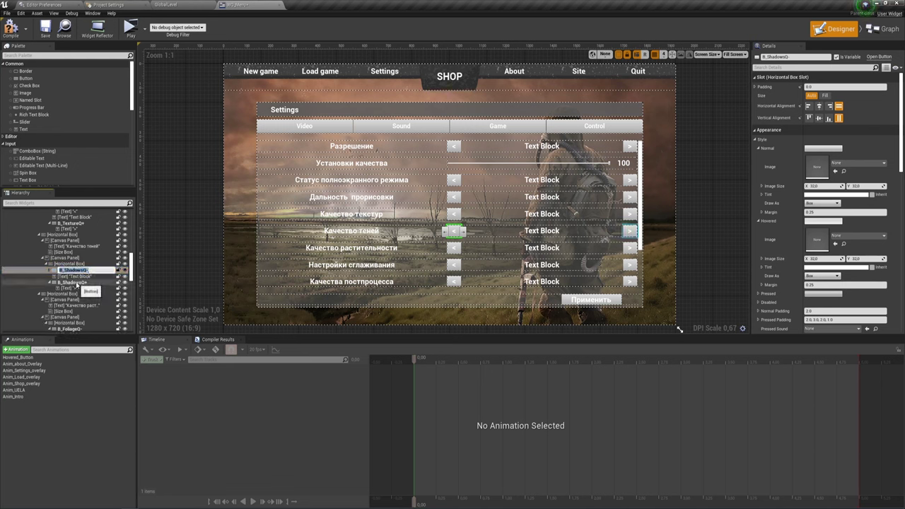
{"action": "left_click", "coordinate": [99, 281]}
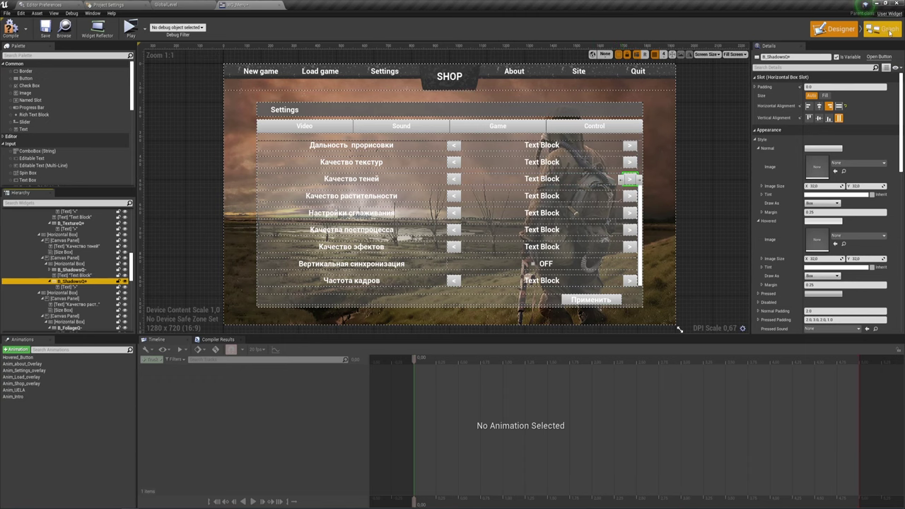
{"action": "left_click", "coordinate": [884, 29]}
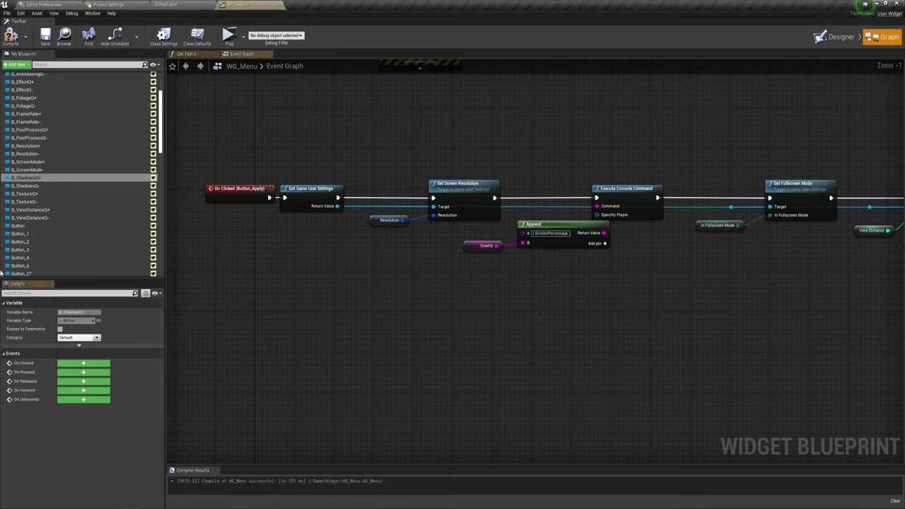
Add an On Clicked event for the B_Resolution+ button
{"action": "scroll", "coordinate": [32, 145], "scroll_direction": "up", "scroll_amount": 1}
{"action": "scroll", "coordinate": [32, 146], "scroll_direction": "up", "scroll_amount": 1}
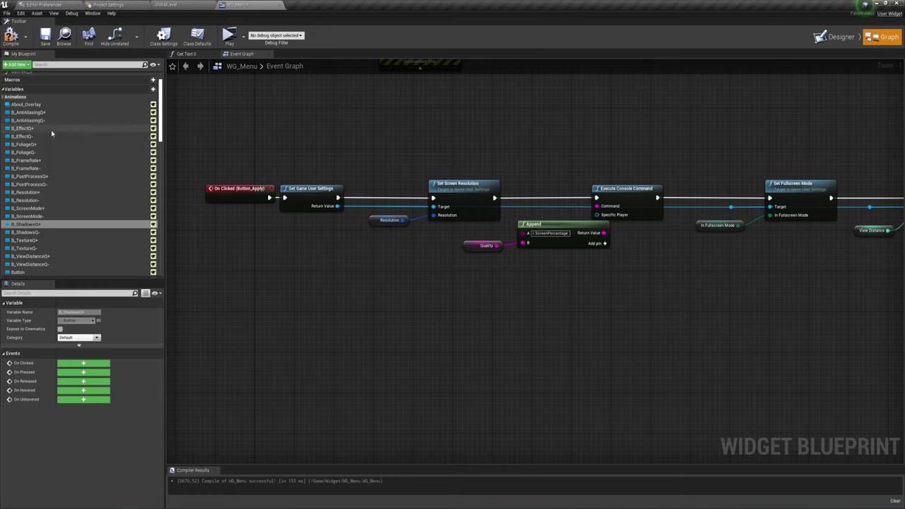
{"action": "left_click", "coordinate": [26, 177]}
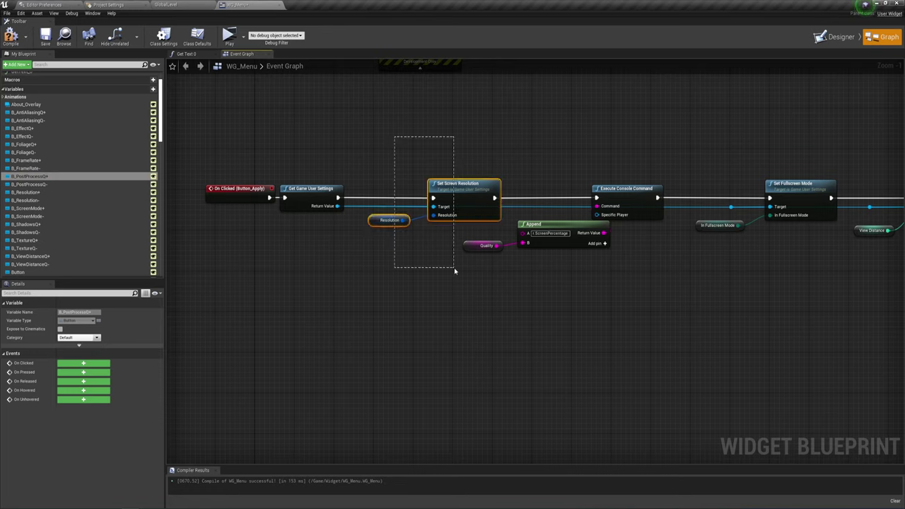
{"action": "left_click_drag", "start_coordinate": [445, 137], "coordinate": [396, 268]}
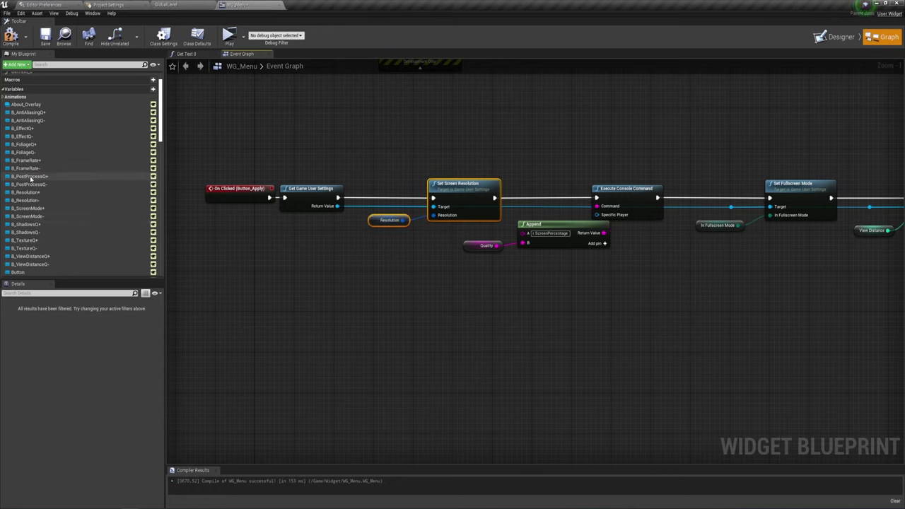
{"action": "left_click", "coordinate": [31, 193]}
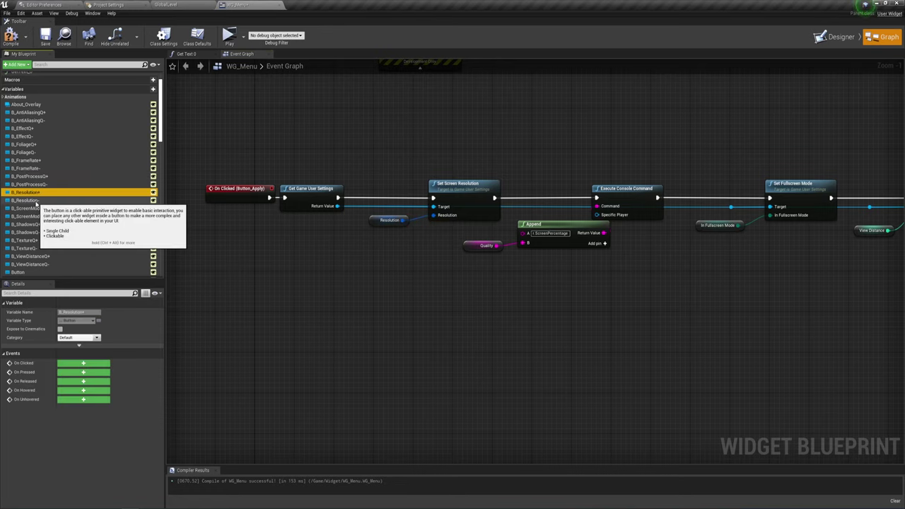
{"action": "left_click", "coordinate": [83, 366]}
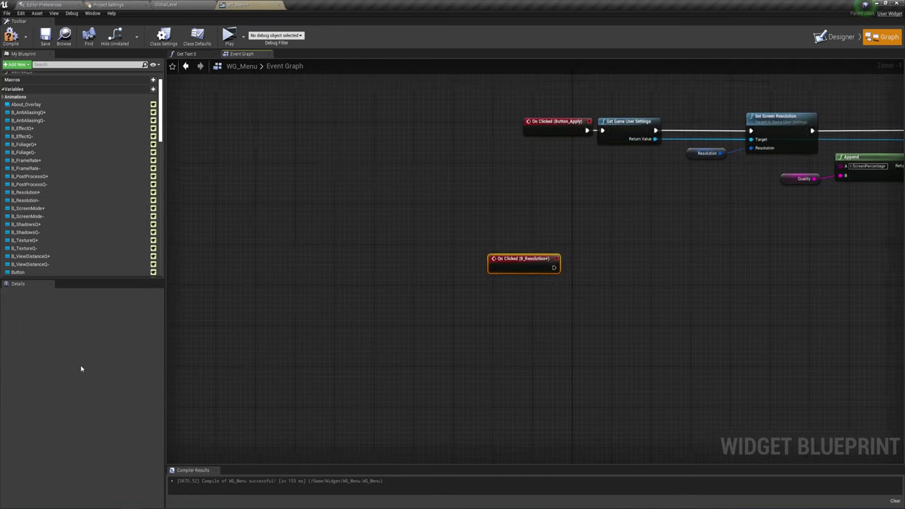
Add an On Clicked event for B_Resolution- and place it under the plus event
{"action": "left_click", "coordinate": [31, 202]}
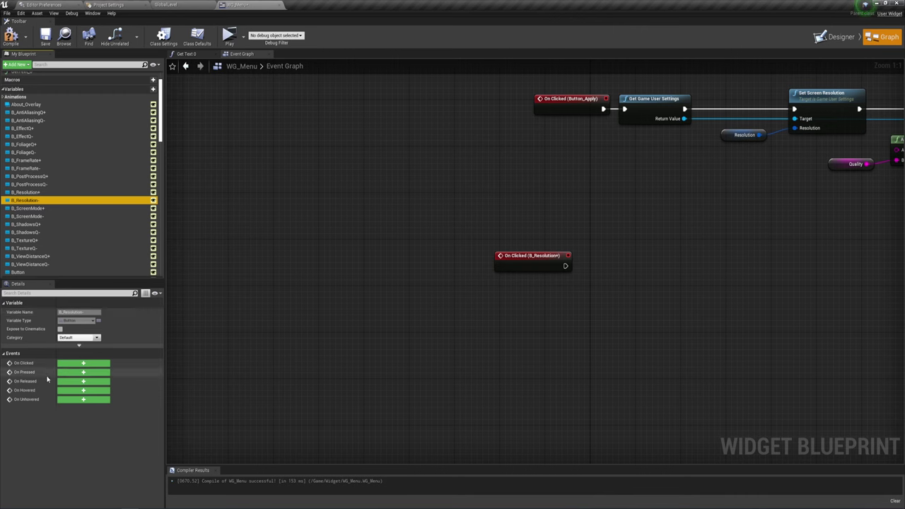
{"action": "left_click", "coordinate": [90, 363]}
{"action": "right_click_drag", "start_coordinate": [693, 160], "coordinate": [541, 201]}
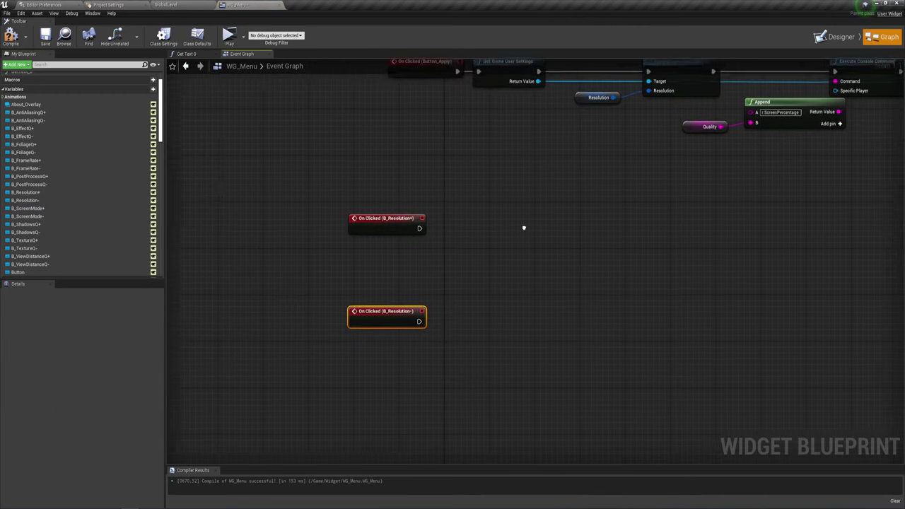
{"action": "left_click_drag", "start_coordinate": [389, 327], "coordinate": [389, 287]}
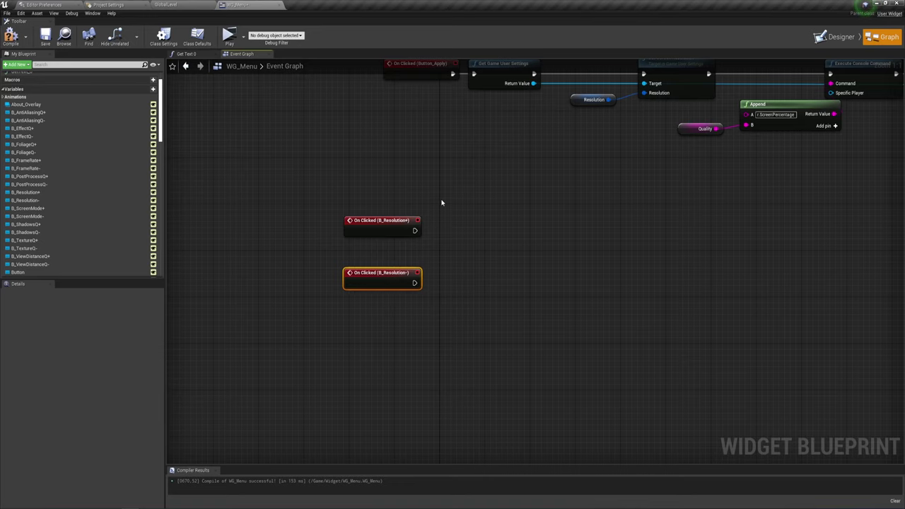
{"action": "right_click_drag", "start_coordinate": [521, 196], "coordinate": [502, 309]}
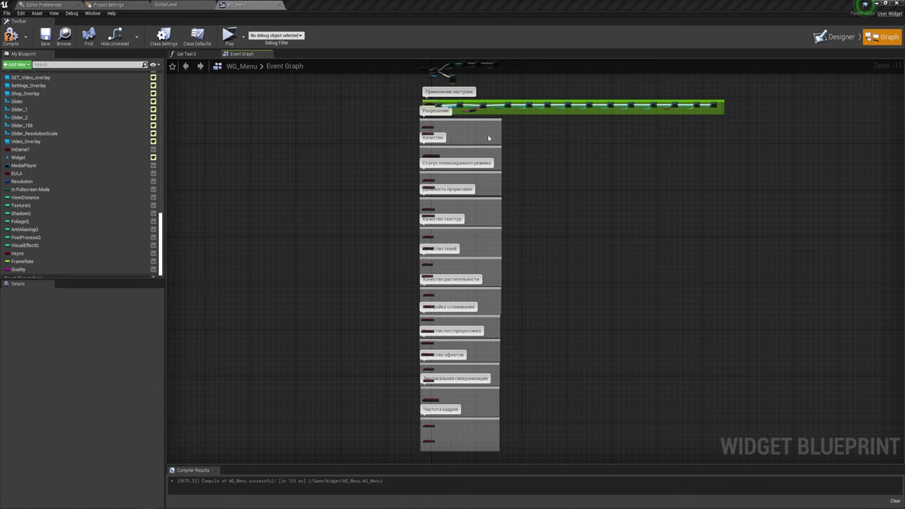
Select the green apply row nodes and nudge the B_Resolution- event slightly down
{"action": "left_click_drag", "start_coordinate": [330, 95], "coordinate": [779, 117]}
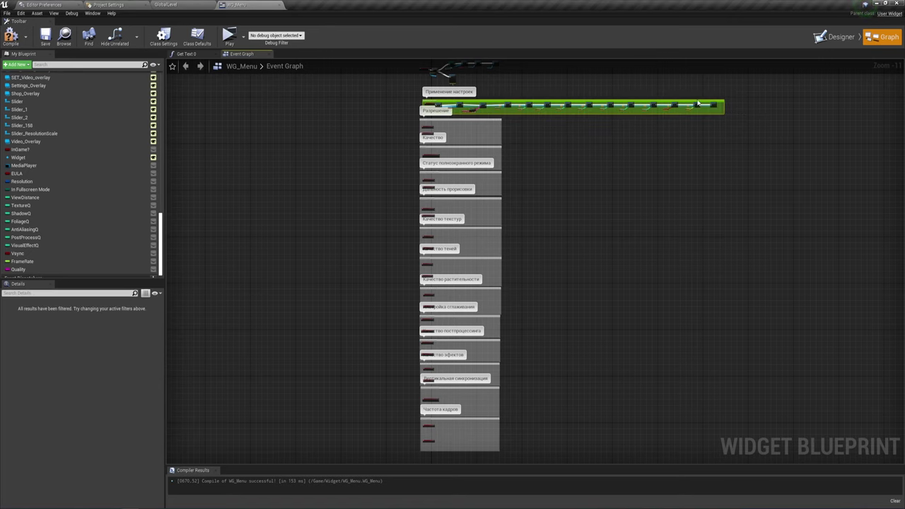
{"action": "scroll", "coordinate": [450, 77], "scroll_direction": "up", "scroll_amount": 8}
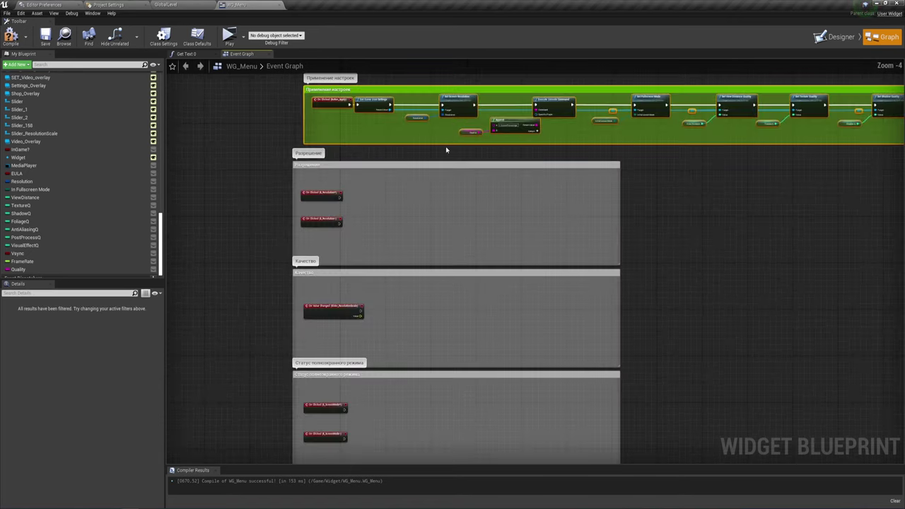
{"action": "scroll", "coordinate": [358, 172], "scroll_direction": "down", "scroll_amount": 4}
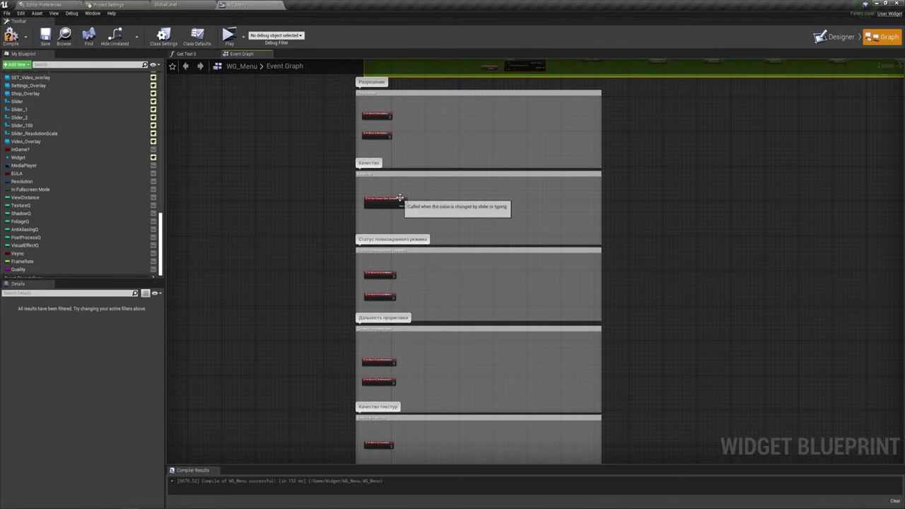
{"action": "scroll", "coordinate": [400, 203], "scroll_direction": "up", "scroll_amount": 6}
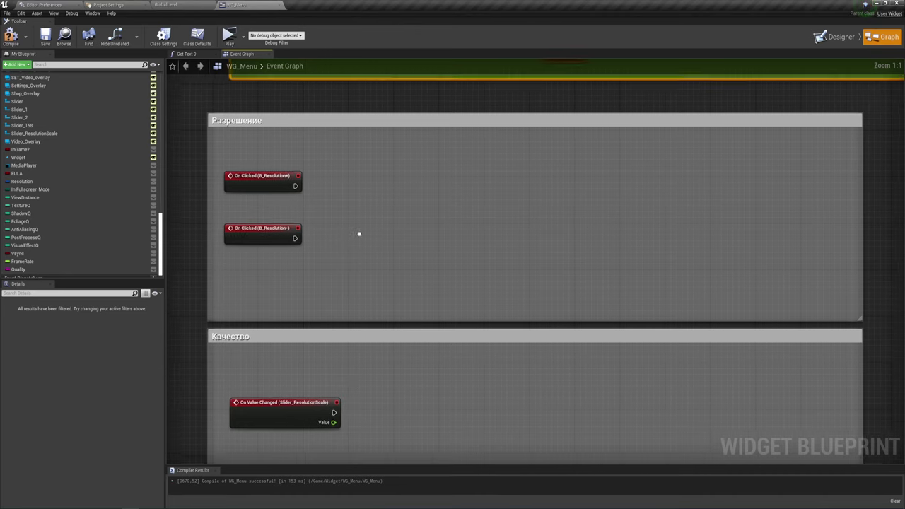
{"action": "left_click_drag", "start_coordinate": [254, 242], "coordinate": [254, 254]}
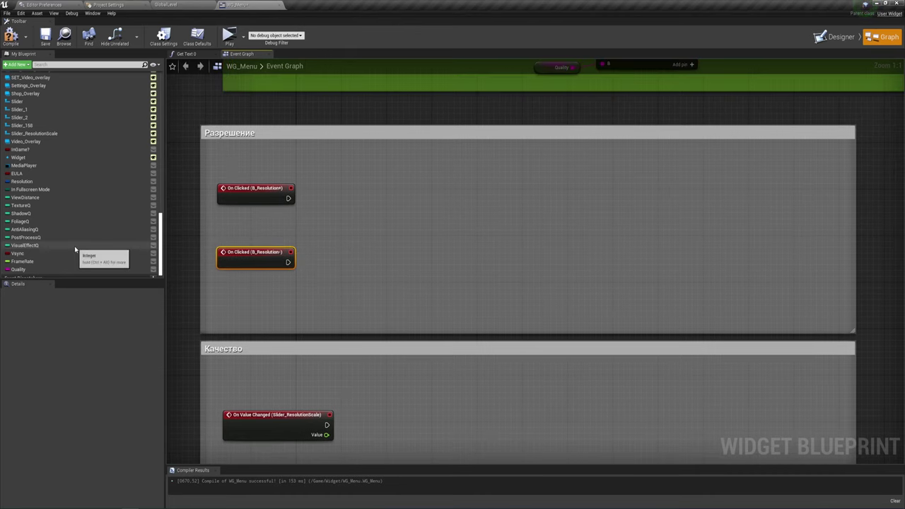
{"action": "scroll", "coordinate": [78, 245], "scroll_direction": "down", "scroll_amount": 1}
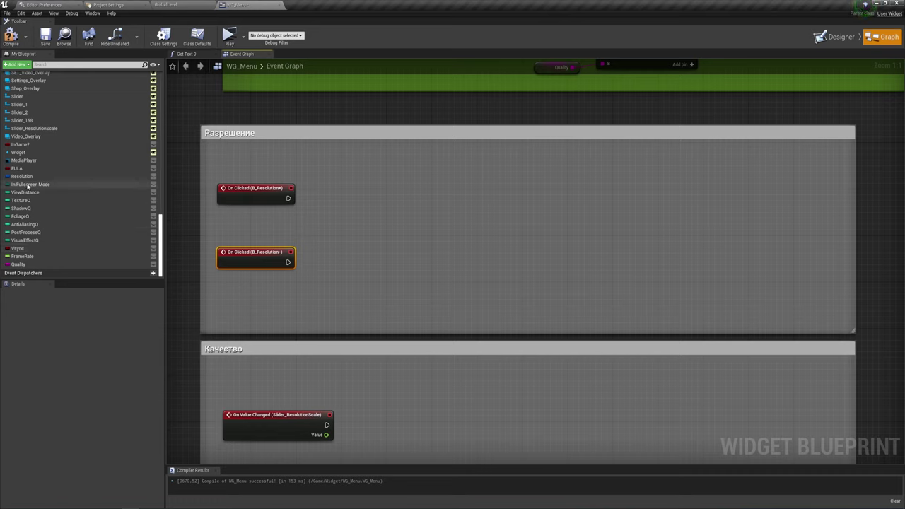
Place a SET Resolution node beside the resolution click events and check its input options
{"action": "left_click_drag", "start_coordinate": [31, 176], "coordinate": [638, 174], "text": "alt"}
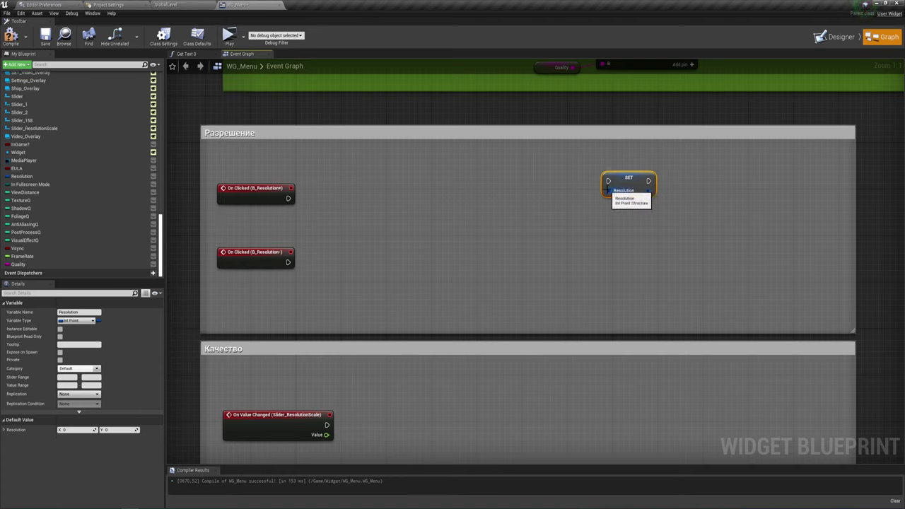
{"action": "left_click_drag", "start_coordinate": [608, 191], "coordinate": [563, 214]}
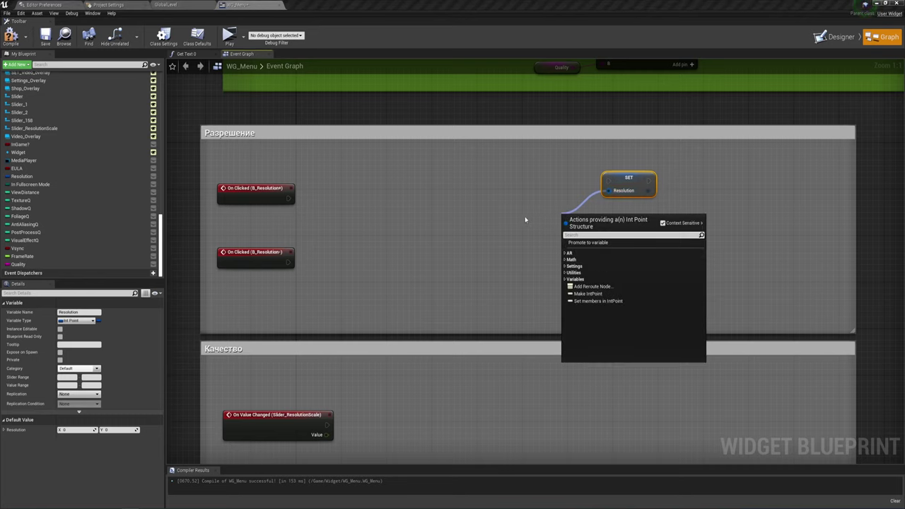
{"action": "right_click", "coordinate": [620, 191]}
{"action": "right_click", "coordinate": [620, 191]}
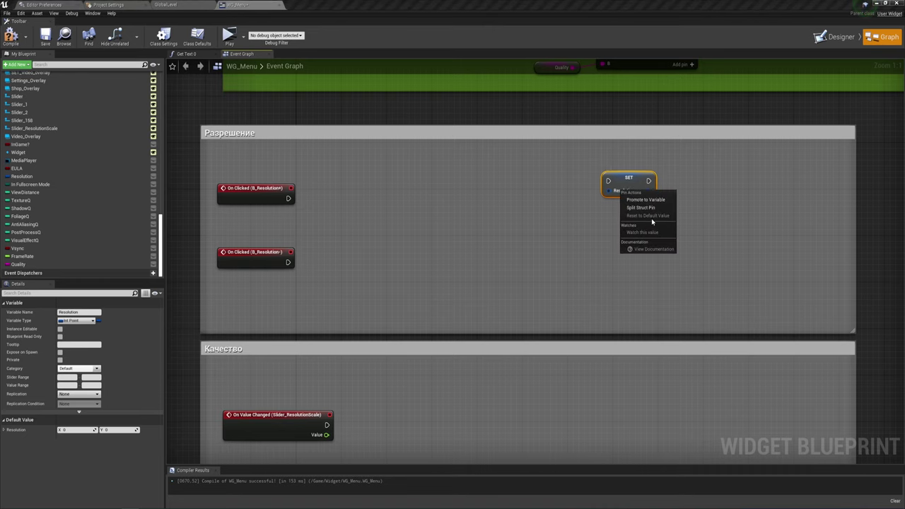
{"action": "left_click", "coordinate": [416, 217]}
{"action": "mouse_move", "coordinate": [354, 221]}
{"action": "right_mouse_down"}
{"action": "mouse_move", "coordinate": [398, 212]}
{"action": "mouse_move", "coordinate": [384, 213]}
{"action": "right_mouse_up"}
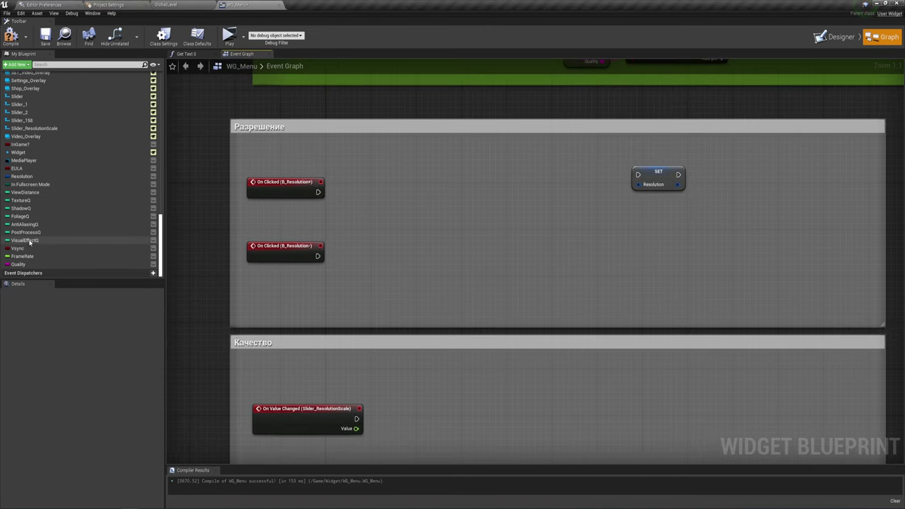
{"action": "scroll", "coordinate": [105, 136], "scroll_direction": "up", "scroll_amount": 5}
{"action": "scroll", "coordinate": [105, 137], "scroll_direction": "up", "scroll_amount": 4}
{"action": "scroll", "coordinate": [105, 136], "scroll_direction": "up", "scroll_amount": 4}
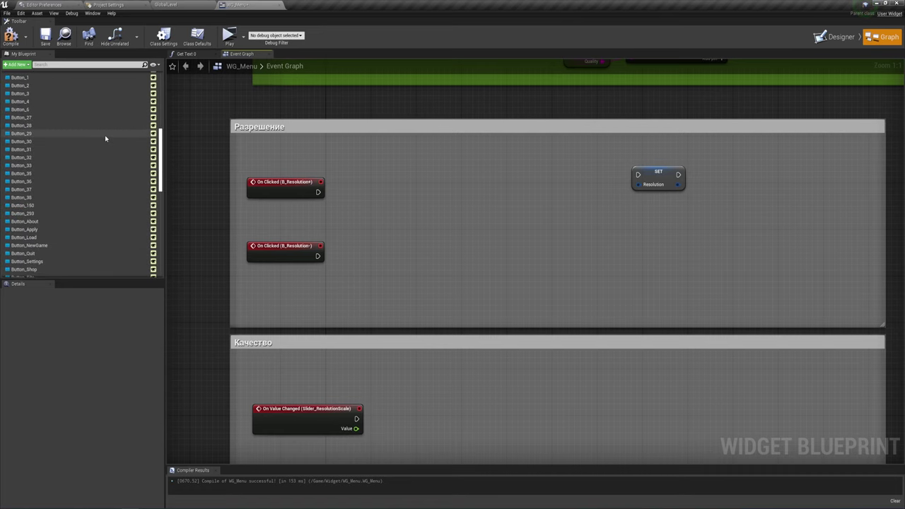
{"action": "scroll", "coordinate": [105, 139], "scroll_direction": "up", "scroll_amount": 4}
{"action": "scroll", "coordinate": [105, 136], "scroll_direction": "up", "scroll_amount": 5}
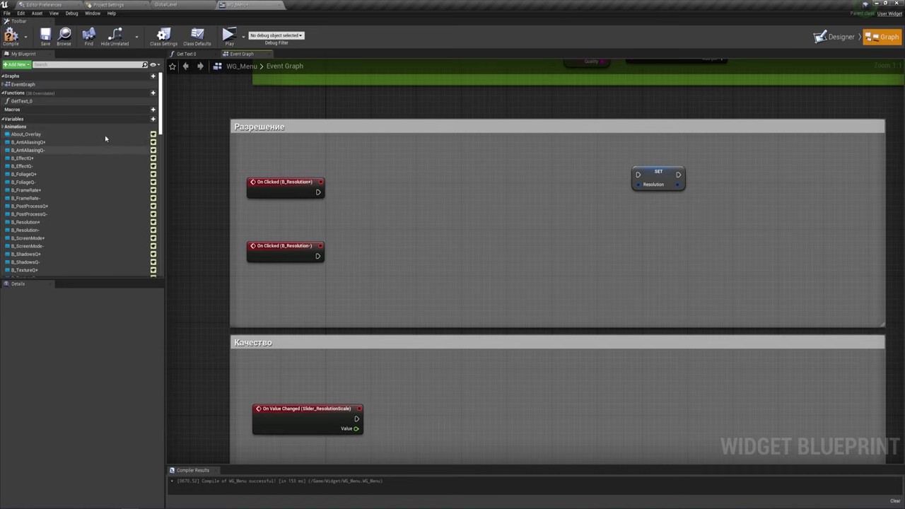
Add an Integer variable named ResolutionInteger and place its getter between the two resolution click events
{"action": "left_click", "coordinate": [148, 120]}
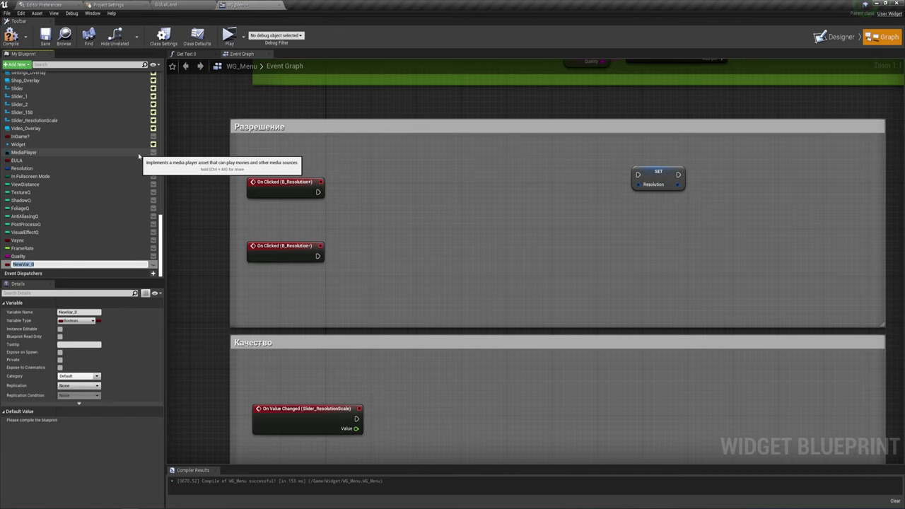
{"action": "type", "text": "ResolutionInteger"}
{"action": "key", "text": "Return"}
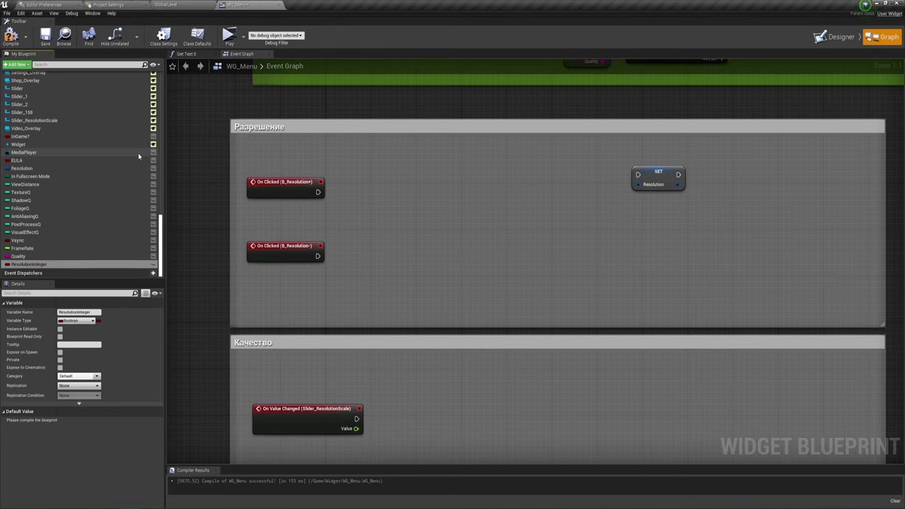
{"action": "left_click", "coordinate": [77, 320]}
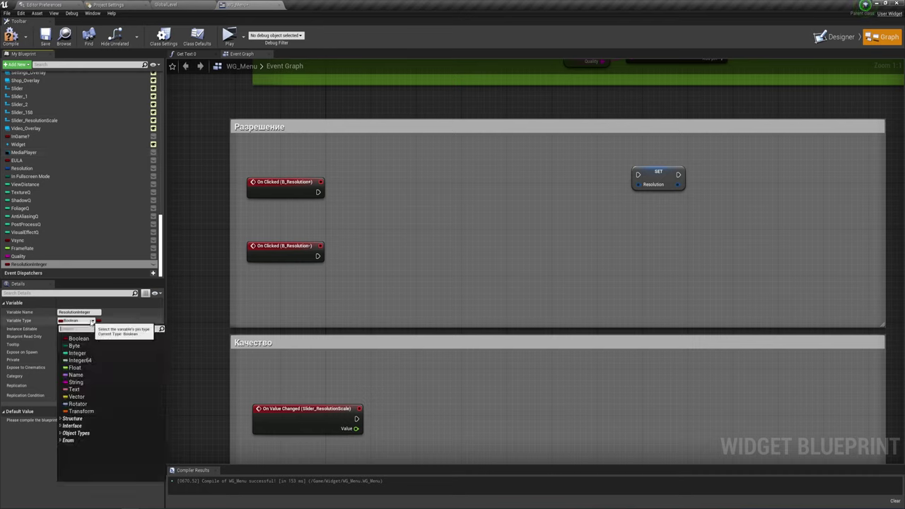
{"action": "left_click", "coordinate": [75, 356]}
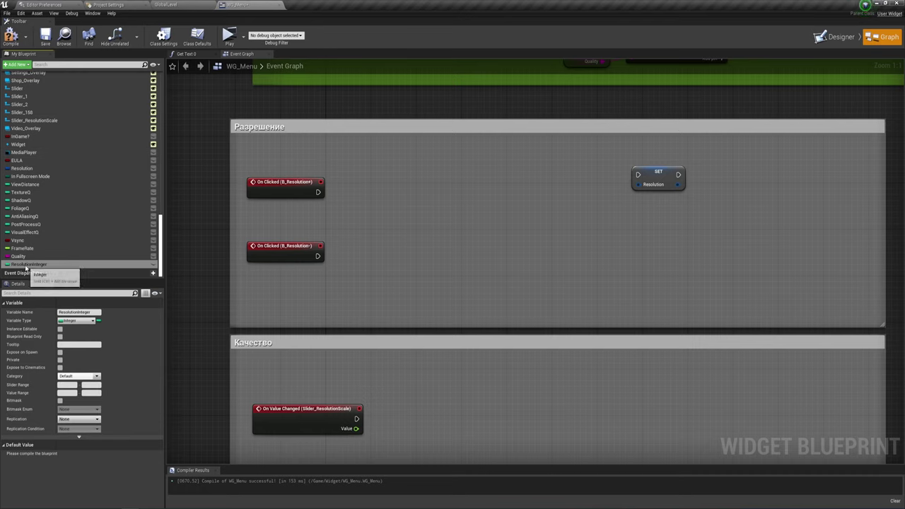
{"action": "left_click_drag", "start_coordinate": [28, 263], "coordinate": [309, 214], "text": "ctrl"}
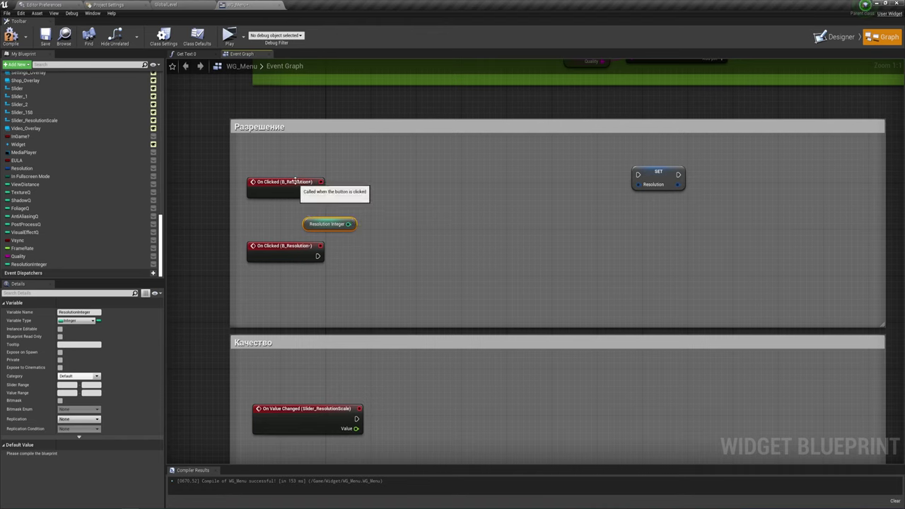
Wire ResolutionInteger into a new integer + node and a new integer - node
{"action": "left_click_drag", "start_coordinate": [348, 224], "coordinate": [381, 194]}
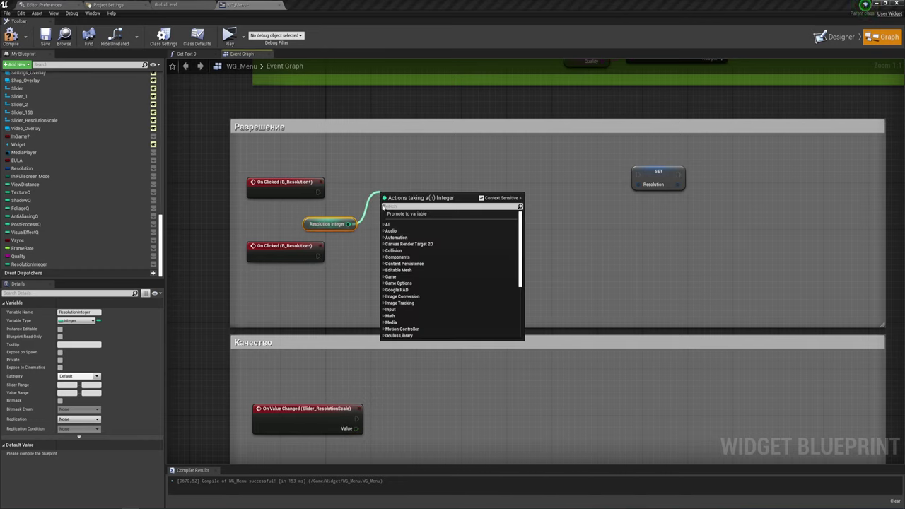
{"action": "type", "text": "+"}
{"action": "left_click", "coordinate": [413, 248]}
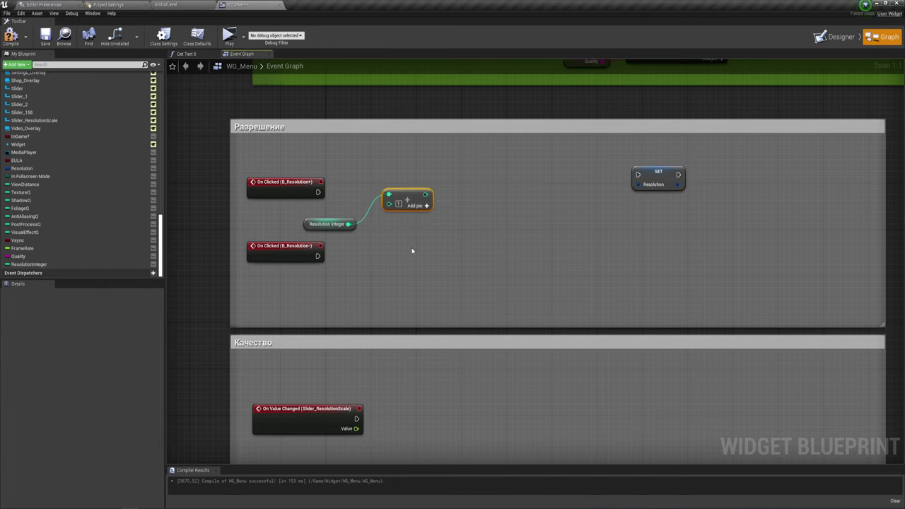
{"action": "left_click_drag", "start_coordinate": [348, 224], "coordinate": [378, 252]}
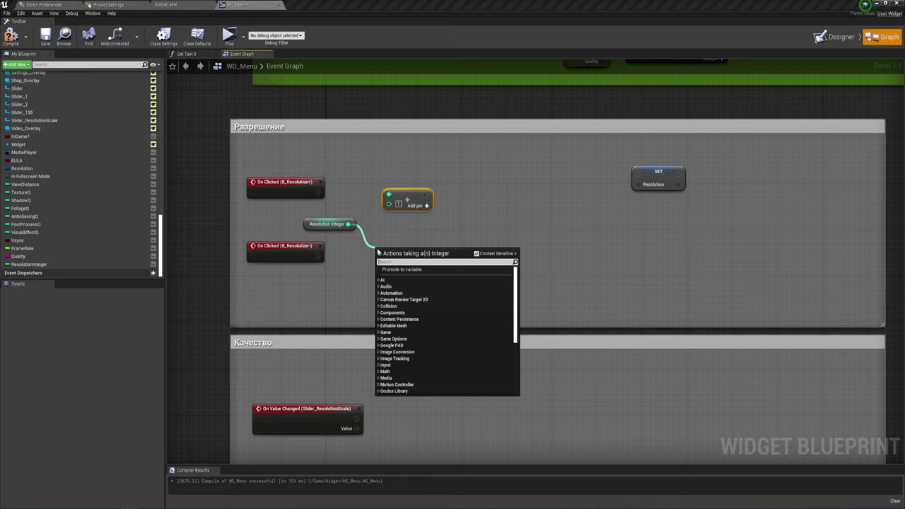
{"action": "type", "text": "-"}
{"action": "left_click", "coordinate": [406, 311]}
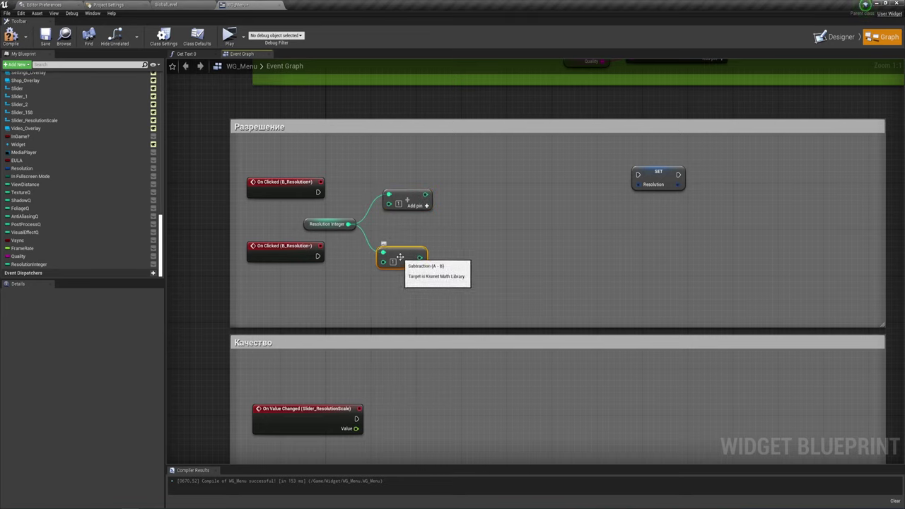
Feed the addition result into a Clamp (Integer) node
{"action": "left_click_drag", "start_coordinate": [424, 194], "coordinate": [454, 199]}
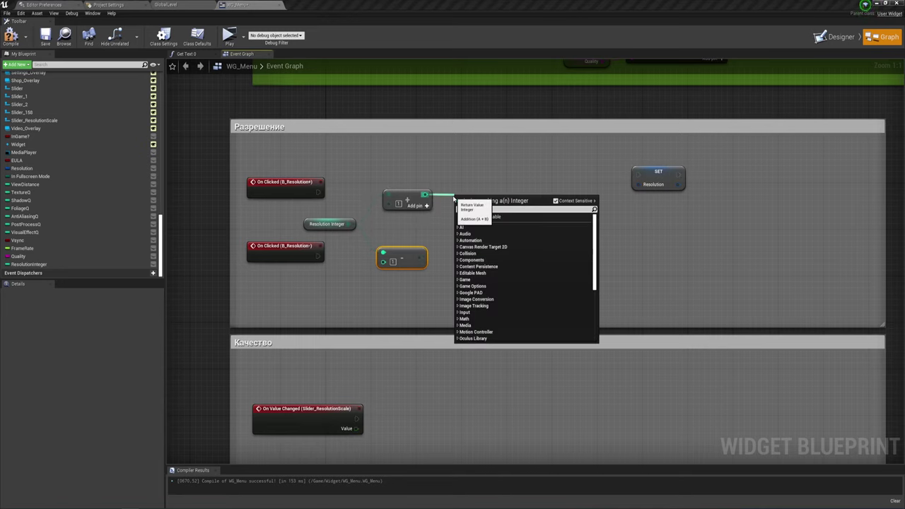
{"action": "type", "text": "clamp"}
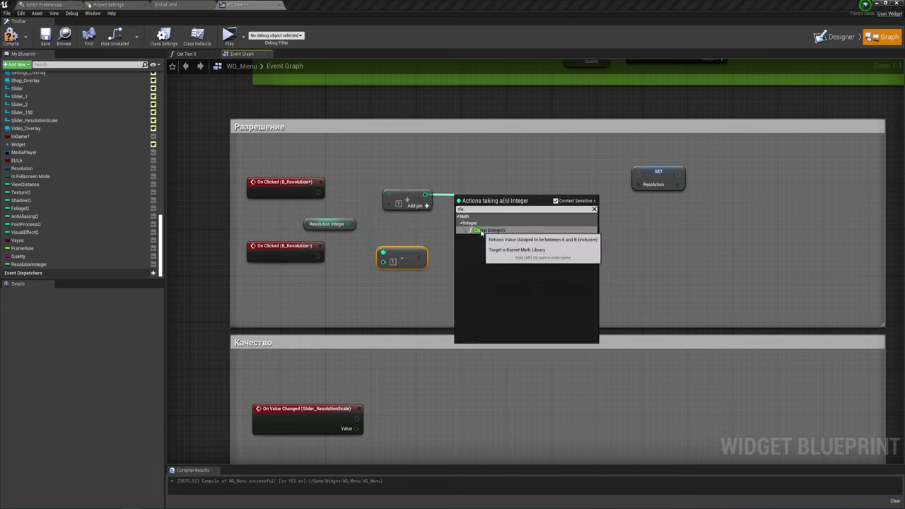
{"action": "left_click", "coordinate": [487, 230]}
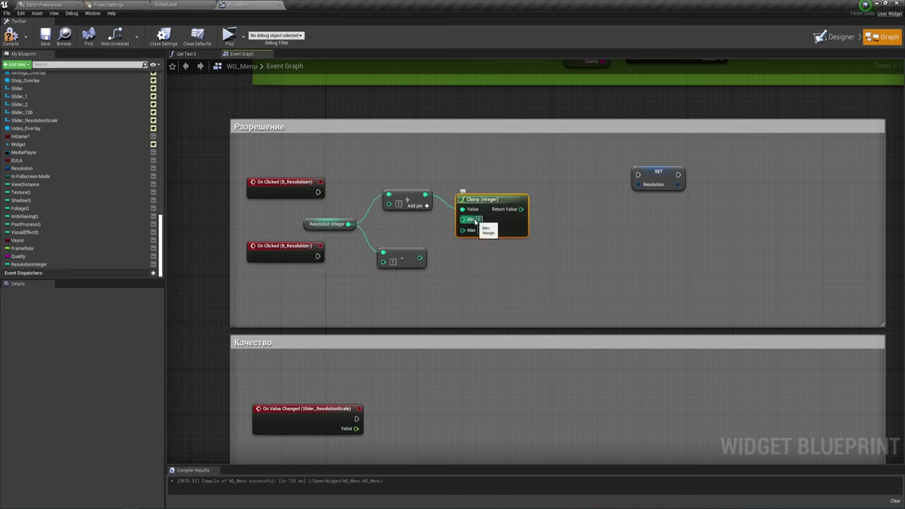
{"action": "left_click", "coordinate": [656, 179]}
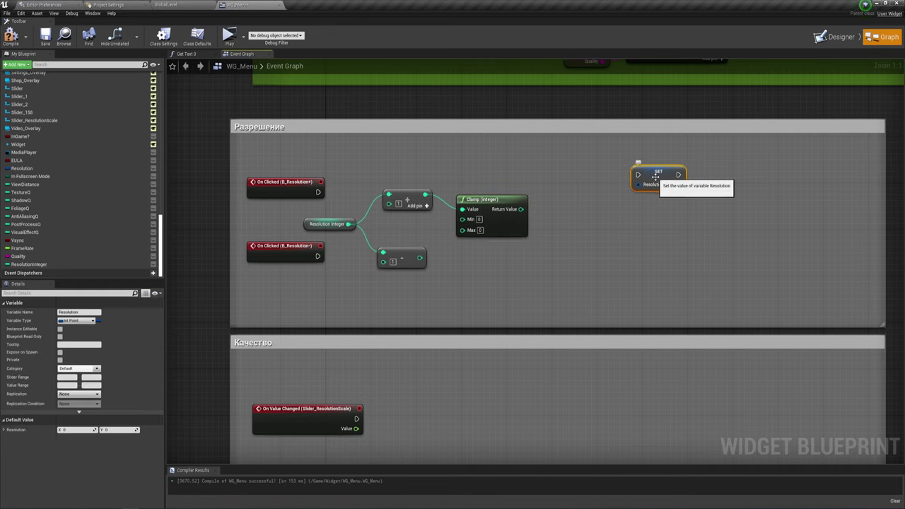
Duplicate the SET Resolution node several times and stack the copies in a column
{"action": "key", "text": "ctrl+c"}
{"action": "key", "text": "ctrl+v"}
{"action": "left_click_drag", "start_coordinate": [683, 217], "coordinate": [649, 209]}
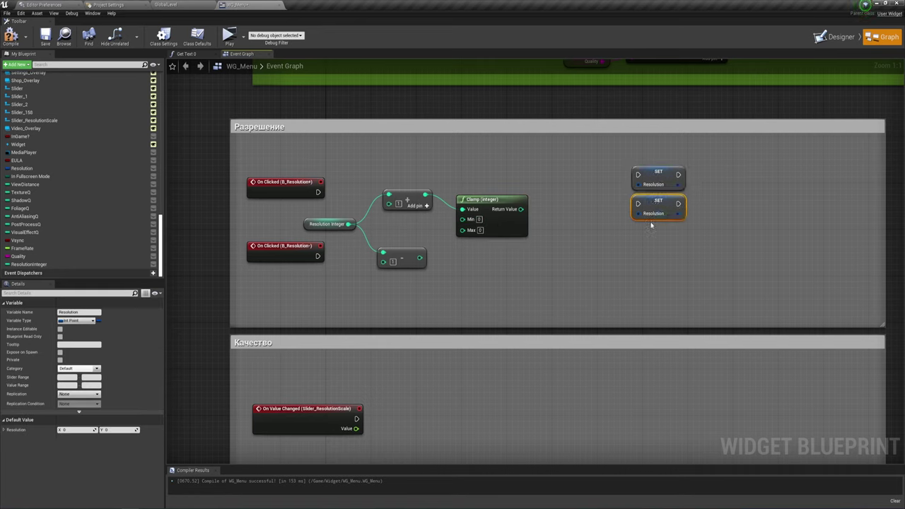
{"action": "key", "text": "ctrl+v"}
{"action": "mouse_move", "coordinate": [684, 240]}
{"action": "left_mouse_down"}
{"action": "mouse_move", "coordinate": [647, 234]}
{"action": "mouse_move", "coordinate": [671, 239]}
{"action": "mouse_move", "coordinate": [656, 251]}
{"action": "left_mouse_up"}
{"action": "key", "text": "ctrl+v"}
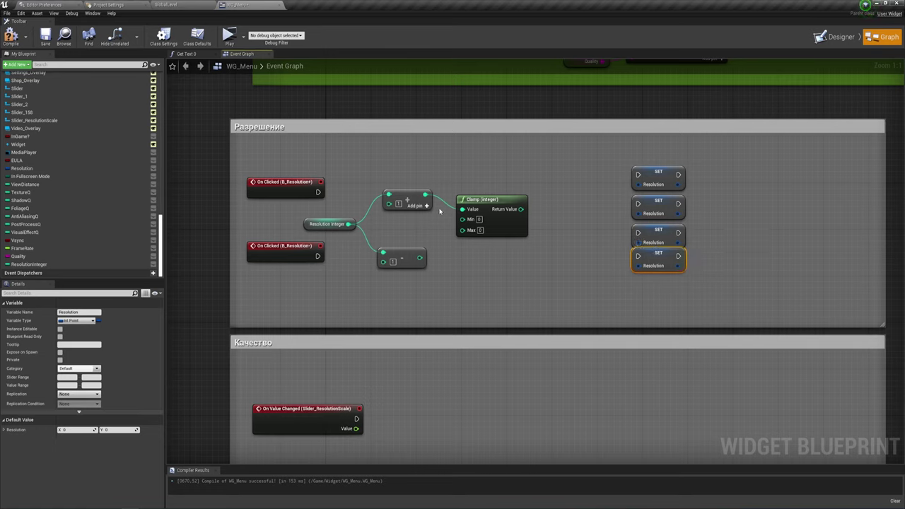
{"action": "left_click_drag", "start_coordinate": [689, 155], "coordinate": [634, 311]}
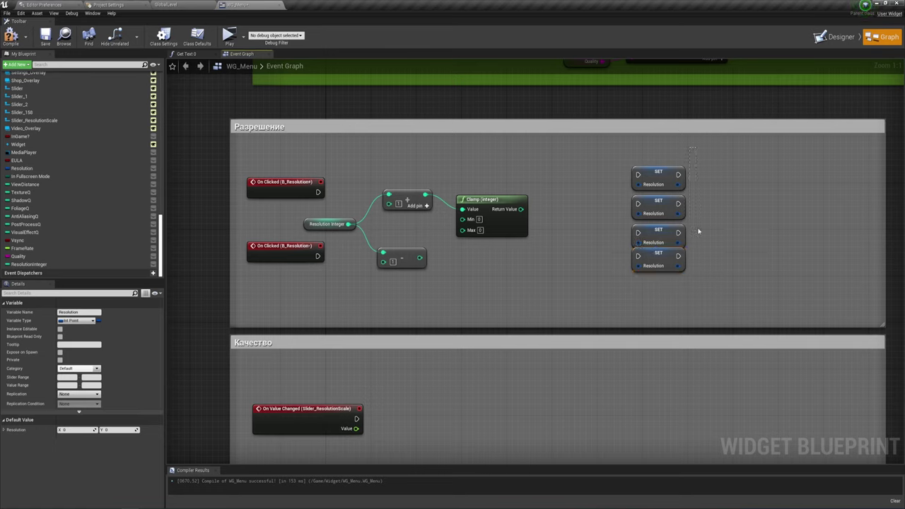
{"action": "left_click", "coordinate": [724, 184]}
{"action": "left_click_drag", "start_coordinate": [670, 174], "coordinate": [657, 164]}
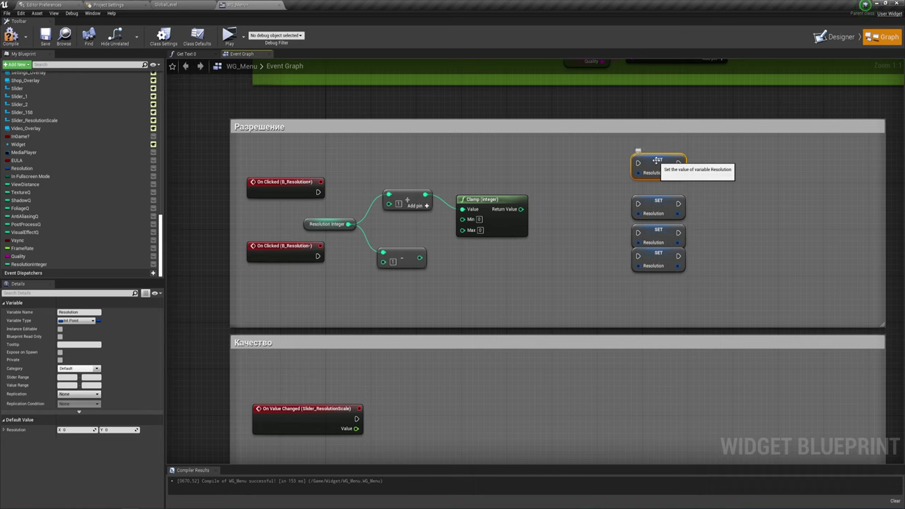
Split the Resolution pin into Resolution X and Y on the top three SET nodes
{"action": "right_click", "coordinate": [647, 176]}
{"action": "left_click", "coordinate": [668, 197]}
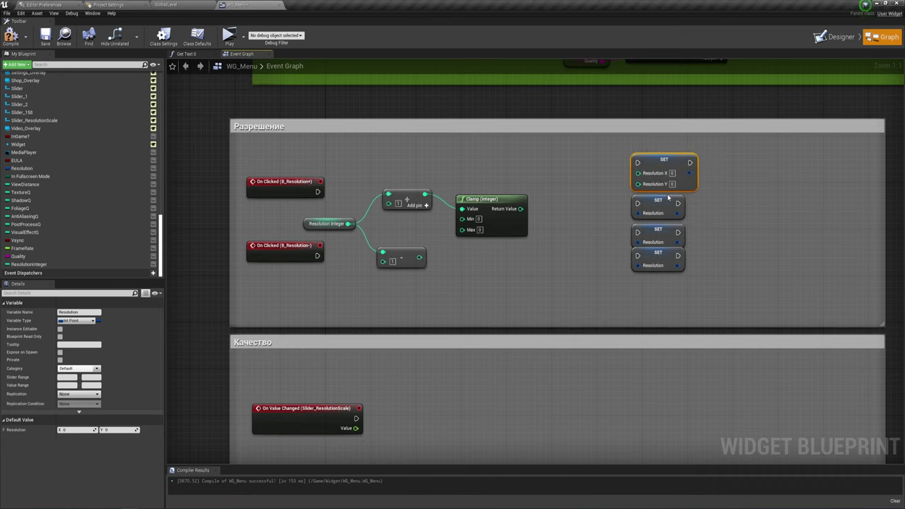
{"action": "left_click_drag", "start_coordinate": [640, 168], "coordinate": [640, 144]}
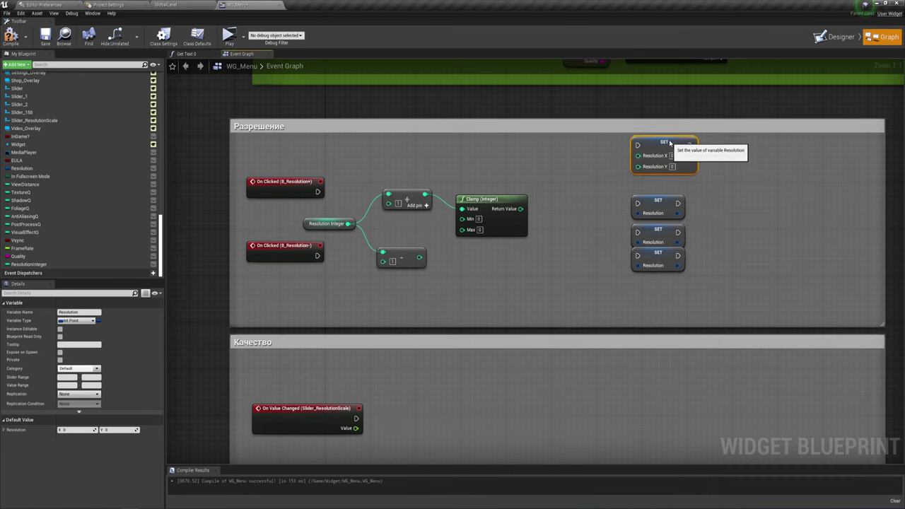
{"action": "left_click_drag", "start_coordinate": [649, 197], "coordinate": [653, 180]}
{"action": "right_click", "coordinate": [659, 197]}
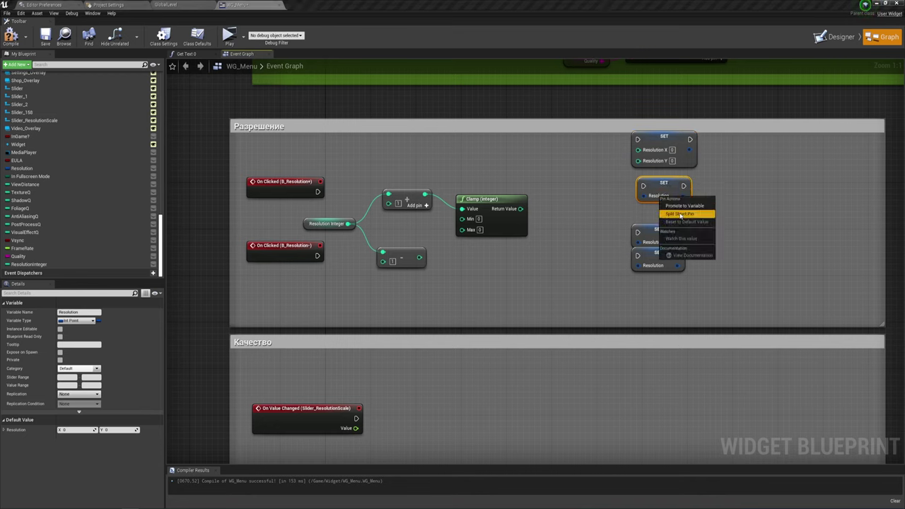
{"action": "left_click", "coordinate": [680, 214]}
{"action": "left_click_drag", "start_coordinate": [652, 236], "coordinate": [663, 232]}
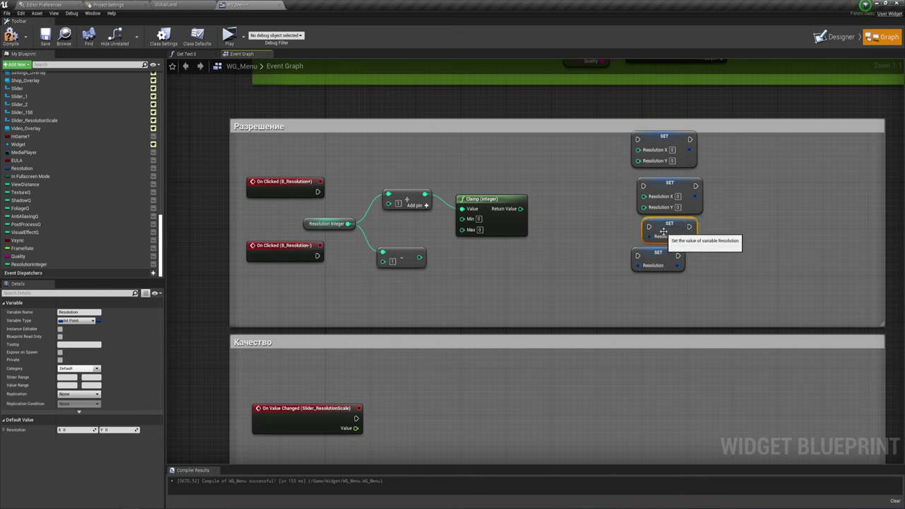
{"action": "right_click", "coordinate": [660, 236]}
{"action": "left_click", "coordinate": [680, 254]}
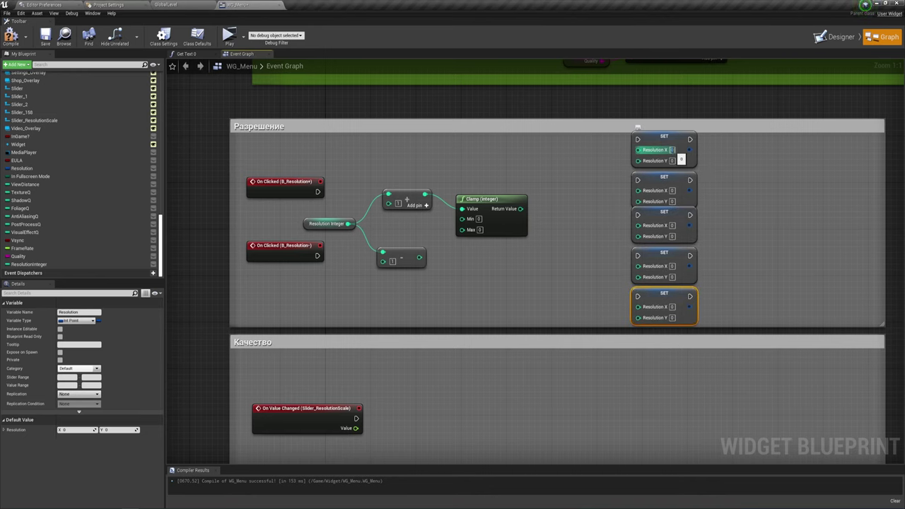
Set the first two SET nodes to 1280×720 and 1600×900
{"action": "type", "text": "1920"}
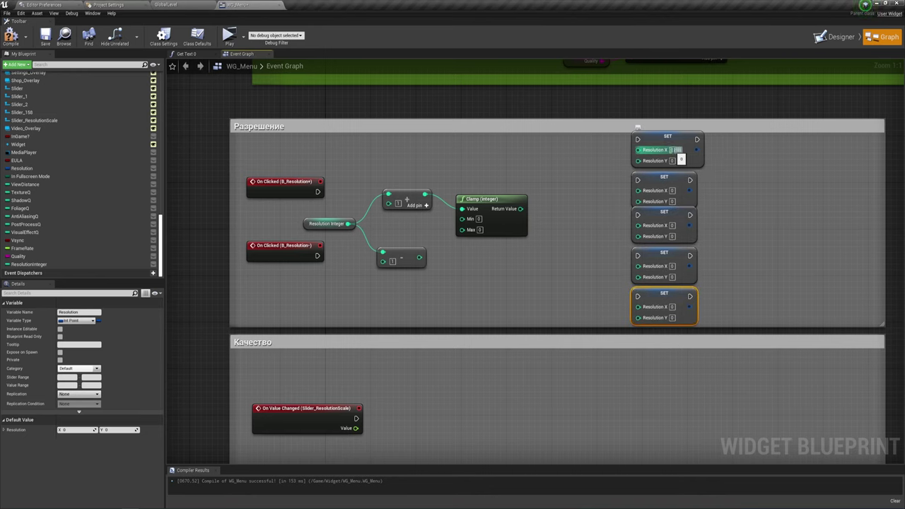
{"action": "key", "text": "Tab"}
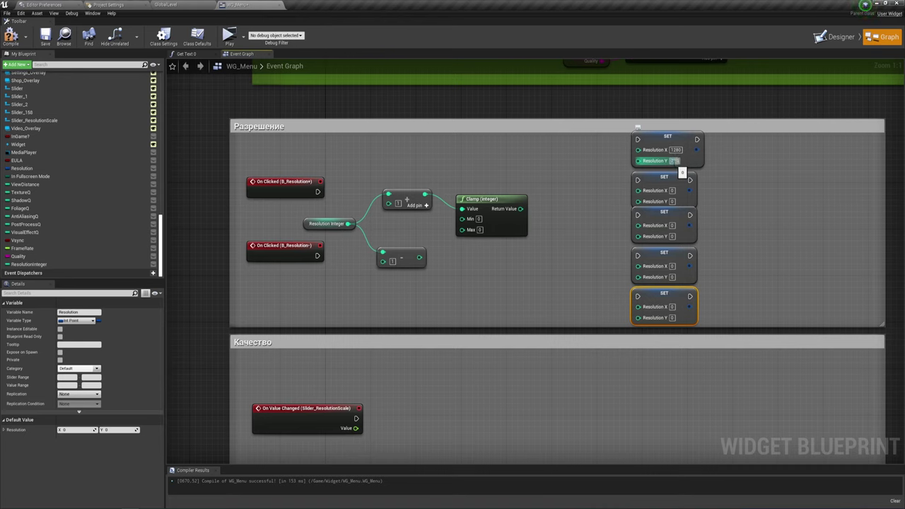
{"action": "type", "text": "720"}
{"action": "key", "text": "Tab"}
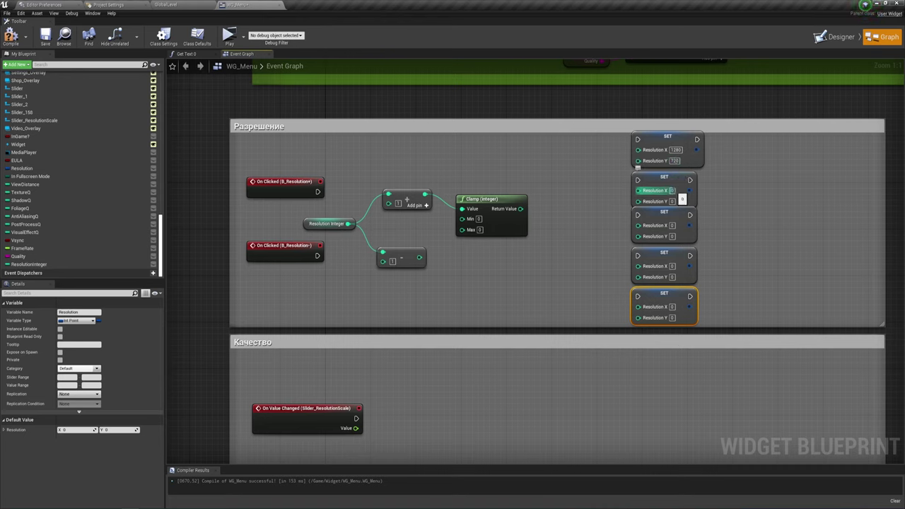
{"action": "type", "text": "1920"}
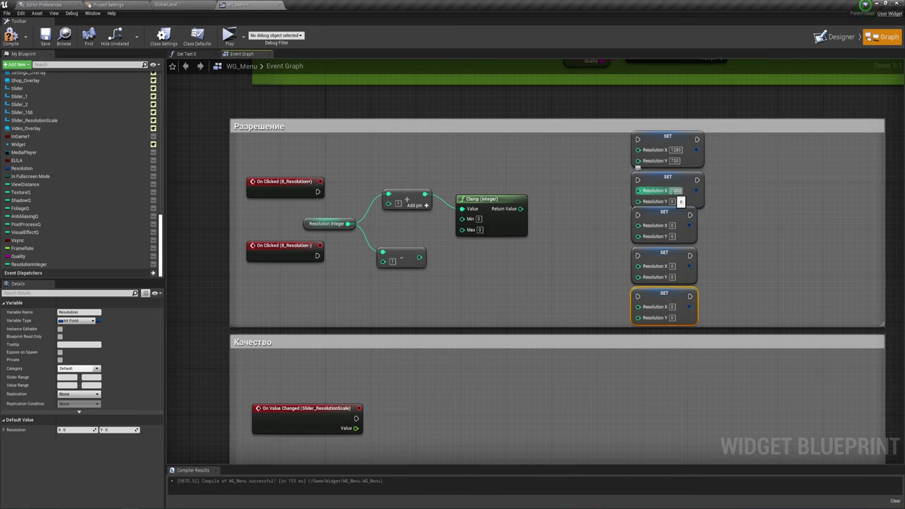
{"action": "key", "text": "Tab"}
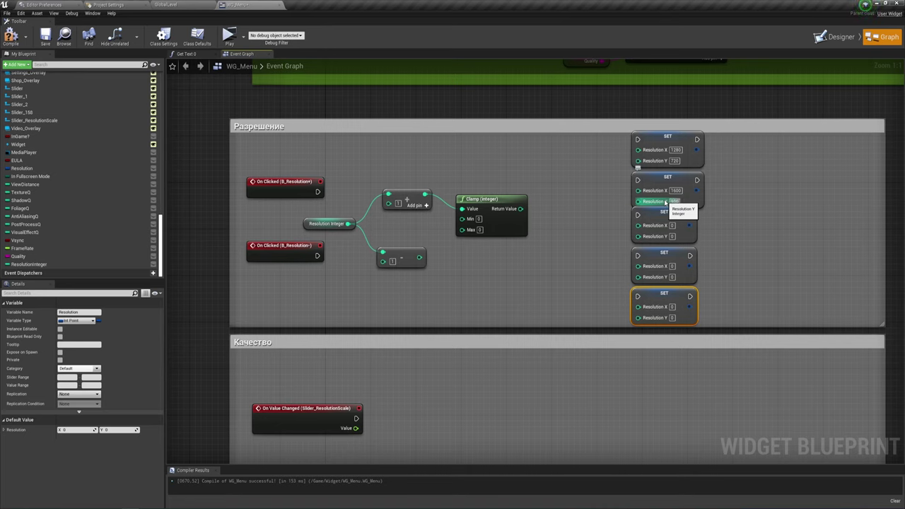
{"action": "key", "text": "Return"}
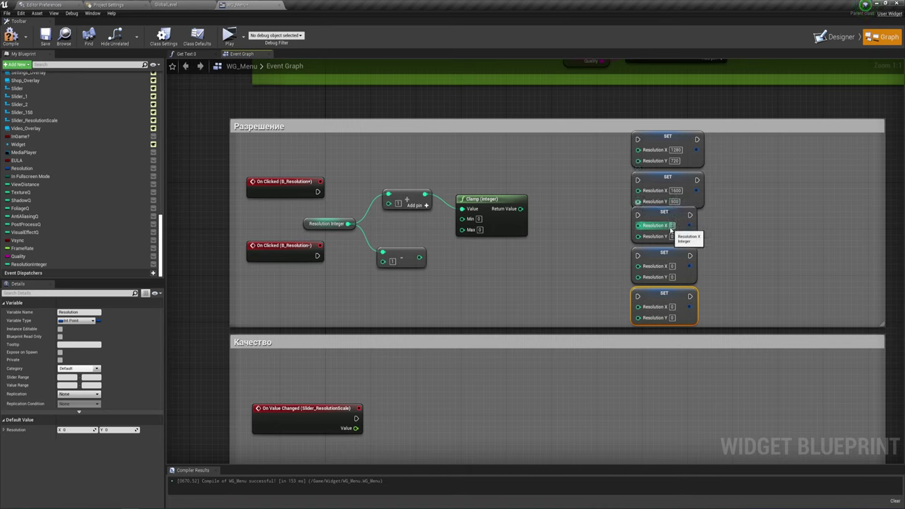
Set the third and fourth SET nodes to 1920×1080 and 2560×1440
{"action": "left_click", "coordinate": [672, 225]}
{"action": "type", "text": "1920"}
{"action": "left_click", "coordinate": [672, 237]}
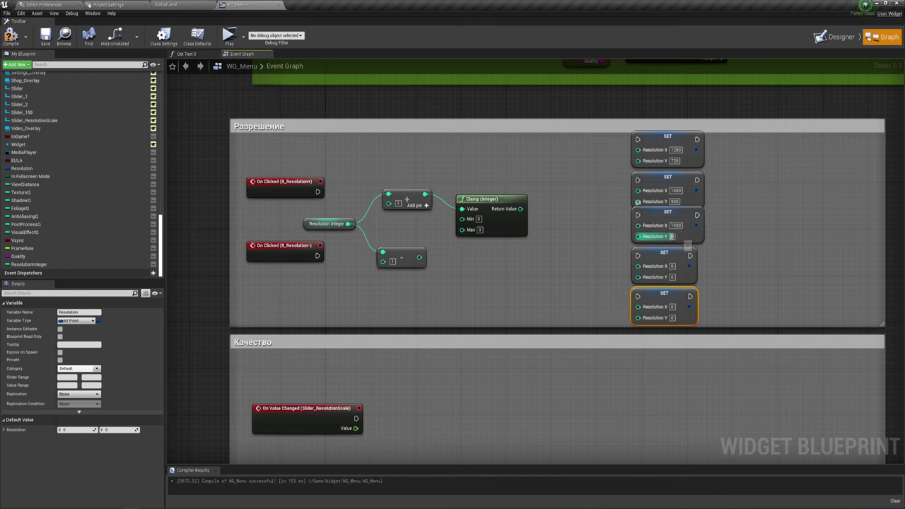
{"action": "type", "text": "1080"}
{"action": "key", "text": "Return"}
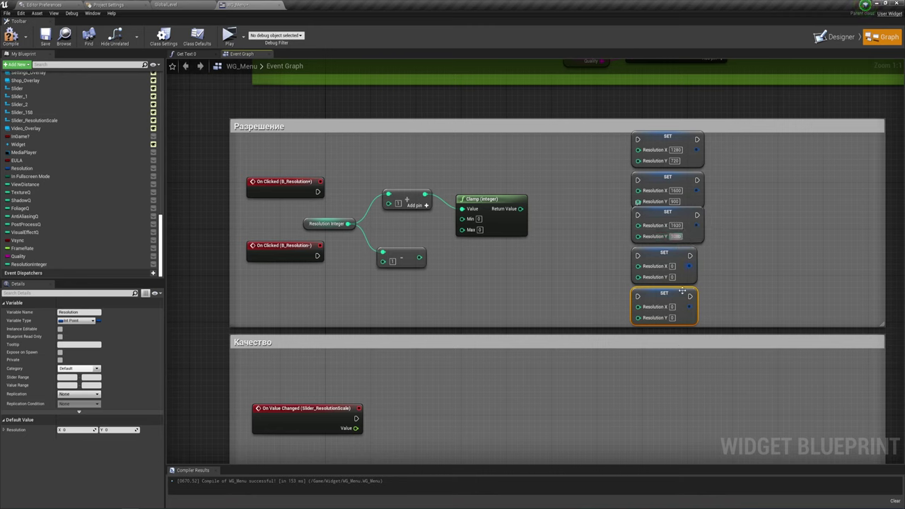
{"action": "left_click", "coordinate": [673, 267]}
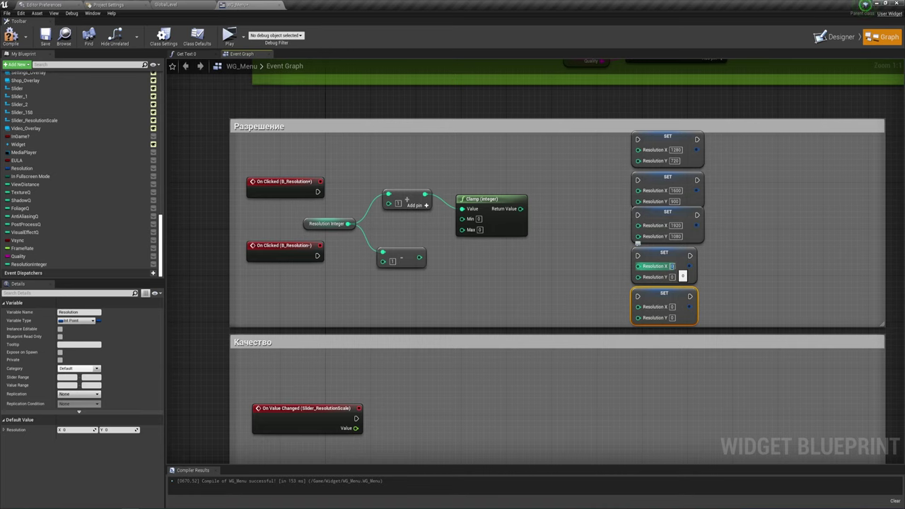
{"action": "type", "text": "256"}
{"action": "key", "text": "BackSpace"}
{"action": "type", "text": "60"}
{"action": "key", "text": "Tab"}
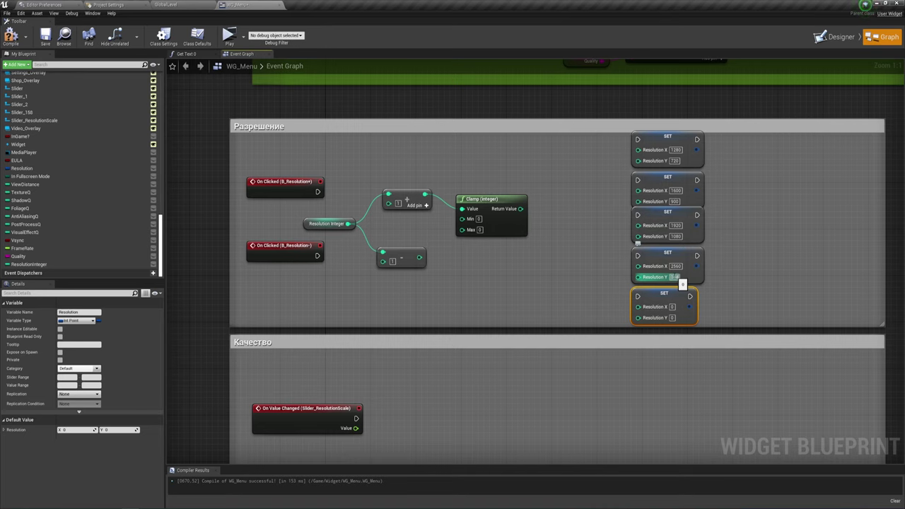
{"action": "key", "text": "Return"}
Set the fifth SET node to 3840×2160 and shift all five SET nodes right
{"action": "left_click", "coordinate": [730, 288]}
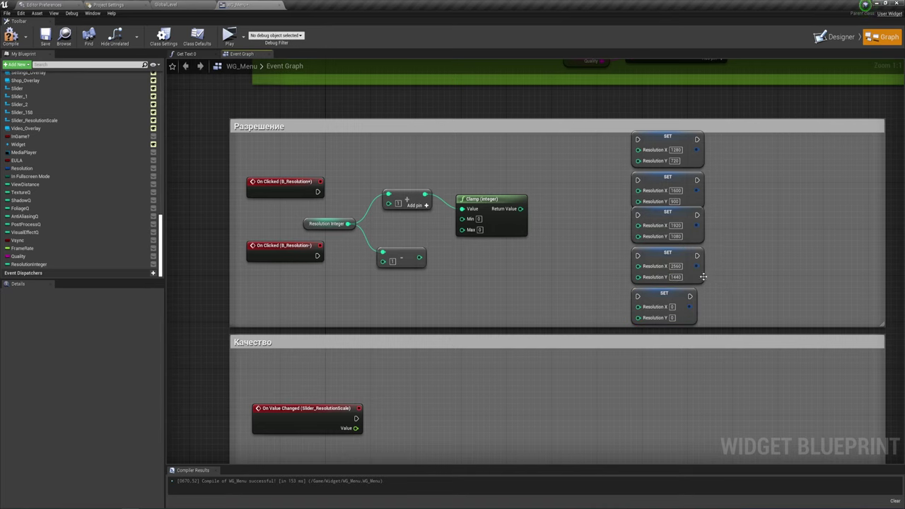
{"action": "right_click_drag", "start_coordinate": [704, 277], "coordinate": [680, 241]}
{"action": "left_click", "coordinate": [648, 271]}
{"action": "type", "text": "3840"}
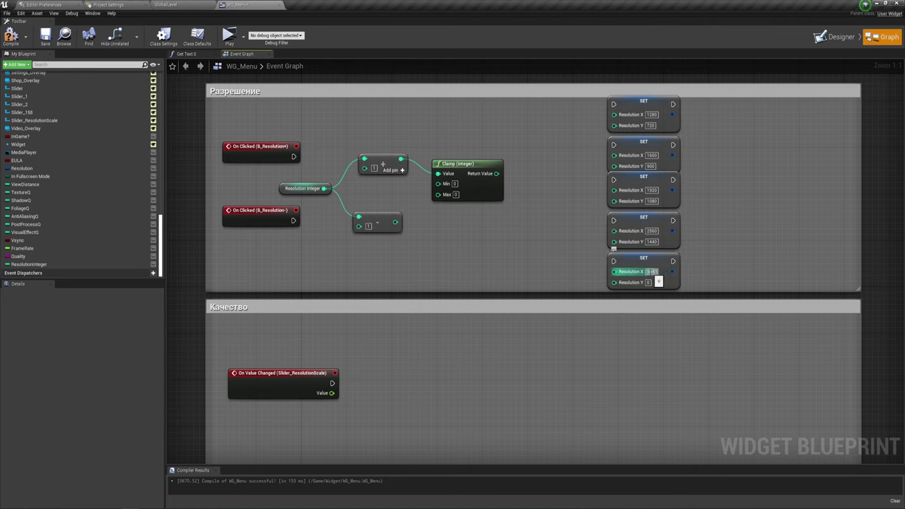
{"action": "left_click", "coordinate": [648, 282]}
{"action": "type", "text": "2160"}
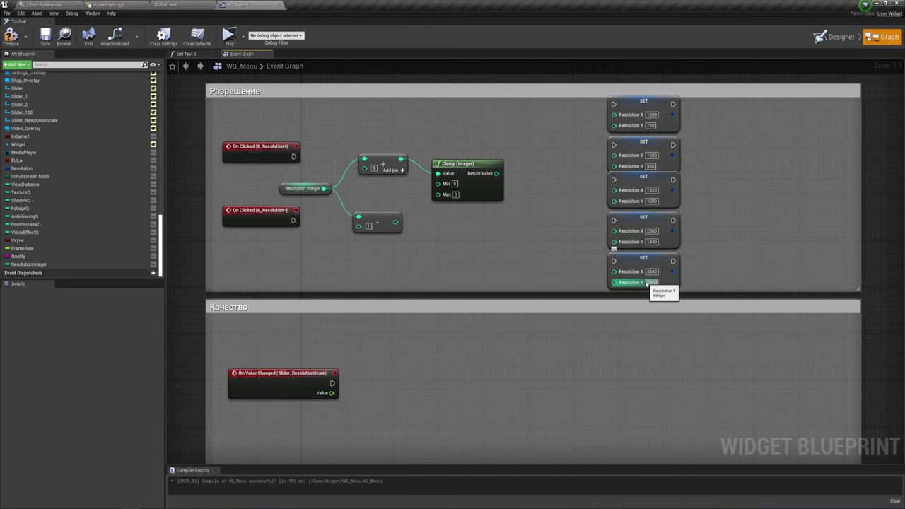
{"action": "right_click_drag", "start_coordinate": [531, 228], "coordinate": [521, 254]}
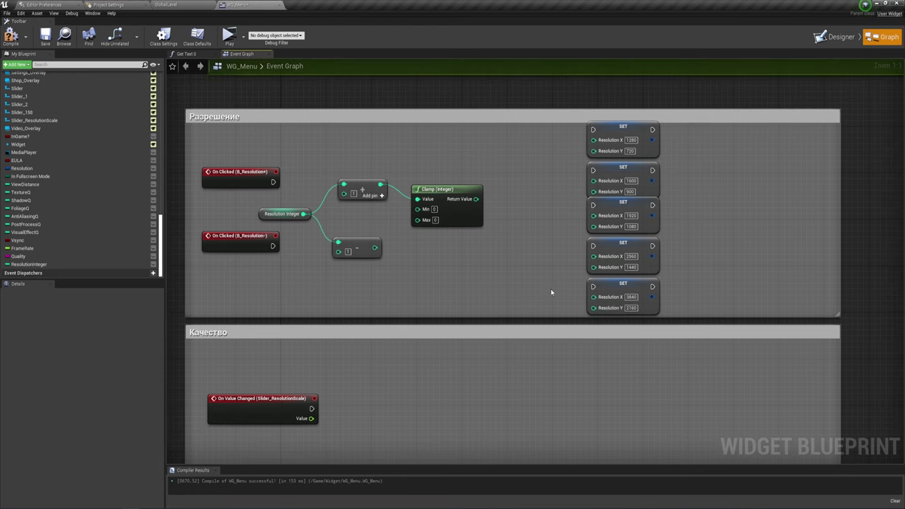
{"action": "mouse_move", "coordinate": [561, 298]}
{"action": "left_mouse_down"}
{"action": "mouse_move", "coordinate": [676, 165]}
{"action": "mouse_move", "coordinate": [676, 120]}
{"action": "left_mouse_up"}
{"action": "left_click_drag", "start_coordinate": [623, 127], "coordinate": [720, 127]}
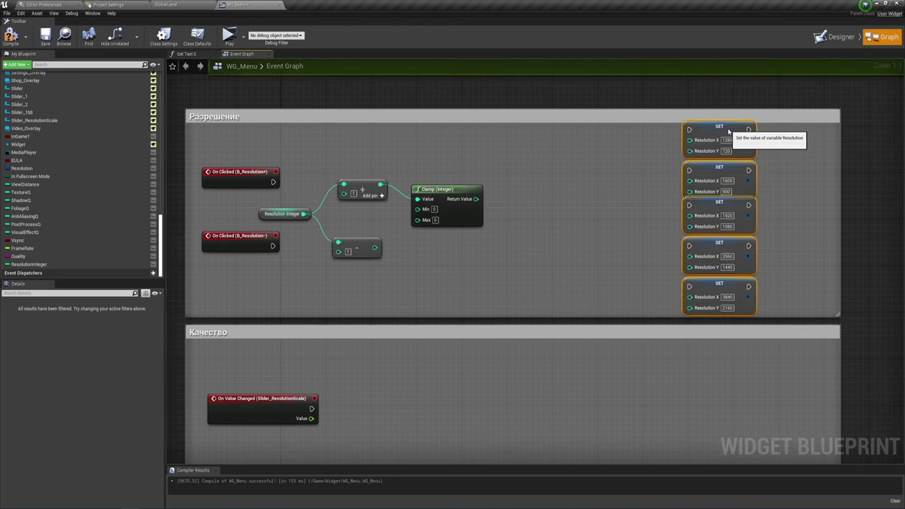
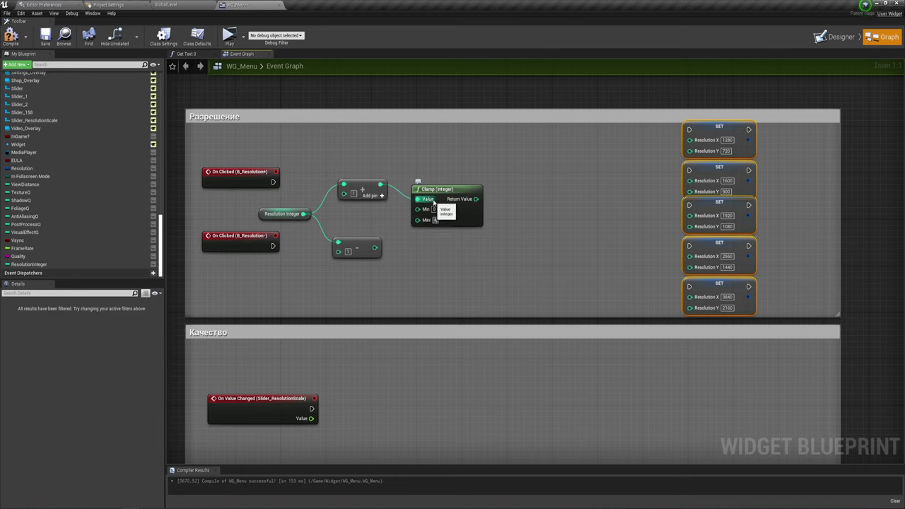
Duplicate the Clamp (Integer) node and feed the subtraction result into the copy
{"action": "left_click", "coordinate": [457, 191]}
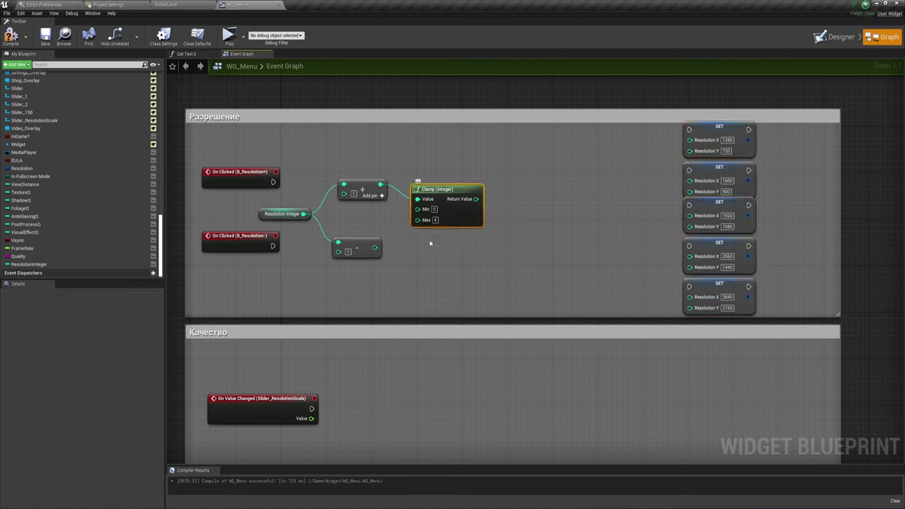
{"action": "key", "text": "ctrl+w"}
{"action": "left_click_drag", "start_coordinate": [513, 228], "coordinate": [478, 256]}
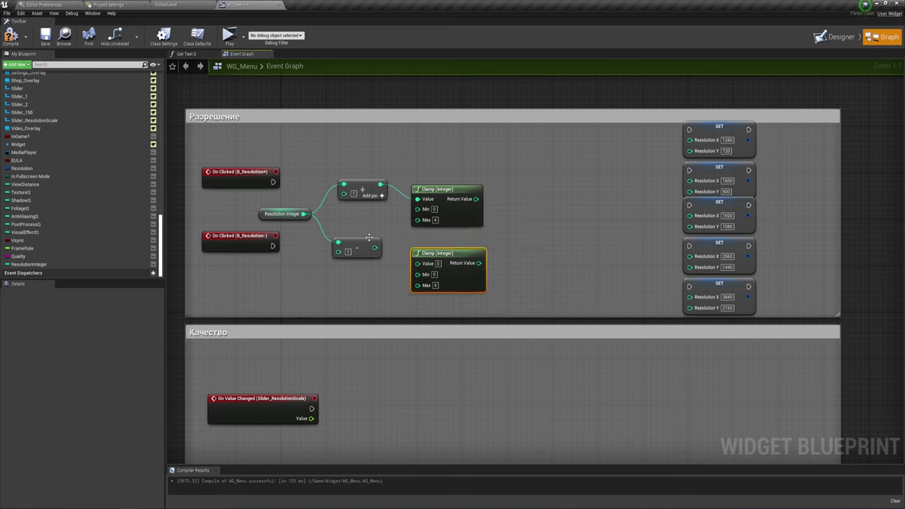
{"action": "mouse_move", "coordinate": [374, 247]}
{"action": "left_mouse_down"}
{"action": "mouse_move", "coordinate": [418, 263]}
{"action": "mouse_move", "coordinate": [461, 242]}
{"action": "left_mouse_up"}
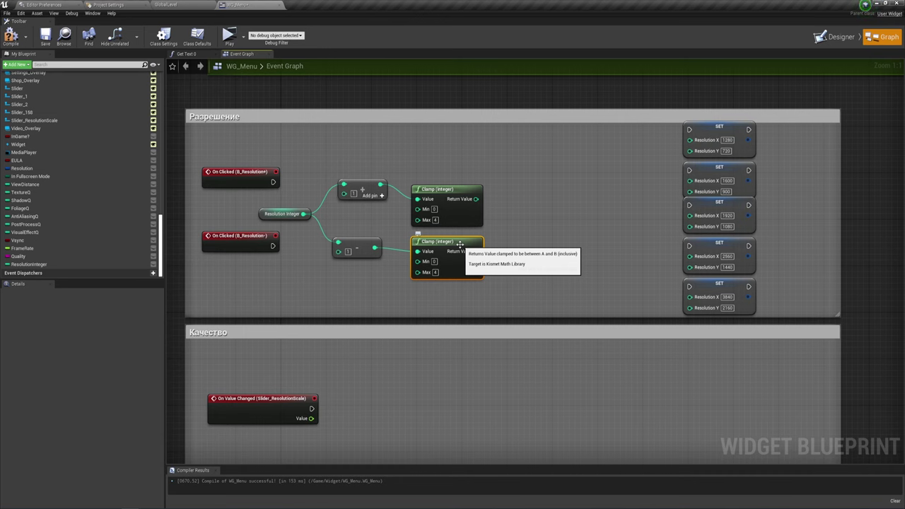
{"action": "right_click_drag", "start_coordinate": [520, 245], "coordinate": [542, 247]}
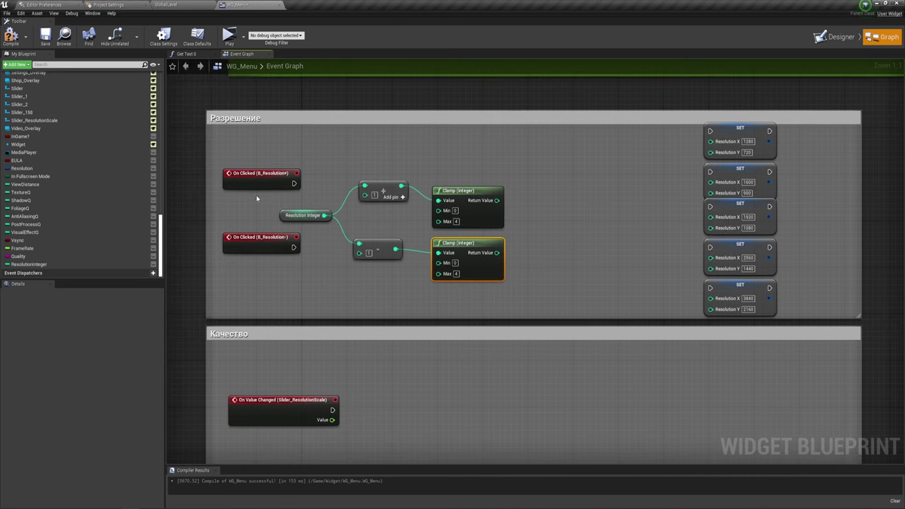
Add SET ResolutionInteger nodes after both Clamps and run the upper one from On Clicked (B_Resolution+)
{"action": "left_click", "coordinate": [302, 215]}
{"action": "left_click_drag", "start_coordinate": [43, 264], "coordinate": [524, 169]}
{"action": "left_click_drag", "start_coordinate": [497, 201], "coordinate": [524, 176]}
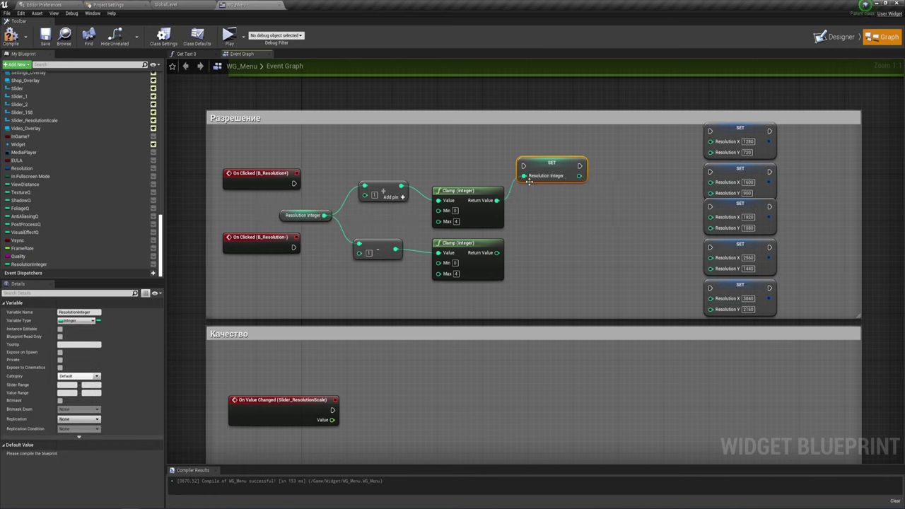
{"action": "key", "text": "ctrl+c"}
{"action": "key", "text": "ctrl+v"}
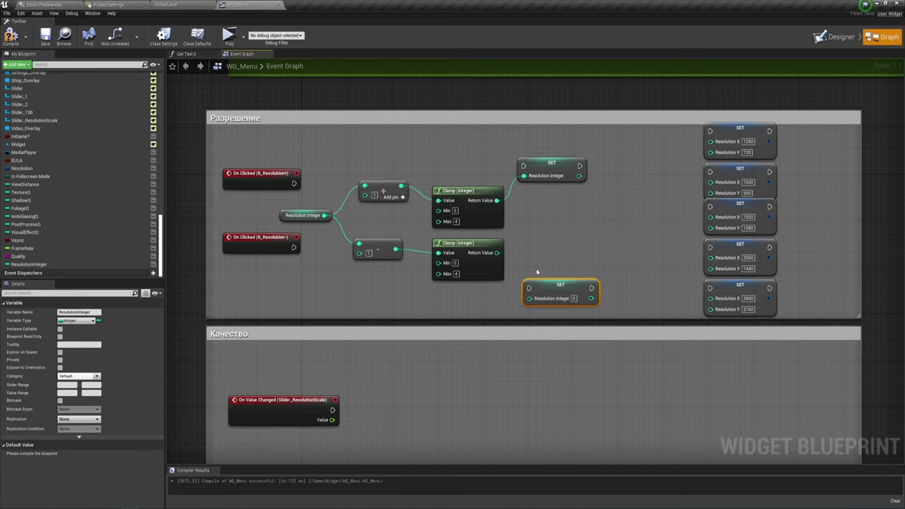
{"action": "mouse_move", "coordinate": [543, 286]}
{"action": "left_mouse_down"}
{"action": "mouse_move", "coordinate": [536, 248]}
{"action": "mouse_move", "coordinate": [524, 263]}
{"action": "mouse_move", "coordinate": [293, 248]}
{"action": "left_mouse_up"}
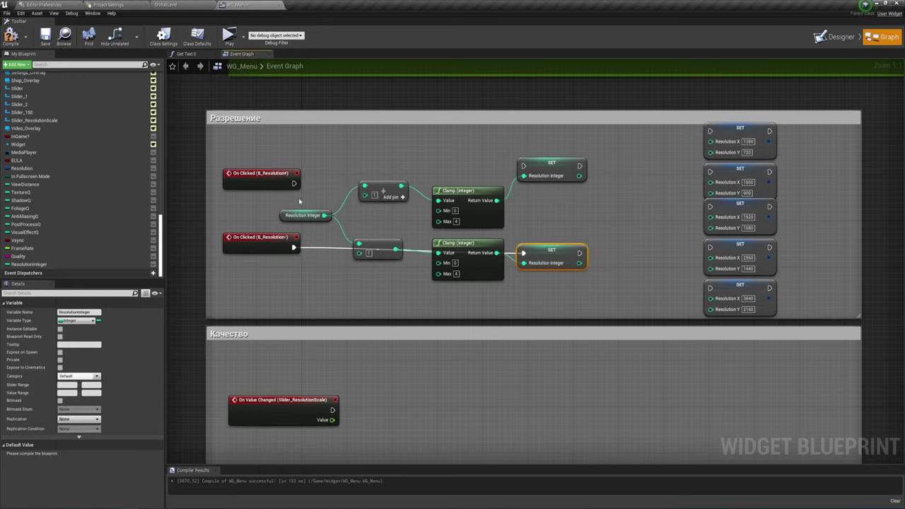
{"action": "left_click_drag", "start_coordinate": [294, 184], "coordinate": [523, 165]}
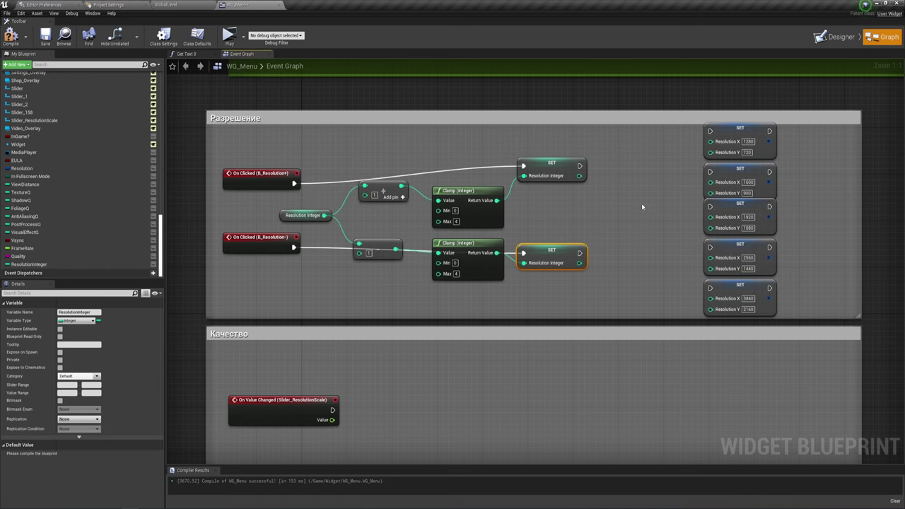
{"action": "right_click_drag", "start_coordinate": [641, 203], "coordinate": [552, 207]}
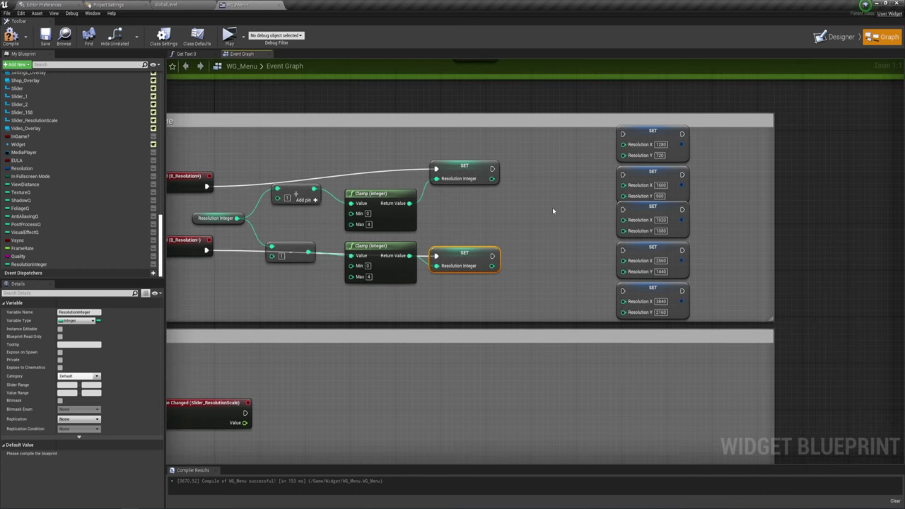
Add a Resolution Integer getter feeding a Switch on Int with case pins 0 through 4
{"action": "scroll", "coordinate": [548, 227], "scroll_direction": "down", "scroll_amount": 5}
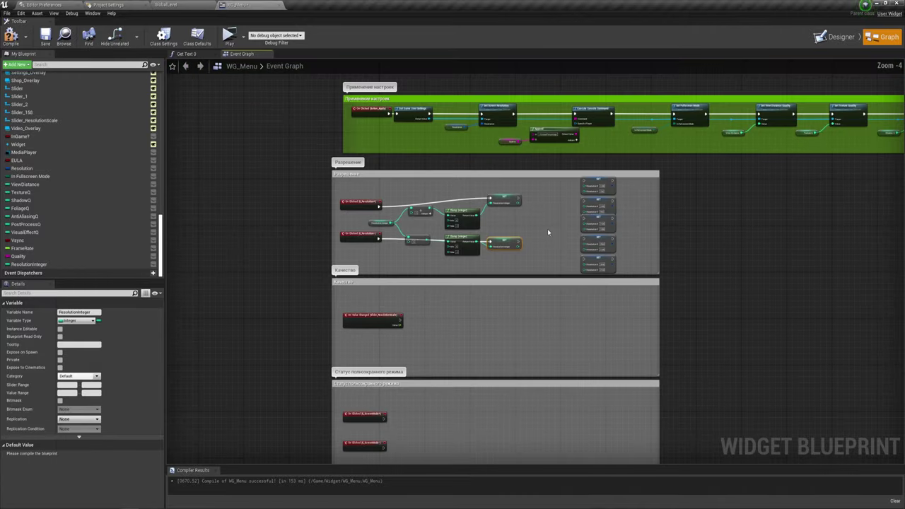
{"action": "scroll", "coordinate": [466, 221], "scroll_direction": "up", "scroll_amount": 5}
{"action": "mouse_move", "coordinate": [496, 268]}
{"action": "left_mouse_down"}
{"action": "mouse_move", "coordinate": [619, 106]}
{"action": "mouse_move", "coordinate": [673, 121]}
{"action": "mouse_move", "coordinate": [662, 122]}
{"action": "left_mouse_up"}
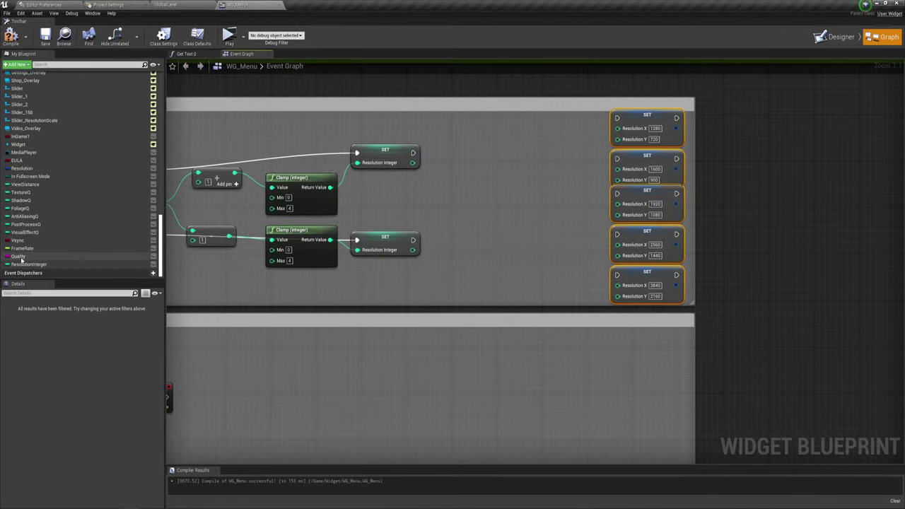
{"action": "mouse_move", "coordinate": [28, 264]}
{"action": "left_mouse_down"}
{"action": "mouse_move", "coordinate": [410, 205]}
{"action": "mouse_move", "coordinate": [406, 198]}
{"action": "mouse_move", "coordinate": [505, 178]}
{"action": "left_mouse_up"}
{"action": "type", "text": "swit"}
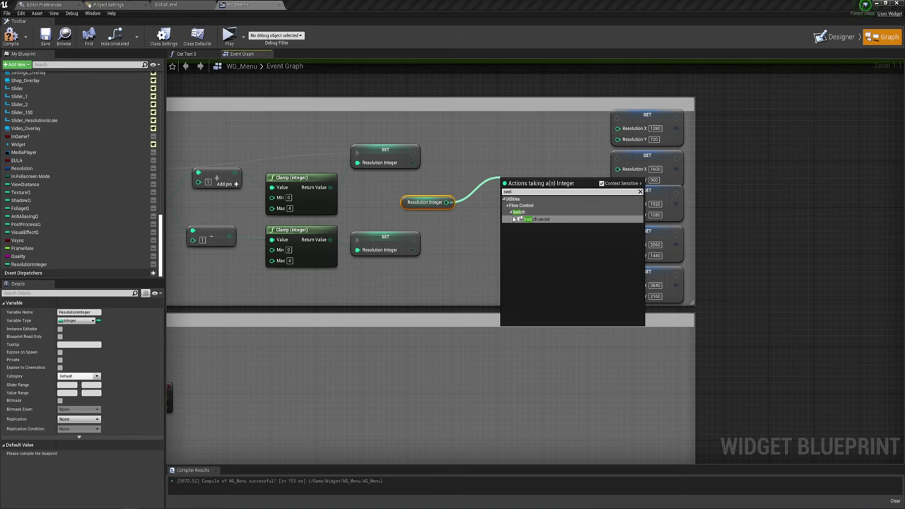
{"action": "left_click", "coordinate": [531, 220]}
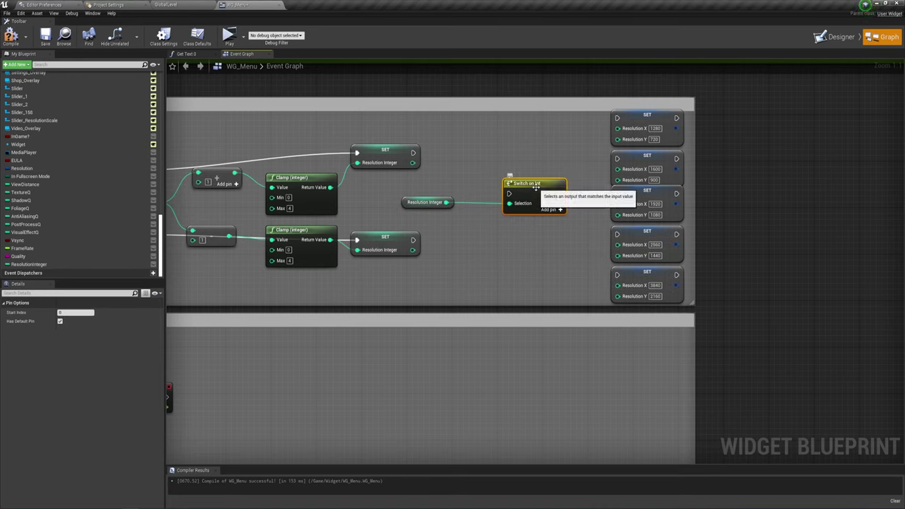
{"action": "left_click_drag", "start_coordinate": [538, 189], "coordinate": [493, 189]}
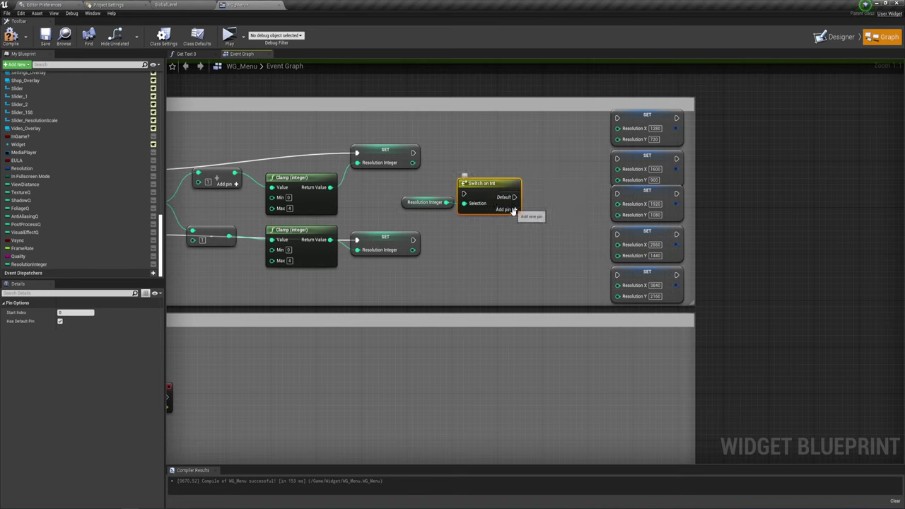
{"action": "left_click", "coordinate": [514, 210]}
{"action": "left_click", "coordinate": [512, 220]}
{"action": "left_click", "coordinate": [510, 231]}
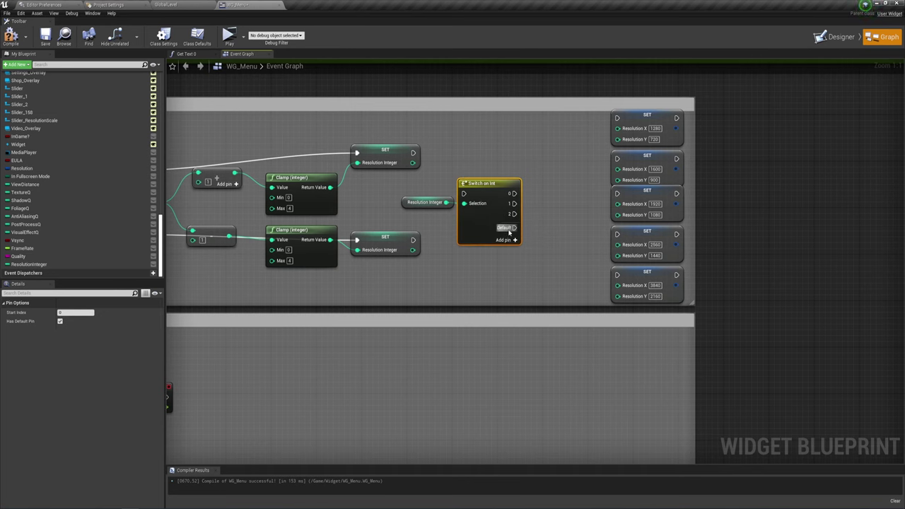
{"action": "left_click", "coordinate": [508, 243]}
{"action": "left_click", "coordinate": [506, 251]}
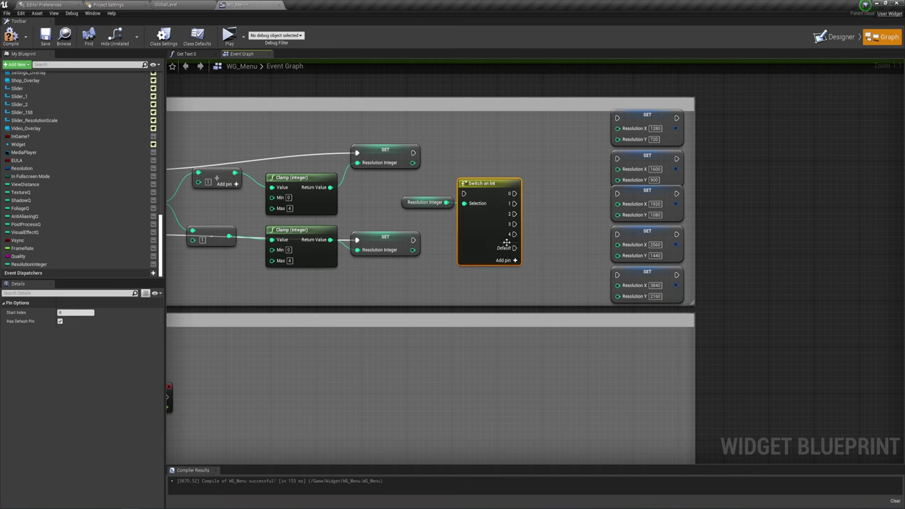
Wire switch cases 0–4 to the 1280×720, 1600×900, 1920×1080, 2560×1440 and 3840×2160 setters
{"action": "left_click_drag", "start_coordinate": [514, 193], "coordinate": [617, 118]}
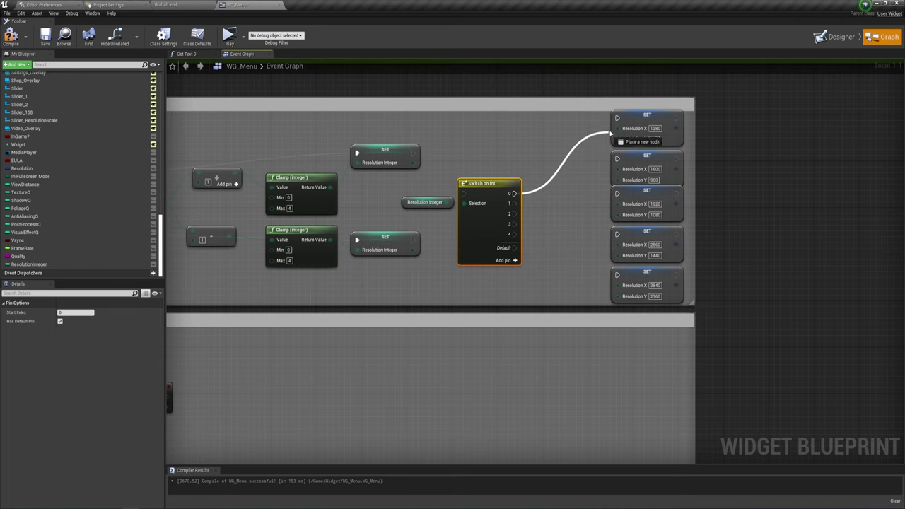
{"action": "left_click_drag", "start_coordinate": [514, 203], "coordinate": [617, 159]}
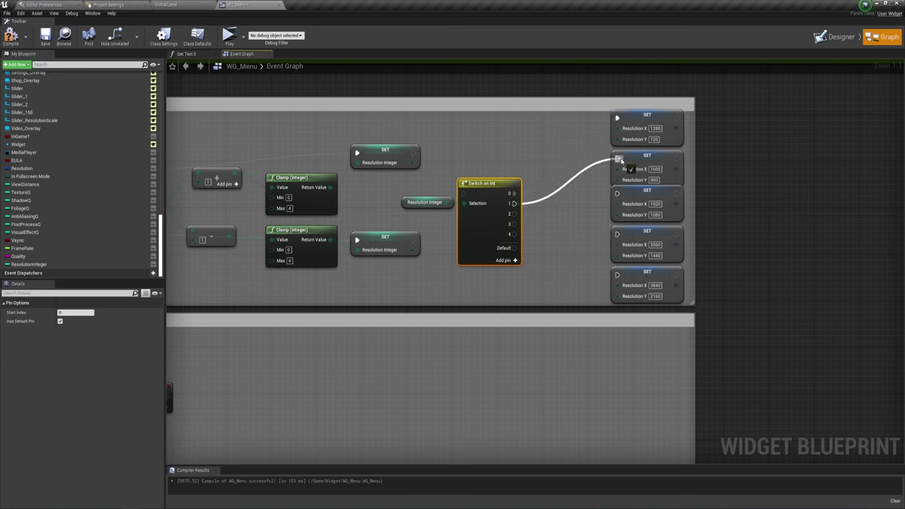
{"action": "left_click_drag", "start_coordinate": [512, 214], "coordinate": [617, 193]}
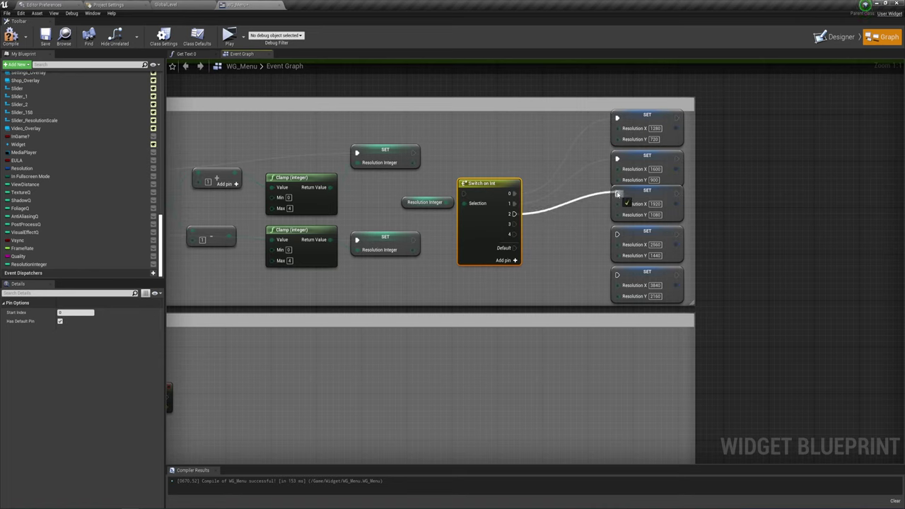
{"action": "left_click_drag", "start_coordinate": [514, 224], "coordinate": [617, 234]}
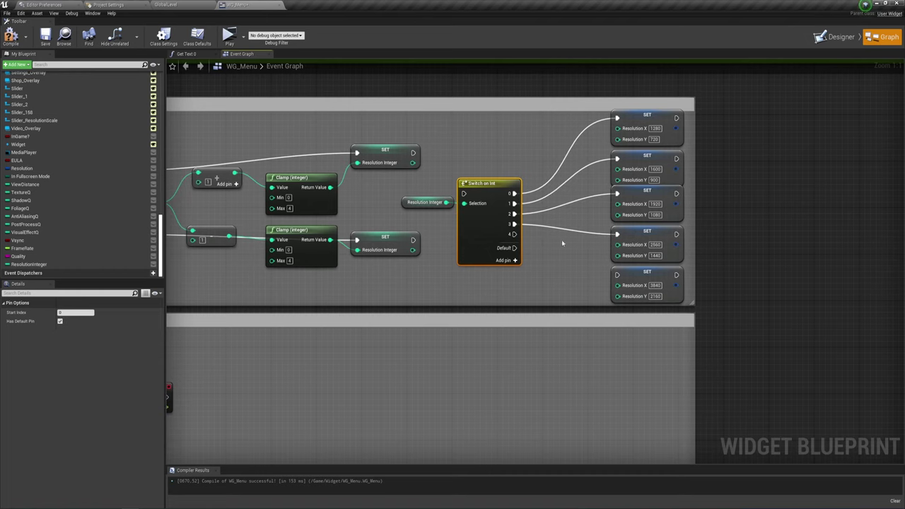
{"action": "left_click_drag", "start_coordinate": [514, 234], "coordinate": [616, 275]}
Connect both SET Resolution Integer nodes into the Switch on Int's execution input
{"action": "left_click_drag", "start_coordinate": [463, 193], "coordinate": [414, 153]}
{"action": "left_click_drag", "start_coordinate": [413, 239], "coordinate": [463, 193]}
{"action": "scroll", "coordinate": [516, 170], "scroll_direction": "down", "scroll_amount": 1}
{"action": "mouse_move", "coordinate": [351, 264]}
{"action": "right_mouse_down"}
{"action": "mouse_move", "coordinate": [518, 200]}
{"action": "mouse_move", "coordinate": [417, 229]}
{"action": "right_mouse_up"}
{"action": "scroll", "coordinate": [518, 204], "scroll_direction": "down", "scroll_amount": 1}
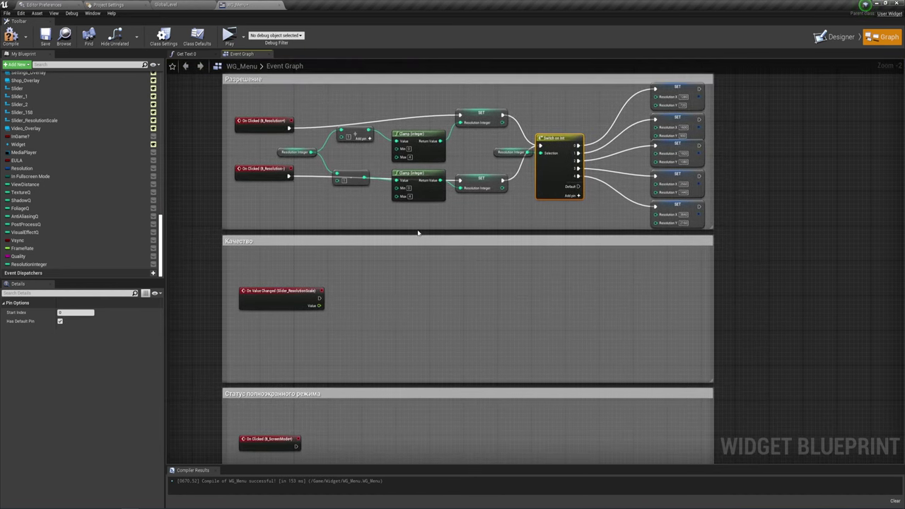
{"action": "scroll", "coordinate": [375, 275], "scroll_direction": "up", "scroll_amount": 1}
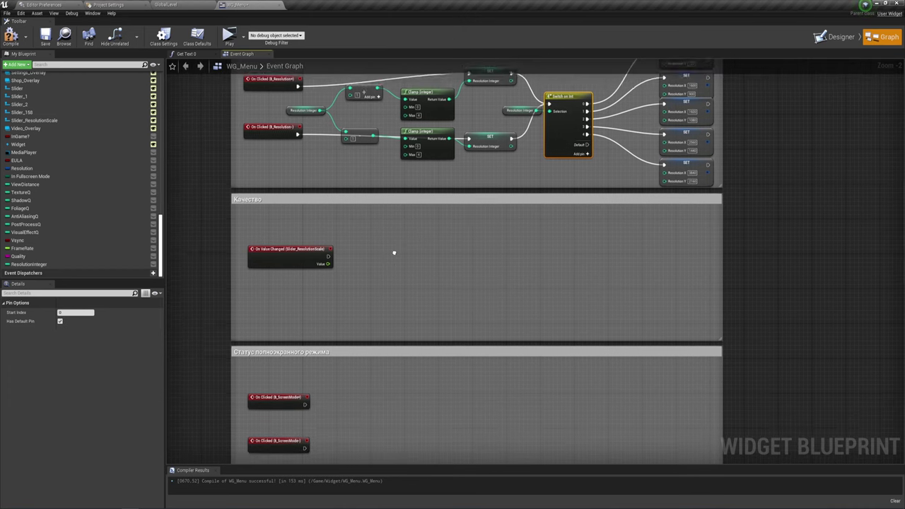
{"action": "scroll", "coordinate": [374, 230], "scroll_direction": "up", "scroll_amount": 1}
{"action": "right_click_drag", "start_coordinate": [334, 238], "coordinate": [331, 224]}
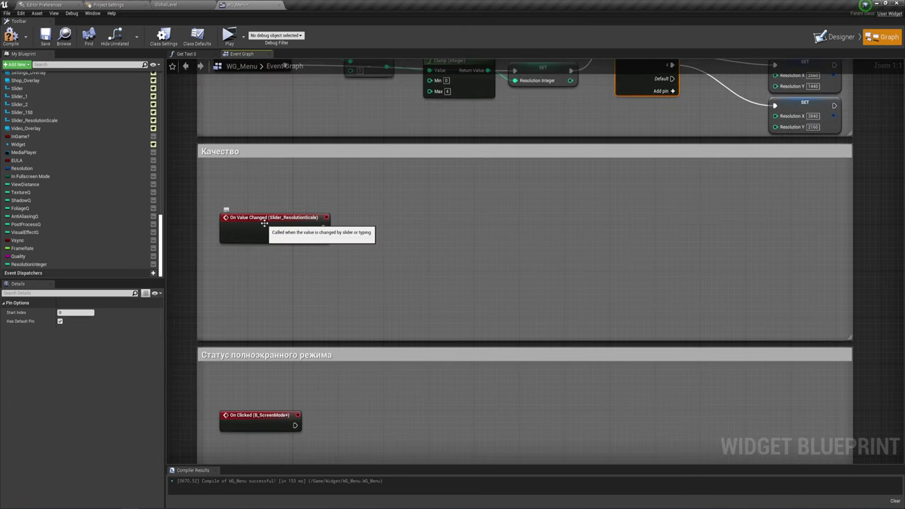
{"action": "left_click", "coordinate": [315, 236]}
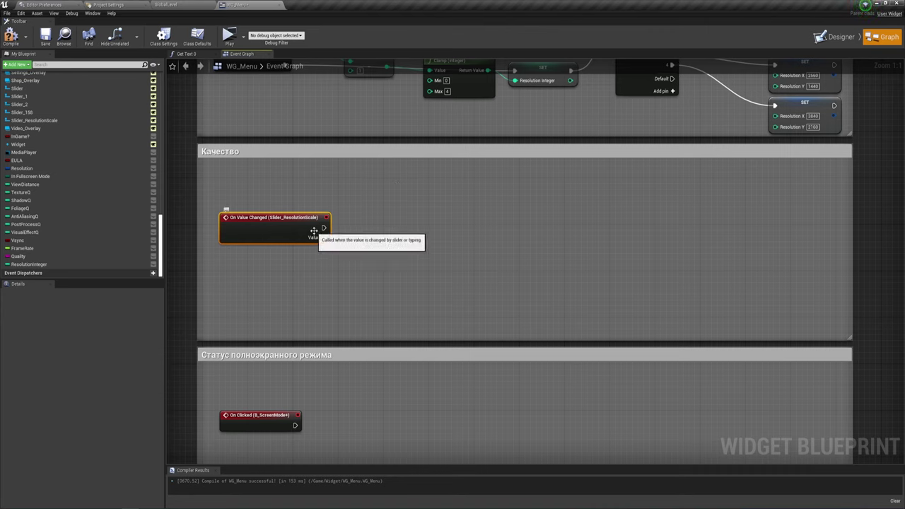
{"action": "left_click", "coordinate": [833, 36]}
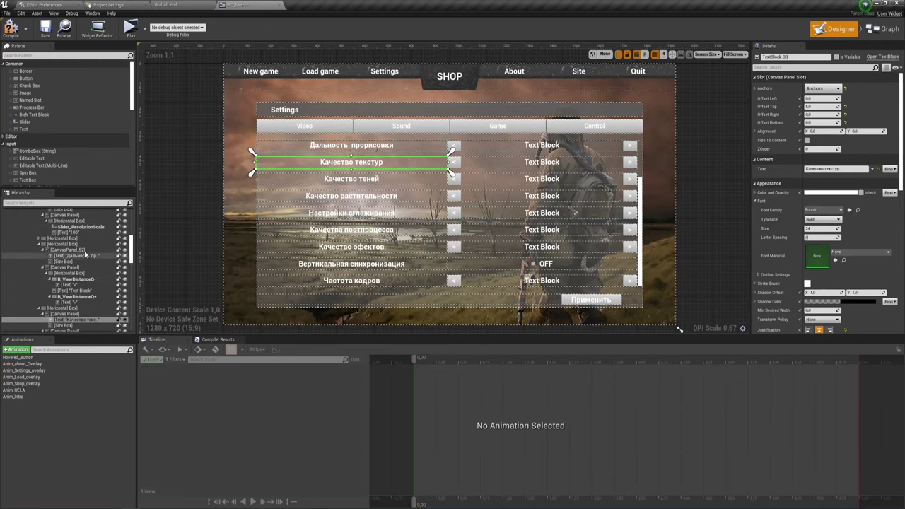
{"action": "left_click", "coordinate": [82, 242]}
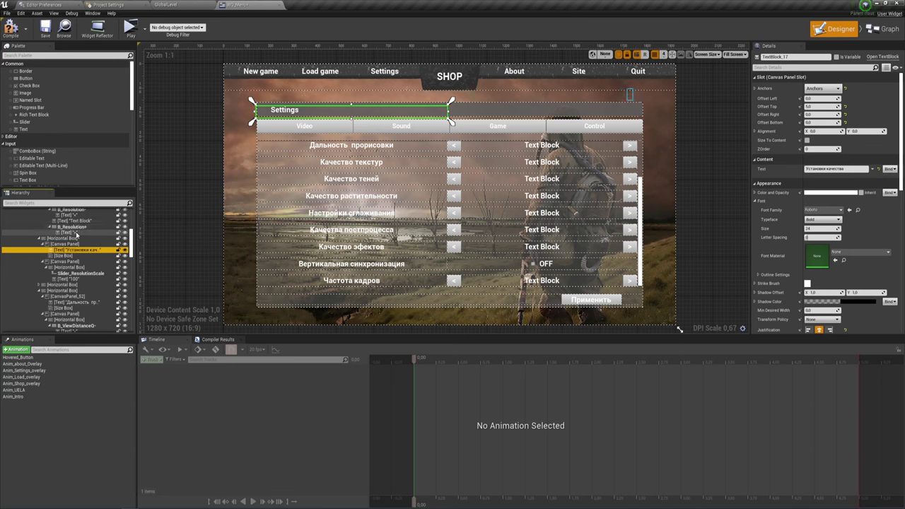
{"action": "scroll", "coordinate": [77, 230], "scroll_direction": "up", "scroll_amount": 2}
{"action": "left_click", "coordinate": [73, 250]}
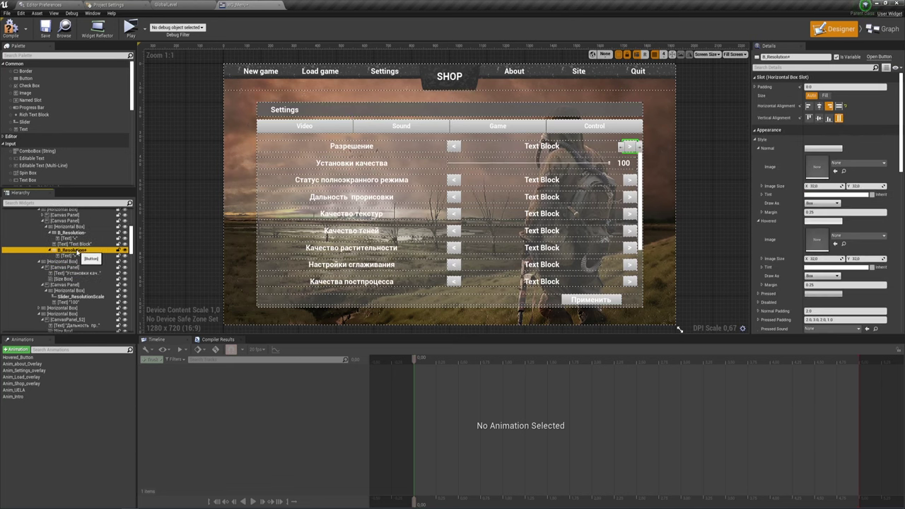
{"action": "left_click", "coordinate": [87, 297]}
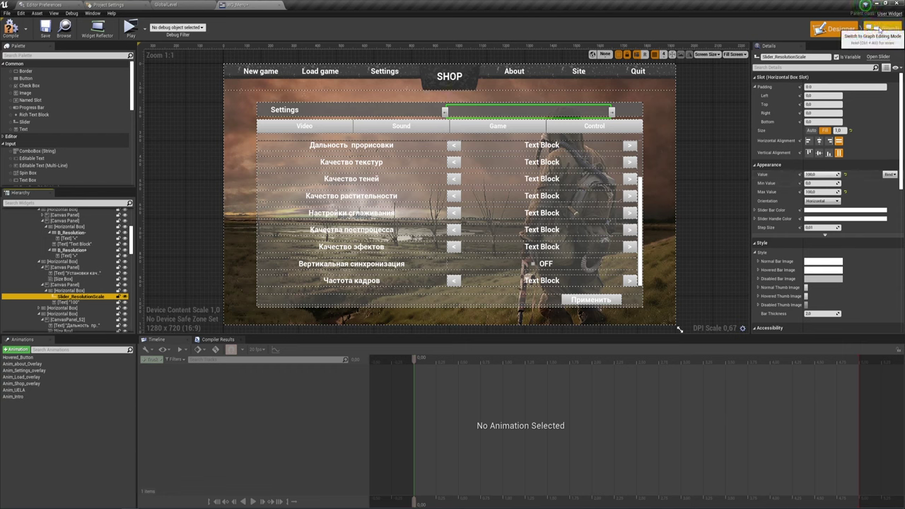
Inspect the slider's On Value Changed event, the menu layout and the apply-settings section
{"action": "left_click", "coordinate": [881, 29]}
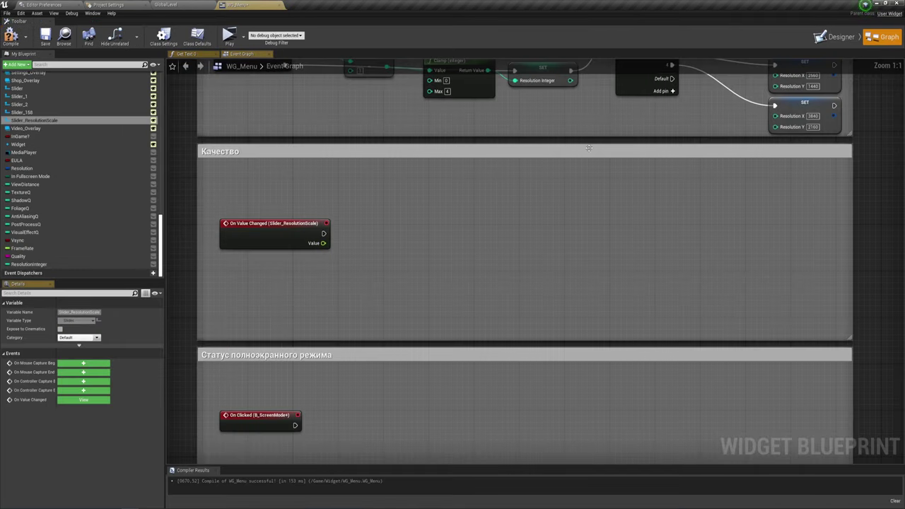
{"action": "left_click_drag", "start_coordinate": [319, 244], "coordinate": [378, 260]}
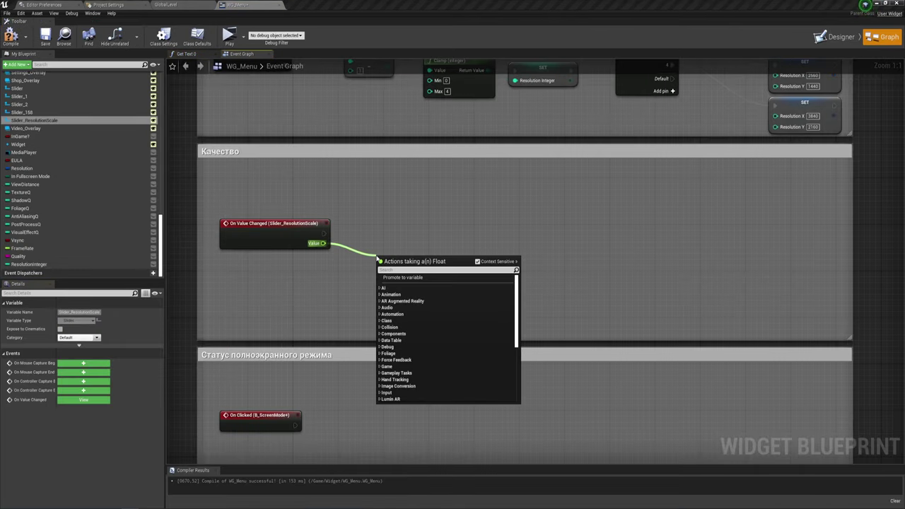
{"action": "left_click", "coordinate": [377, 223]}
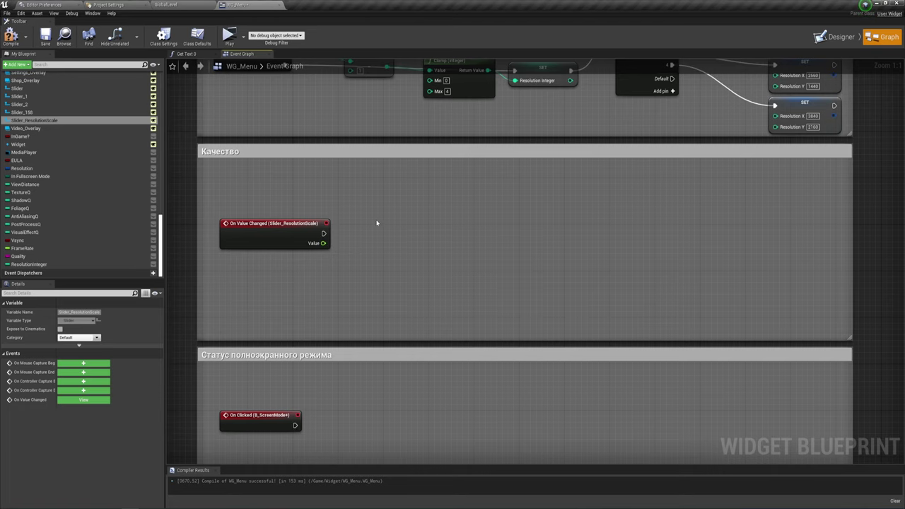
{"action": "left_click_drag", "start_coordinate": [293, 196], "coordinate": [294, 259]}
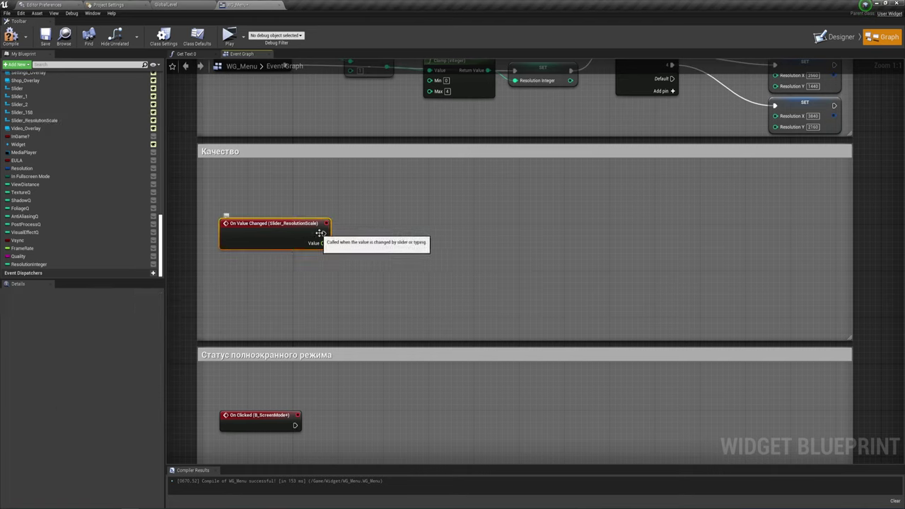
{"action": "left_click", "coordinate": [838, 36]}
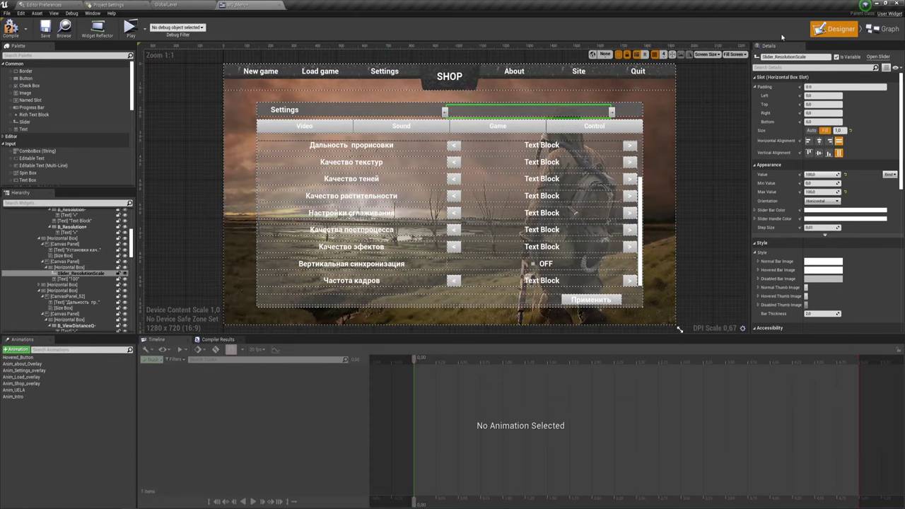
{"action": "left_click", "coordinate": [884, 29]}
{"action": "scroll", "coordinate": [467, 228], "scroll_direction": "down", "scroll_amount": 5}
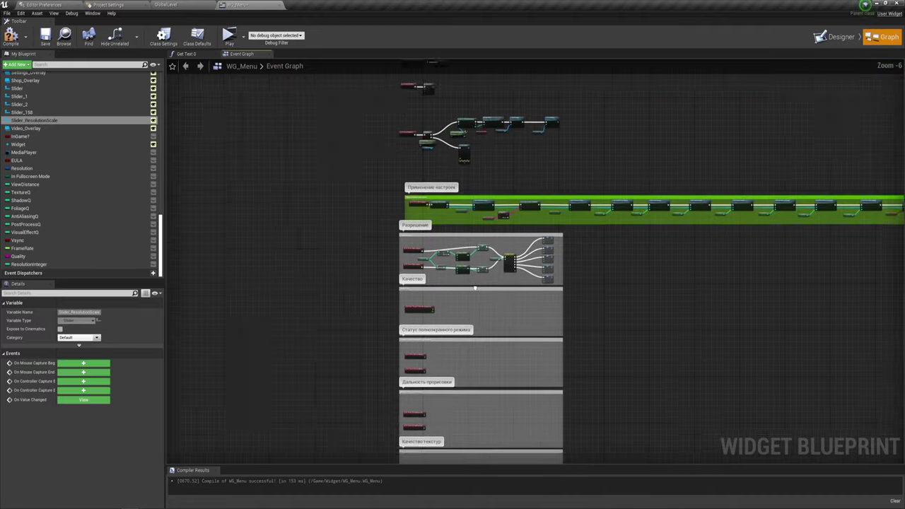
{"action": "scroll", "coordinate": [442, 261], "scroll_direction": "up", "scroll_amount": 5}
{"action": "right_click_drag", "start_coordinate": [457, 256], "coordinate": [444, 191]}
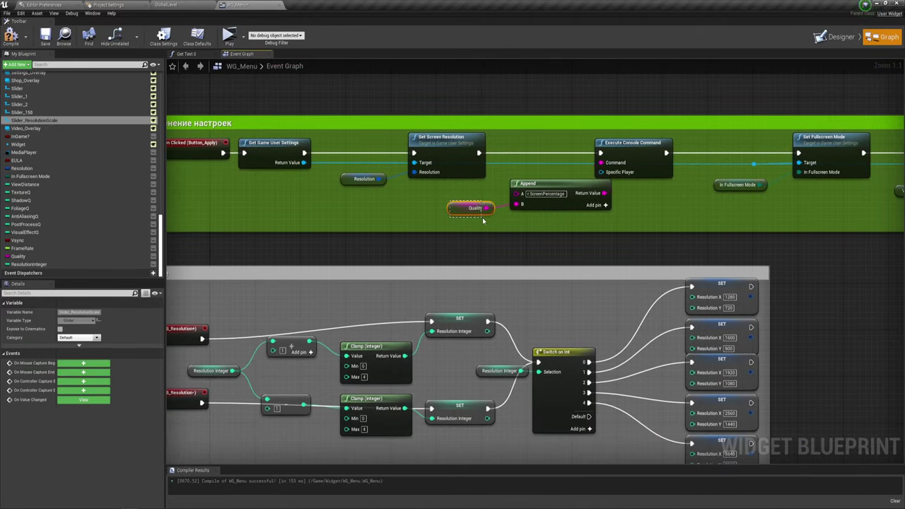
{"action": "left_click_drag", "start_coordinate": [483, 220], "coordinate": [485, 222]}
{"action": "scroll", "coordinate": [479, 246], "scroll_direction": "down", "scroll_amount": 1}
{"action": "right_click_drag", "start_coordinate": [478, 247], "coordinate": [478, 132]}
{"action": "scroll", "coordinate": [403, 273], "scroll_direction": "down", "scroll_amount": 1}
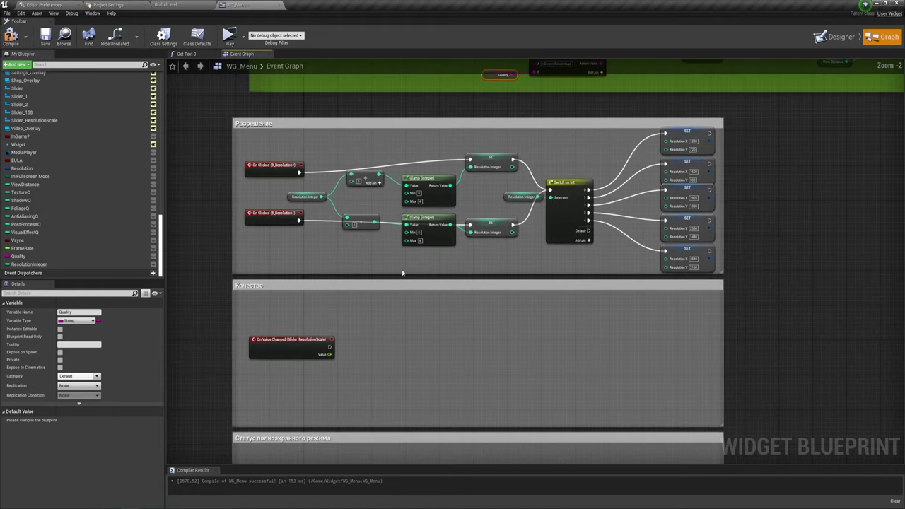
{"action": "right_click_drag", "start_coordinate": [402, 273], "coordinate": [402, 210]}
{"action": "scroll", "coordinate": [386, 262], "scroll_direction": "up", "scroll_amount": 1}
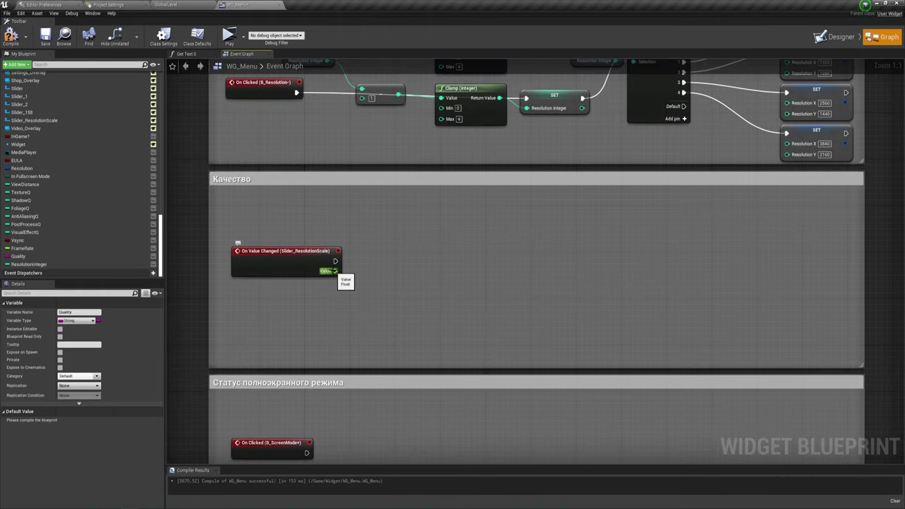
Convert the slider's Value to a string with a float ToString node
{"action": "left_click_drag", "start_coordinate": [335, 271], "coordinate": [413, 279]}
{"action": "type", "text": "to"}
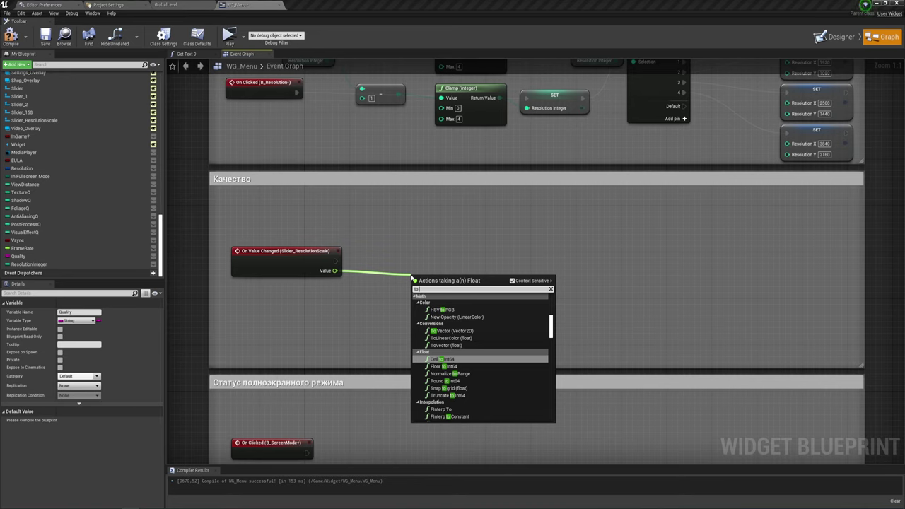
{"action": "type", "text": " str"}
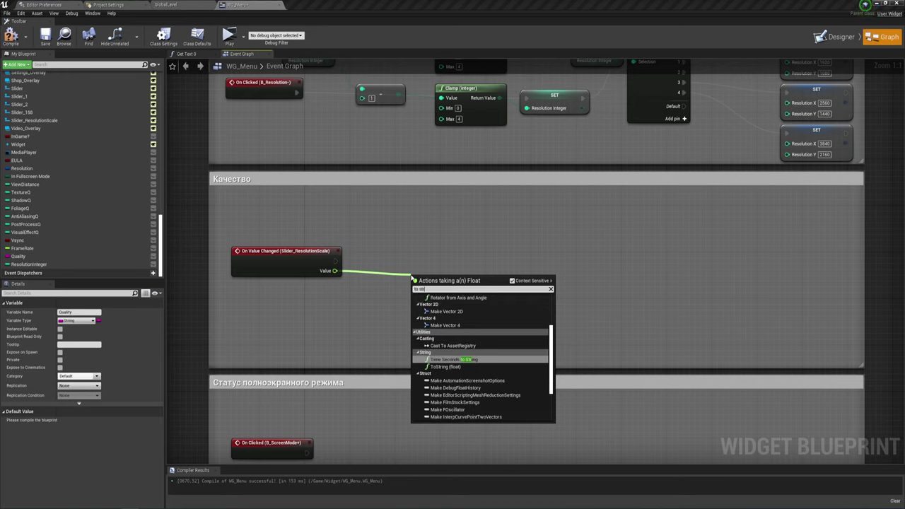
{"action": "left_click", "coordinate": [458, 366]}
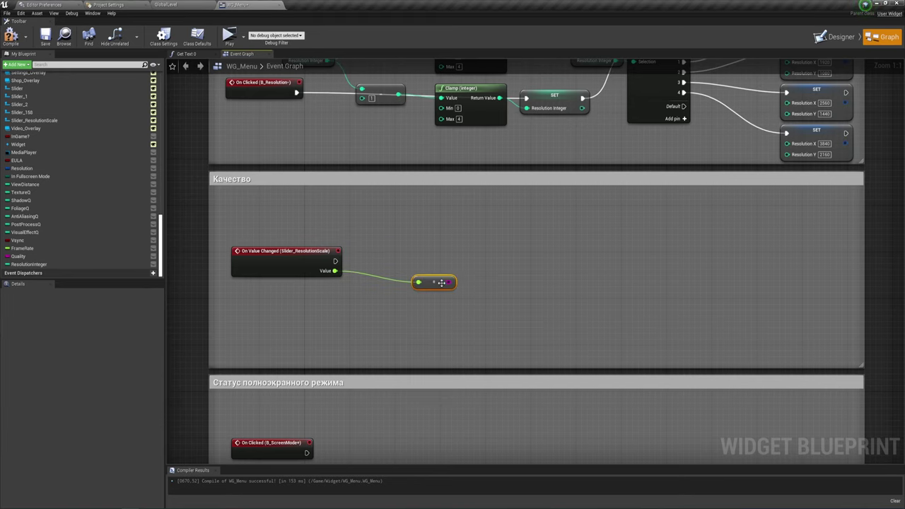
{"action": "right_click_drag", "start_coordinate": [496, 204], "coordinate": [453, 324]}
{"action": "right_click_drag", "start_coordinate": [514, 149], "coordinate": [515, 248]}
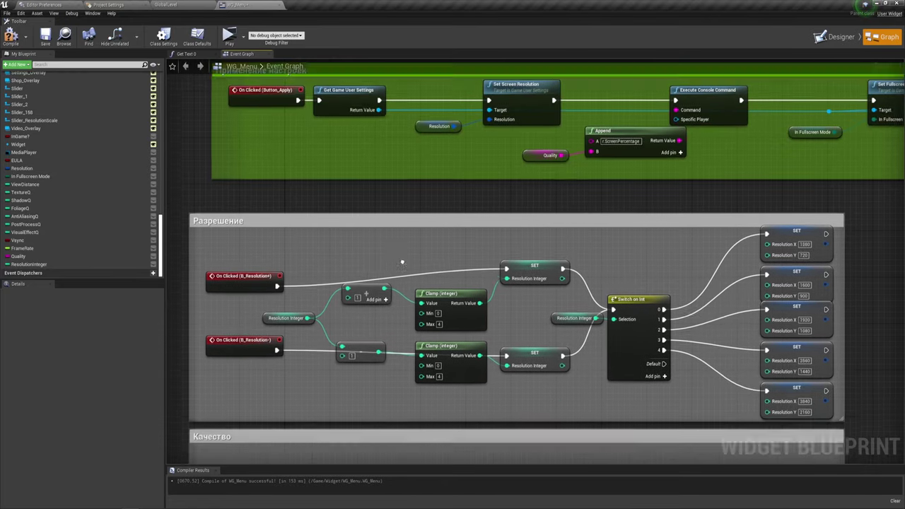
{"action": "right_click_drag", "start_coordinate": [424, 446], "coordinate": [401, 269]}
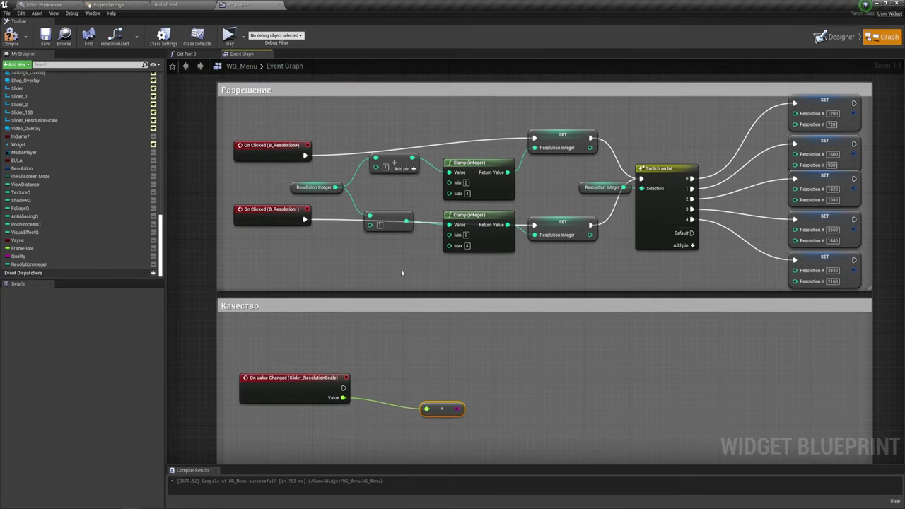
{"action": "mouse_move", "coordinate": [481, 425]}
{"action": "right_mouse_down"}
{"action": "mouse_move", "coordinate": [478, 312]}
{"action": "mouse_move", "coordinate": [445, 295]}
{"action": "right_mouse_up"}
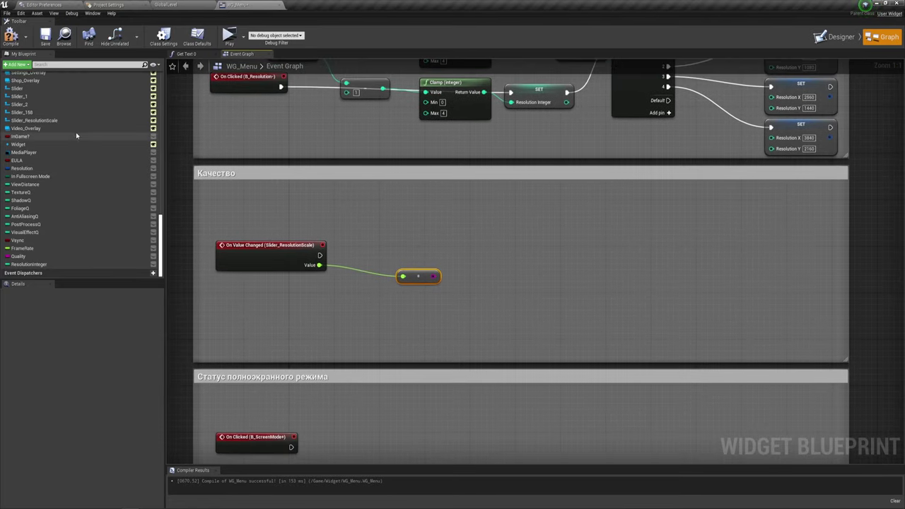
{"action": "scroll", "coordinate": [67, 152], "scroll_direction": "up", "scroll_amount": 3}
{"action": "scroll", "coordinate": [64, 147], "scroll_direction": "up", "scroll_amount": 2}
{"action": "scroll", "coordinate": [64, 148], "scroll_direction": "up", "scroll_amount": 4}
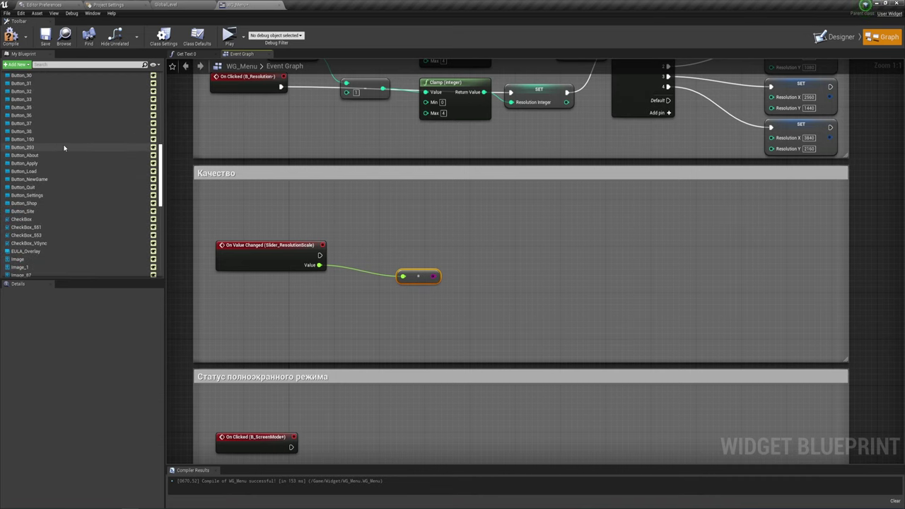
{"action": "scroll", "coordinate": [64, 147], "scroll_direction": "up", "scroll_amount": 4}
{"action": "scroll", "coordinate": [65, 148], "scroll_direction": "up", "scroll_amount": 4}
{"action": "scroll", "coordinate": [66, 150], "scroll_direction": "up", "scroll_amount": 3}
{"action": "scroll", "coordinate": [66, 150], "scroll_direction": "down", "scroll_amount": 5}
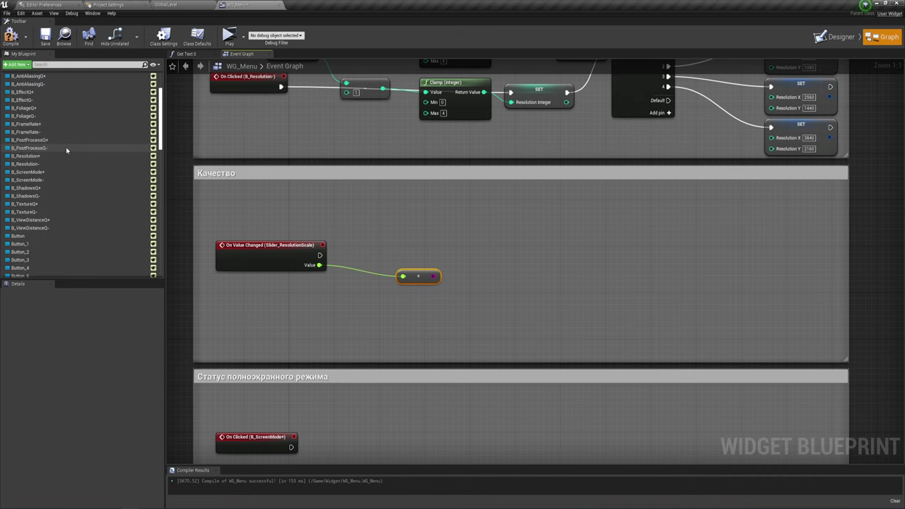
{"action": "scroll", "coordinate": [66, 150], "scroll_direction": "down", "scroll_amount": 5}
{"action": "scroll", "coordinate": [66, 152], "scroll_direction": "down", "scroll_amount": 5}
{"action": "scroll", "coordinate": [65, 155], "scroll_direction": "down", "scroll_amount": 5}
{"action": "scroll", "coordinate": [66, 156], "scroll_direction": "down", "scroll_amount": 2}
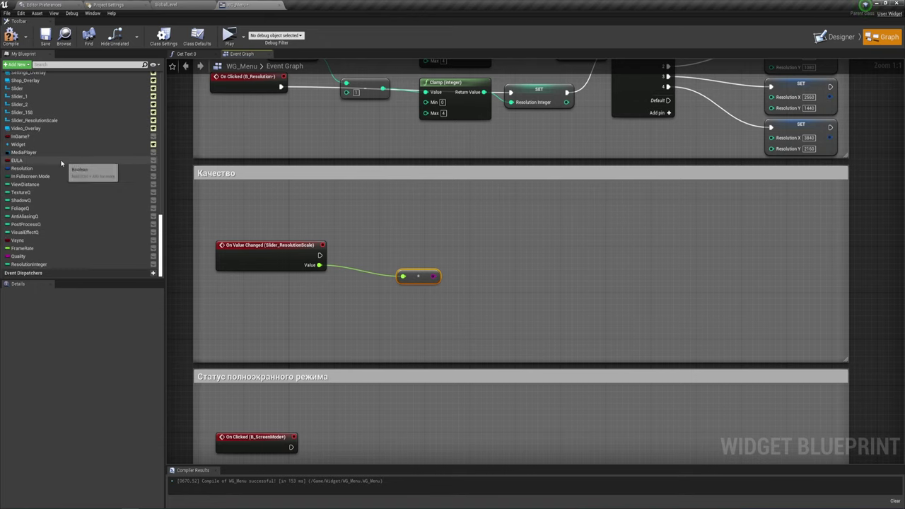
Add a SET Quality node run on value change and fed the converted string
{"action": "mouse_move", "coordinate": [21, 256]}
{"action": "left_mouse_down"}
{"action": "mouse_move", "coordinate": [365, 302]}
{"action": "mouse_move", "coordinate": [445, 254]}
{"action": "left_mouse_up"}
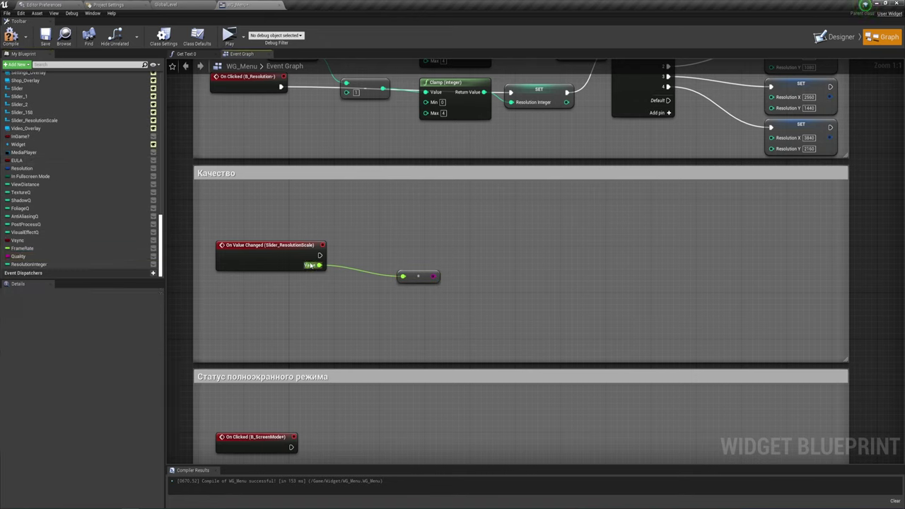
{"action": "mouse_move", "coordinate": [20, 256]}
{"action": "left_mouse_down", "text": "alt"}
{"action": "mouse_move", "coordinate": [453, 237]}
{"action": "mouse_move", "coordinate": [320, 256]}
{"action": "left_mouse_up", "text": "alt"}
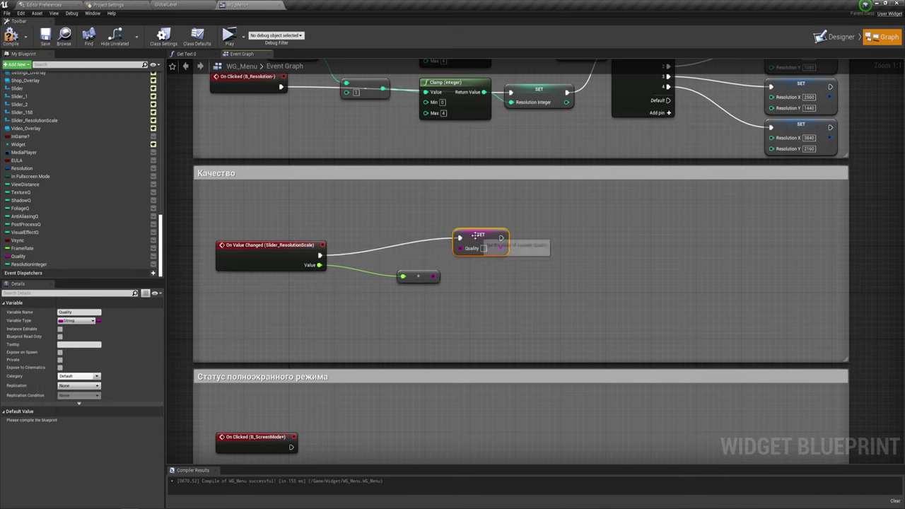
{"action": "left_click_drag", "start_coordinate": [476, 240], "coordinate": [482, 258]}
{"action": "left_click_drag", "start_coordinate": [433, 276], "coordinate": [464, 266]}
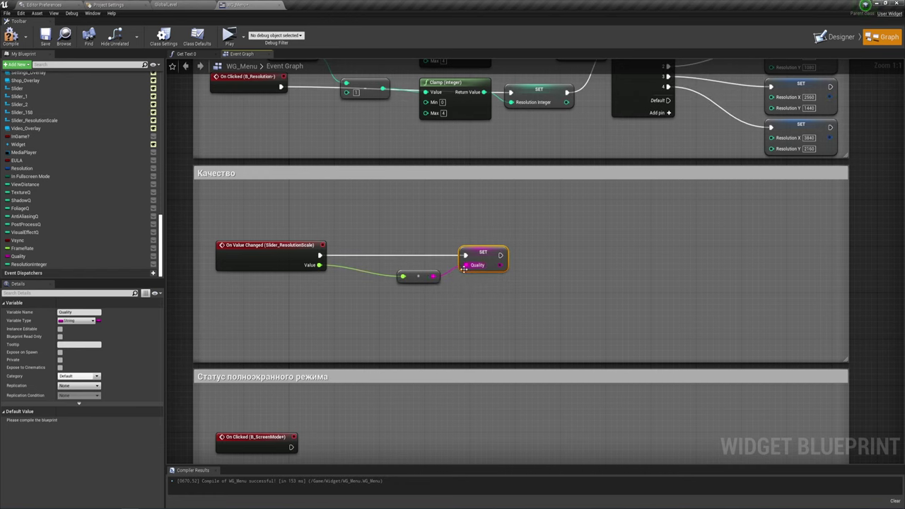
{"action": "left_click", "coordinate": [506, 304]}
{"action": "scroll", "coordinate": [506, 304], "scroll_direction": "down", "scroll_amount": 1}
{"action": "right_click_drag", "start_coordinate": [532, 306], "coordinate": [530, 222]}
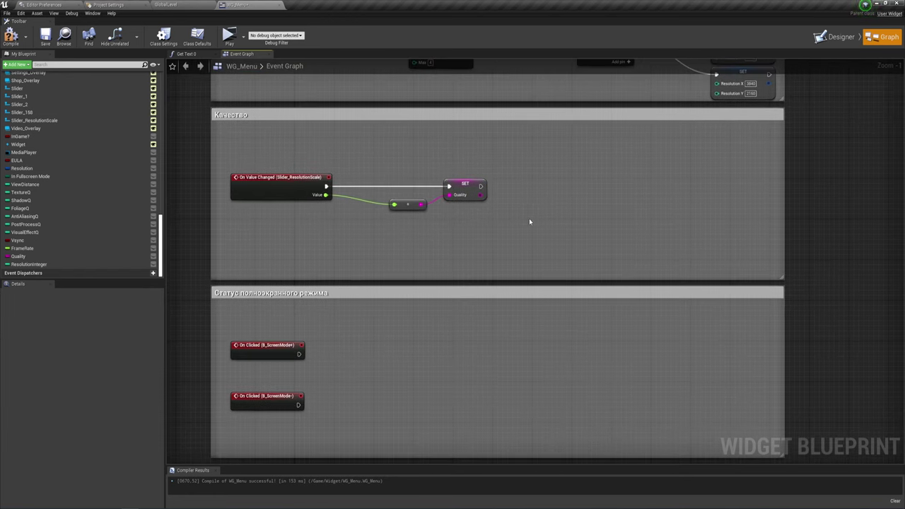
{"action": "left_click_drag", "start_coordinate": [413, 169], "coordinate": [516, 215]}
{"action": "scroll", "coordinate": [501, 244], "scroll_direction": "up", "scroll_amount": 1}
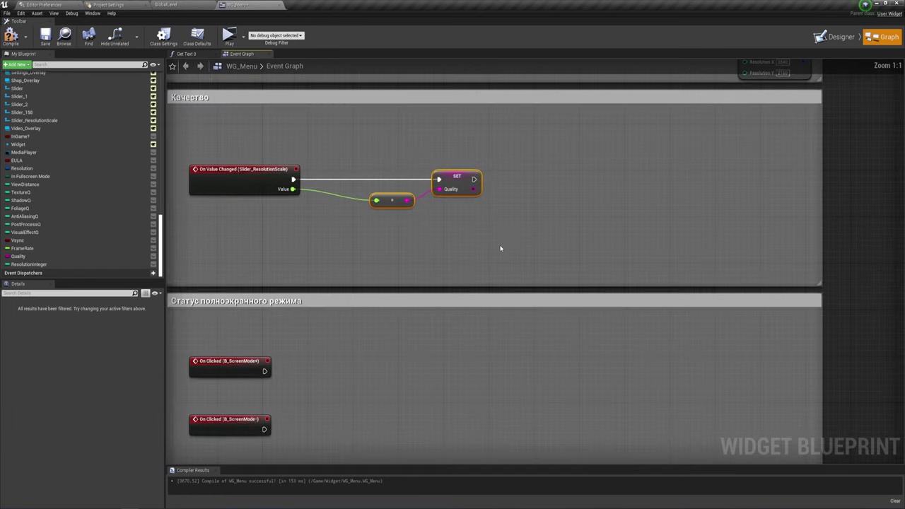
{"action": "mouse_move", "coordinate": [481, 236]}
{"action": "right_mouse_down"}
{"action": "mouse_move", "coordinate": [531, 132]}
{"action": "mouse_move", "coordinate": [476, 196]}
{"action": "right_mouse_up"}
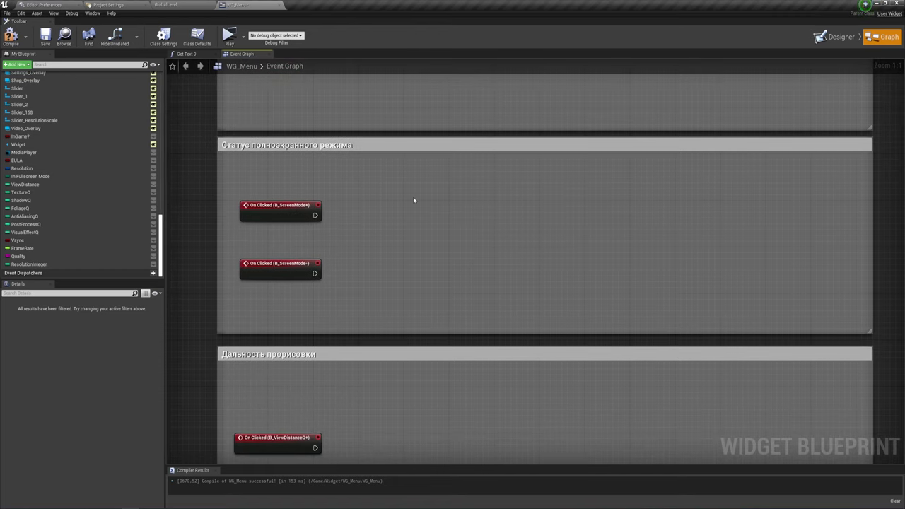
Place an In Fullscreen Mode getter between the B_ScreenMode events and search 'toint' from its pin
{"action": "right_click_drag", "start_coordinate": [414, 201], "coordinate": [385, 197]}
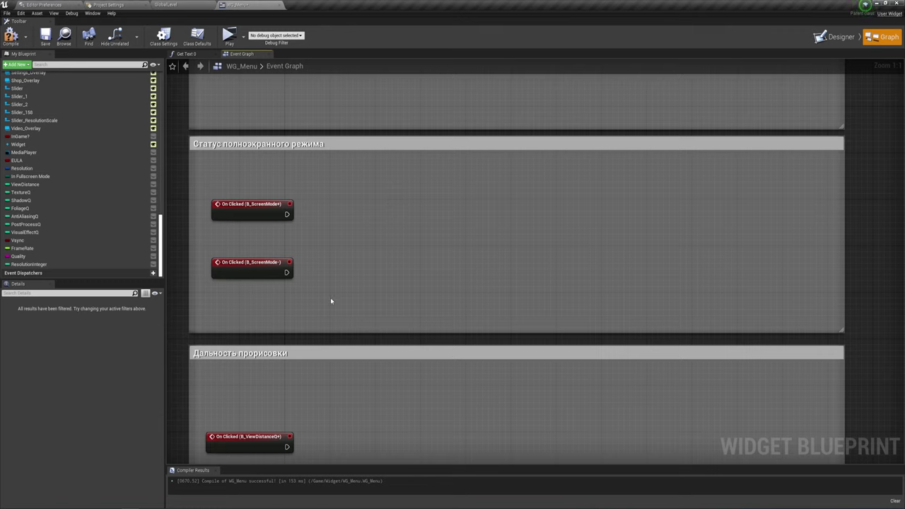
{"action": "left_click_drag", "start_coordinate": [216, 214], "coordinate": [216, 191]}
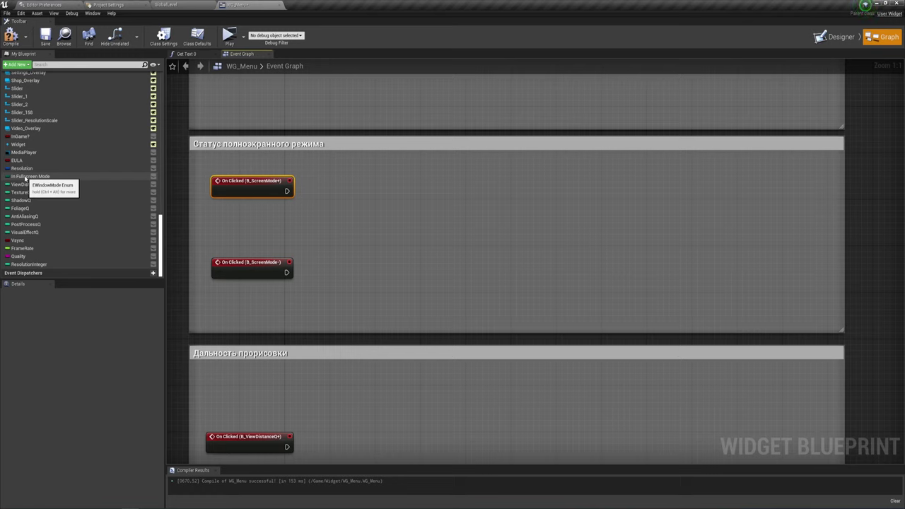
{"action": "mouse_move", "coordinate": [28, 177]}
{"action": "left_mouse_down"}
{"action": "mouse_move", "coordinate": [277, 235]}
{"action": "mouse_move", "coordinate": [263, 228]}
{"action": "left_mouse_up"}
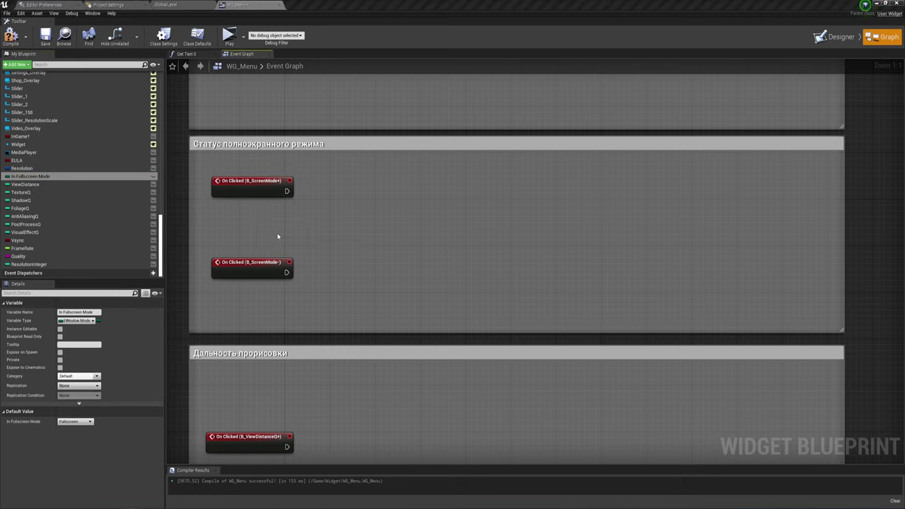
{"action": "left_click", "coordinate": [275, 235]}
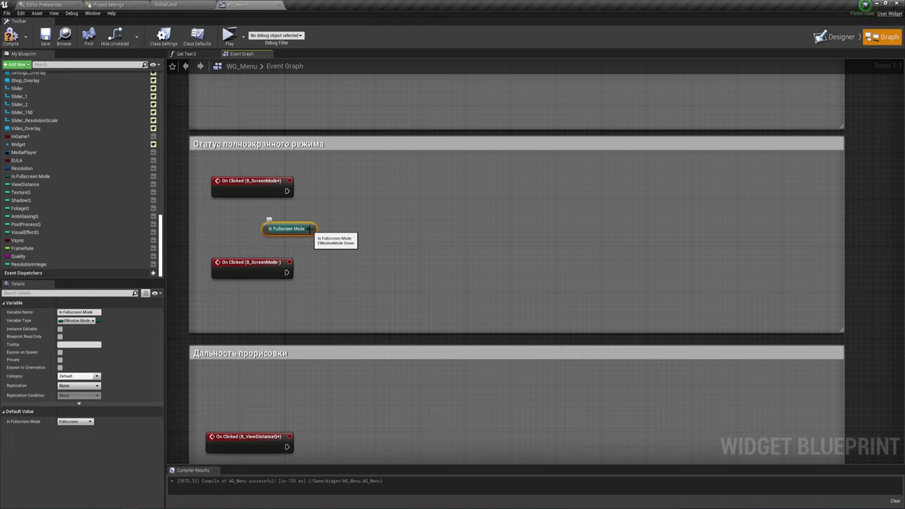
{"action": "left_click_drag", "start_coordinate": [309, 229], "coordinate": [363, 220]}
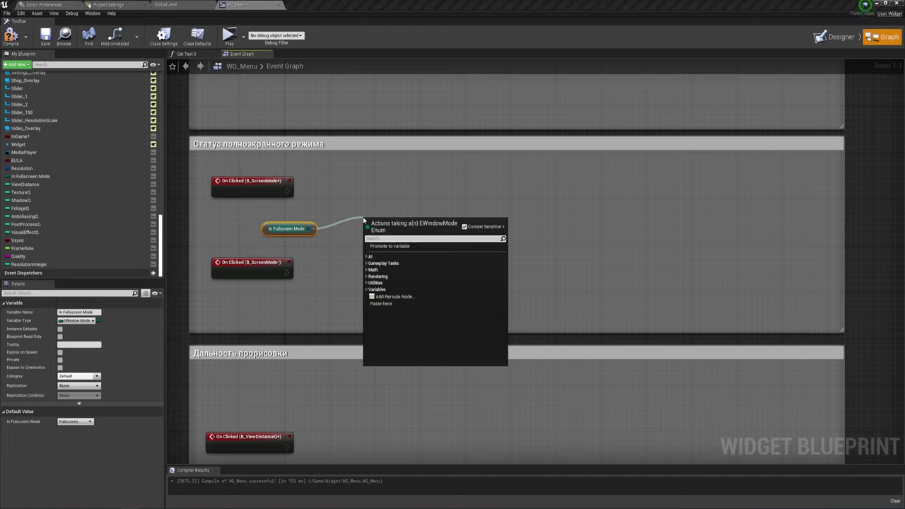
{"action": "left_click", "coordinate": [791, 248]}
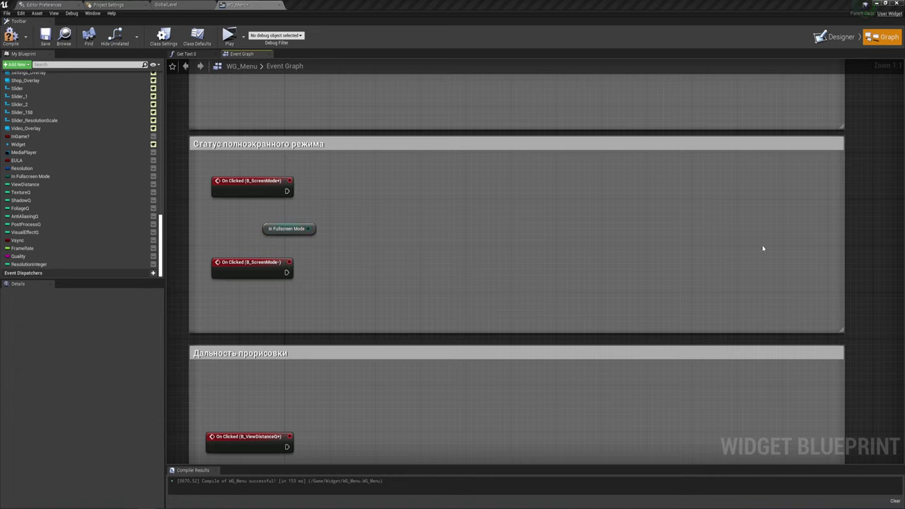
{"action": "left_click_drag", "start_coordinate": [309, 229], "coordinate": [354, 230]}
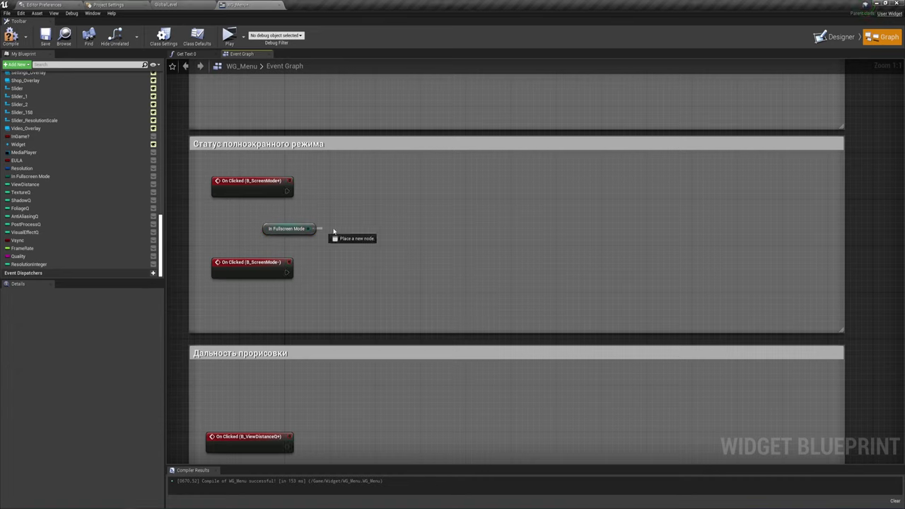
{"action": "type", "text": "to"}
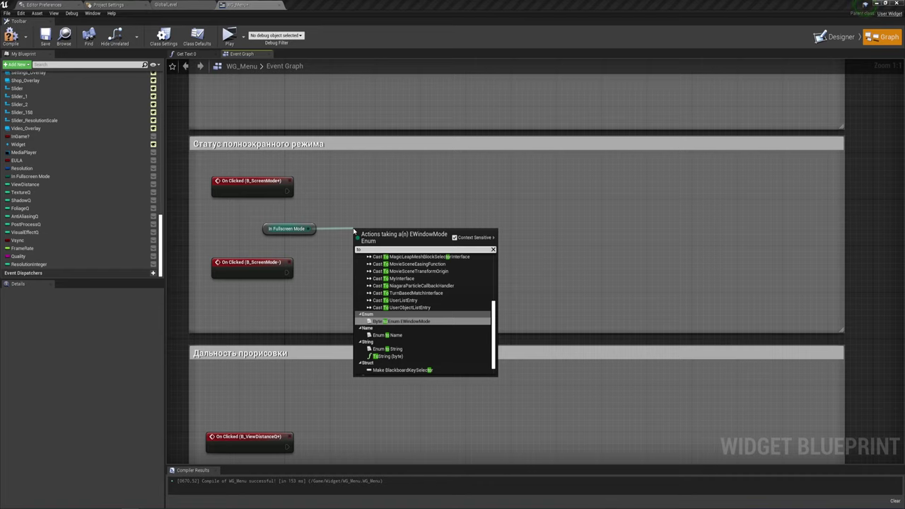
{"action": "type", "text": "int"}
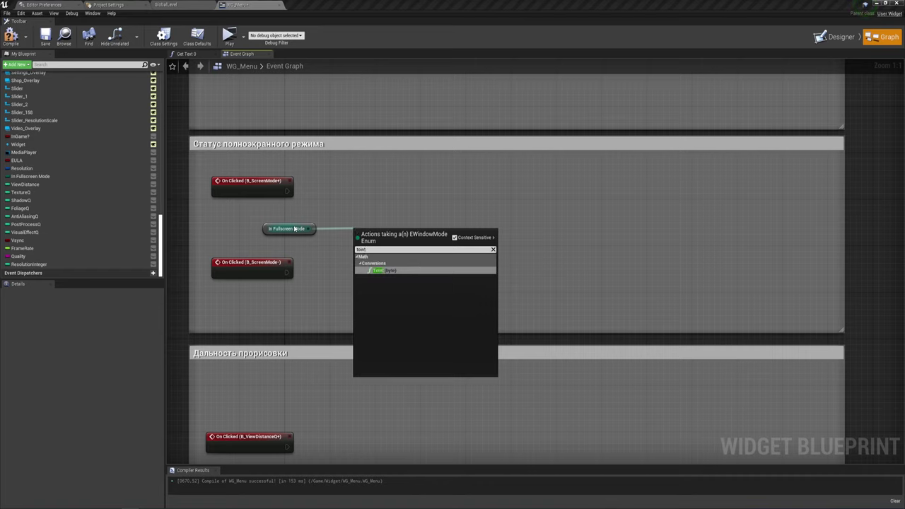
Convert In Fullscreen Mode with ToInt (byte) and branch it into integer add and subtract nodes
{"action": "left_click", "coordinate": [382, 271]}
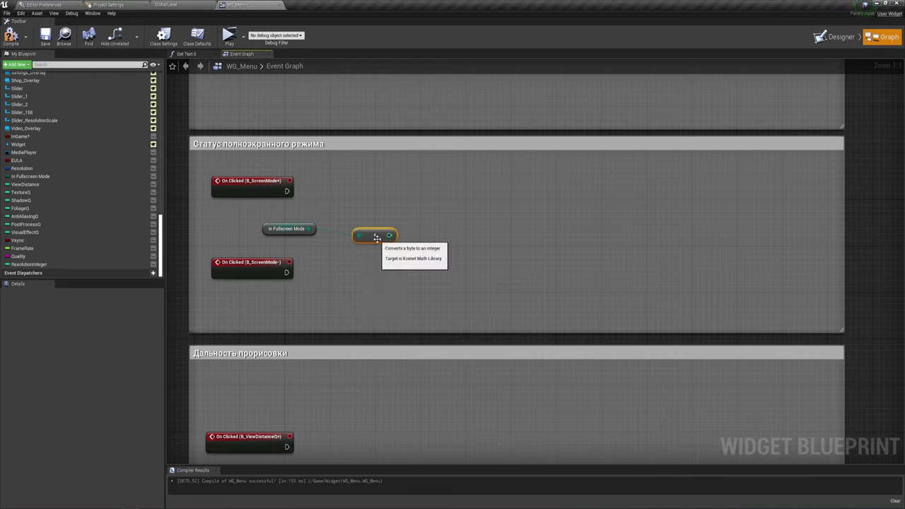
{"action": "mouse_move", "coordinate": [367, 234]}
{"action": "left_mouse_down"}
{"action": "mouse_move", "coordinate": [350, 234]}
{"action": "mouse_move", "coordinate": [391, 212]}
{"action": "left_mouse_up"}
{"action": "type", "text": "make array"}
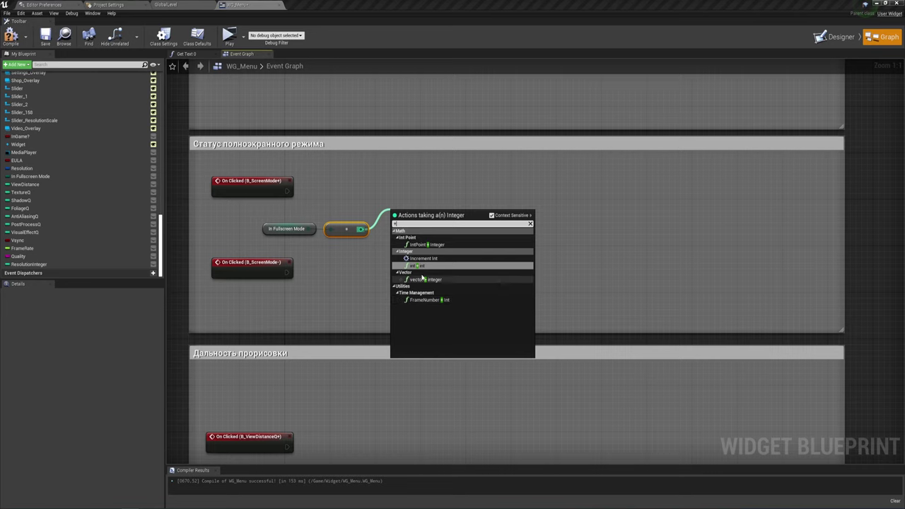
{"action": "left_click", "coordinate": [417, 263]}
{"action": "left_click_drag", "start_coordinate": [360, 229], "coordinate": [402, 259]}
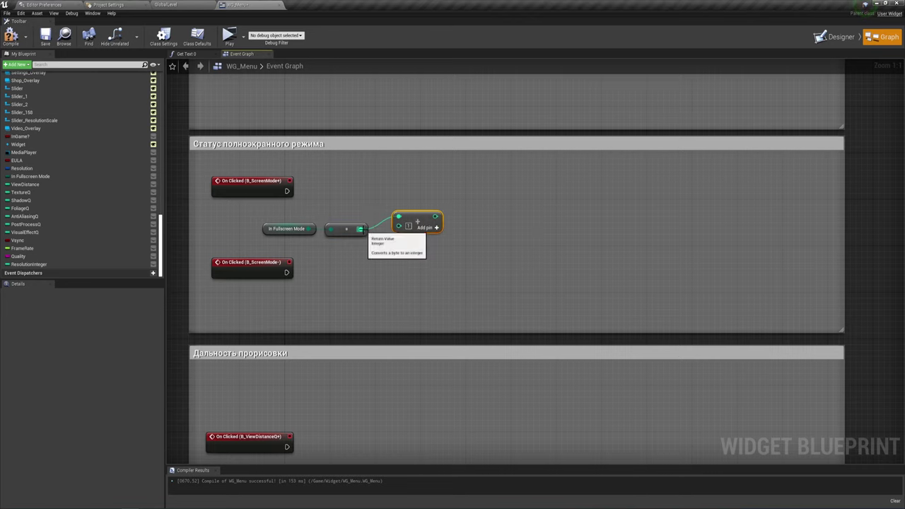
{"action": "type", "text": "-"}
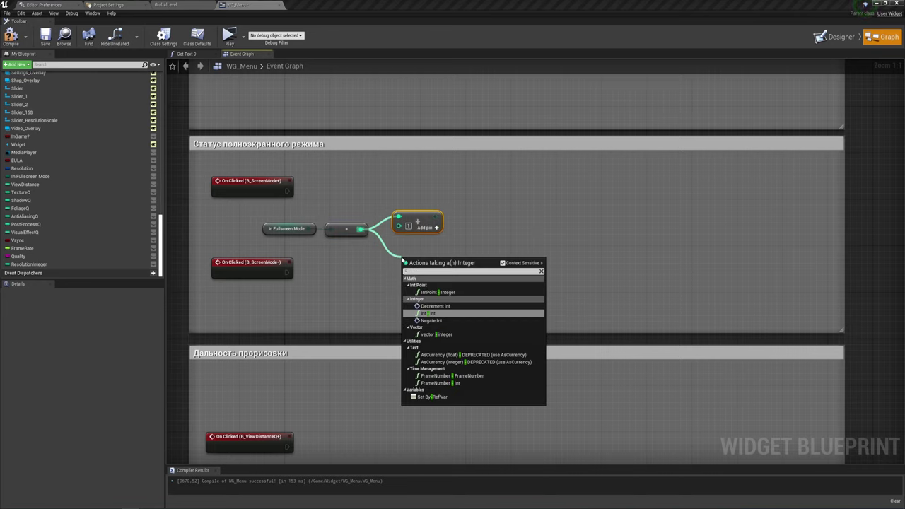
{"action": "left_click", "coordinate": [433, 313]}
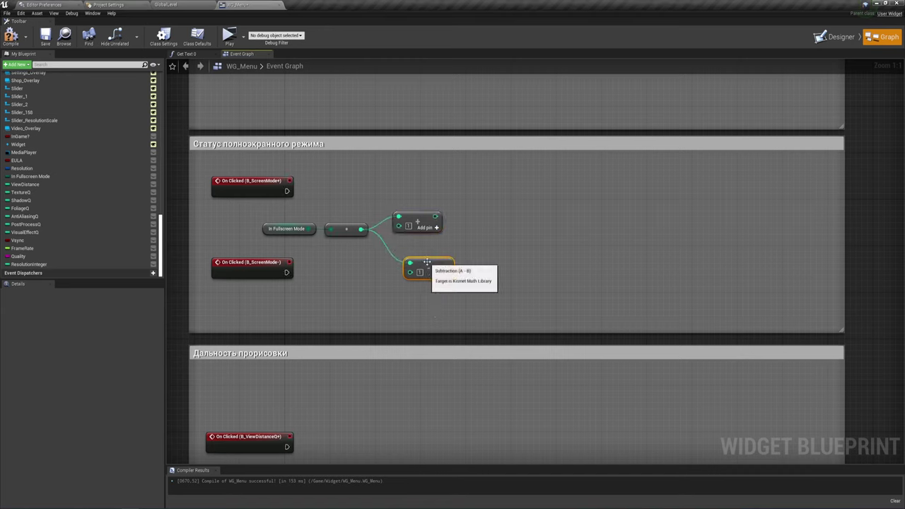
{"action": "left_click_drag", "start_coordinate": [428, 261], "coordinate": [416, 244]}
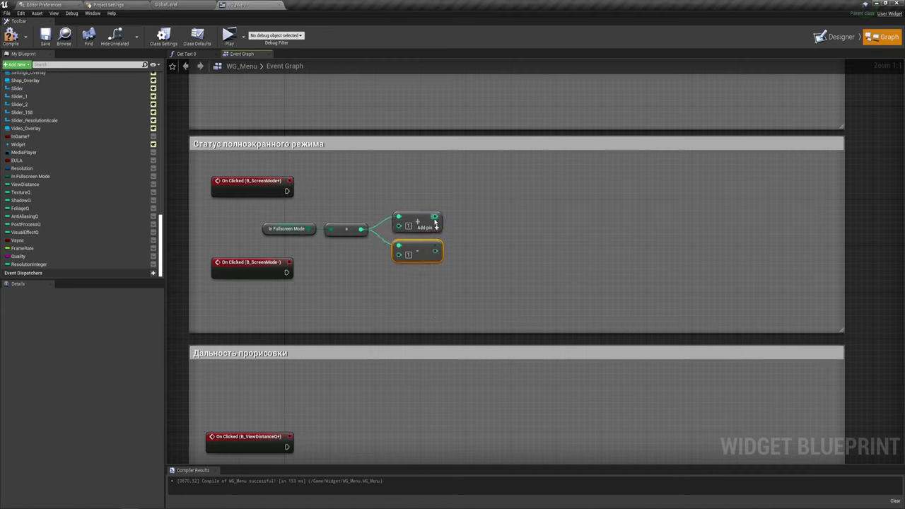
Feed the add result into a Clamp (Integer) and the subtract result into a copied Clamp
{"action": "left_click_drag", "start_coordinate": [435, 217], "coordinate": [530, 197]}
{"action": "type", "text": "cla"}
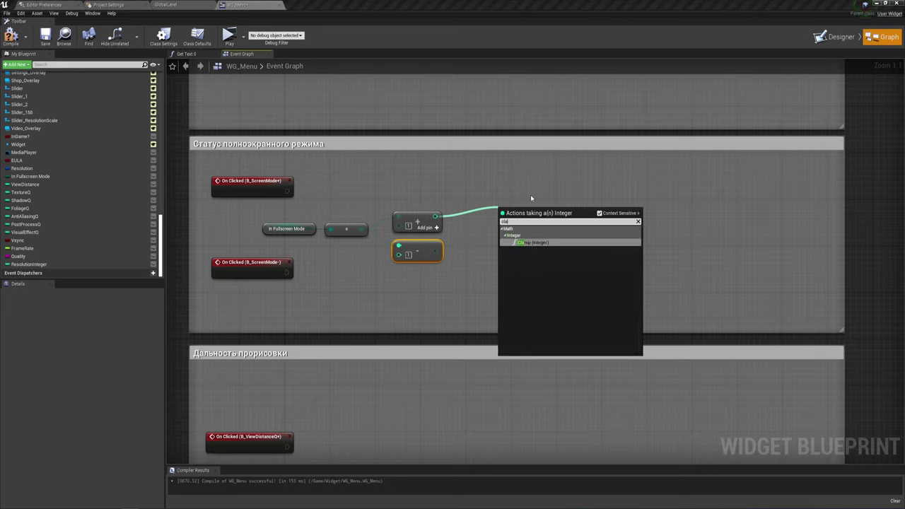
{"action": "left_click", "coordinate": [527, 244]}
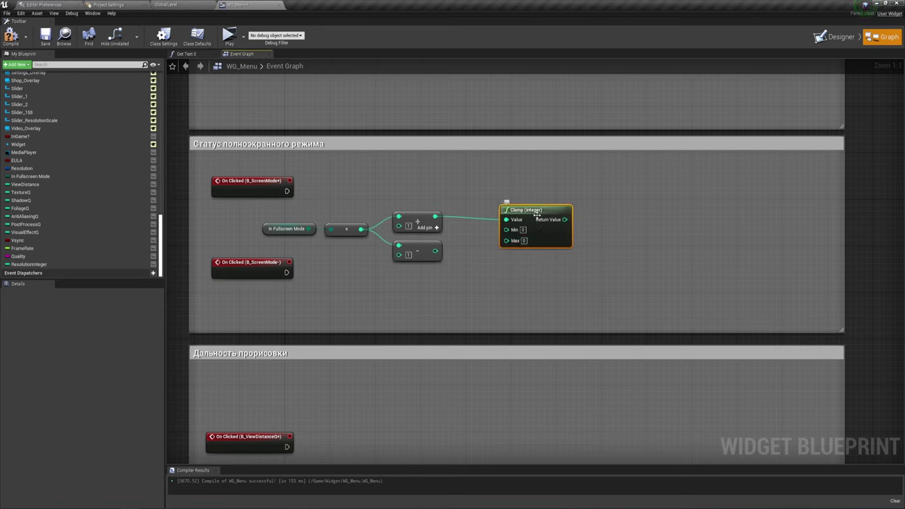
{"action": "left_click_drag", "start_coordinate": [537, 215], "coordinate": [509, 204]}
{"action": "key", "text": "ctrl+c"}
{"action": "key", "text": "ctrl+v"}
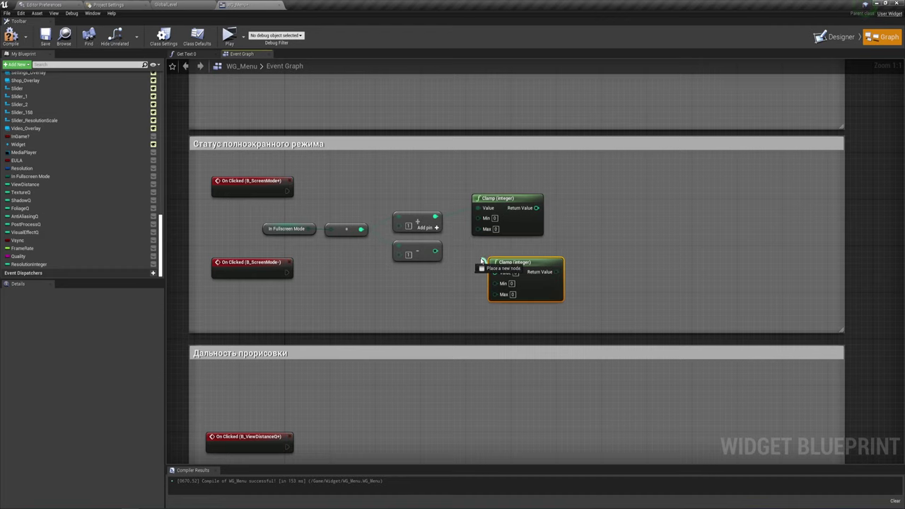
{"action": "mouse_move", "coordinate": [435, 251]}
{"action": "left_mouse_down"}
{"action": "mouse_move", "coordinate": [493, 272]}
{"action": "mouse_move", "coordinate": [509, 260]}
{"action": "left_mouse_up"}
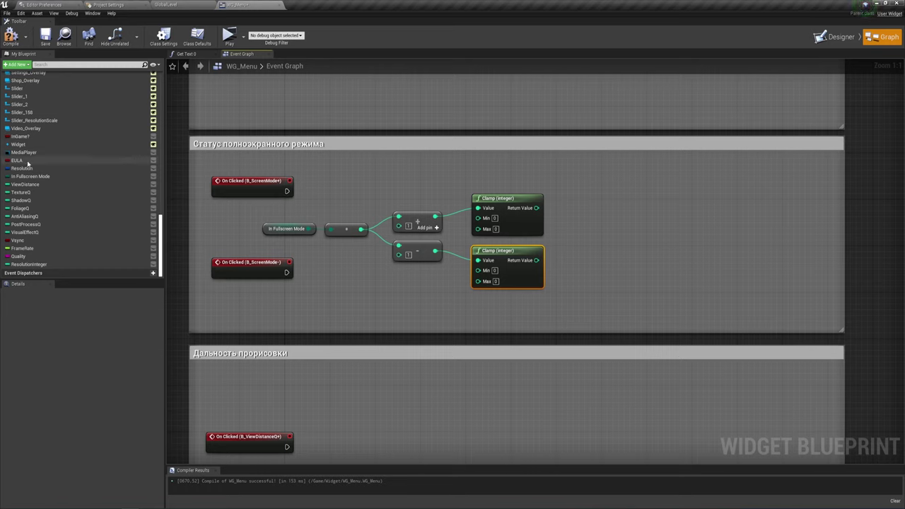
Add two SET In Fullscreen Mode nodes; run the top from B_ScreenMode+, fed via ToByte from the top Clamp
{"action": "left_click_drag", "start_coordinate": [31, 176], "coordinate": [553, 194]}
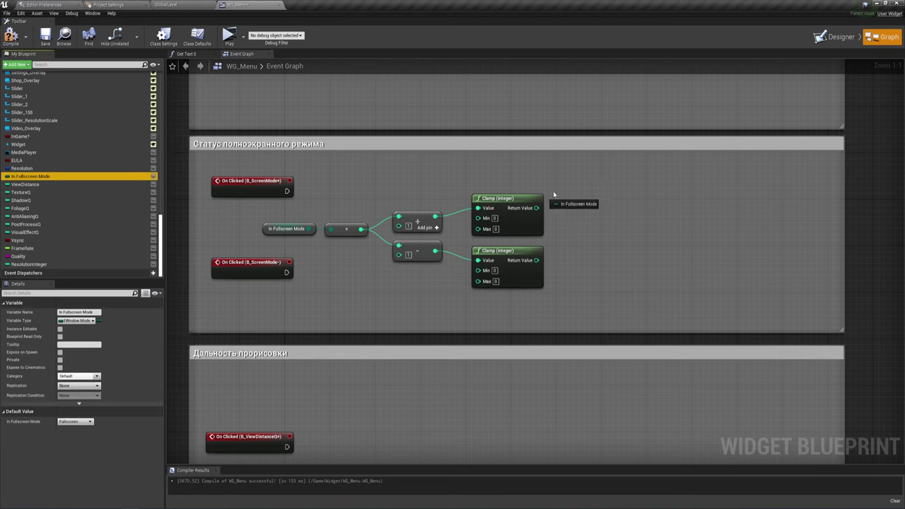
{"action": "left_click_drag", "start_coordinate": [596, 173], "coordinate": [598, 175], "text": "alt"}
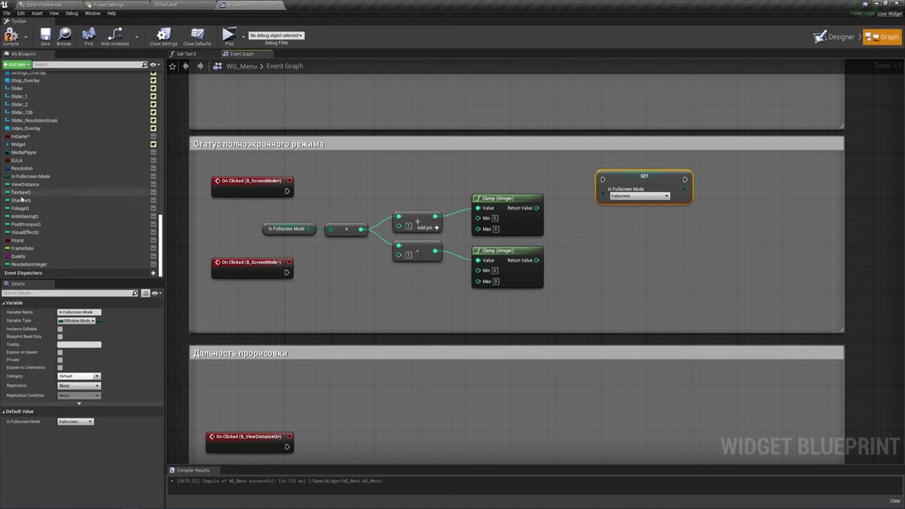
{"action": "mouse_move", "coordinate": [30, 176]}
{"action": "left_mouse_down"}
{"action": "mouse_move", "coordinate": [601, 242]}
{"action": "mouse_move", "coordinate": [286, 273]}
{"action": "left_mouse_up"}
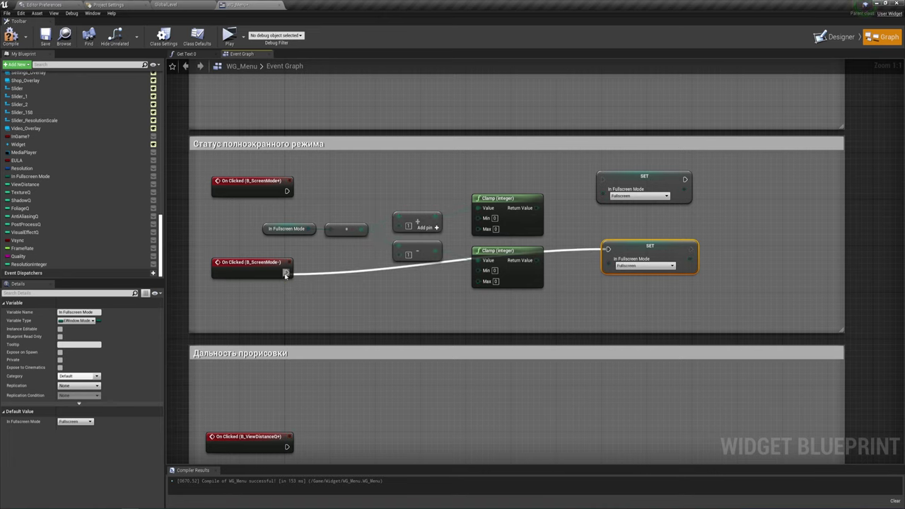
{"action": "left_click_drag", "start_coordinate": [287, 191], "coordinate": [701, 176]}
{"action": "mouse_move", "coordinate": [537, 208]}
{"action": "left_mouse_down"}
{"action": "mouse_move", "coordinate": [659, 196]}
{"action": "mouse_move", "coordinate": [567, 205]}
{"action": "left_mouse_up"}
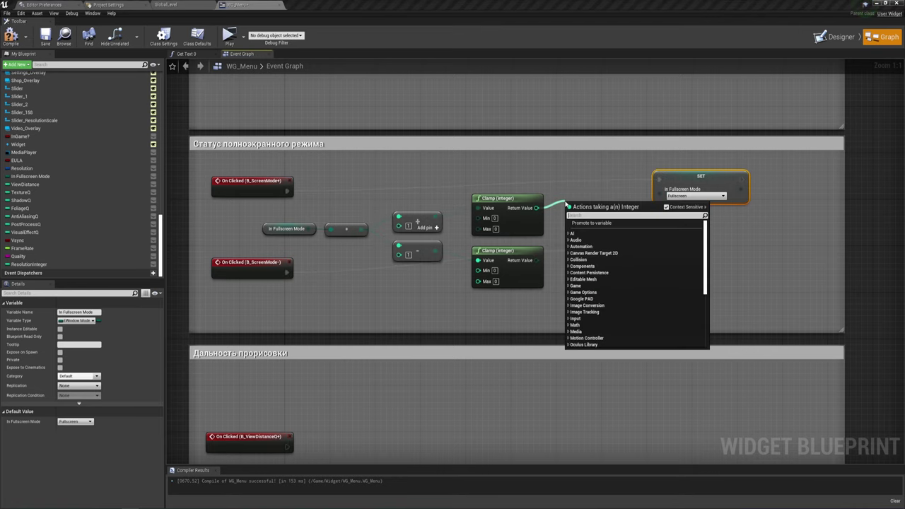
{"action": "type", "text": "to"}
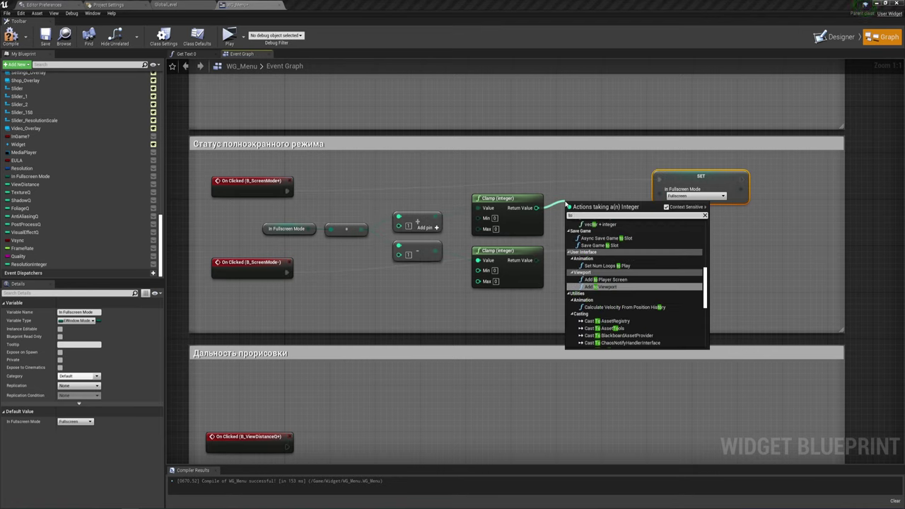
{"action": "type", "text": "by"}
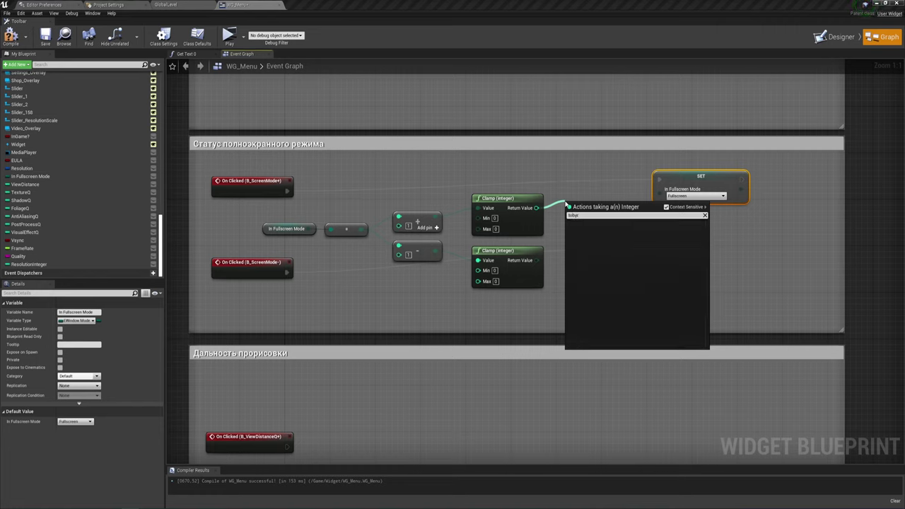
{"action": "key", "text": "Return"}
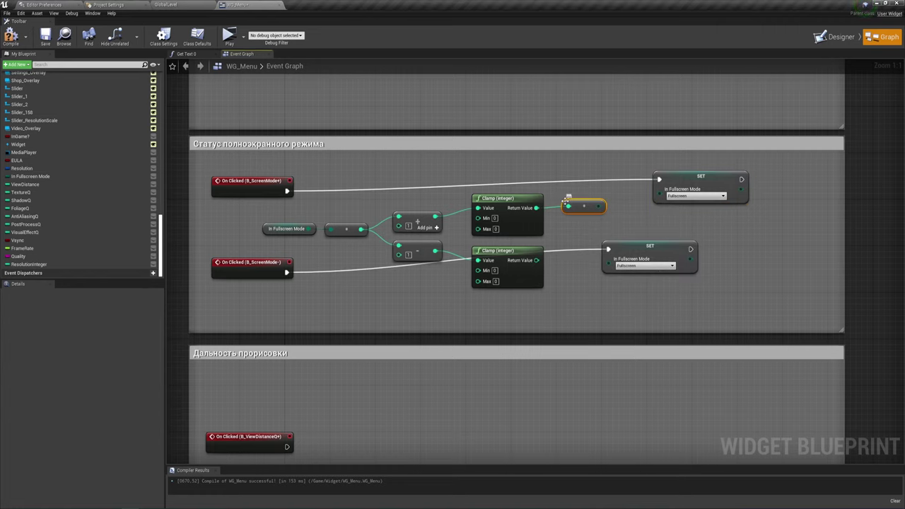
{"action": "left_click_drag", "start_coordinate": [600, 206], "coordinate": [661, 195]}
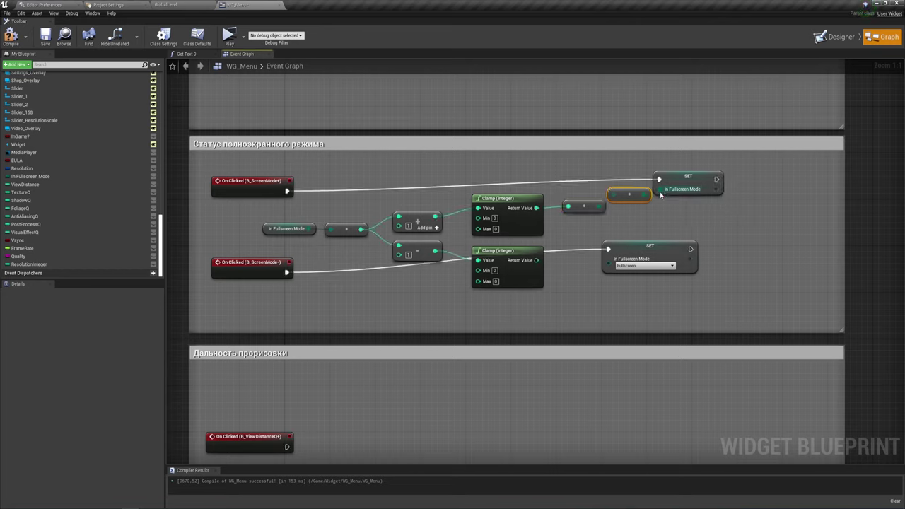
Route the lower Clamp through a ToByte node into the lower In Fullscreen Mode setter
{"action": "left_click_drag", "start_coordinate": [536, 260], "coordinate": [576, 273]}
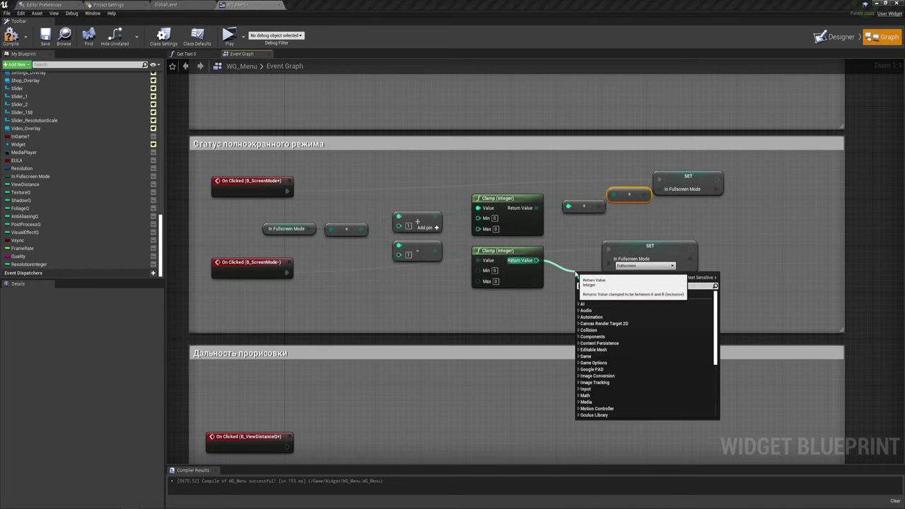
{"action": "type", "text": "toby"}
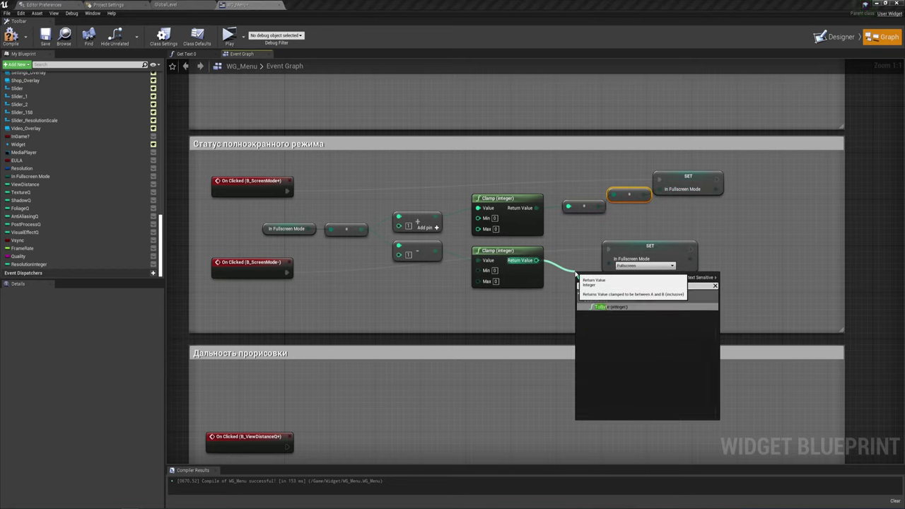
{"action": "key", "text": "Return"}
{"action": "left_click_drag", "start_coordinate": [648, 255], "coordinate": [699, 262]}
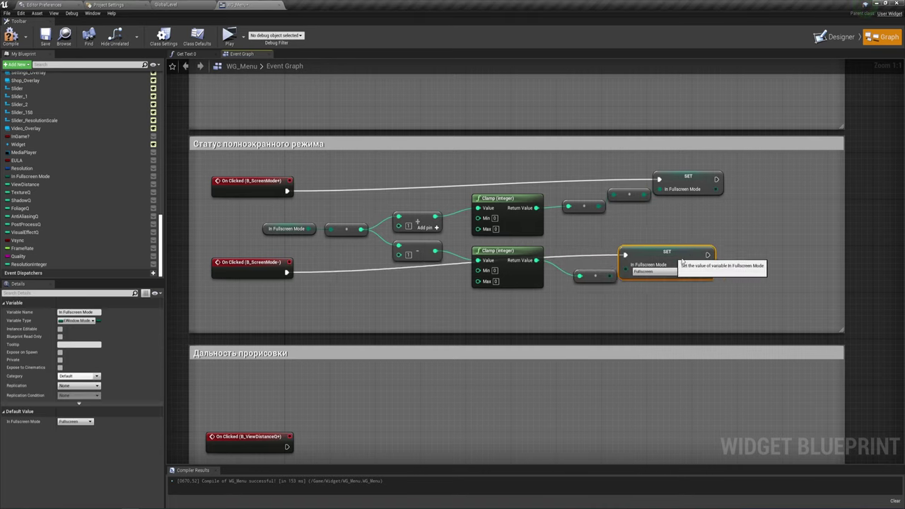
{"action": "left_click_drag", "start_coordinate": [611, 276], "coordinate": [661, 275]}
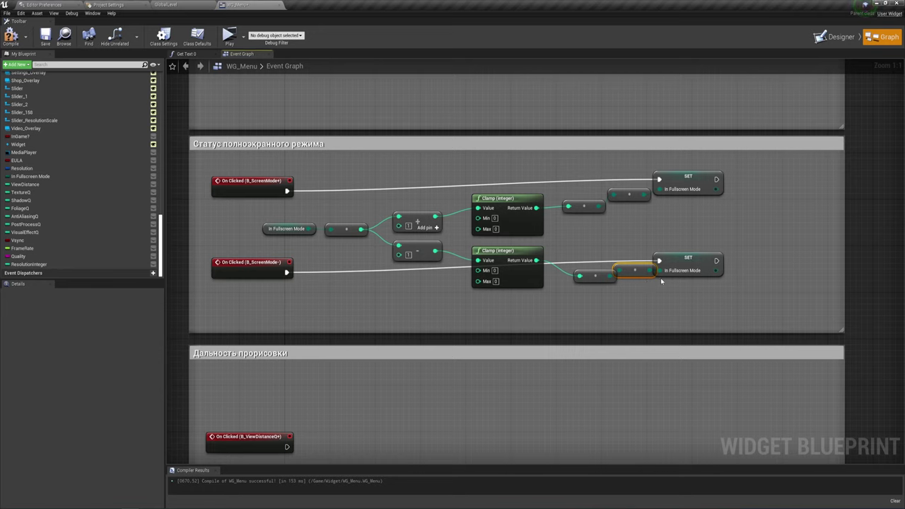
{"action": "key", "text": "ctrl+z"}
{"action": "left_click", "coordinate": [676, 269]}
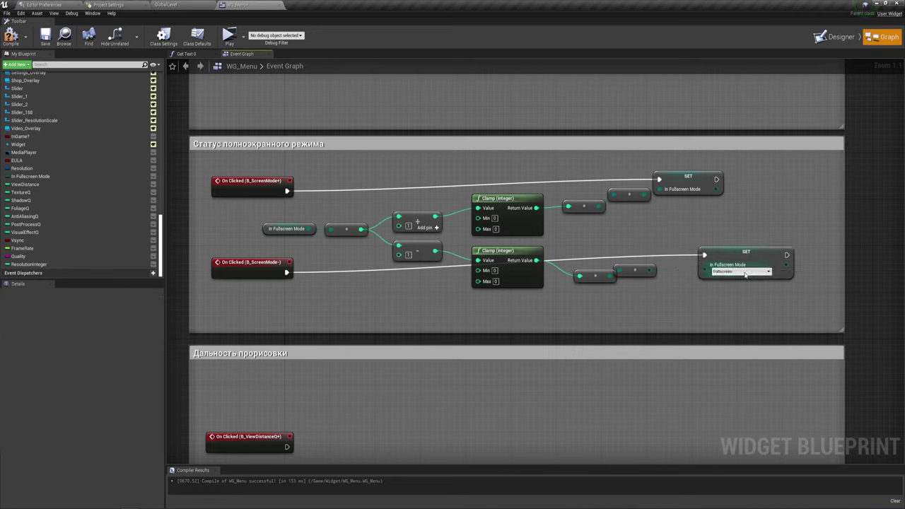
{"action": "left_click", "coordinate": [745, 273]}
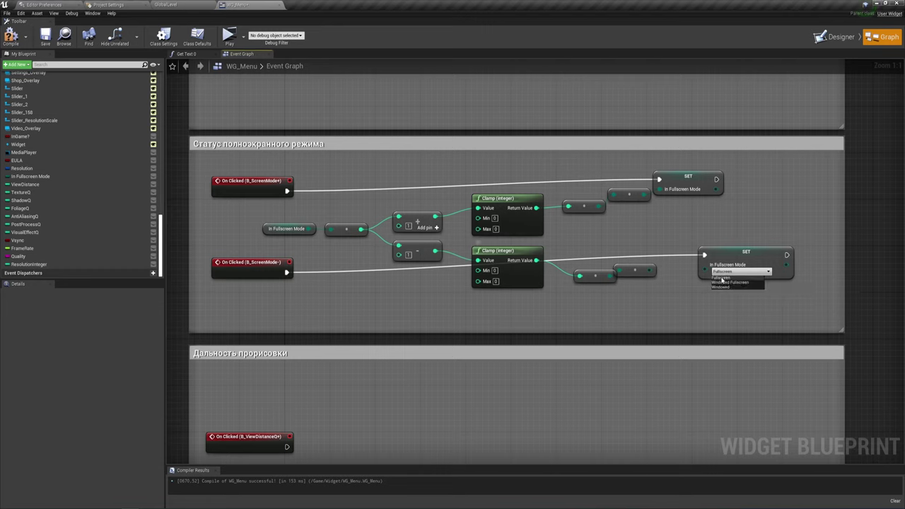
{"action": "left_click", "coordinate": [721, 278]}
{"action": "left_click_drag", "start_coordinate": [704, 264], "coordinate": [651, 270]}
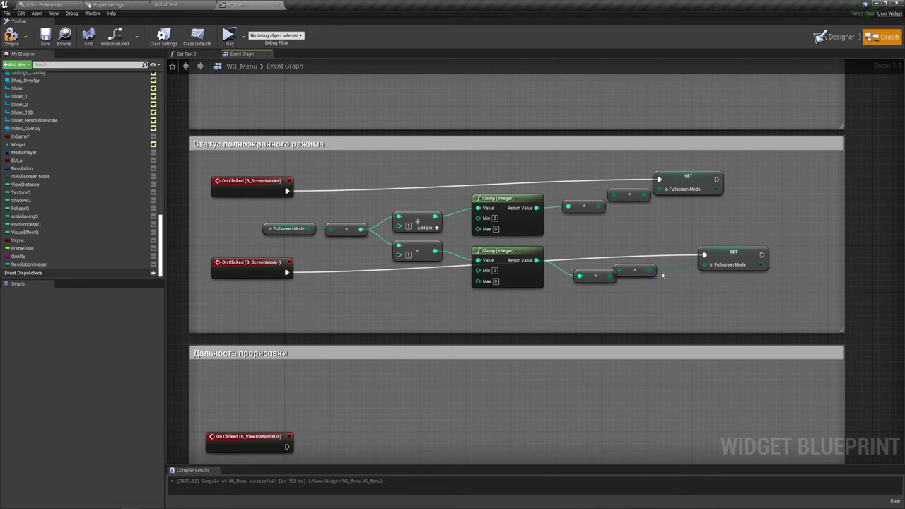
{"action": "left_click_drag", "start_coordinate": [722, 259], "coordinate": [693, 263]}
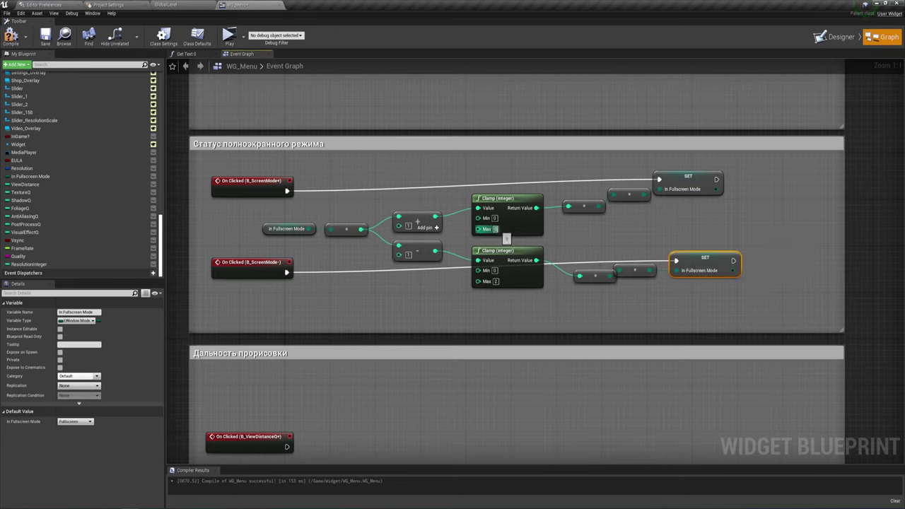
{"action": "left_click", "coordinate": [598, 238]}
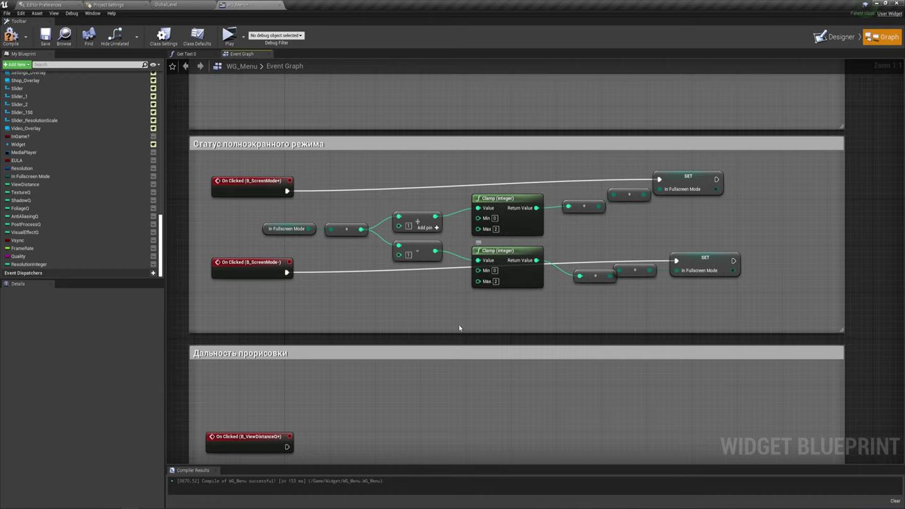
{"action": "right_click_drag", "start_coordinate": [460, 328], "coordinate": [478, 157]}
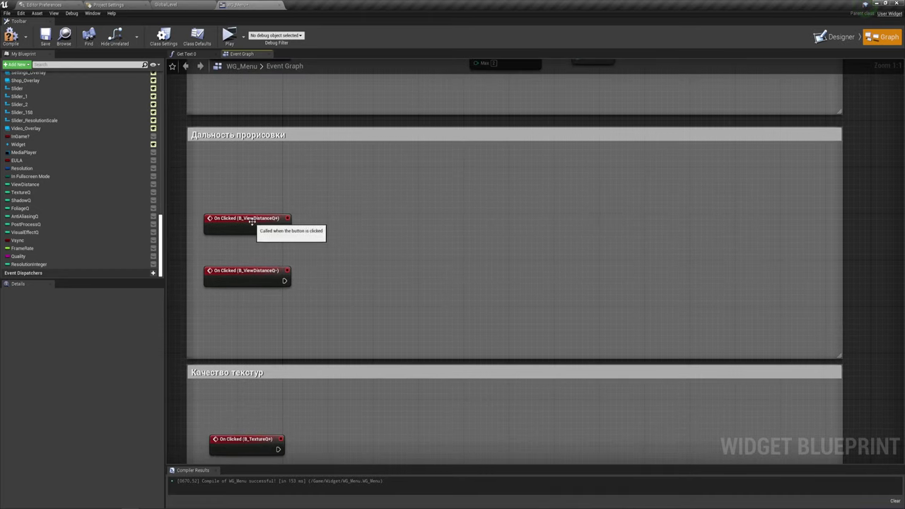
Add a View Distance getter feeding an integer add node and an integer subtract node
{"action": "left_click_drag", "start_coordinate": [250, 220], "coordinate": [250, 172]}
{"action": "left_click_drag", "start_coordinate": [246, 276], "coordinate": [246, 305]}
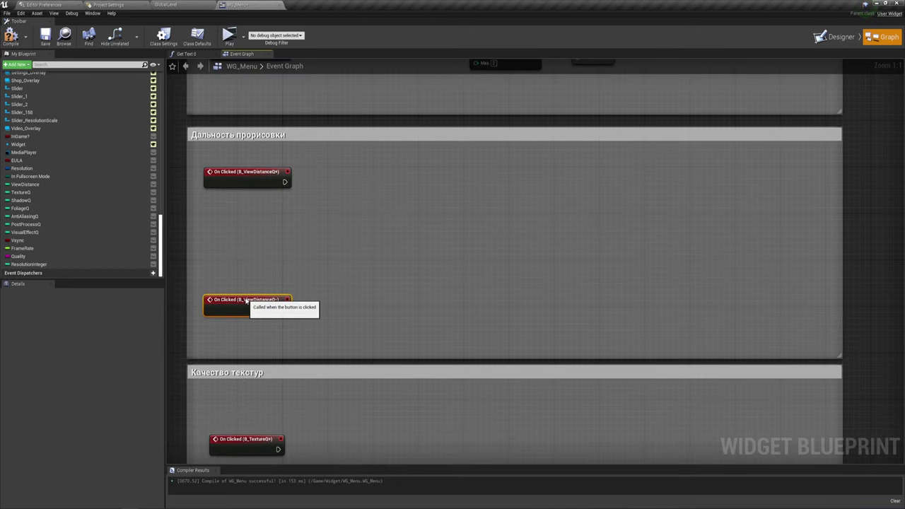
{"action": "right_click_drag", "start_coordinate": [372, 264], "coordinate": [377, 267]}
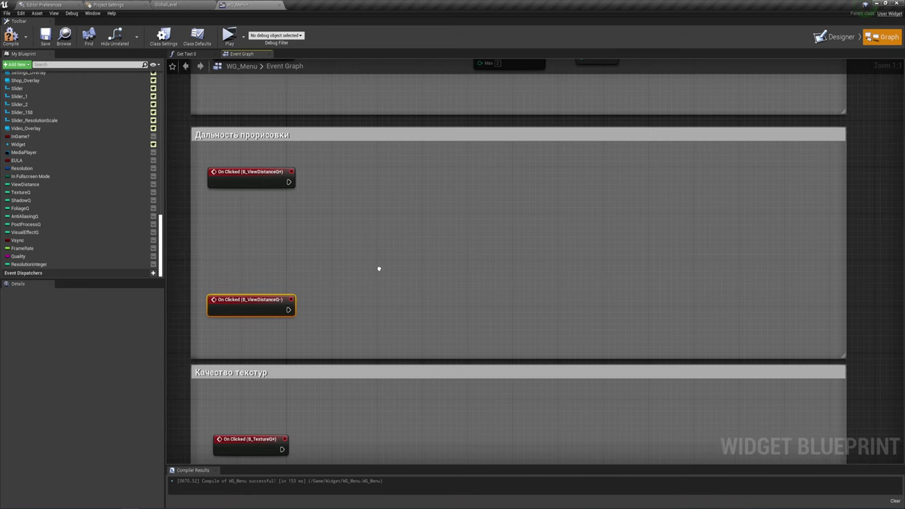
{"action": "left_click_drag", "start_coordinate": [23, 185], "coordinate": [269, 241], "text": "ctrl"}
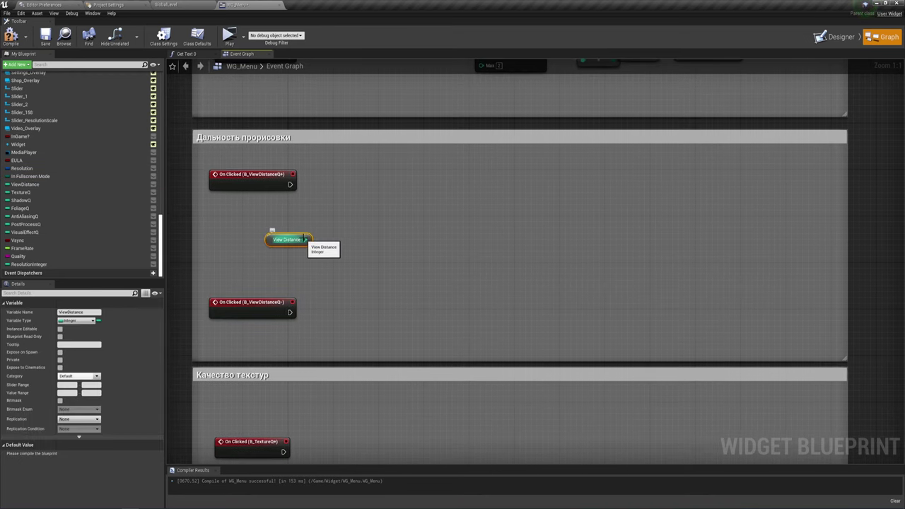
{"action": "left_click_drag", "start_coordinate": [304, 239], "coordinate": [357, 198]}
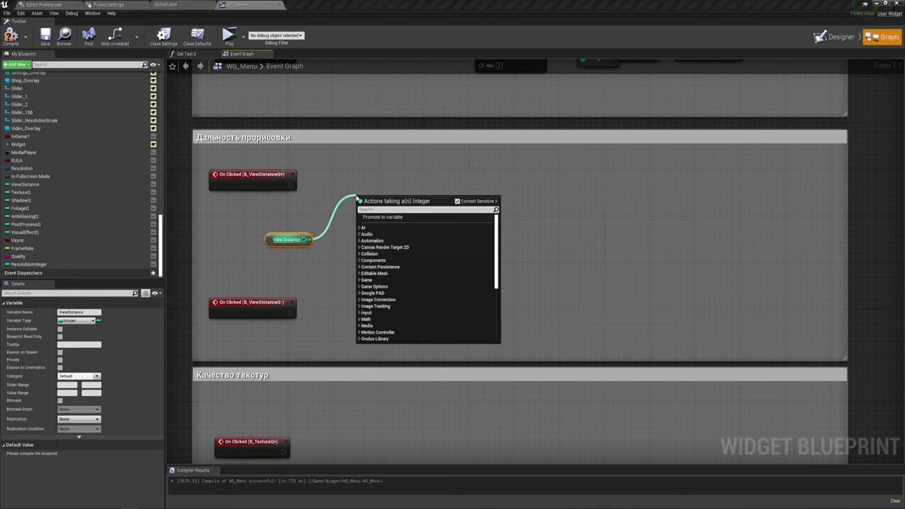
{"action": "type", "text": "+"}
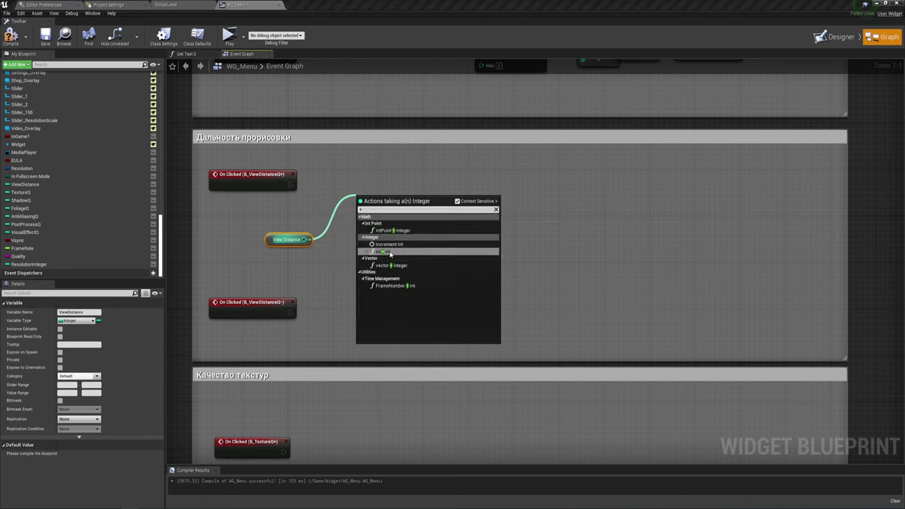
{"action": "left_click", "coordinate": [391, 252]}
{"action": "left_click_drag", "start_coordinate": [304, 239], "coordinate": [367, 299]}
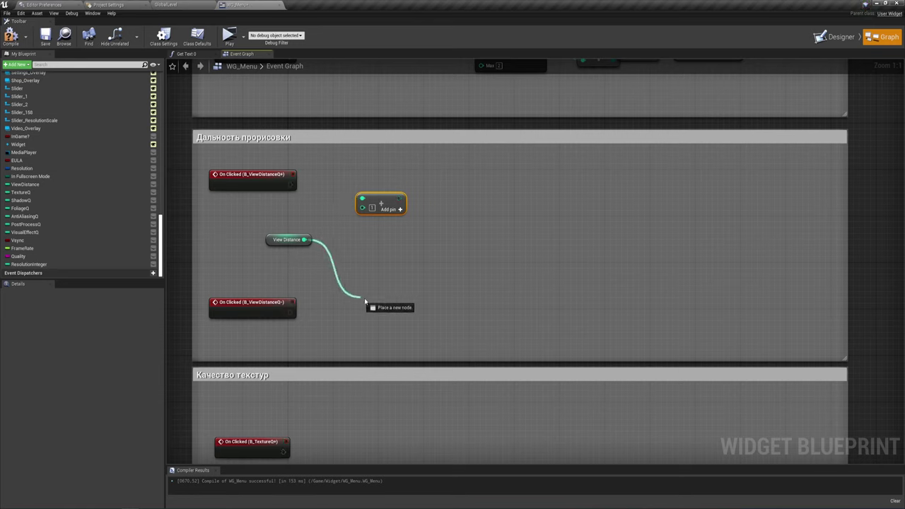
{"action": "type", "text": "-"}
{"action": "left_click", "coordinate": [397, 354]}
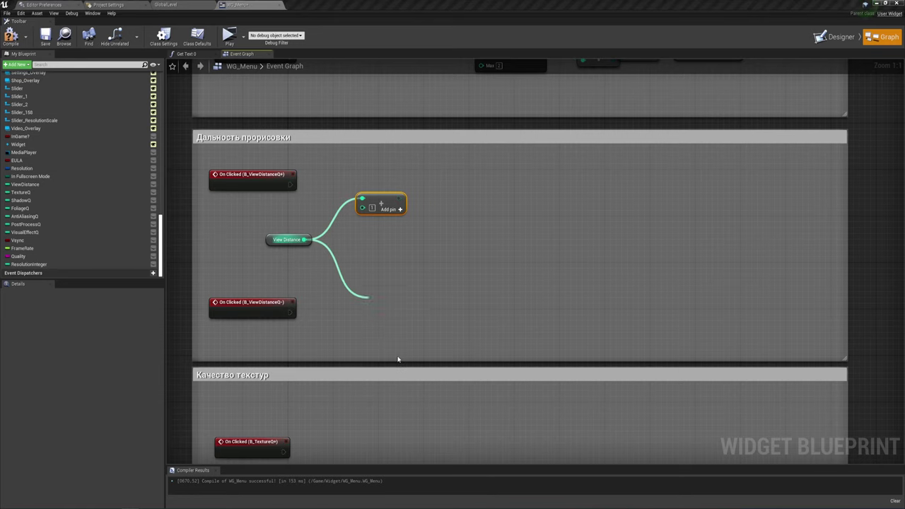
{"action": "left_click_drag", "start_coordinate": [401, 309], "coordinate": [387, 276]}
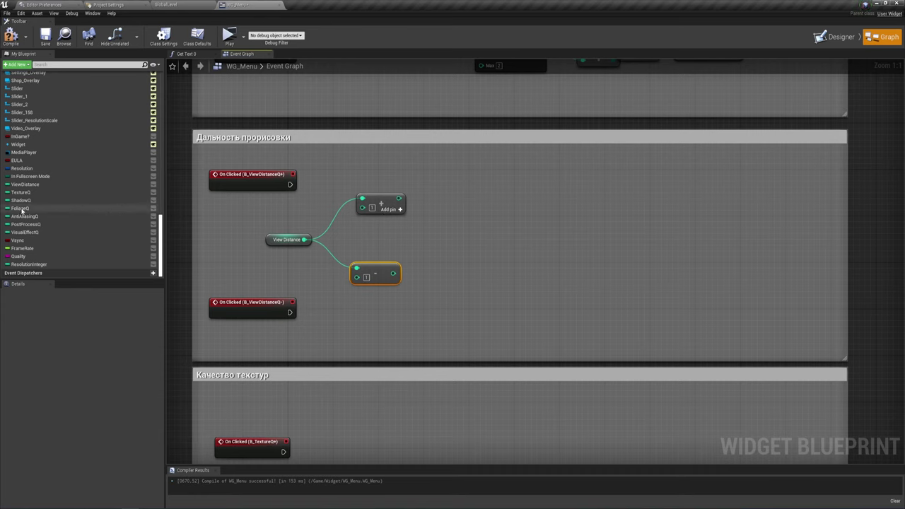
Place two SET ViewDistance nodes and search for a Clamp node
{"action": "left_click_drag", "start_coordinate": [23, 184], "coordinate": [513, 174]}
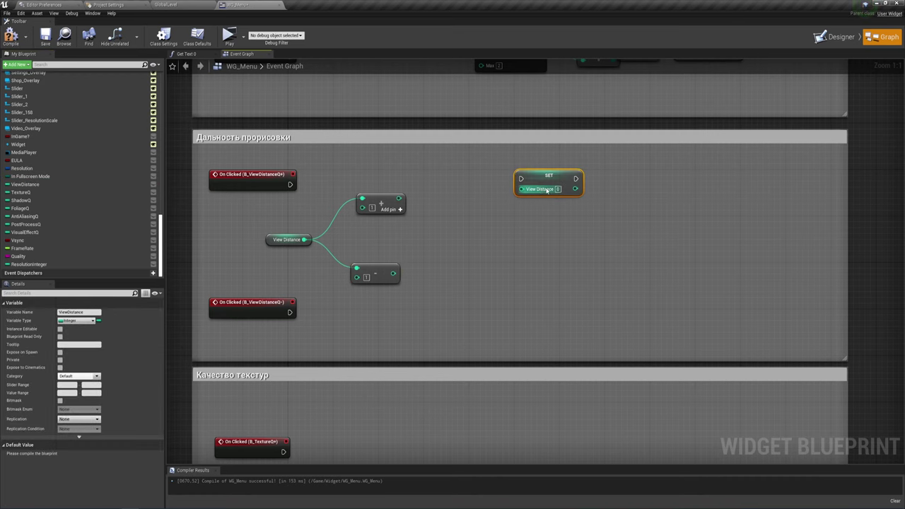
{"action": "mouse_move", "coordinate": [22, 184]}
{"action": "left_mouse_down"}
{"action": "mouse_move", "coordinate": [467, 223]}
{"action": "mouse_move", "coordinate": [516, 292]}
{"action": "left_mouse_up"}
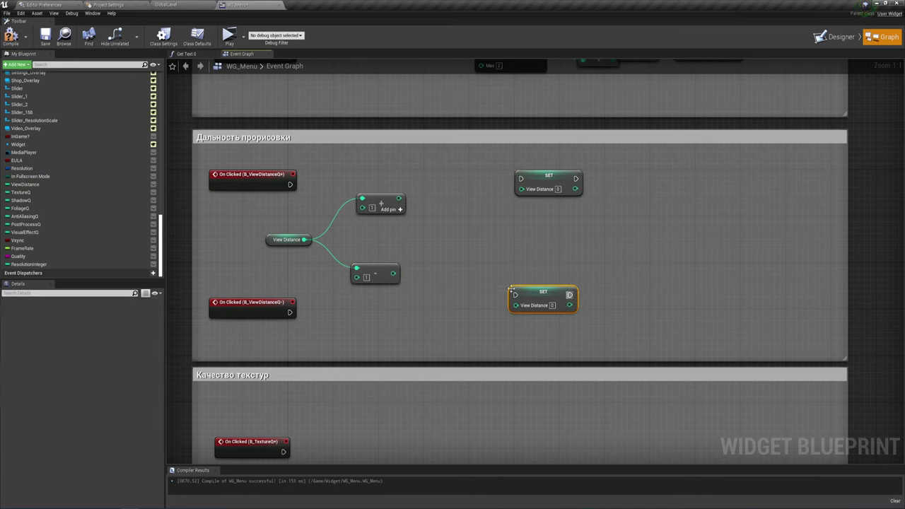
{"action": "left_click_drag", "start_coordinate": [394, 274], "coordinate": [426, 280]}
{"action": "type", "text": "clamp"}
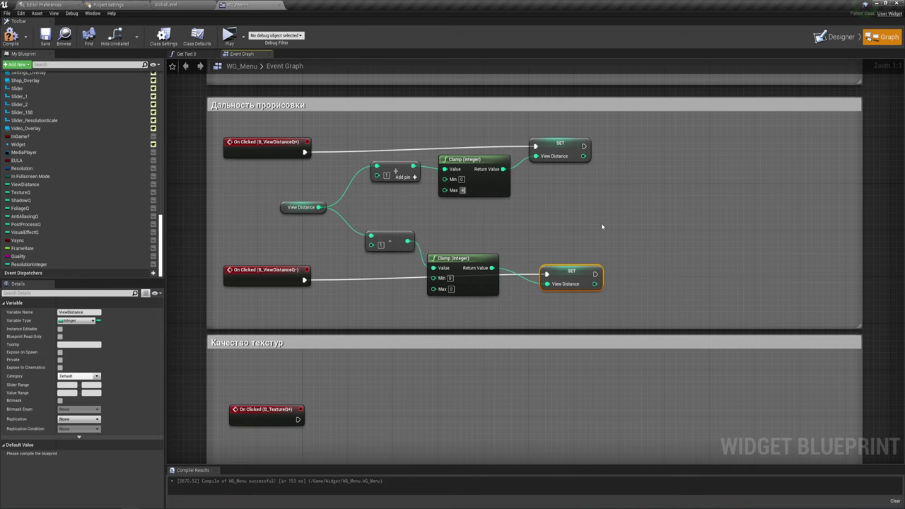
{"action": "right_click_drag", "start_coordinate": [535, 132], "coordinate": [613, 136]}
{"action": "scroll", "coordinate": [613, 135], "scroll_direction": "down", "scroll_amount": 5}
{"action": "scroll", "coordinate": [495, 177], "scroll_direction": "up", "scroll_amount": 3}
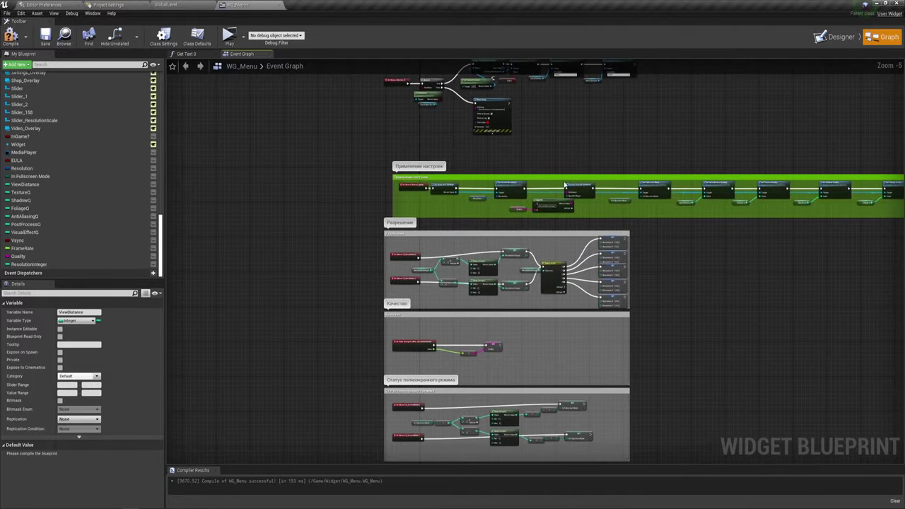
{"action": "scroll", "coordinate": [460, 163], "scroll_direction": "up", "scroll_amount": 2}
{"action": "scroll", "coordinate": [445, 156], "scroll_direction": "down", "scroll_amount": 1}
{"action": "scroll", "coordinate": [495, 170], "scroll_direction": "down", "scroll_amount": 3}
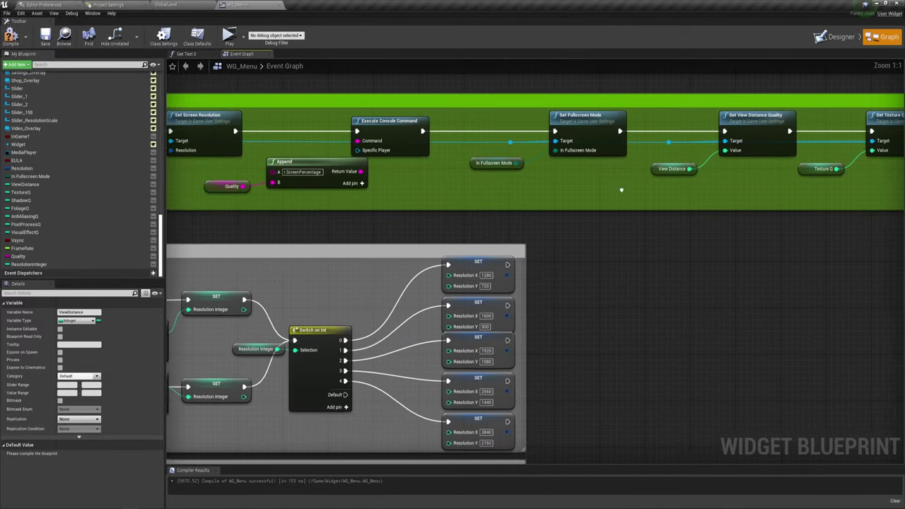
{"action": "scroll", "coordinate": [616, 185], "scroll_direction": "up", "scroll_amount": 4}
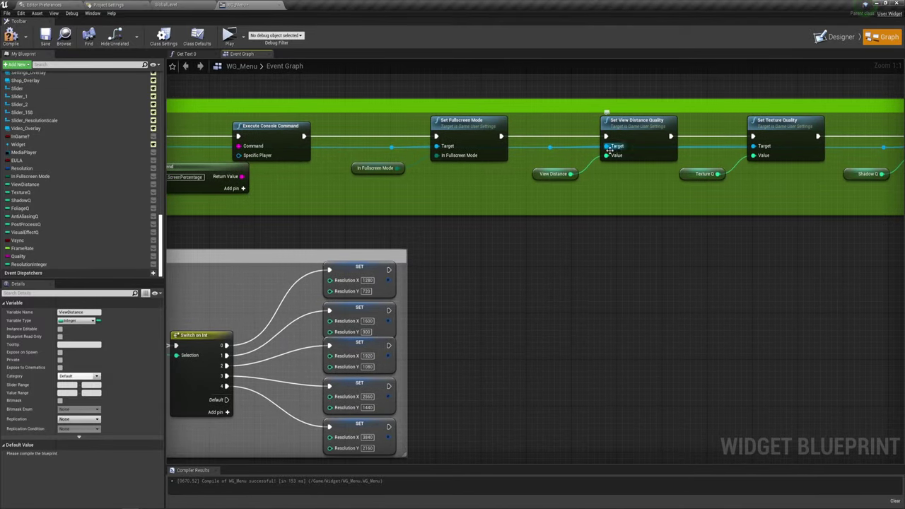
{"action": "mouse_move", "coordinate": [607, 156]}
{"action": "scroll", "coordinate": [607, 112], "scroll_direction": "down", "scroll_amount": 4}
{"action": "scroll", "coordinate": [460, 244], "scroll_direction": "up", "scroll_amount": 2}
Copy the View Distance getter, add, clamp and subtract nodes into the Качество текстур section
{"action": "right_click_drag", "start_coordinate": [459, 244], "coordinate": [460, 82]}
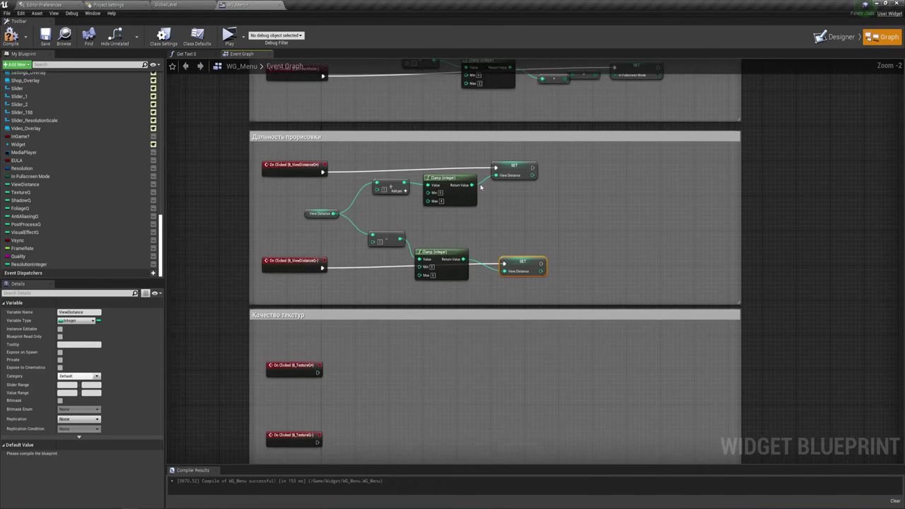
{"action": "scroll", "coordinate": [417, 252], "scroll_direction": "up", "scroll_amount": 2}
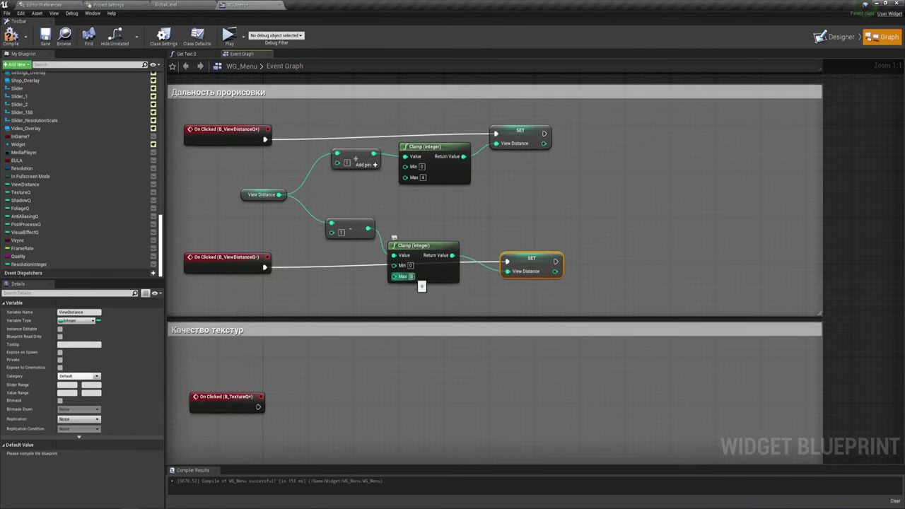
{"action": "left_click", "coordinate": [527, 226]}
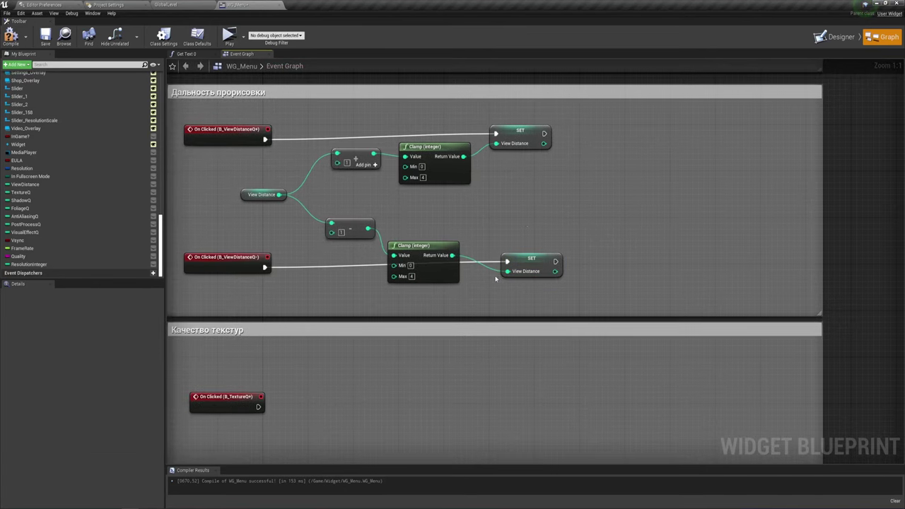
{"action": "scroll", "coordinate": [495, 230], "scroll_direction": "down", "scroll_amount": 3}
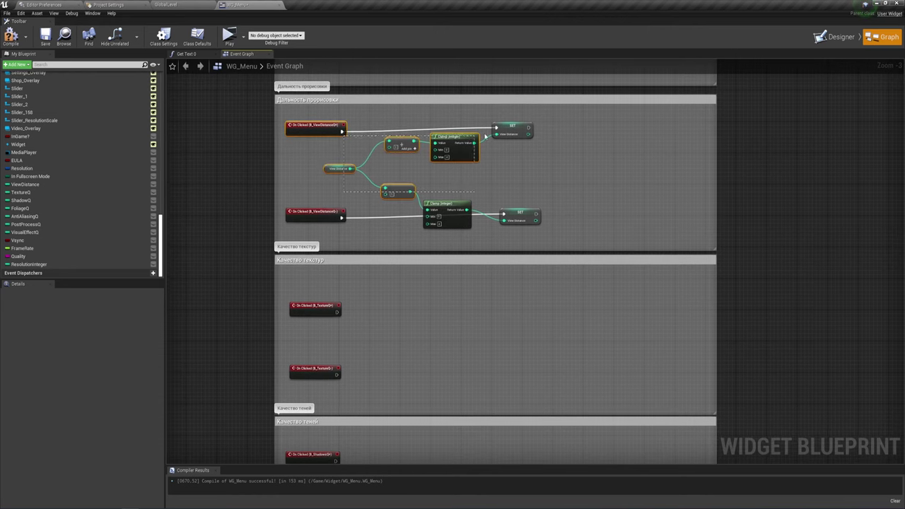
{"action": "left_click_drag", "start_coordinate": [343, 193], "coordinate": [484, 145]}
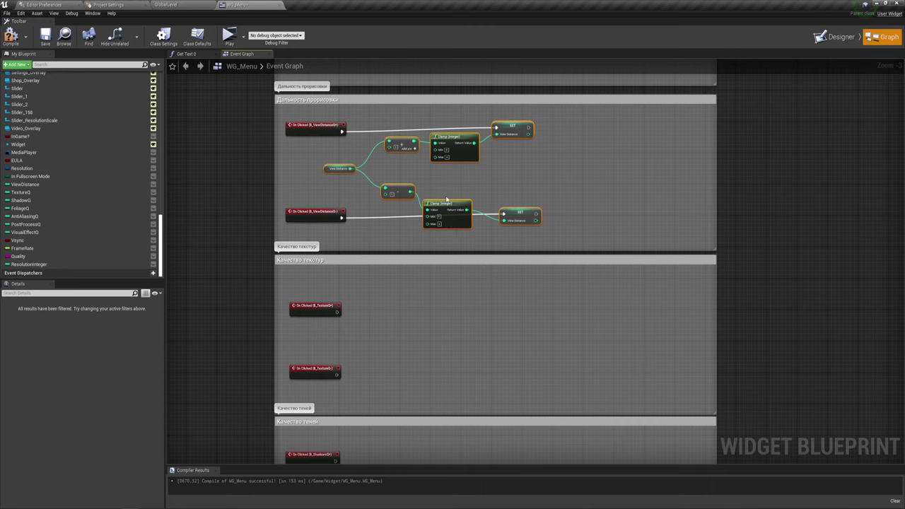
{"action": "key", "text": "ctrl+v"}
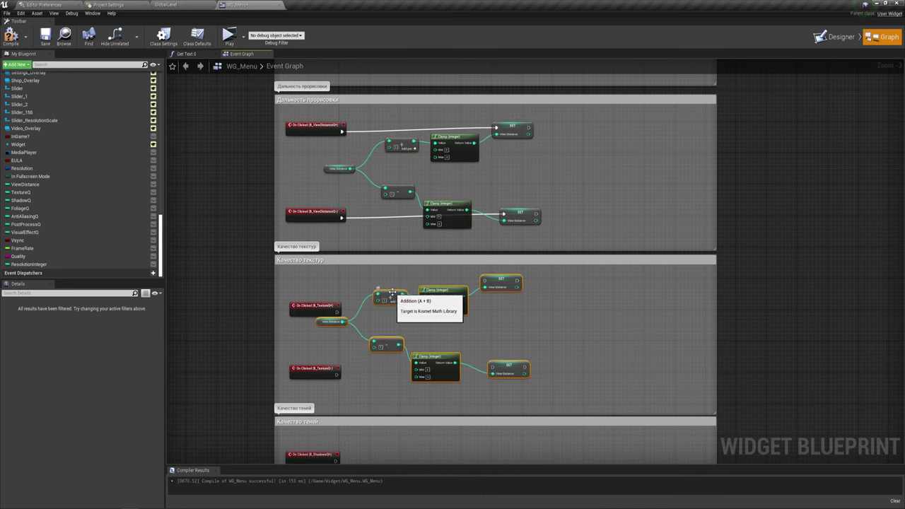
{"action": "left_click_drag", "start_coordinate": [396, 291], "coordinate": [396, 311]}
{"action": "right_click_drag", "start_coordinate": [418, 289], "coordinate": [418, 245]}
Paste the same node group into Качество растительности and switch its getter to FoliageQ
{"action": "scroll", "coordinate": [362, 193], "scroll_direction": "up", "scroll_amount": 3}
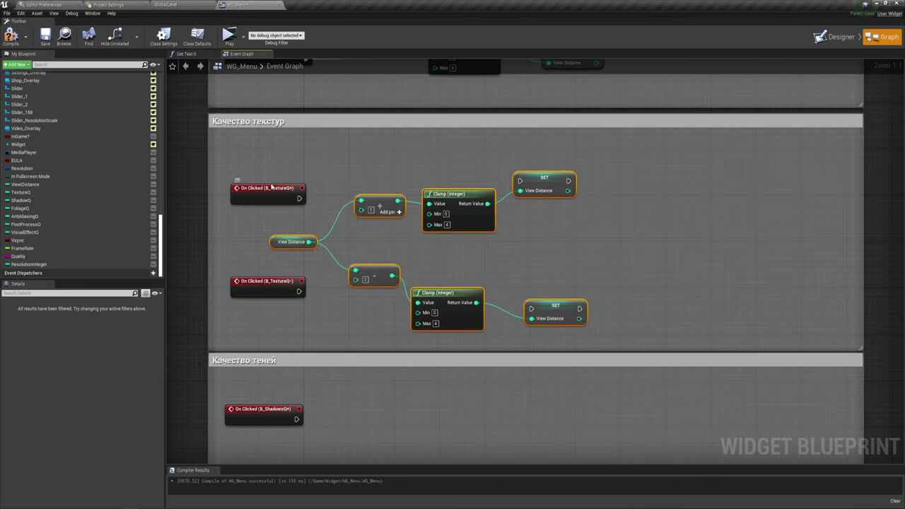
{"action": "scroll", "coordinate": [347, 329], "scroll_direction": "down", "scroll_amount": 4}
{"action": "scroll", "coordinate": [330, 245], "scroll_direction": "up", "scroll_amount": 2}
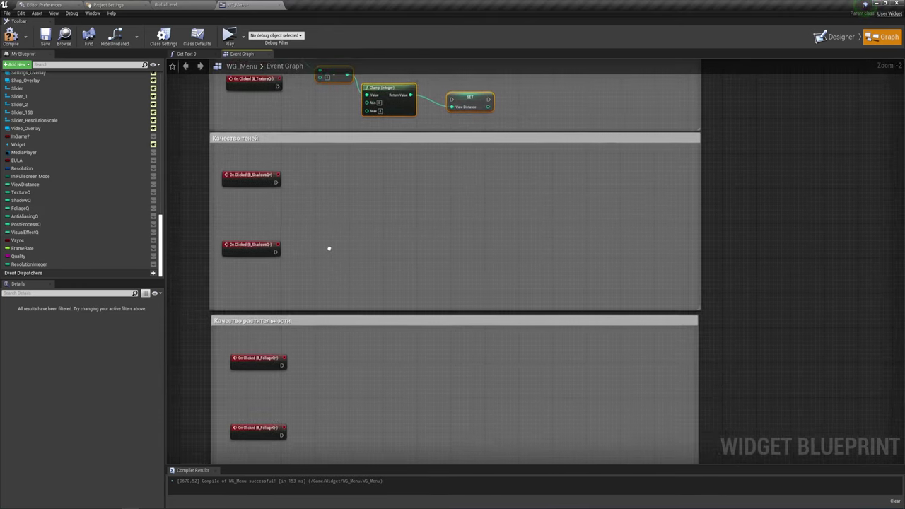
{"action": "right_click_drag", "start_coordinate": [331, 336], "coordinate": [343, 217]}
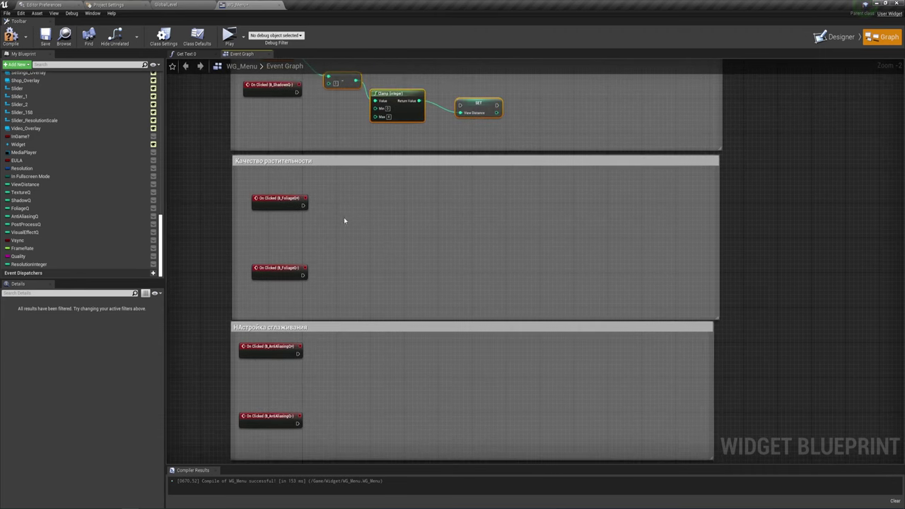
{"action": "key", "text": "ctrl+v"}
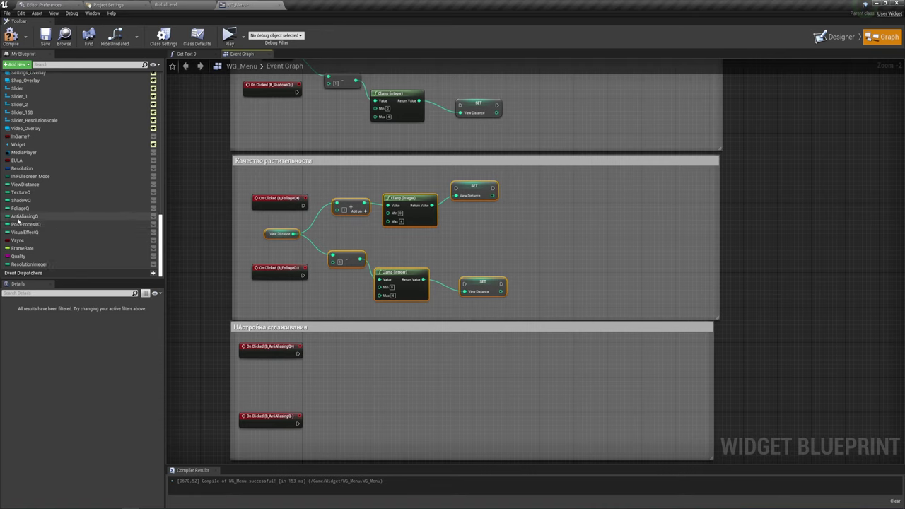
{"action": "left_click_drag", "start_coordinate": [53, 209], "coordinate": [268, 238]}
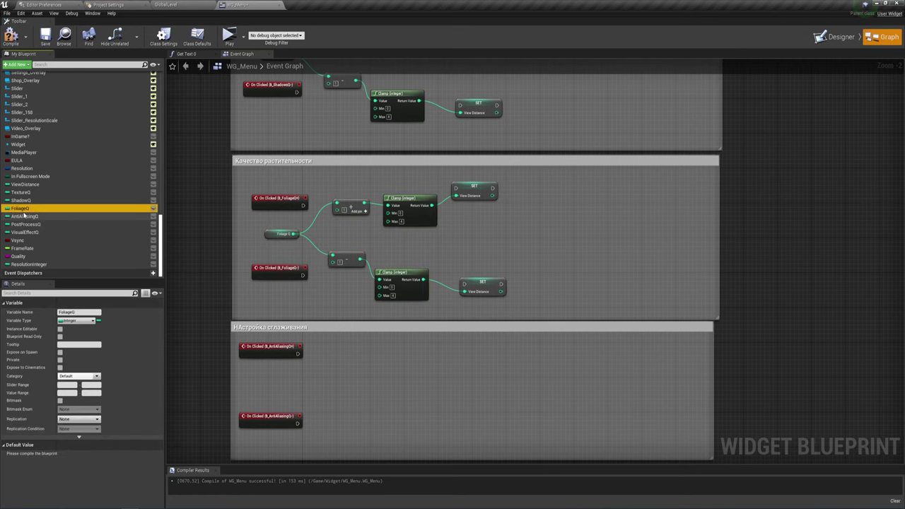
{"action": "left_click", "coordinate": [398, 231]}
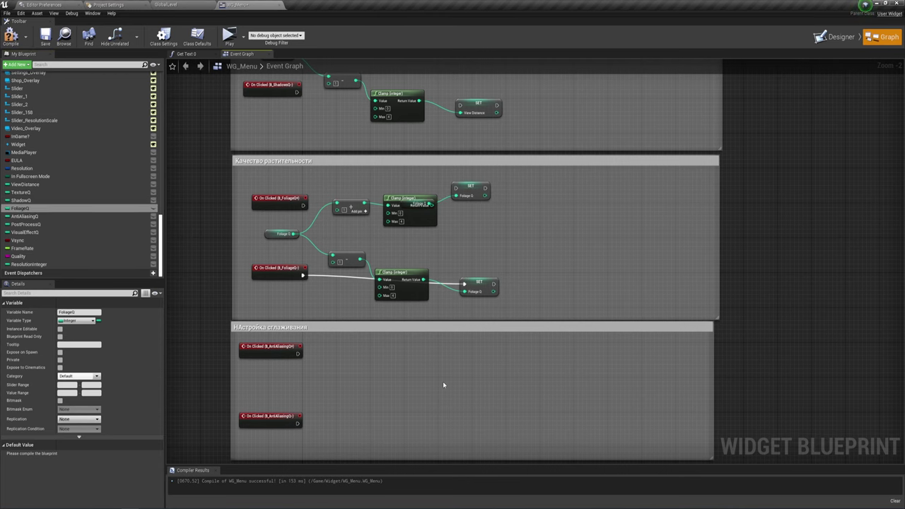
{"action": "right_click_drag", "start_coordinate": [451, 392], "coordinate": [452, 220]}
Locate the VSync check-state event and compare it with the menu widget's layout
{"action": "scroll", "coordinate": [453, 357], "scroll_direction": "down", "scroll_amount": 1}
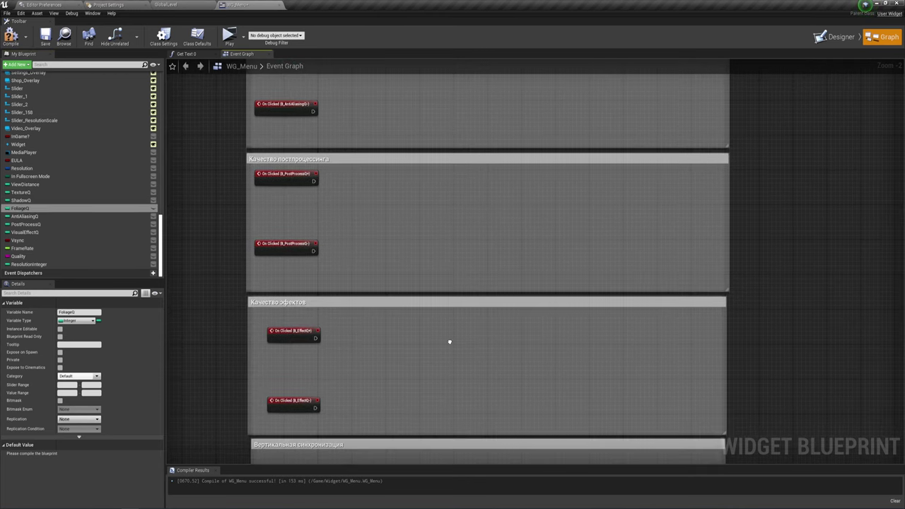
{"action": "scroll", "coordinate": [445, 343], "scroll_direction": "down", "scroll_amount": 1}
{"action": "scroll", "coordinate": [435, 297], "scroll_direction": "down", "scroll_amount": 3}
{"action": "scroll", "coordinate": [410, 269], "scroll_direction": "down", "scroll_amount": 1}
{"action": "scroll", "coordinate": [394, 288], "scroll_direction": "up", "scroll_amount": 2}
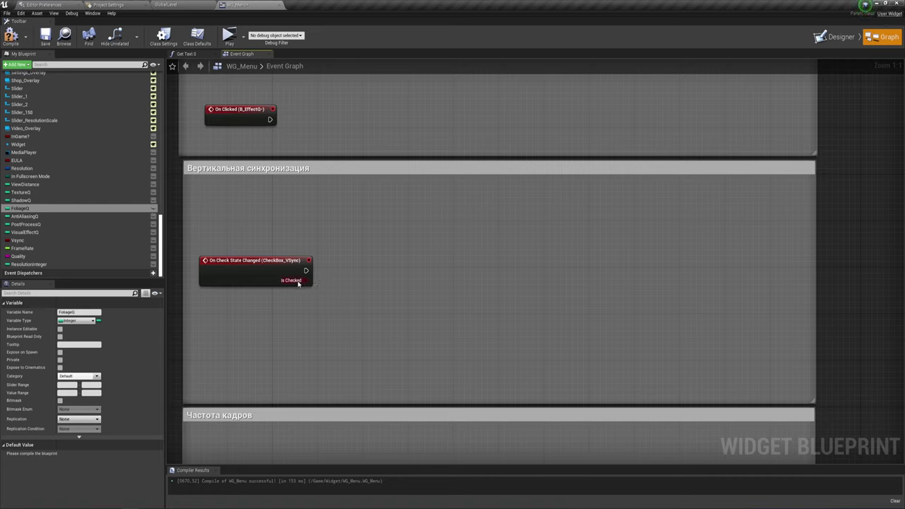
{"action": "mouse_move", "coordinate": [237, 227]}
{"action": "left_mouse_down"}
{"action": "mouse_move", "coordinate": [312, 350]}
{"action": "mouse_move", "coordinate": [276, 331]}
{"action": "left_mouse_up"}
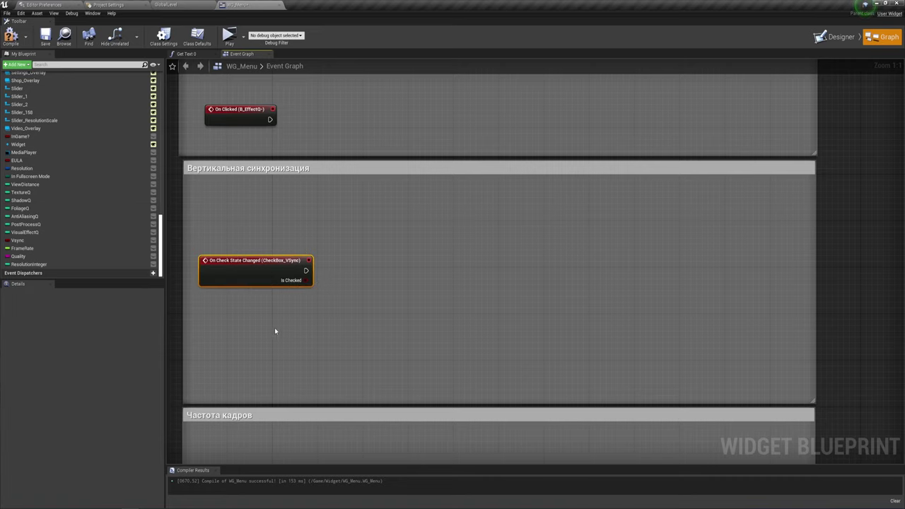
{"action": "left_click", "coordinate": [820, 35]}
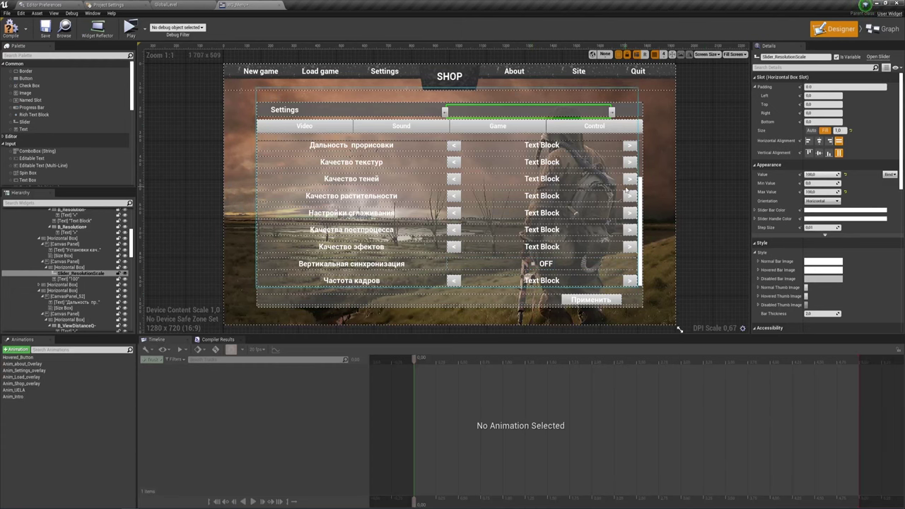
{"action": "left_click", "coordinate": [884, 29]}
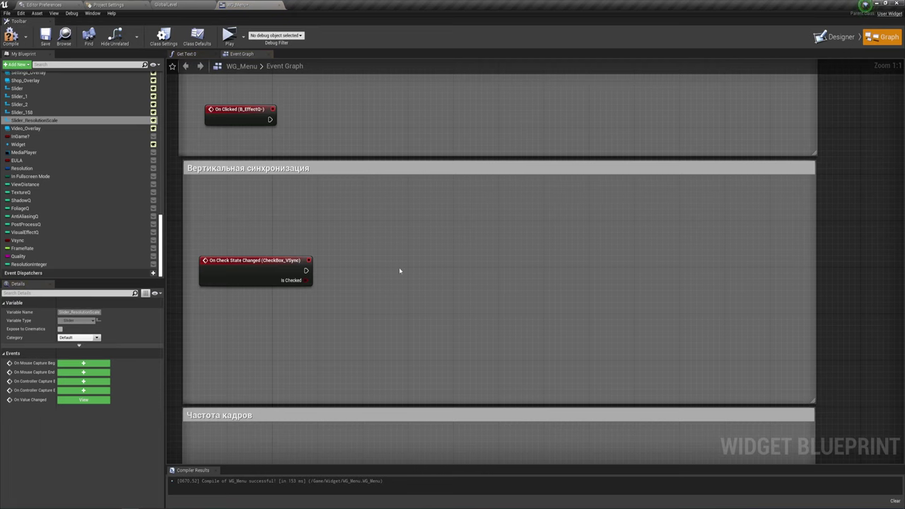
{"action": "right_click_drag", "start_coordinate": [360, 275], "coordinate": [365, 263]}
Add a Branch node wired from the VSync check-state event
{"action": "left_click_drag", "start_coordinate": [309, 269], "coordinate": [359, 283]}
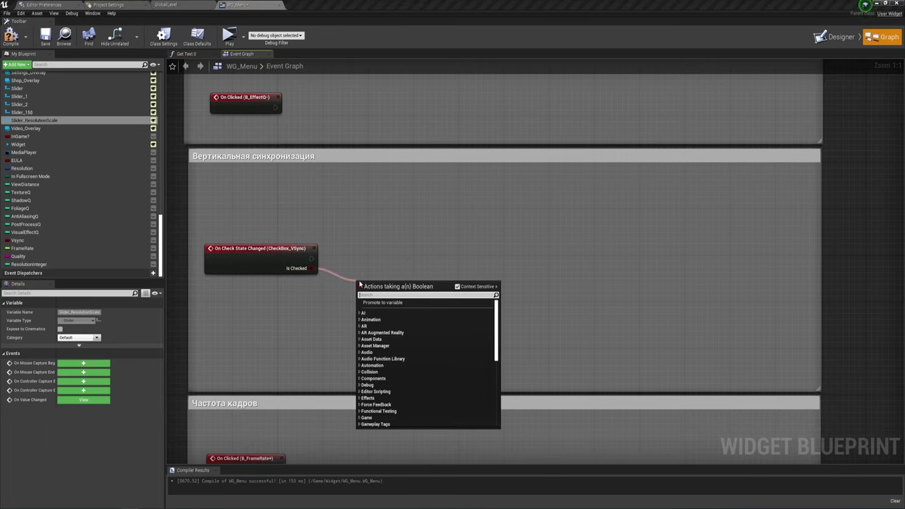
{"action": "type", "text": "is che"}
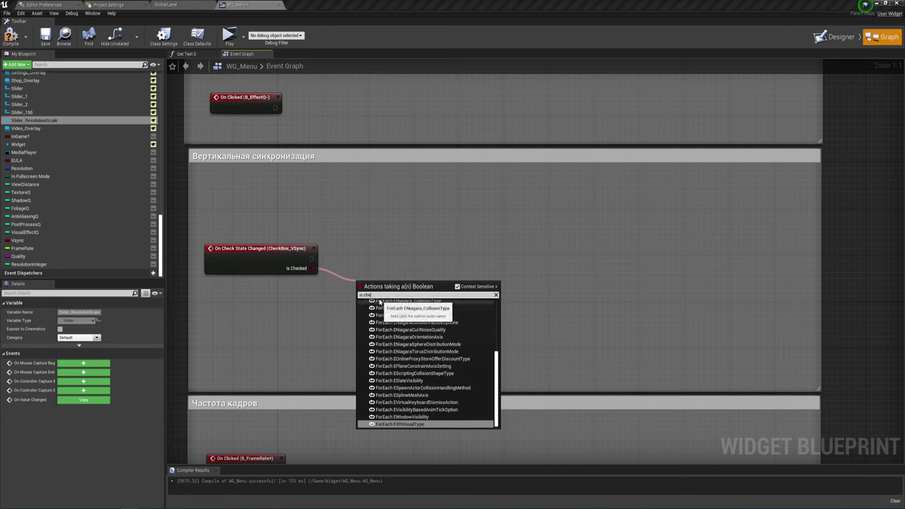
{"action": "type", "text": "c"}
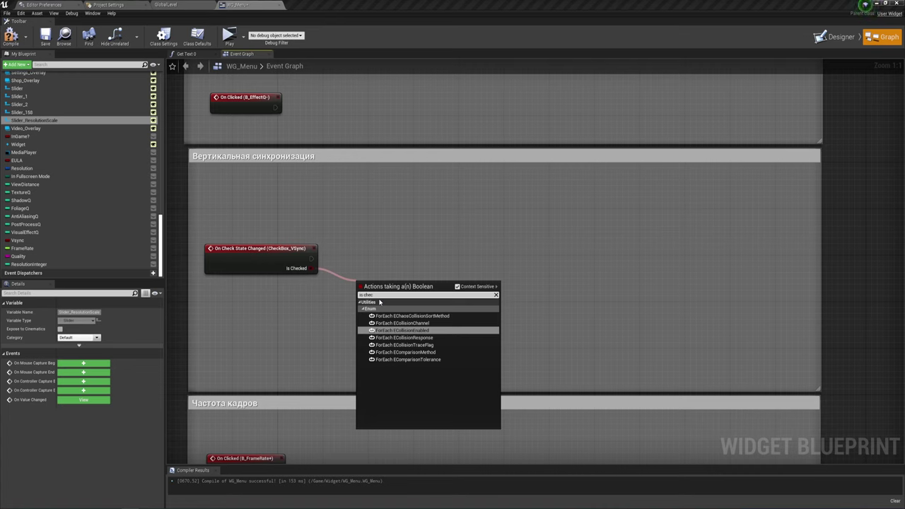
{"action": "key", "text": "Escape"}
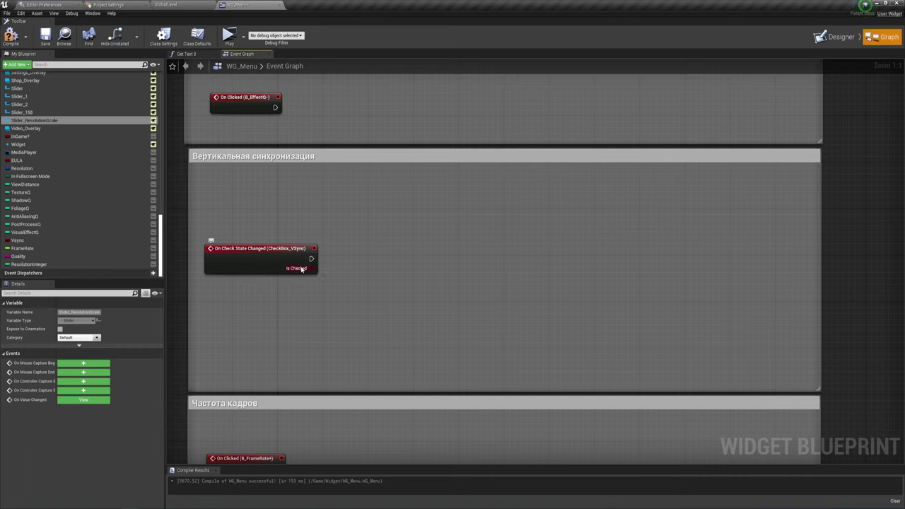
{"action": "left_click", "coordinate": [240, 249]}
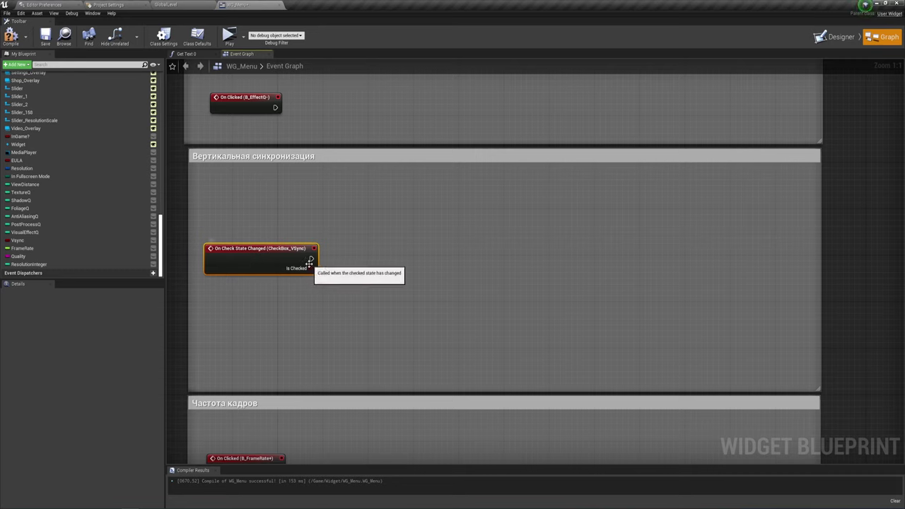
{"action": "left_click_drag", "start_coordinate": [310, 262], "coordinate": [341, 273]}
{"action": "type", "text": "b"}
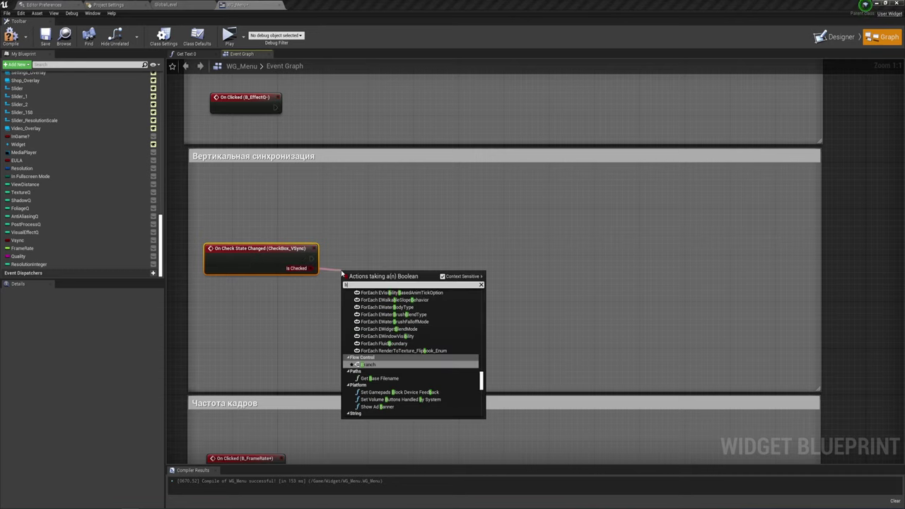
{"action": "key", "text": "Return"}
{"action": "left_click_drag", "start_coordinate": [346, 278], "coordinate": [340, 249]}
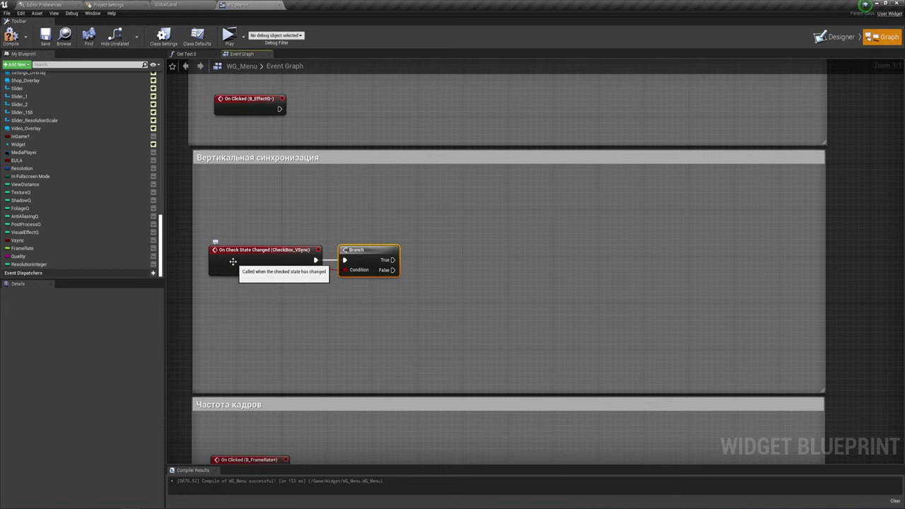
Add Vsync setters: checked (on) for the True path, unchecked for the False path
{"action": "mouse_move", "coordinate": [17, 240]}
{"action": "left_mouse_down", "text": "alt"}
{"action": "mouse_move", "coordinate": [455, 213]}
{"action": "mouse_move", "coordinate": [391, 260]}
{"action": "left_mouse_up", "text": "alt"}
{"action": "left_click", "coordinate": [463, 213]}
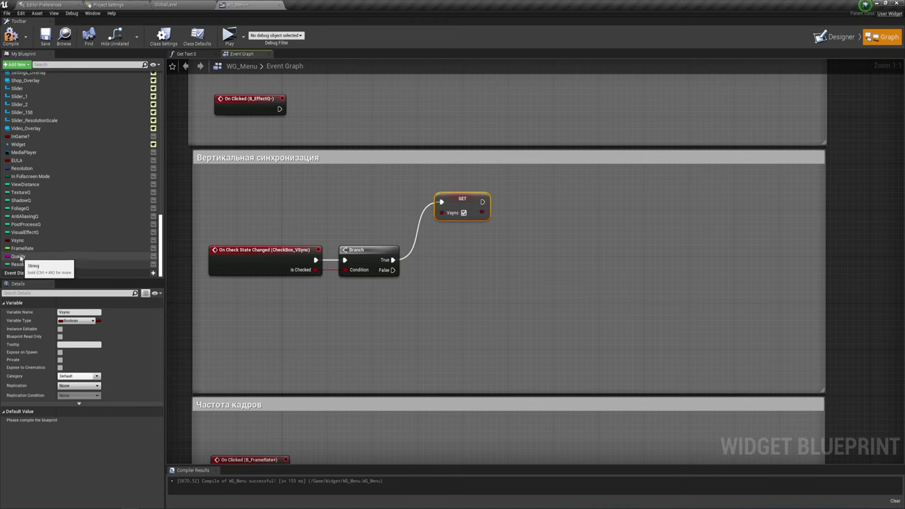
{"action": "mouse_move", "coordinate": [17, 240]}
{"action": "left_mouse_down"}
{"action": "mouse_move", "coordinate": [433, 289]}
{"action": "mouse_move", "coordinate": [393, 270]}
{"action": "left_mouse_up"}
{"action": "left_click", "coordinate": [838, 37]}
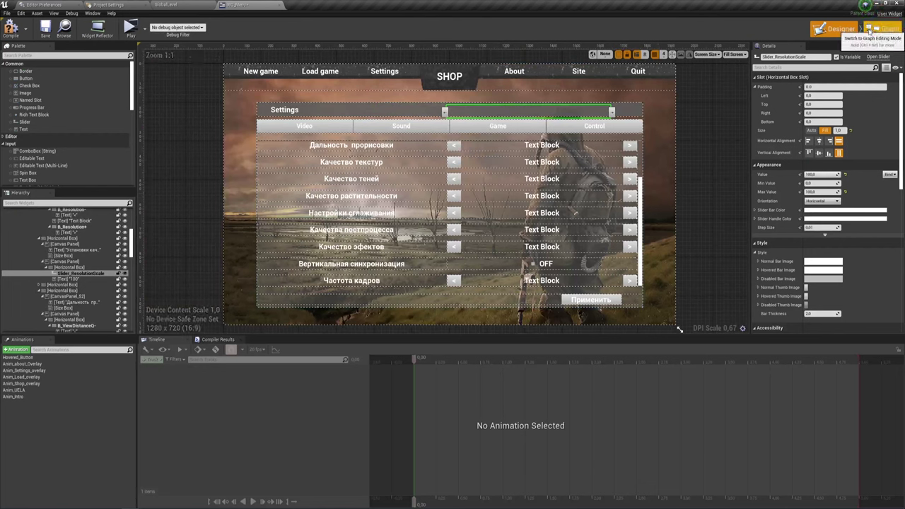
Make the VSync OFF label TextBlock_60 a variable and return to the event graph
{"action": "left_click", "coordinate": [552, 267]}
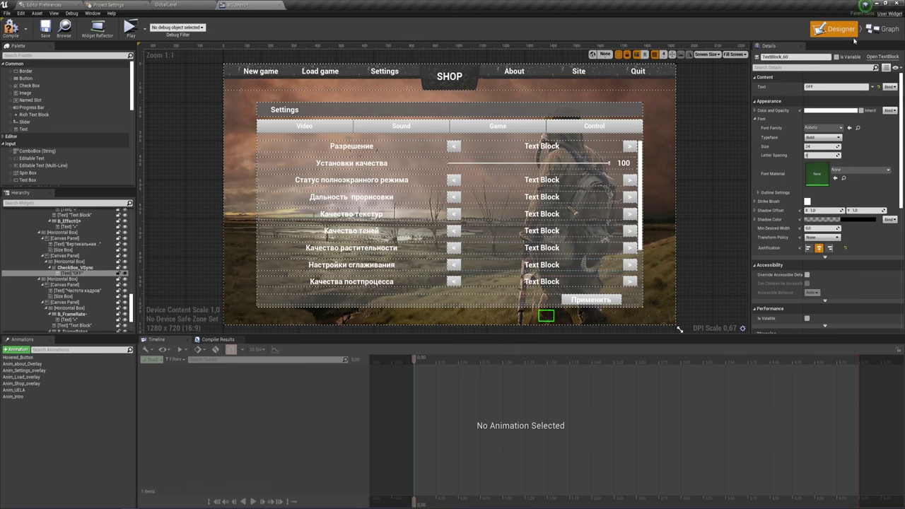
{"action": "left_click", "coordinate": [883, 30]}
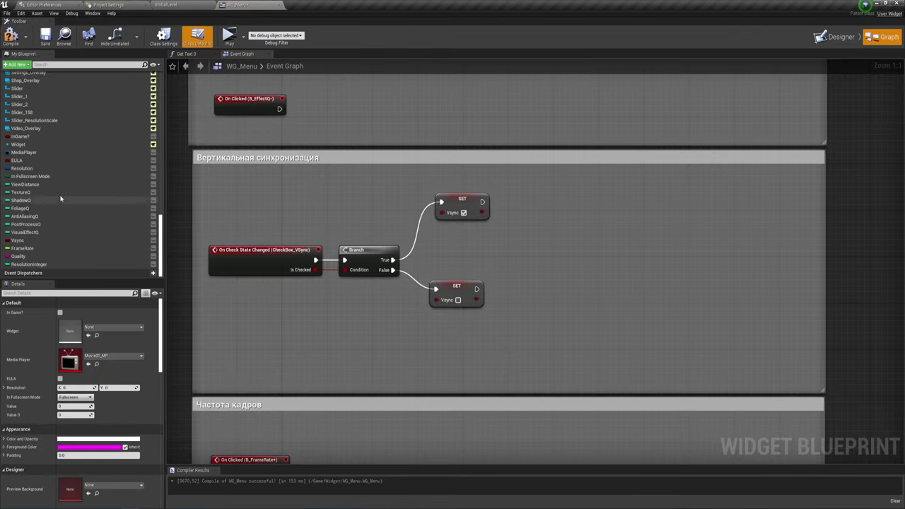
{"action": "scroll", "coordinate": [58, 191], "scroll_direction": "up", "scroll_amount": 3}
{"action": "scroll", "coordinate": [57, 185], "scroll_direction": "up", "scroll_amount": 3}
{"action": "scroll", "coordinate": [56, 185], "scroll_direction": "up", "scroll_amount": 3}
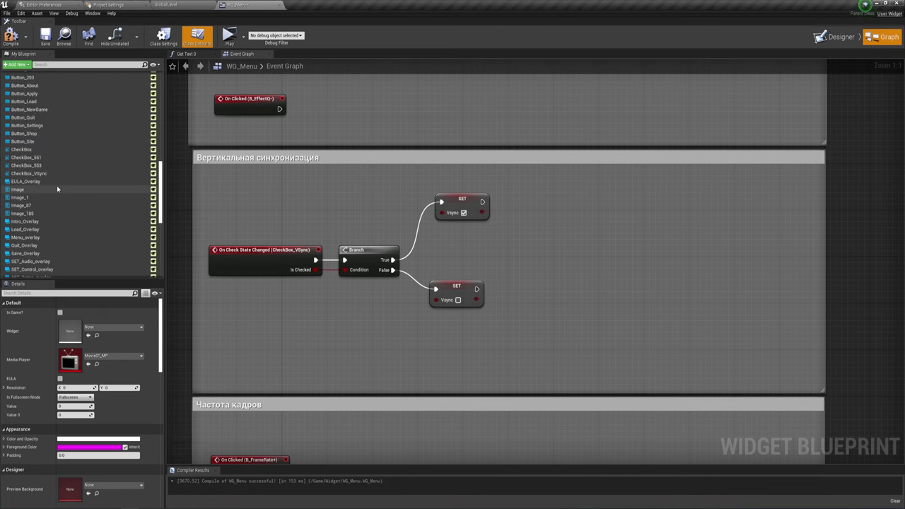
{"action": "scroll", "coordinate": [32, 201], "scroll_direction": "up", "scroll_amount": 3}
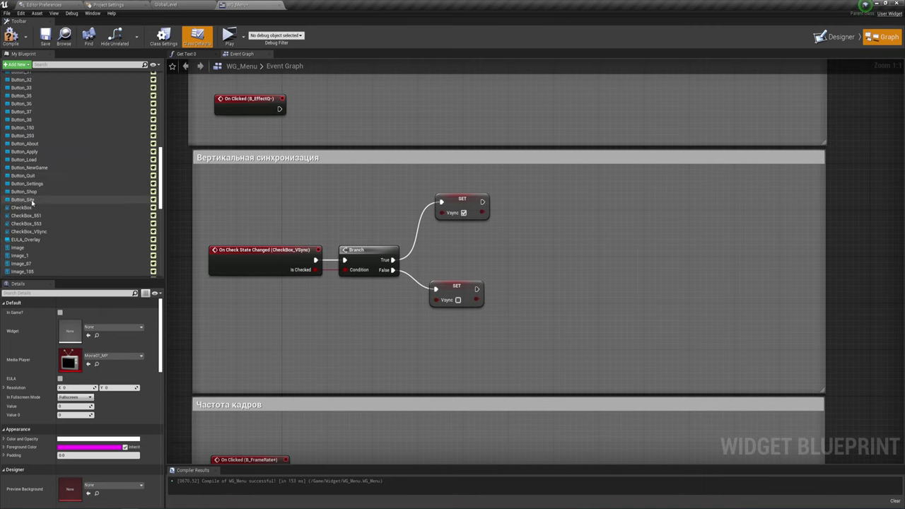
{"action": "scroll", "coordinate": [31, 203], "scroll_direction": "up", "scroll_amount": 3}
{"action": "left_click", "coordinate": [836, 37]}
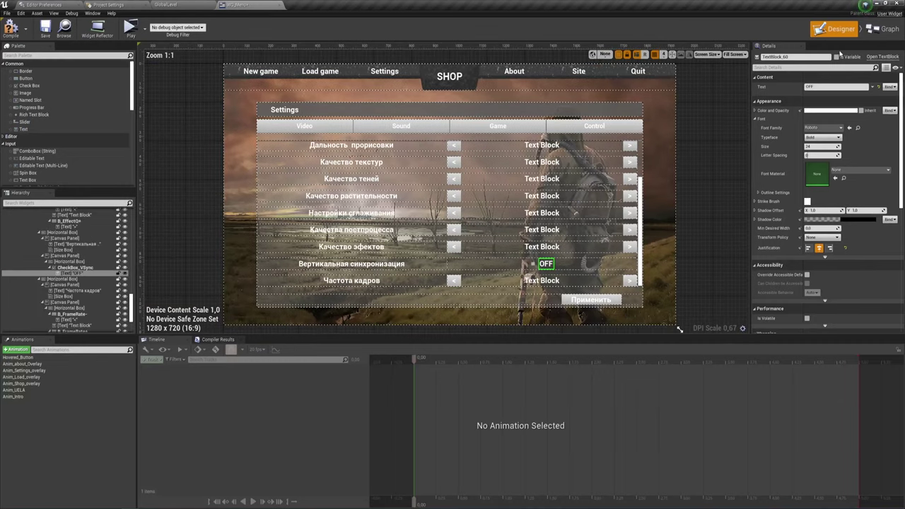
{"action": "left_click", "coordinate": [884, 29]}
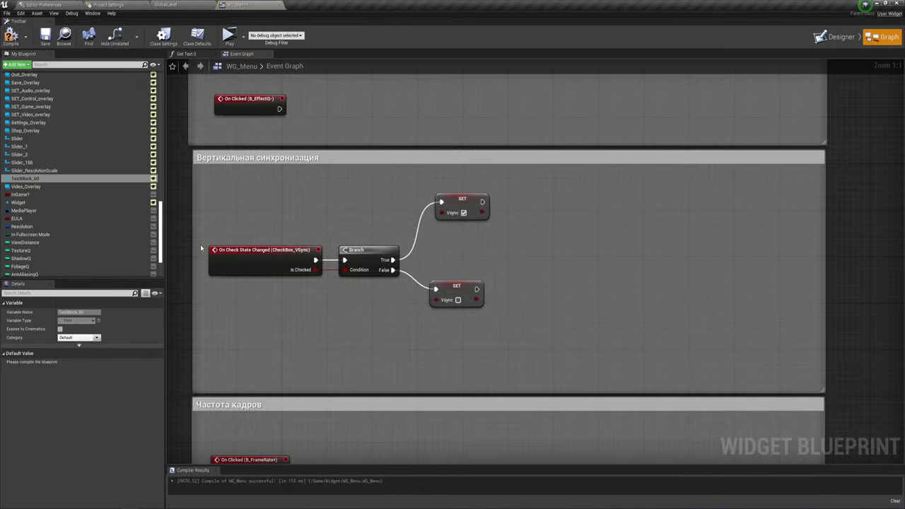
{"action": "scroll", "coordinate": [80, 202], "scroll_direction": "up", "scroll_amount": 1}
Add a SetText node on TextBlock_60 with text 'ON' after the True-path Vsync set
{"action": "left_click_drag", "start_coordinate": [28, 167], "coordinate": [469, 246]}
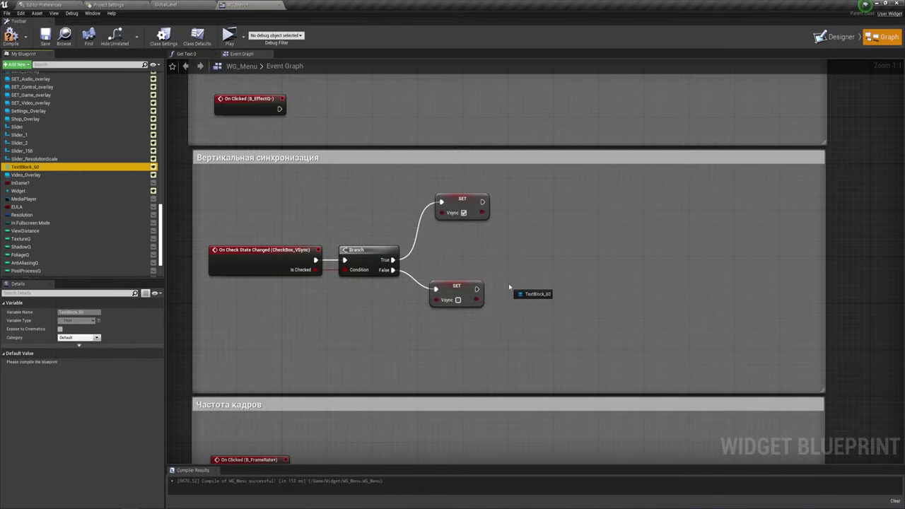
{"action": "left_click", "coordinate": [524, 267]}
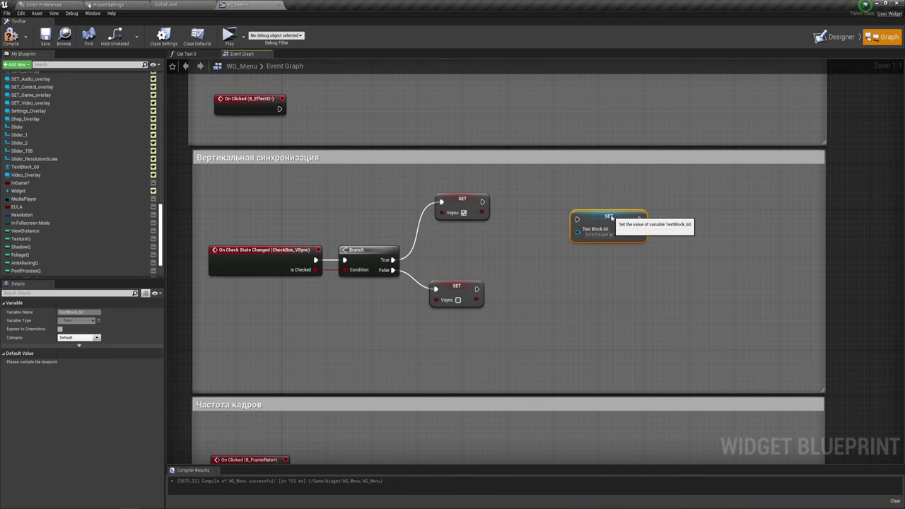
{"action": "key", "text": "Delete"}
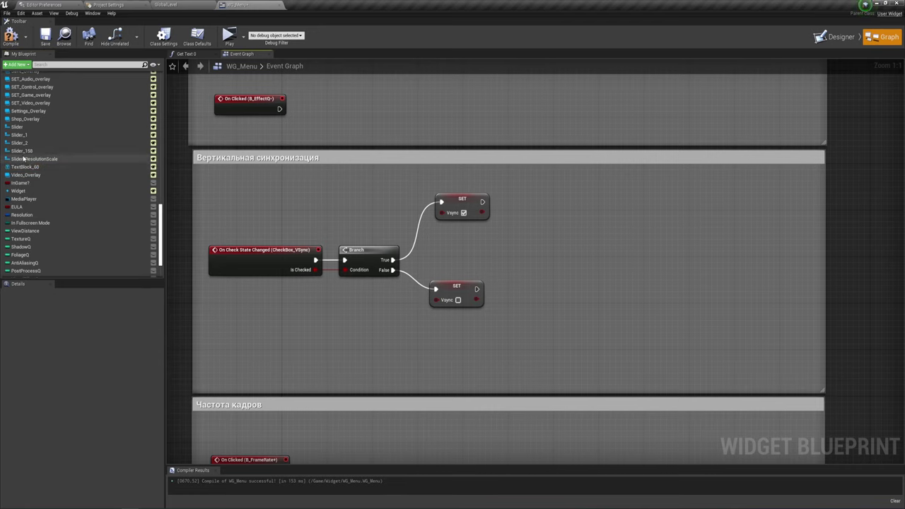
{"action": "mouse_move", "coordinate": [29, 167]}
{"action": "left_mouse_down", "text": "ctrl"}
{"action": "mouse_move", "coordinate": [487, 251]}
{"action": "mouse_move", "coordinate": [531, 198]}
{"action": "left_mouse_up", "text": "ctrl"}
{"action": "type", "text": "set te"}
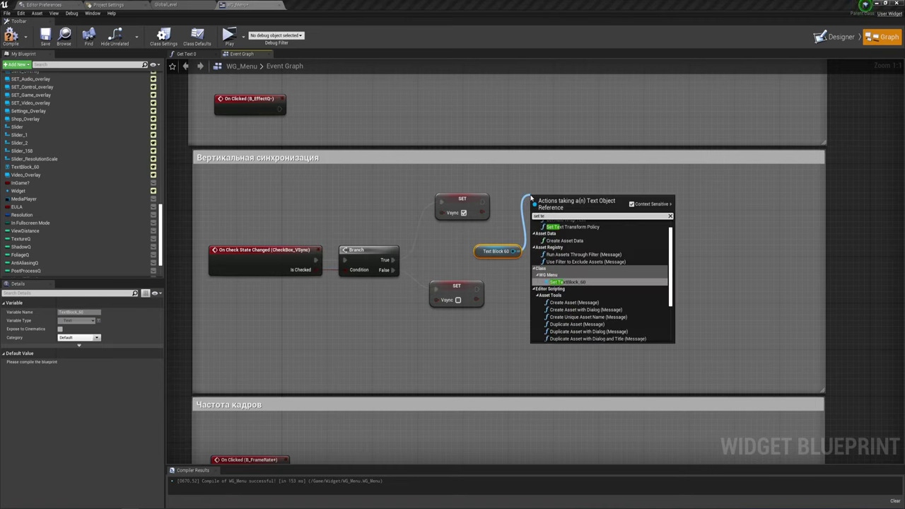
{"action": "type", "text": "xt"}
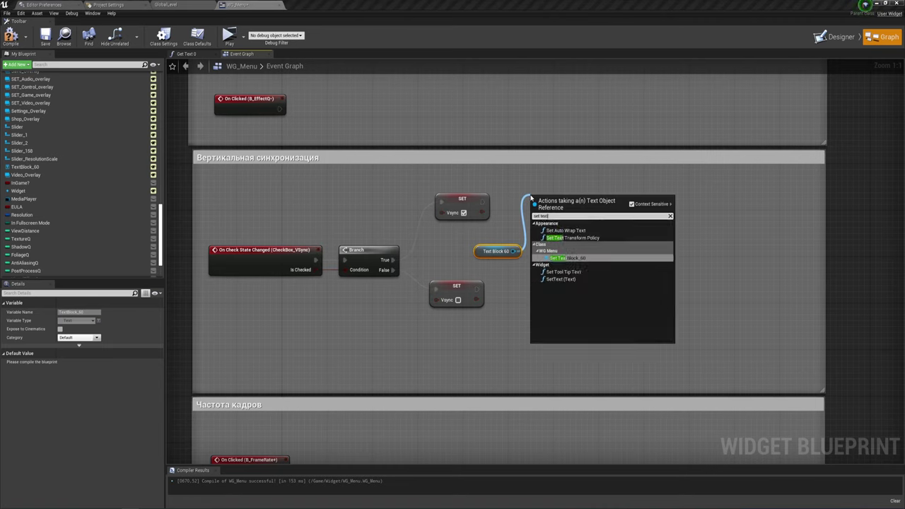
{"action": "left_click", "coordinate": [558, 279]}
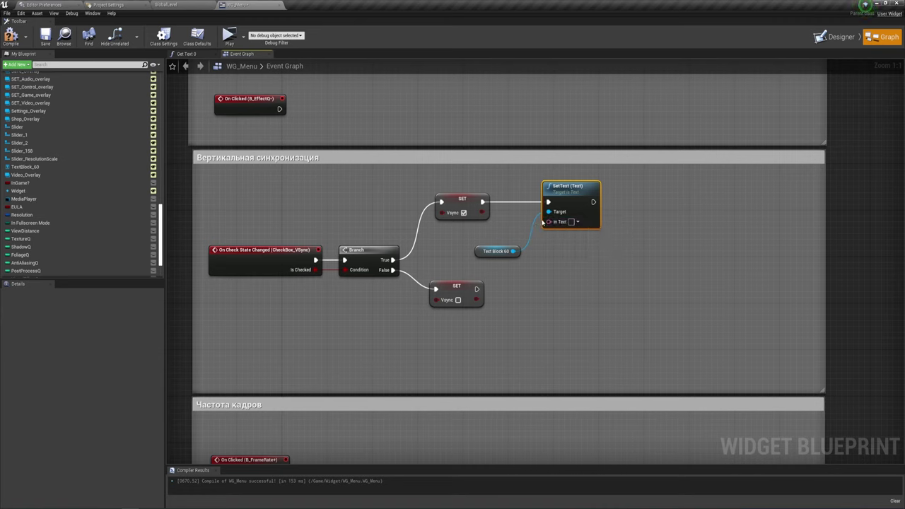
{"action": "left_click", "coordinate": [572, 222]}
{"action": "type", "text": "ON"}
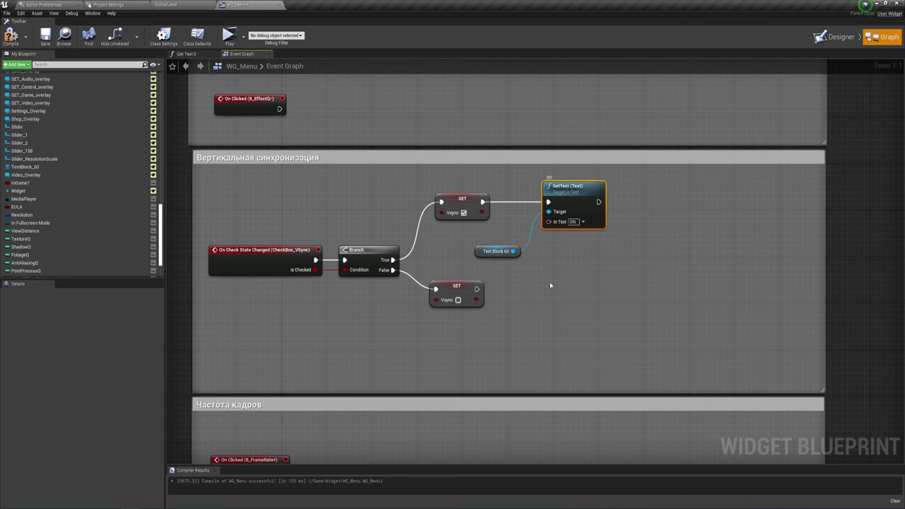
Paste a second SetText after the False-path set, targeting Text Block 60 with 'OFF'
{"action": "key", "text": "ctrl+v"}
{"action": "mouse_move", "coordinate": [476, 289]}
{"action": "left_mouse_down"}
{"action": "mouse_move", "coordinate": [554, 312]}
{"action": "mouse_move", "coordinate": [579, 285]}
{"action": "left_mouse_up"}
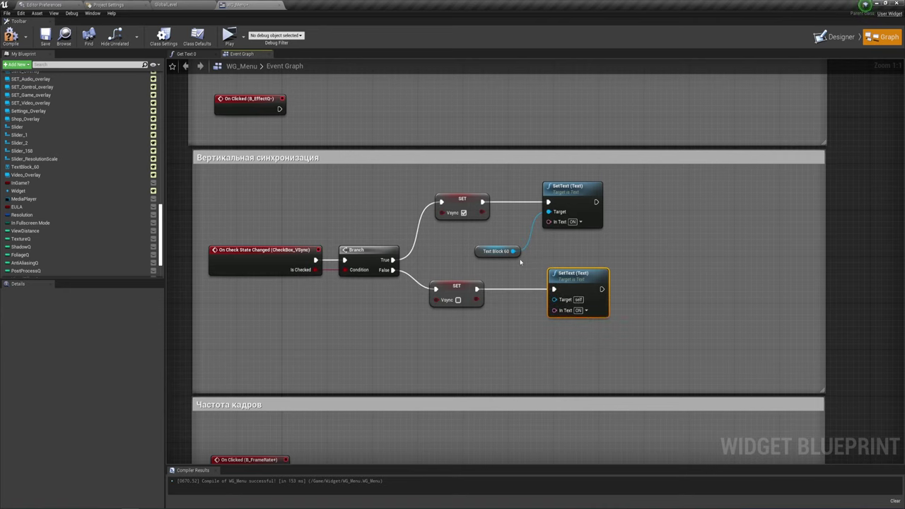
{"action": "left_click_drag", "start_coordinate": [515, 251], "coordinate": [555, 298]}
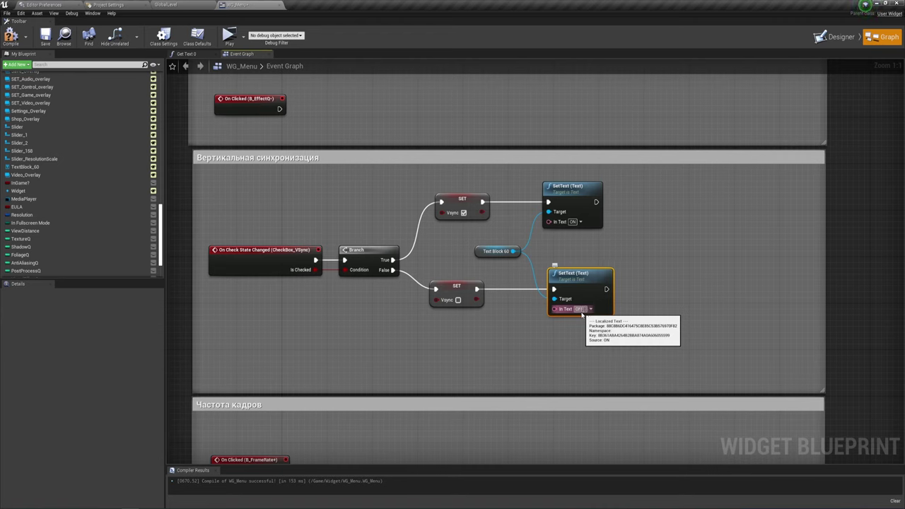
{"action": "left_click", "coordinate": [611, 333]}
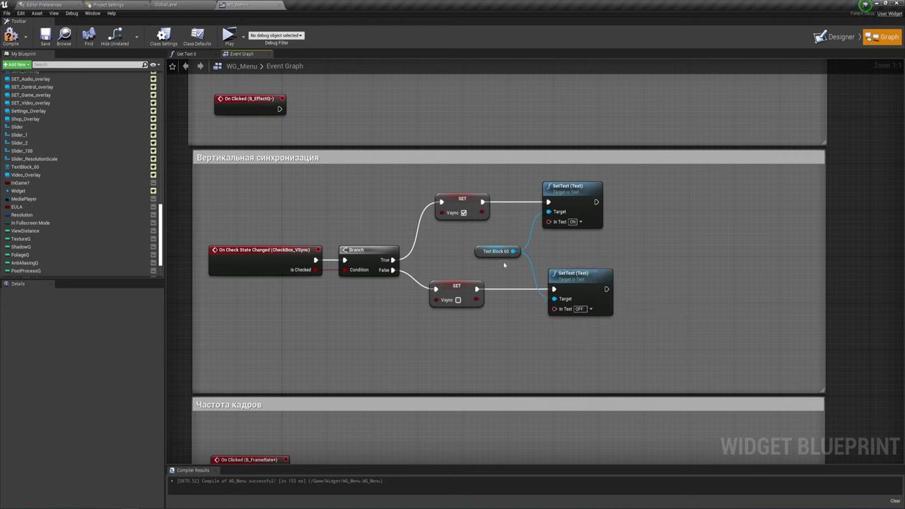
{"action": "left_click_drag", "start_coordinate": [585, 195], "coordinate": [590, 195]}
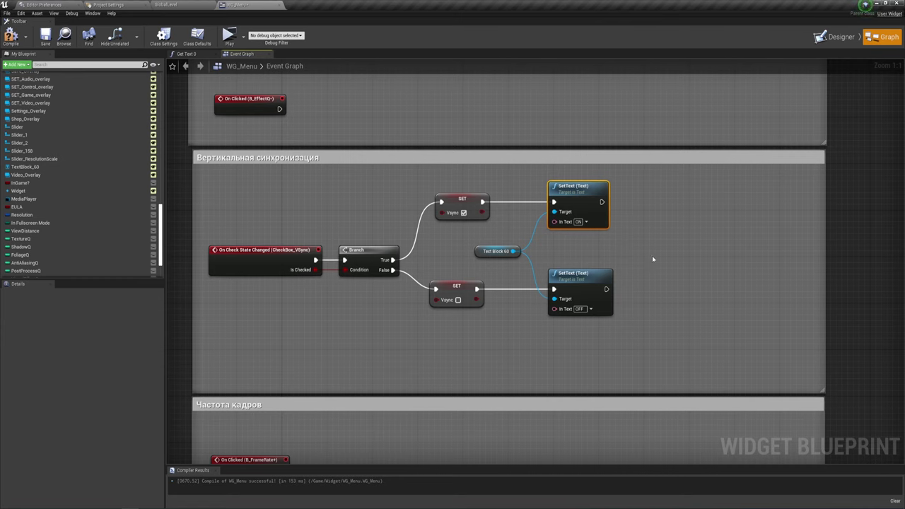
{"action": "right_click_drag", "start_coordinate": [652, 259], "coordinate": [639, 233]}
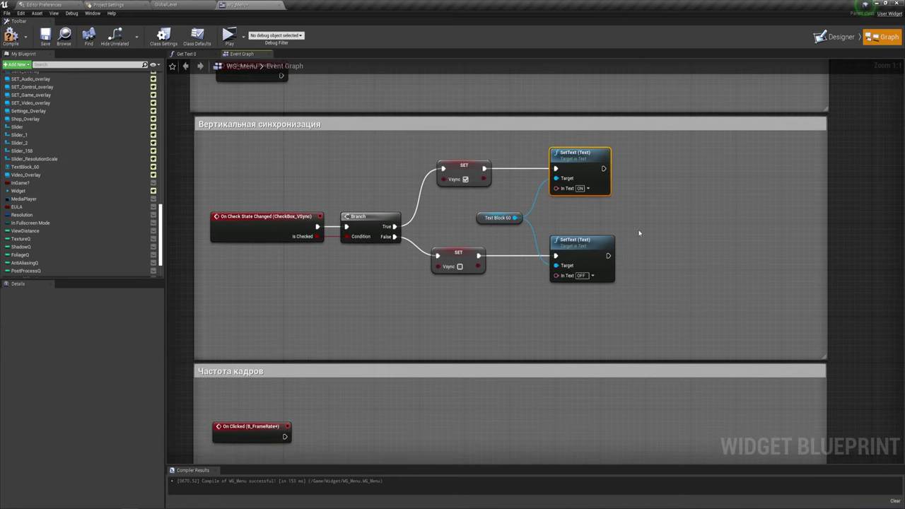
{"action": "left_click", "coordinate": [469, 256]}
{"action": "right_click_drag", "start_coordinate": [478, 332], "coordinate": [488, 183]}
{"action": "right_click_drag", "start_coordinate": [408, 287], "coordinate": [388, 192]}
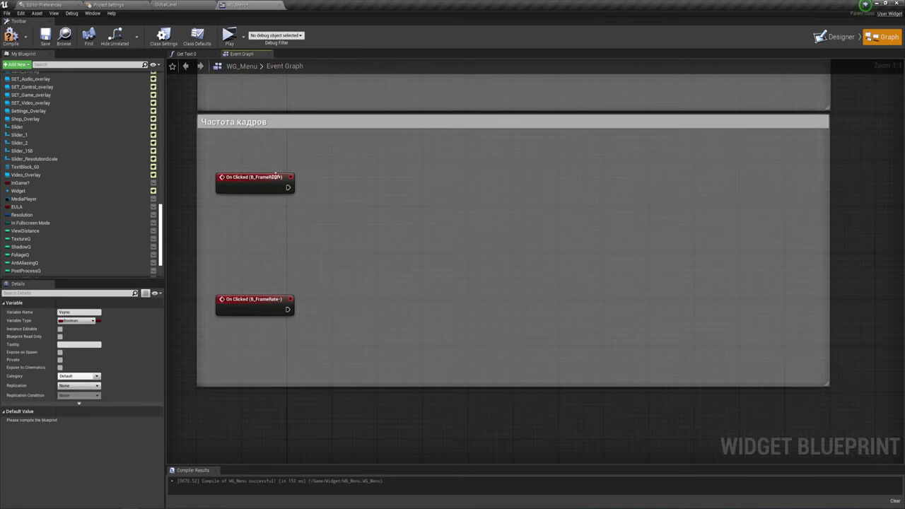
{"action": "scroll", "coordinate": [21, 248], "scroll_direction": "down", "scroll_amount": 3}
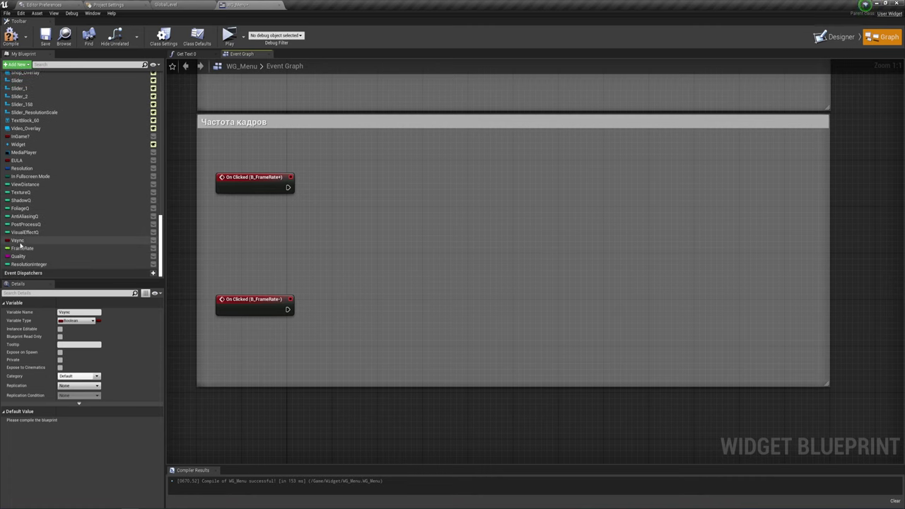
{"action": "scroll", "coordinate": [450, 229], "scroll_direction": "down", "scroll_amount": 4}
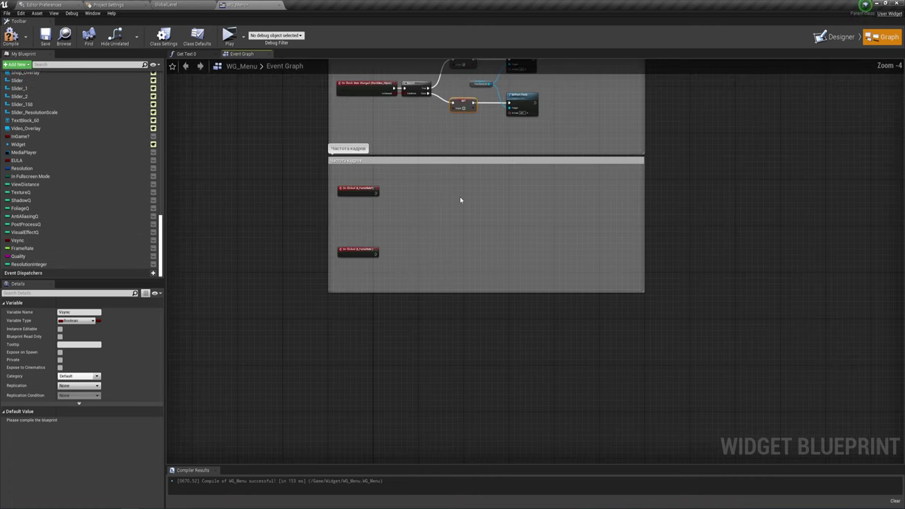
{"action": "mouse_move", "coordinate": [460, 196]}
{"action": "right_mouse_down"}
{"action": "mouse_move", "coordinate": [449, 204]}
{"action": "mouse_move", "coordinate": [397, 194]}
{"action": "right_mouse_up"}
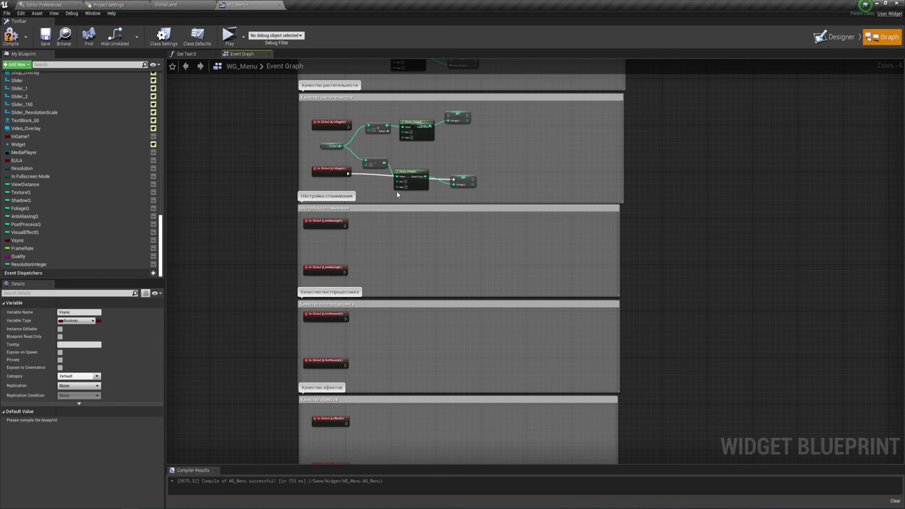
{"action": "left_click_drag", "start_coordinate": [517, 124], "coordinate": [348, 152]}
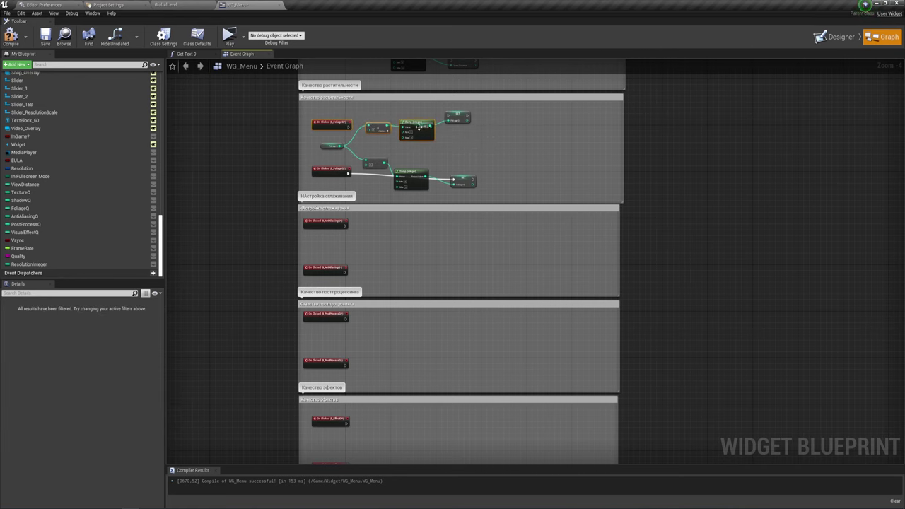
{"action": "scroll", "coordinate": [419, 125], "scroll_direction": "up", "scroll_amount": 5}
{"action": "right_click_drag", "start_coordinate": [439, 127], "coordinate": [478, 146]}
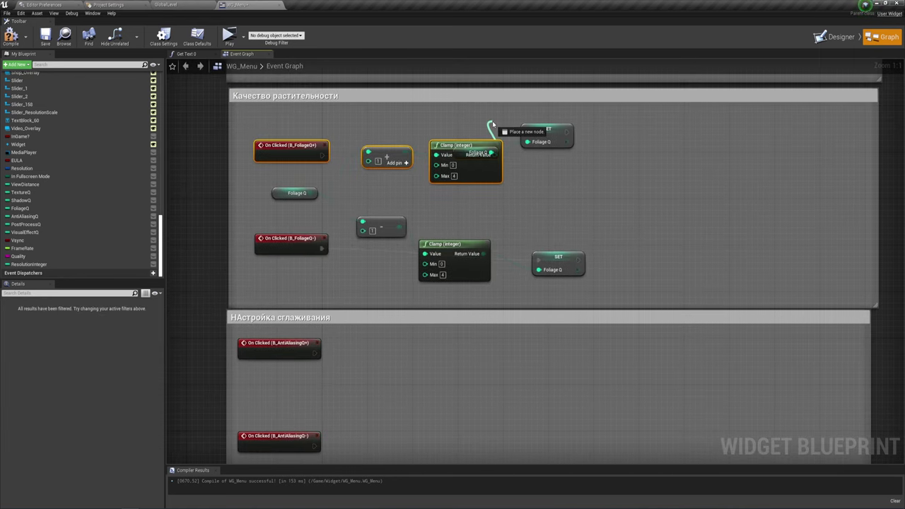
{"action": "right_click", "coordinate": [488, 147]}
{"action": "left_click", "coordinate": [474, 164]}
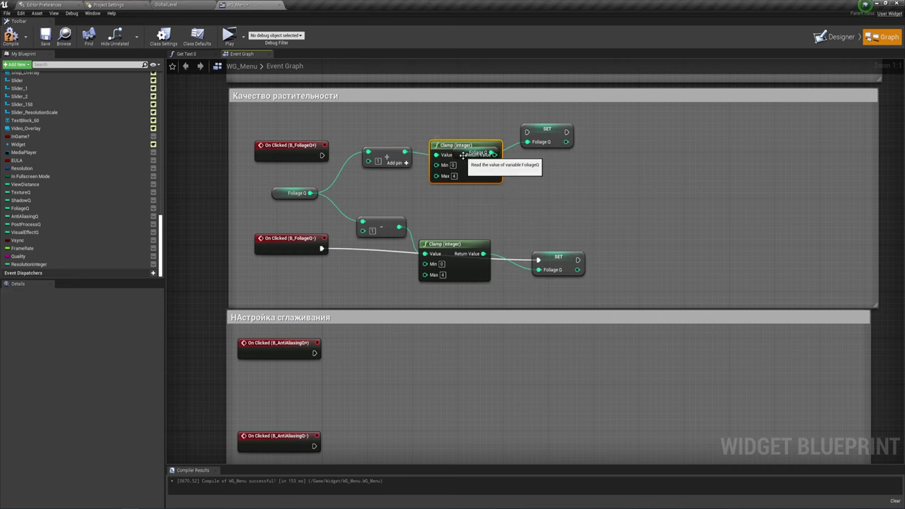
{"action": "left_click_drag", "start_coordinate": [477, 153], "coordinate": [504, 162]}
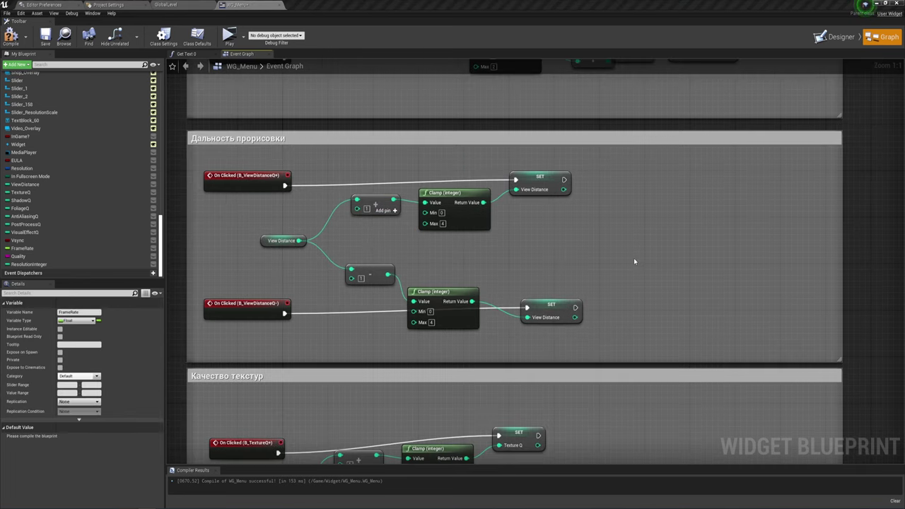
Pan along the View Distance, Texture, Shadow, Foliage and Anti Aliasing quality setters, then zoom out
{"action": "scroll", "coordinate": [634, 257], "scroll_direction": "down", "scroll_amount": 3}
{"action": "right_click_drag", "start_coordinate": [415, 166], "coordinate": [395, 118]}
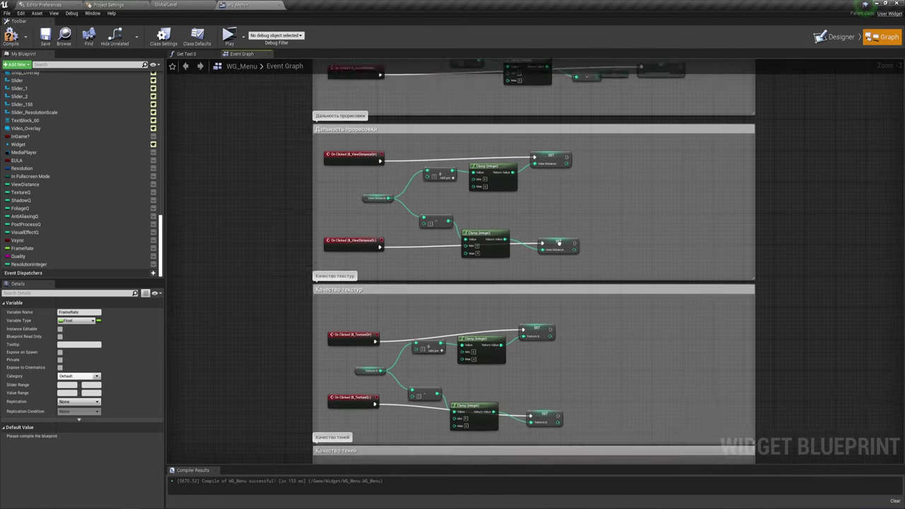
{"action": "scroll", "coordinate": [395, 118], "scroll_direction": "up", "scroll_amount": 3}
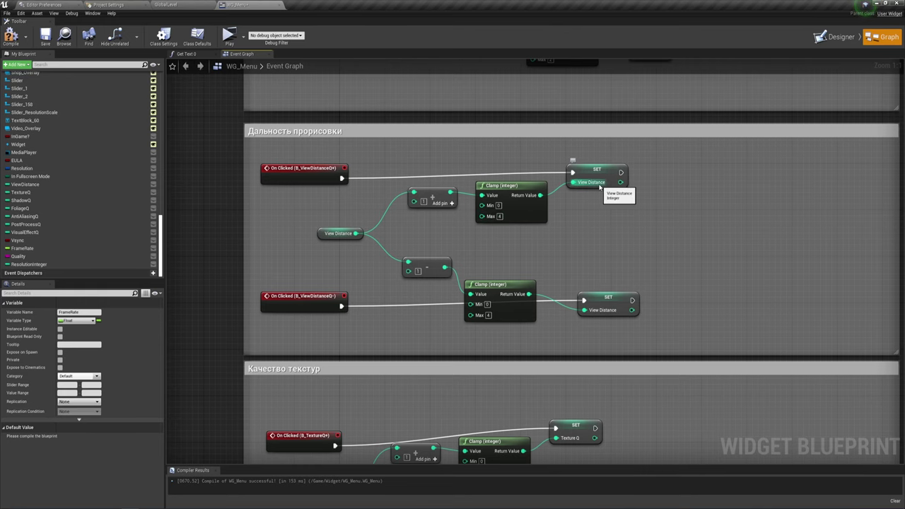
{"action": "scroll", "coordinate": [606, 192], "scroll_direction": "down", "scroll_amount": 4}
{"action": "right_click_drag", "start_coordinate": [724, 383], "coordinate": [599, 383]}
{"action": "scroll", "coordinate": [636, 227], "scroll_direction": "up", "scroll_amount": 2}
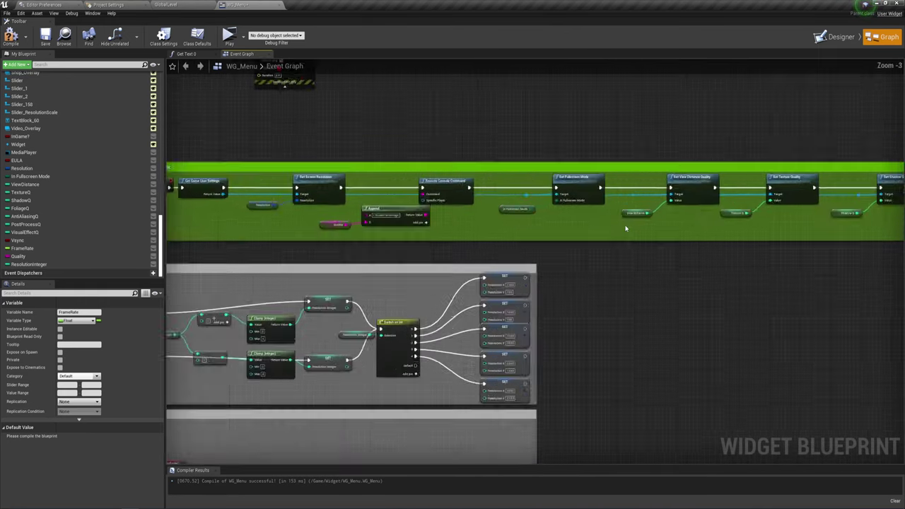
{"action": "scroll", "coordinate": [637, 226], "scroll_direction": "up", "scroll_amount": 2}
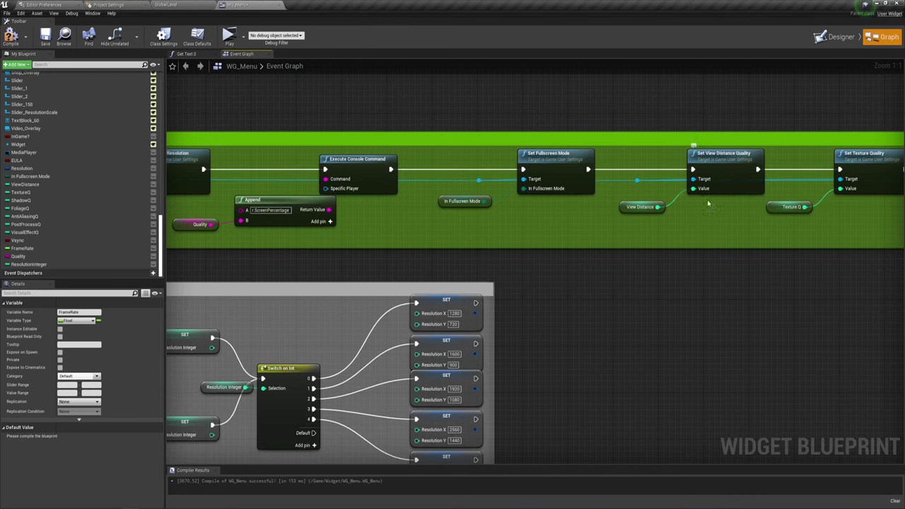
{"action": "right_click_drag", "start_coordinate": [708, 198], "coordinate": [481, 197]}
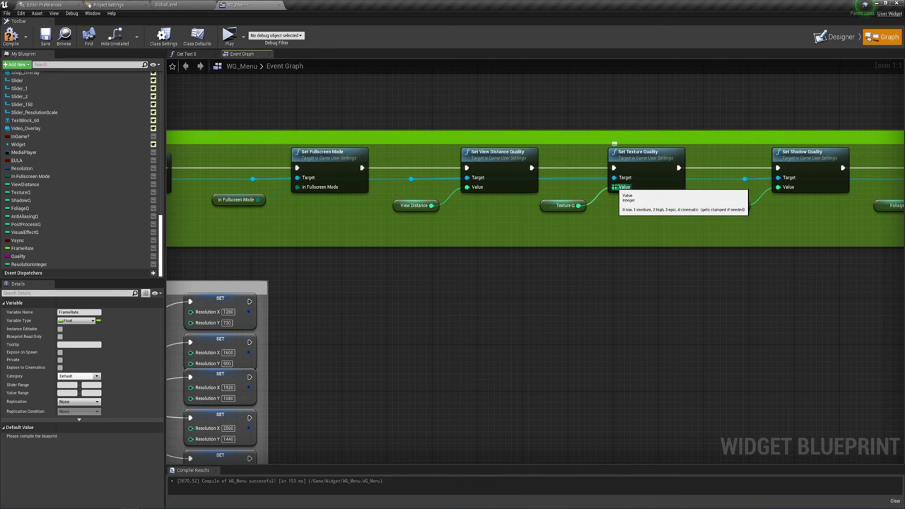
{"action": "right_click_drag", "start_coordinate": [780, 189], "coordinate": [756, 218]}
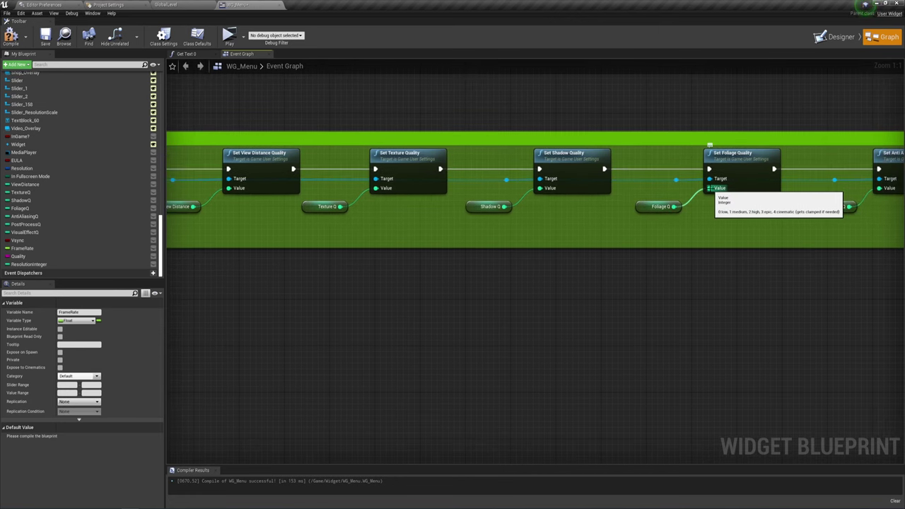
{"action": "right_click_drag", "start_coordinate": [646, 203], "coordinate": [729, 190]}
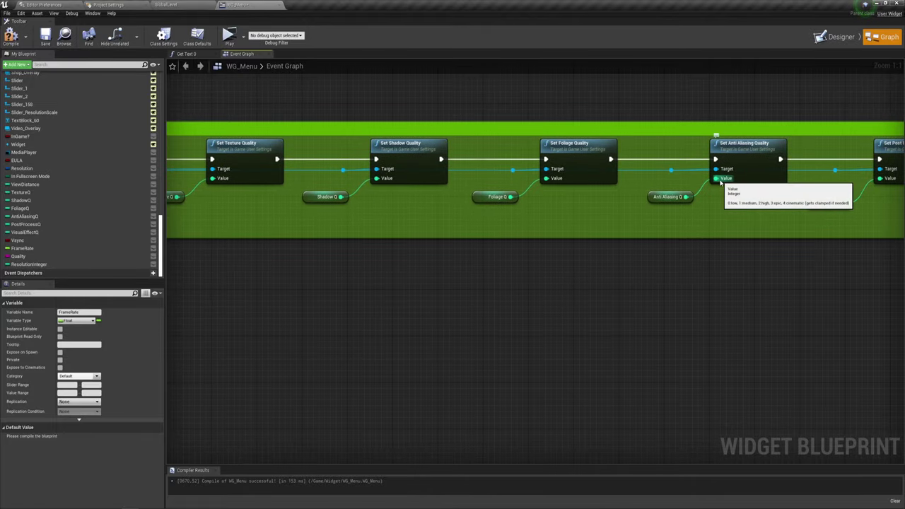
{"action": "scroll", "coordinate": [616, 203], "scroll_direction": "down", "scroll_amount": 3}
{"action": "scroll", "coordinate": [663, 165], "scroll_direction": "down", "scroll_amount": 2}
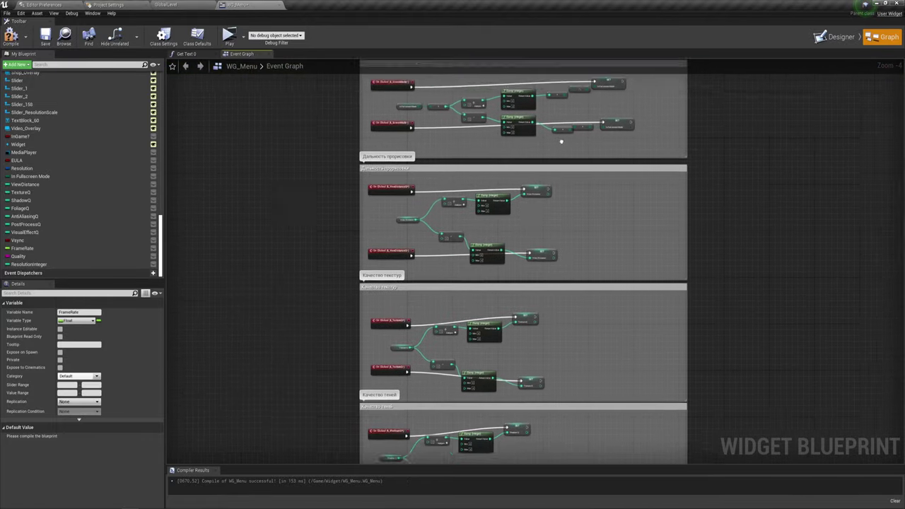
Pan down past the texture, foliage, anti-aliasing and VSync sections to Частота кадров
{"action": "right_click_drag", "start_coordinate": [614, 286], "coordinate": [615, 211]}
{"action": "scroll", "coordinate": [615, 210], "scroll_direction": "up", "scroll_amount": 4}
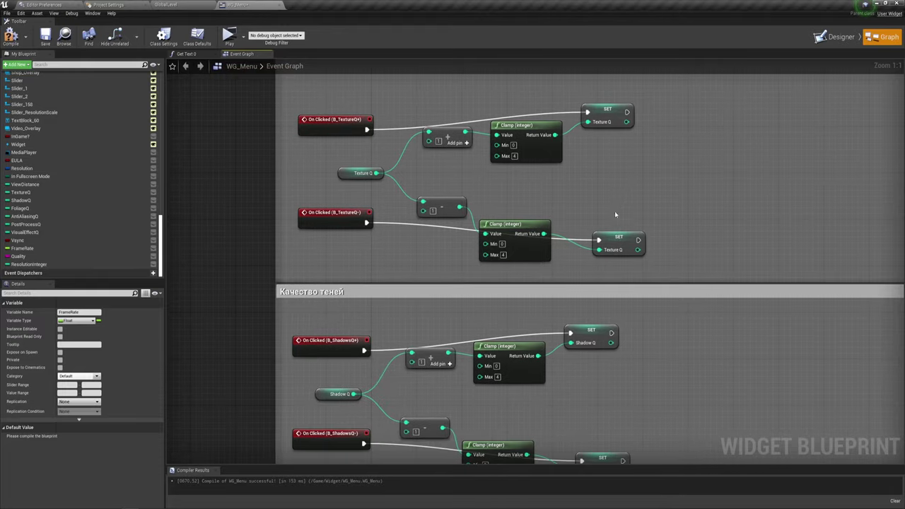
{"action": "left_click", "coordinate": [361, 172]}
{"action": "left_click", "coordinate": [626, 107]}
{"action": "right_click_drag", "start_coordinate": [587, 276], "coordinate": [587, 132]}
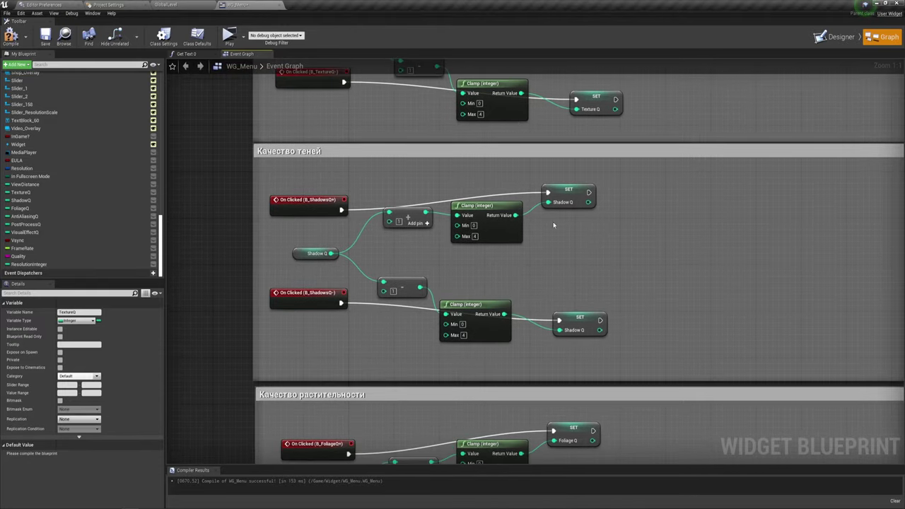
{"action": "right_click_drag", "start_coordinate": [572, 297], "coordinate": [566, 145]}
{"action": "mouse_move", "coordinate": [564, 311]}
{"action": "right_mouse_down"}
{"action": "mouse_move", "coordinate": [565, 223]}
{"action": "mouse_move", "coordinate": [561, 253]}
{"action": "right_mouse_up"}
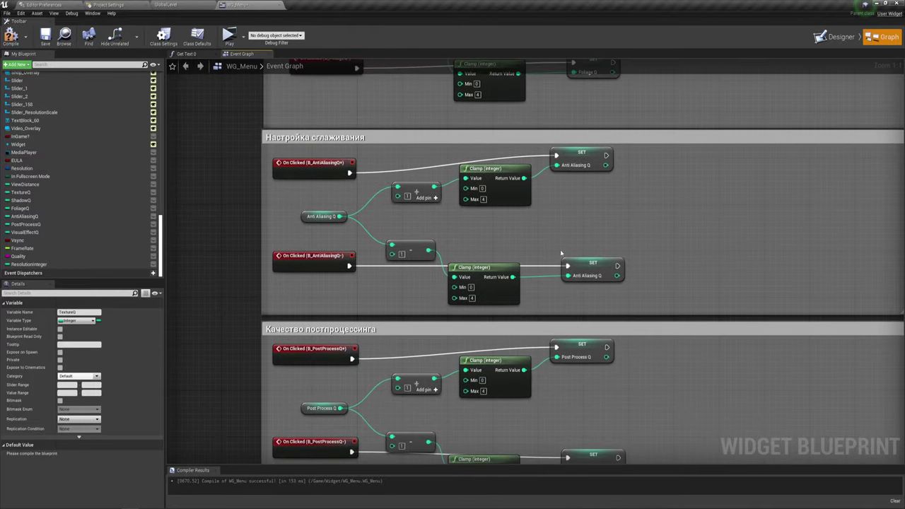
{"action": "right_click_drag", "start_coordinate": [626, 352], "coordinate": [624, 341]}
{"action": "right_click_drag", "start_coordinate": [622, 396], "coordinate": [621, 212]}
{"action": "right_click_drag", "start_coordinate": [621, 382], "coordinate": [620, 198]}
{"action": "right_click_drag", "start_coordinate": [592, 398], "coordinate": [592, 228]}
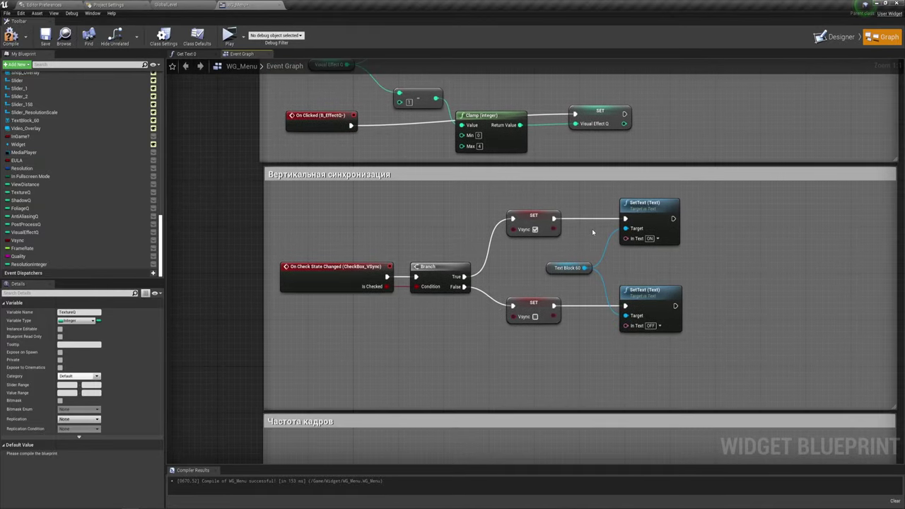
{"action": "mouse_move", "coordinate": [618, 366]}
{"action": "right_mouse_down"}
{"action": "mouse_move", "coordinate": [612, 180]}
{"action": "mouse_move", "coordinate": [625, 219]}
{"action": "right_mouse_up"}
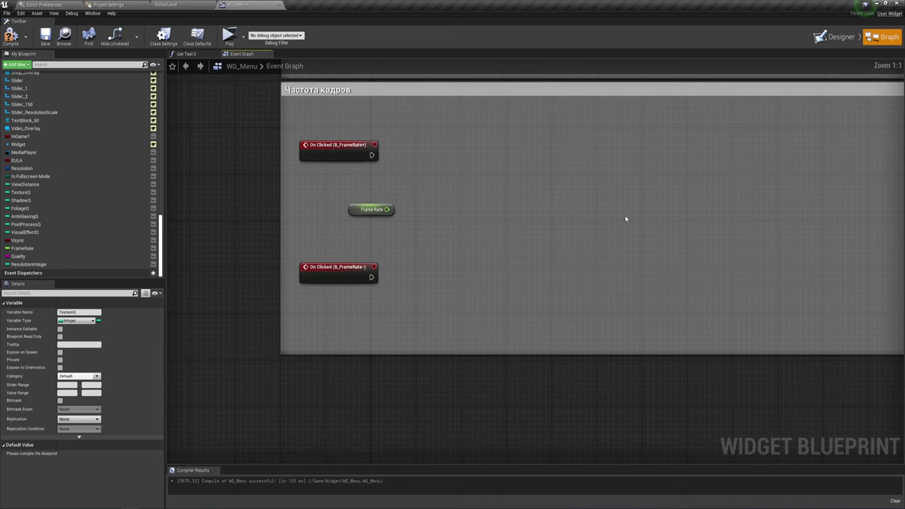
Feed the Frame Rate value into a new float + float add node
{"action": "left_click", "coordinate": [459, 247]}
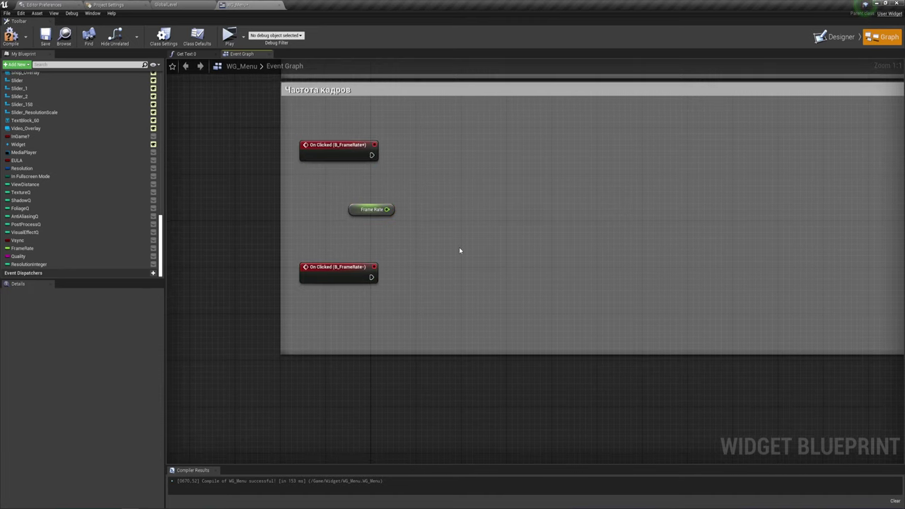
{"action": "right_click_drag", "start_coordinate": [459, 246], "coordinate": [409, 277]}
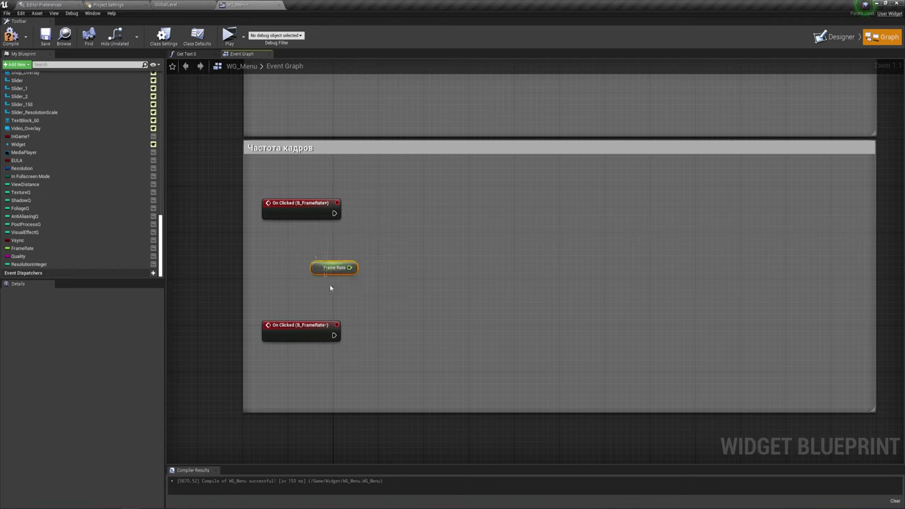
{"action": "left_click", "coordinate": [333, 268]}
{"action": "left_click_drag", "start_coordinate": [349, 267], "coordinate": [388, 229]}
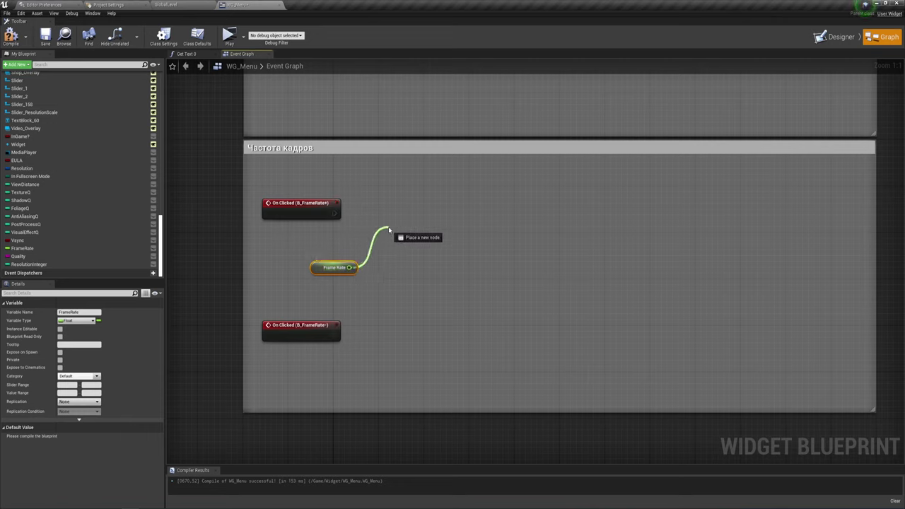
{"action": "left_click_drag", "start_coordinate": [350, 267], "coordinate": [451, 232]}
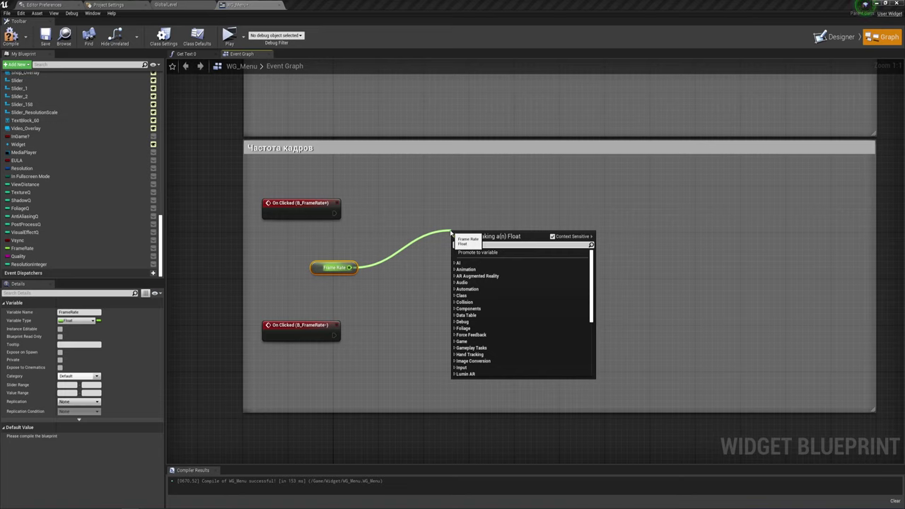
{"action": "type", "text": "+"}
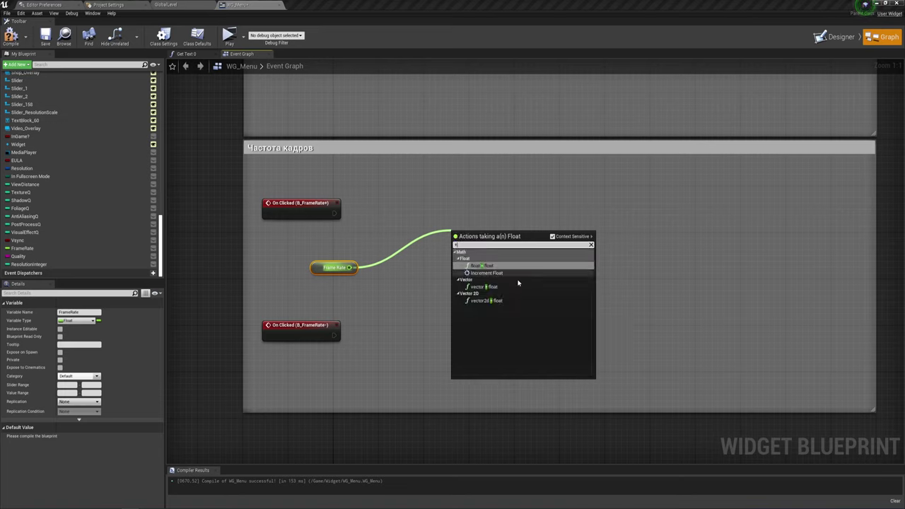
{"action": "left_click", "coordinate": [480, 270]}
{"action": "left_click_drag", "start_coordinate": [475, 244], "coordinate": [436, 244]}
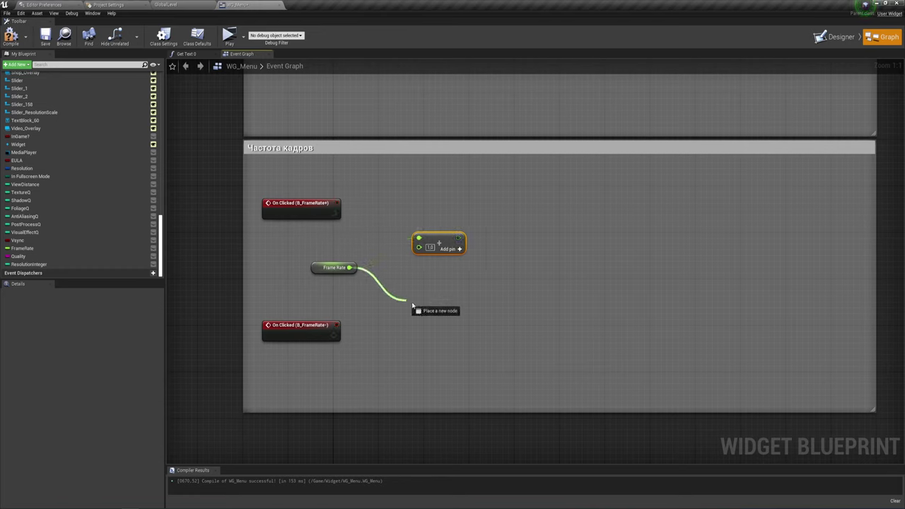
Add a float - float subtract node from Frame Rate, placed under the add node
{"action": "left_click_drag", "start_coordinate": [348, 267], "coordinate": [414, 305]}
{"action": "type", "text": "-"}
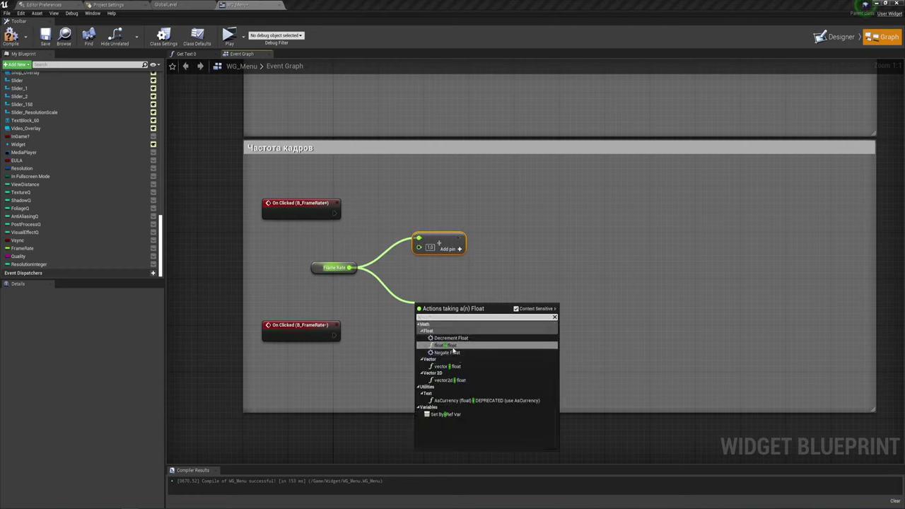
{"action": "left_click", "coordinate": [453, 346]}
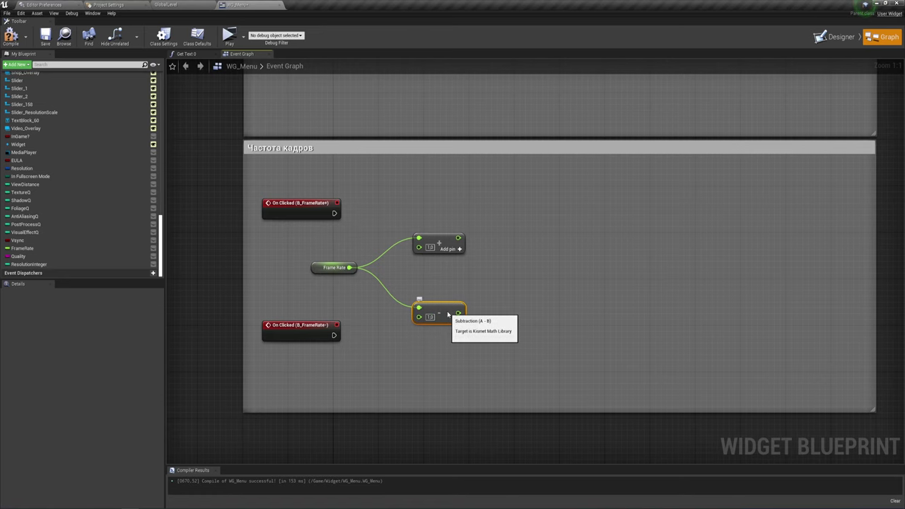
{"action": "left_click_drag", "start_coordinate": [442, 319], "coordinate": [442, 302]}
{"action": "right_click_drag", "start_coordinate": [633, 293], "coordinate": [522, 281]}
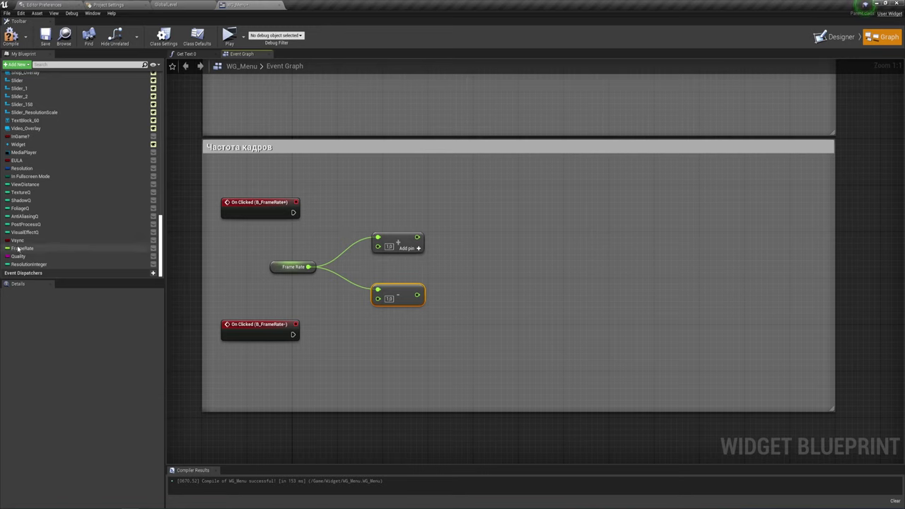
Place SET Frame Rate nodes after the B_FrameRate+ and B_FrameRate- click events
{"action": "mouse_move", "coordinate": [22, 248]}
{"action": "left_mouse_down"}
{"action": "mouse_move", "coordinate": [292, 212]}
{"action": "mouse_move", "coordinate": [528, 208]}
{"action": "left_mouse_up"}
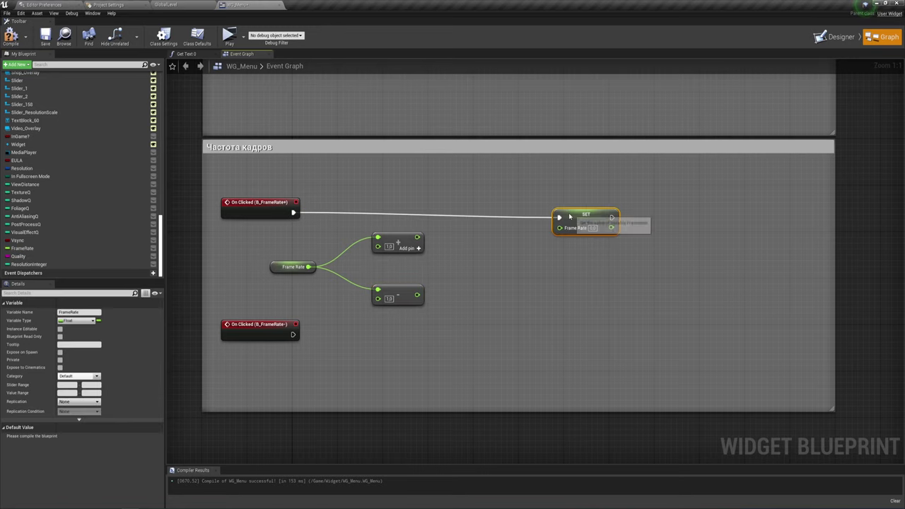
{"action": "key", "text": "ctrl+c"}
{"action": "key", "text": "ctrl+v"}
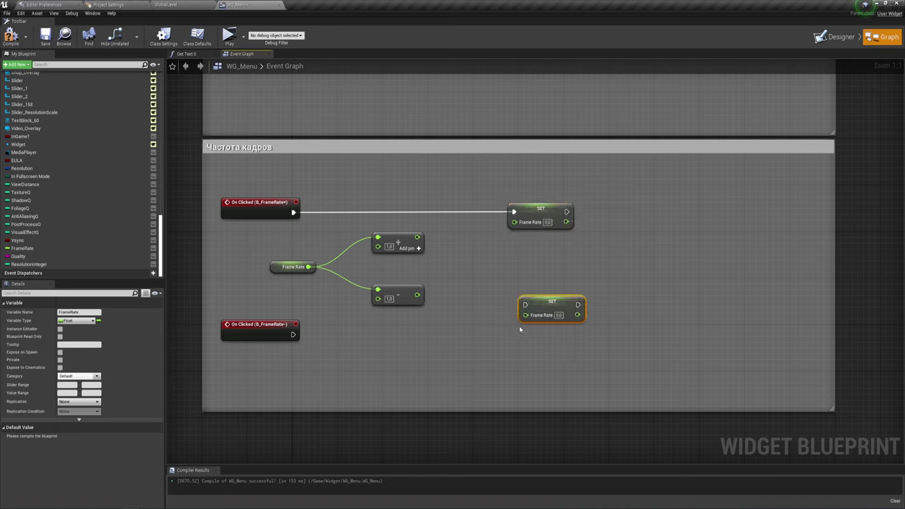
{"action": "left_click_drag", "start_coordinate": [523, 303], "coordinate": [293, 334]}
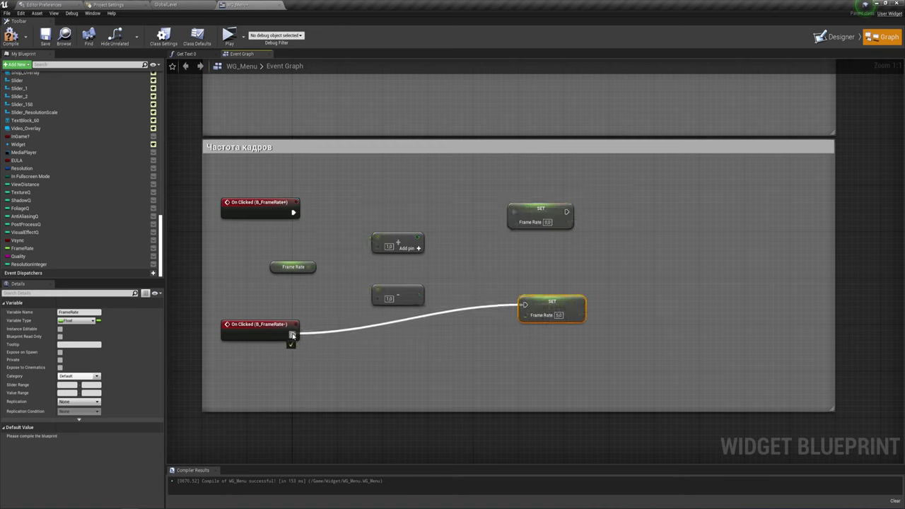
{"action": "mouse_move", "coordinate": [539, 305]}
{"action": "left_mouse_down"}
{"action": "mouse_move", "coordinate": [539, 334]}
{"action": "mouse_move", "coordinate": [527, 332]}
{"action": "left_mouse_up"}
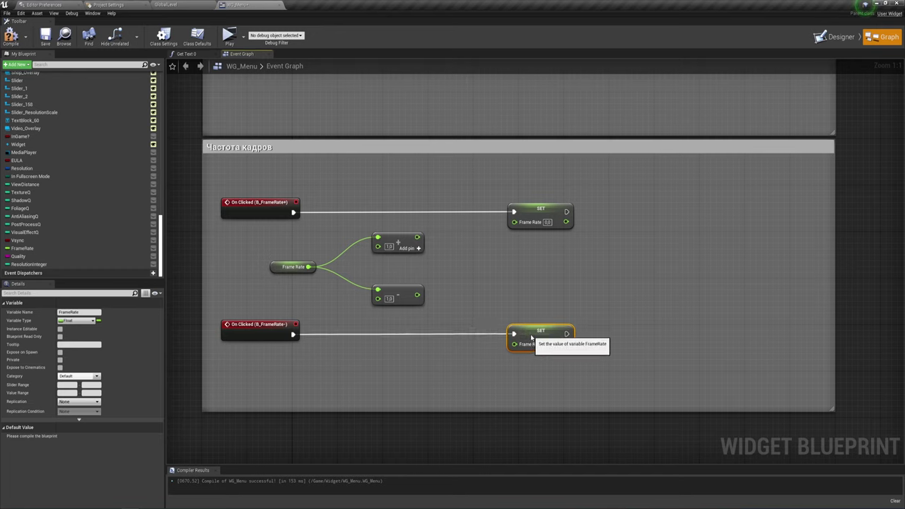
{"action": "left_click", "coordinate": [545, 212], "text": "ctrl"}
{"action": "left_click_drag", "start_coordinate": [559, 216], "coordinate": [660, 215]}
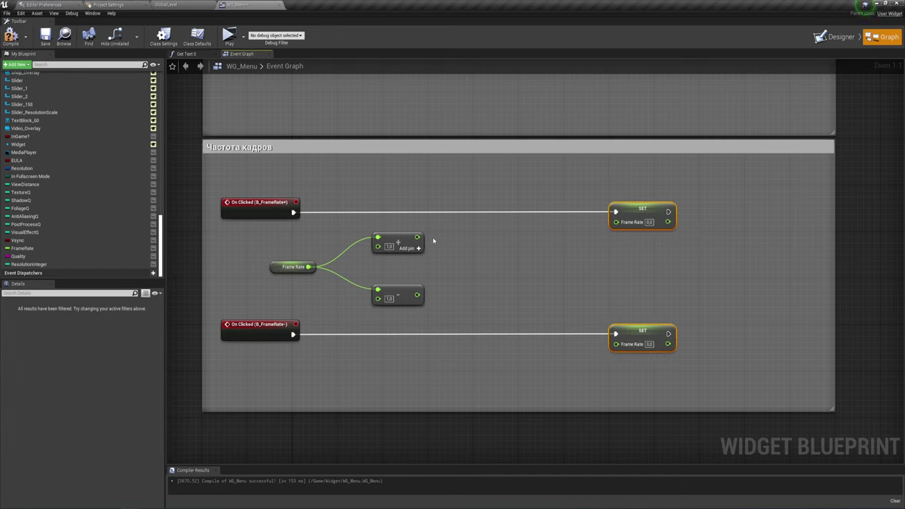
{"action": "left_click_drag", "start_coordinate": [417, 238], "coordinate": [463, 250]}
Add a Clamp (float) node after the add node with Min 30
{"action": "type", "text": "фь"}
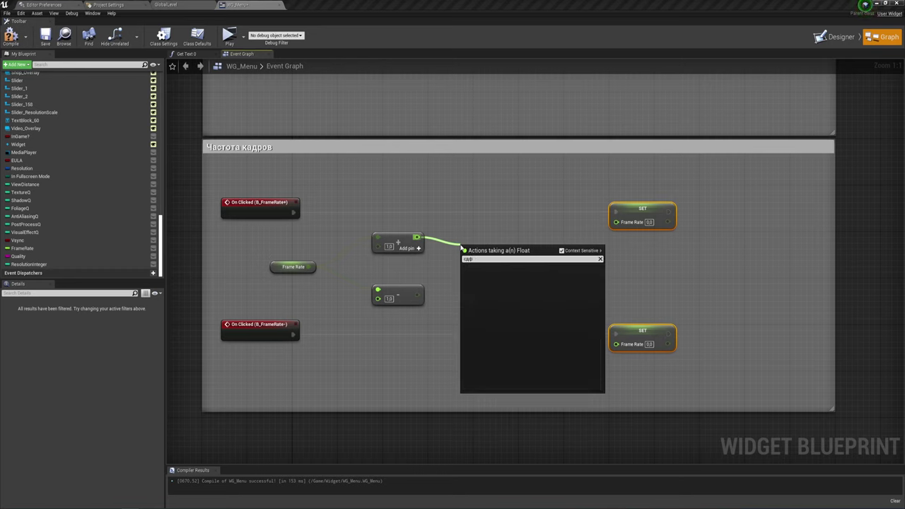
{"action": "key", "text": "BackSpace"}
{"action": "type", "text": "a"}
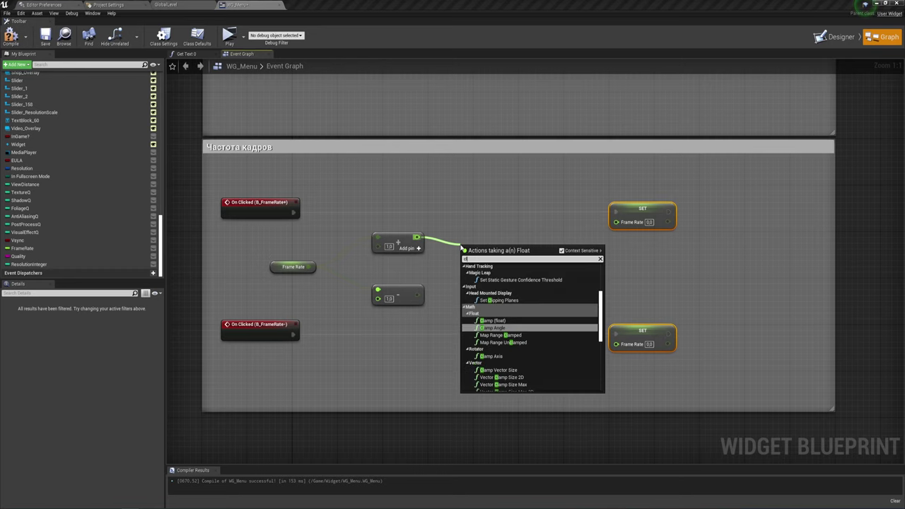
{"action": "type", "text": "m"}
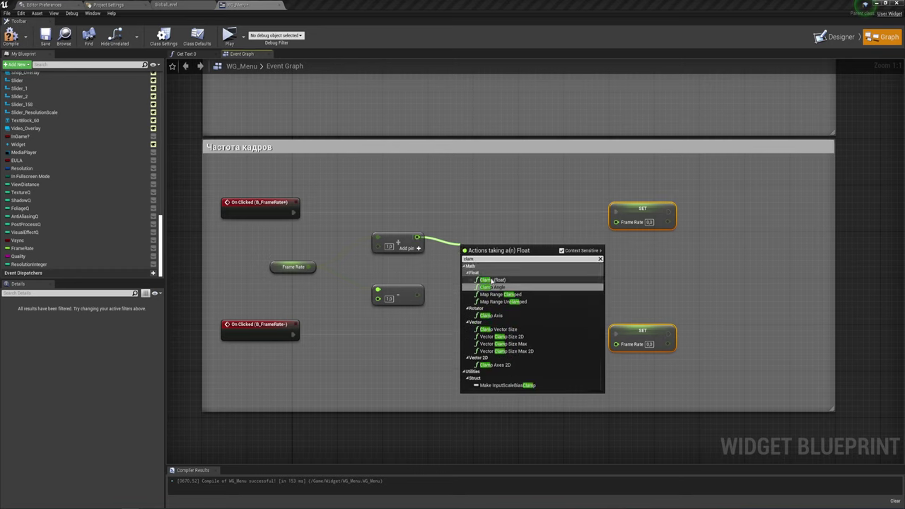
{"action": "left_click", "coordinate": [492, 280]}
{"action": "mouse_move", "coordinate": [506, 245]}
{"action": "left_mouse_down"}
{"action": "mouse_move", "coordinate": [510, 227]}
{"action": "mouse_move", "coordinate": [630, 225]}
{"action": "left_mouse_up"}
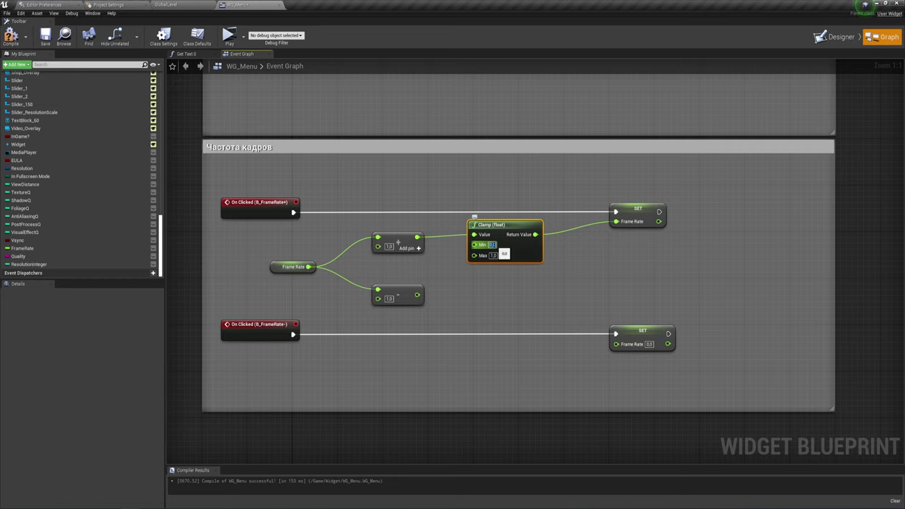
{"action": "type", "text": "30"}
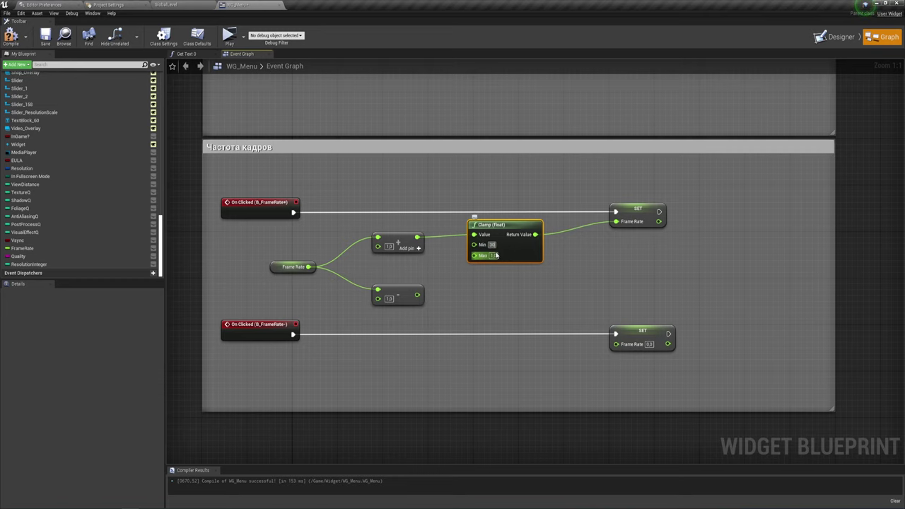
{"action": "key", "text": "Return"}
{"action": "right_click_drag", "start_coordinate": [523, 273], "coordinate": [495, 248]}
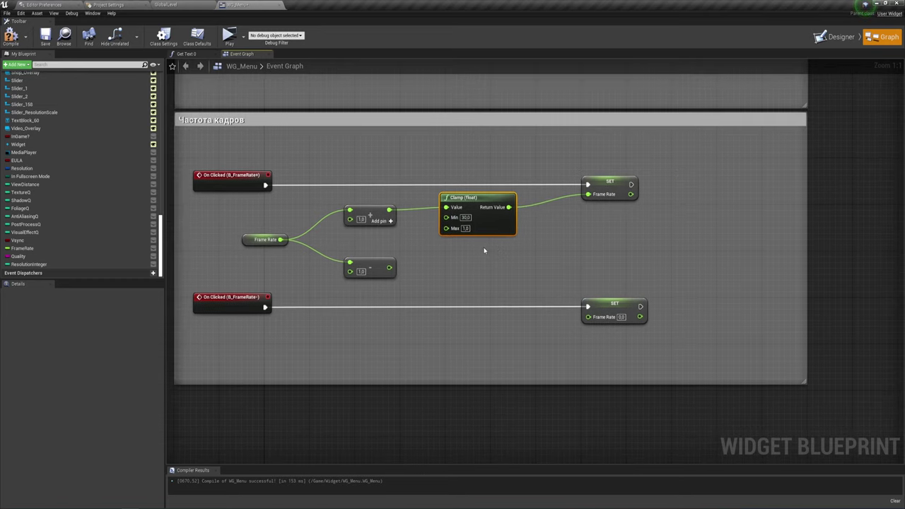
Copy the clamp for the subtract result and wire it into the lower SET Frame Rate
{"action": "key", "text": "ctrl+c"}
{"action": "key", "text": "ctrl+v"}
{"action": "left_click_drag", "start_coordinate": [441, 283], "coordinate": [388, 269]}
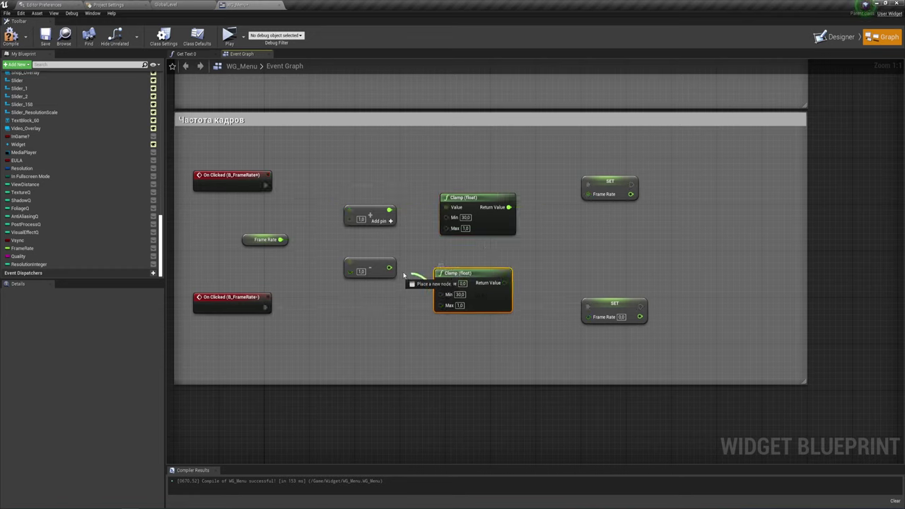
{"action": "mouse_move", "coordinate": [456, 273]}
{"action": "left_mouse_down"}
{"action": "mouse_move", "coordinate": [462, 262]}
{"action": "mouse_move", "coordinate": [594, 320]}
{"action": "left_mouse_up"}
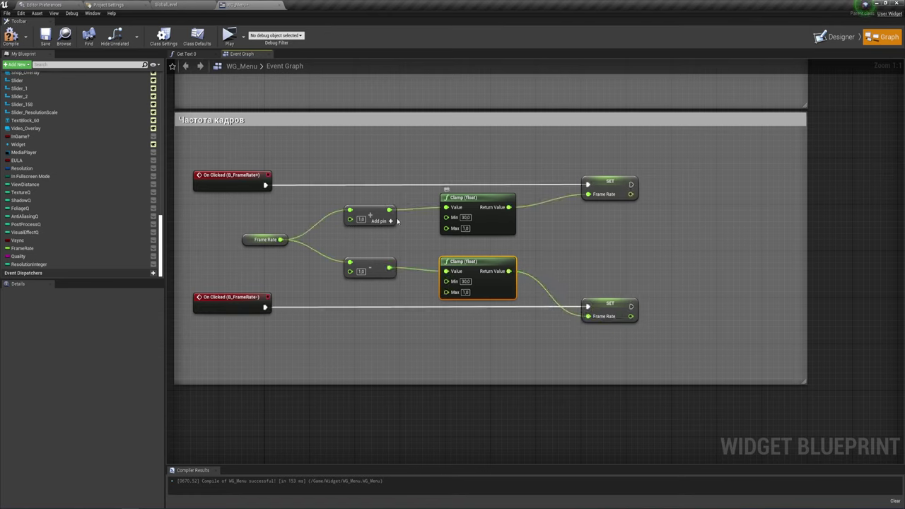
{"action": "left_click", "coordinate": [361, 220]}
{"action": "left_click_drag", "start_coordinate": [348, 295], "coordinate": [381, 206]}
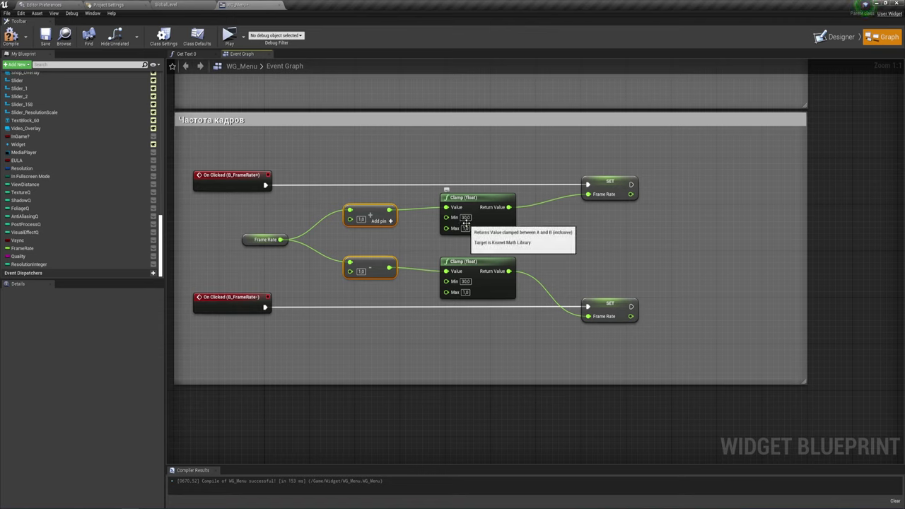
Set the add and subtract step values to 30
{"action": "left_click", "coordinate": [361, 220]}
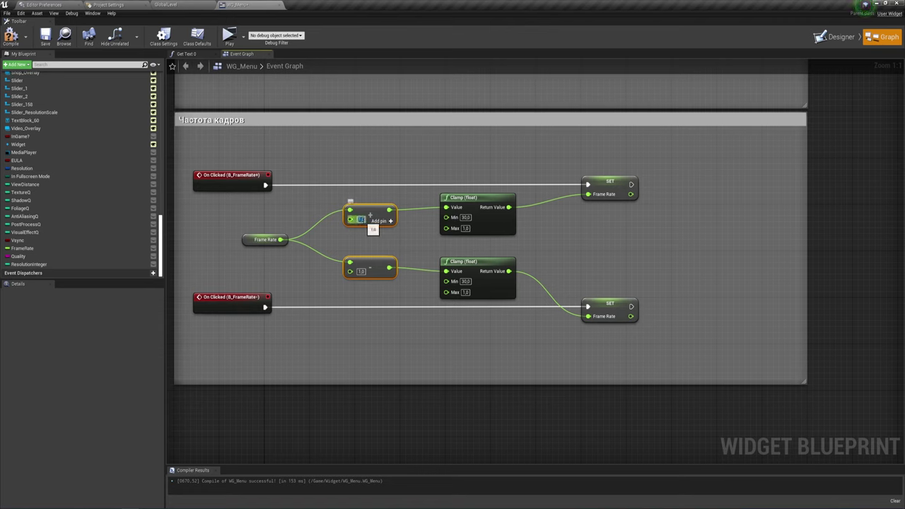
{"action": "key", "text": "BackSpace"}
{"action": "type", "text": "30"}
{"action": "key", "text": "Return"}
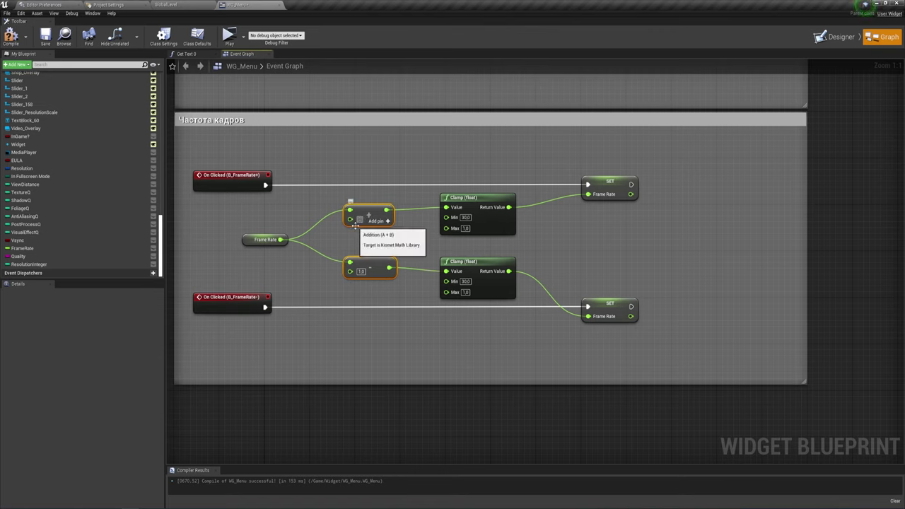
{"action": "left_click", "coordinate": [361, 270]}
{"action": "type", "text": "30"}
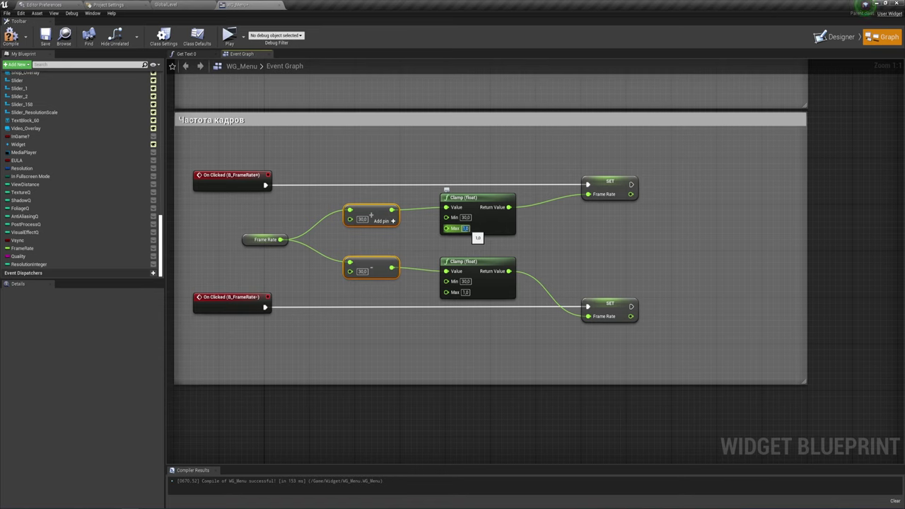
Set Max to 180 on the Clamp (float) nodes and select both clamps
{"action": "type", "text": "1"}
{"action": "left_click", "coordinate": [461, 292]}
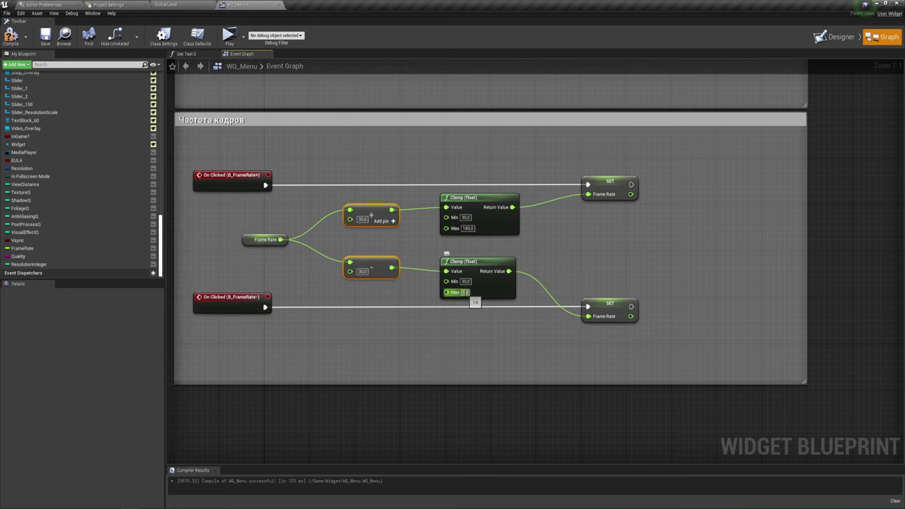
{"action": "type", "text": "180"}
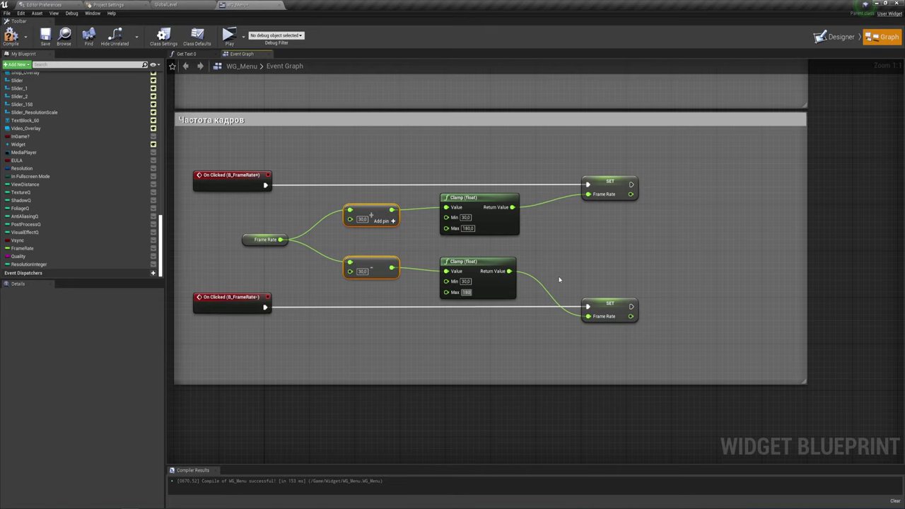
{"action": "left_click", "coordinate": [559, 283]}
{"action": "right_click_drag", "start_coordinate": [549, 252], "coordinate": [463, 261]}
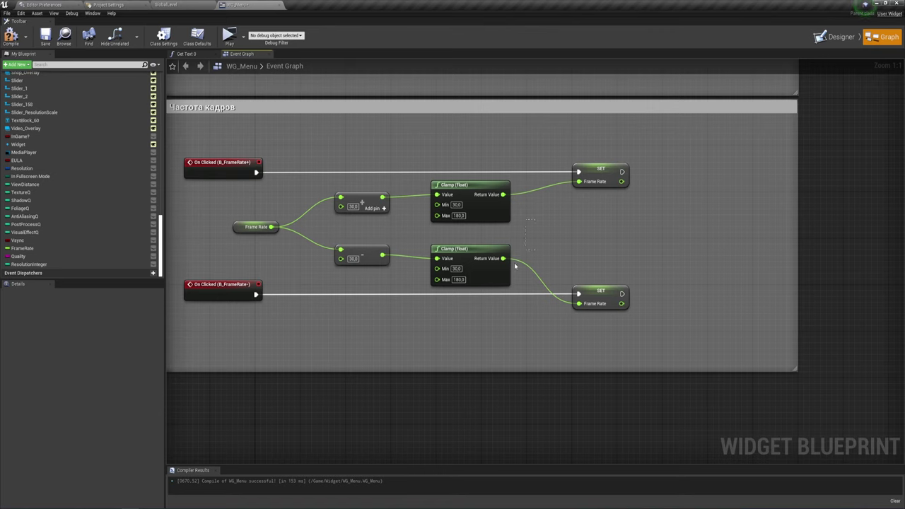
{"action": "left_click_drag", "start_coordinate": [516, 266], "coordinate": [495, 262]}
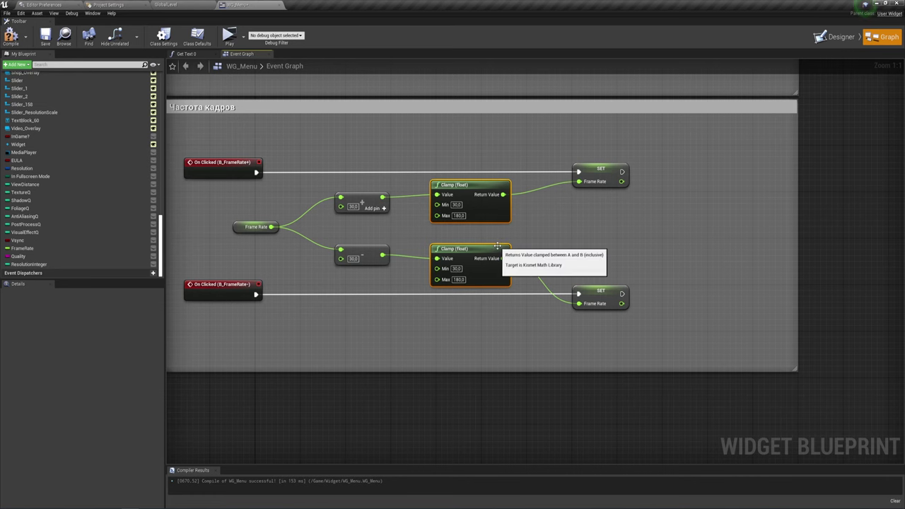
{"action": "right_click_drag", "start_coordinate": [537, 225], "coordinate": [576, 256]}
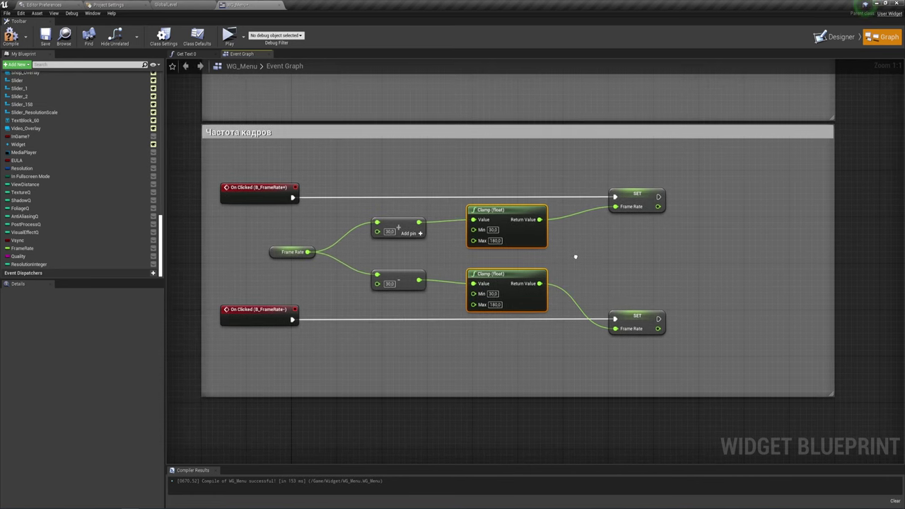
Navigate the WG_Menu graph past the comment boxes to centre the Event Construct and Sequence nodes
{"action": "scroll", "coordinate": [562, 251], "scroll_direction": "down", "scroll_amount": 4}
{"action": "scroll", "coordinate": [555, 213], "scroll_direction": "down", "scroll_amount": 2}
{"action": "scroll", "coordinate": [551, 163], "scroll_direction": "down", "scroll_amount": 1}
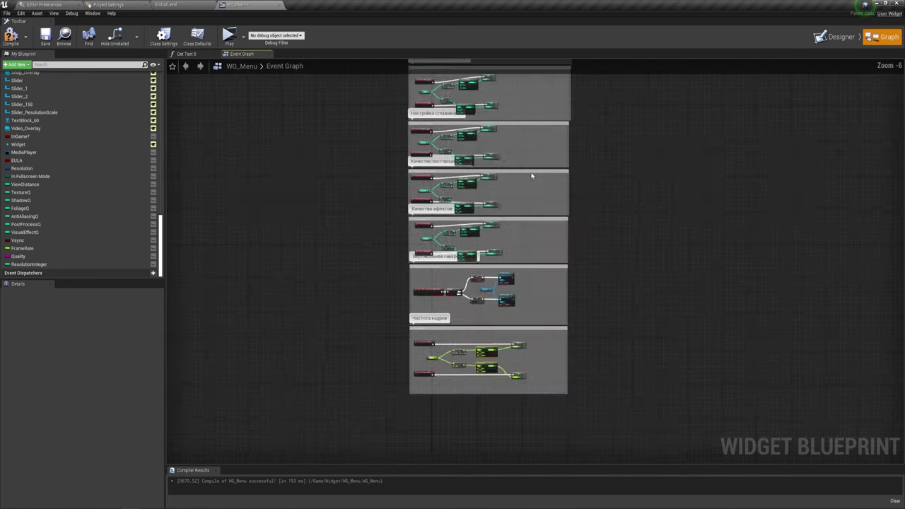
{"action": "scroll", "coordinate": [545, 123], "scroll_direction": "down", "scroll_amount": 1}
{"action": "right_click_drag", "start_coordinate": [546, 123], "coordinate": [544, 375]}
{"action": "right_click_drag", "start_coordinate": [542, 77], "coordinate": [528, 271]}
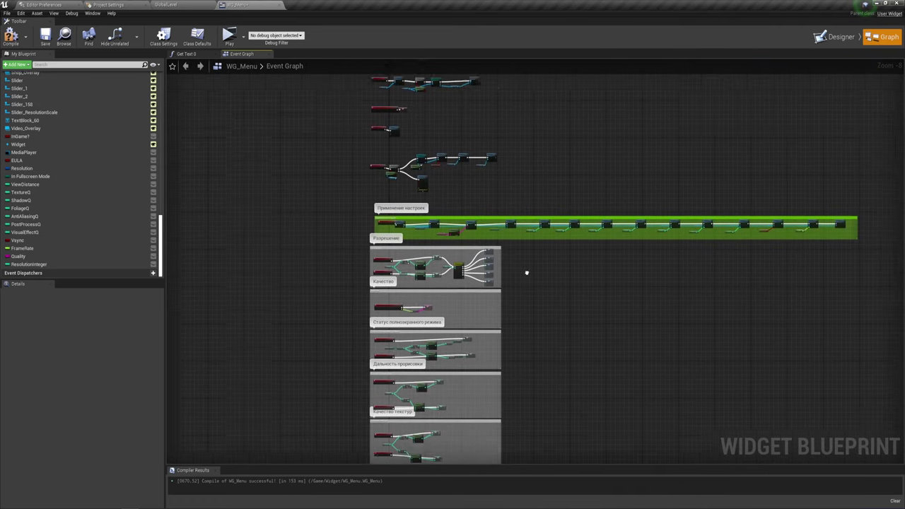
{"action": "scroll", "coordinate": [398, 222], "scroll_direction": "up", "scroll_amount": 3}
{"action": "scroll", "coordinate": [483, 242], "scroll_direction": "up", "scroll_amount": 2}
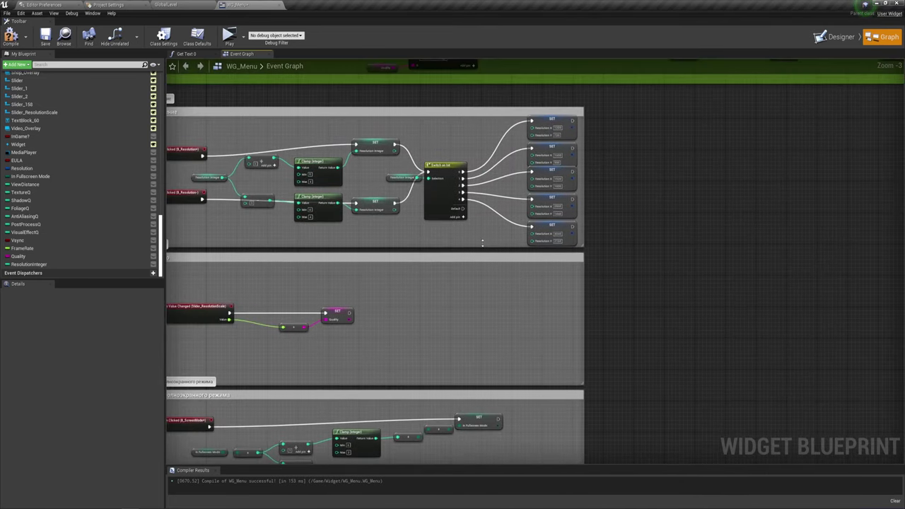
{"action": "right_click_drag", "start_coordinate": [411, 197], "coordinate": [505, 358]}
{"action": "mouse_move", "coordinate": [487, 206]}
{"action": "right_mouse_down"}
{"action": "mouse_move", "coordinate": [488, 275]}
{"action": "mouse_move", "coordinate": [459, 283]}
{"action": "right_mouse_up"}
{"action": "scroll", "coordinate": [487, 283], "scroll_direction": "down", "scroll_amount": 2}
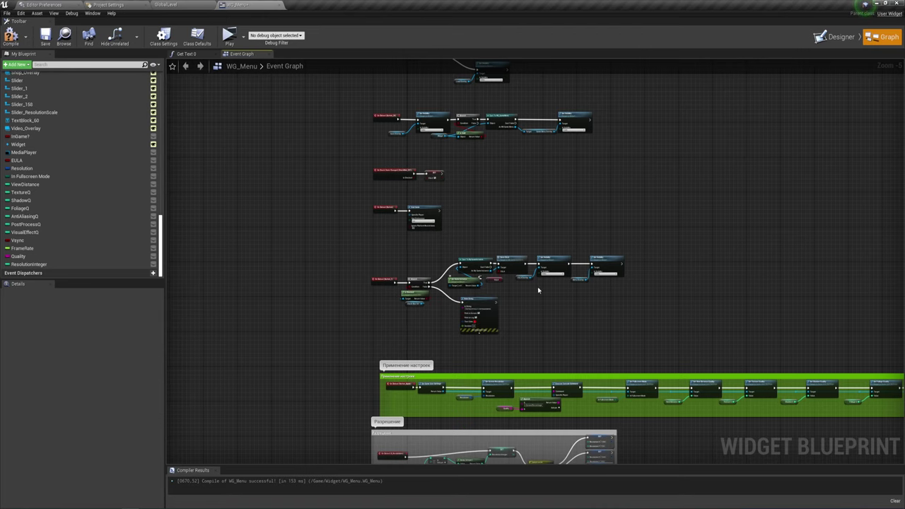
{"action": "scroll", "coordinate": [471, 214], "scroll_direction": "up", "scroll_amount": 2}
{"action": "right_click_drag", "start_coordinate": [481, 202], "coordinate": [477, 363]}
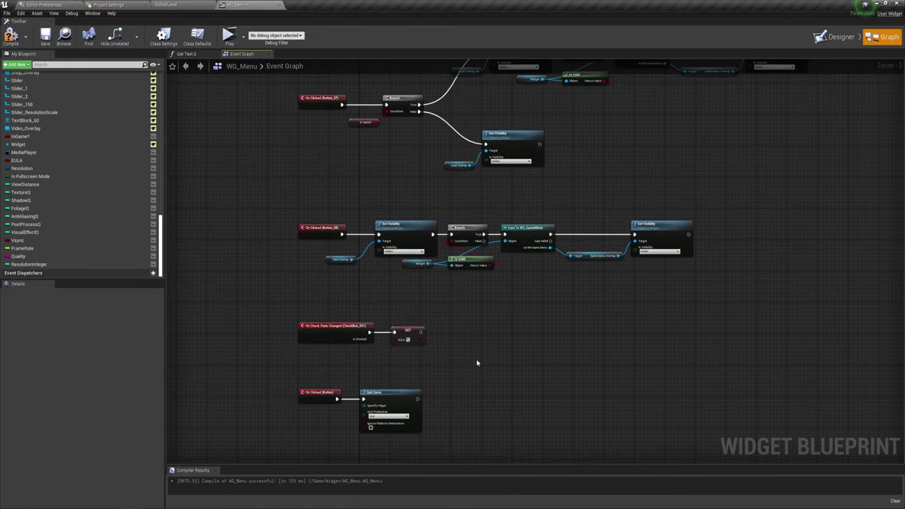
{"action": "scroll", "coordinate": [450, 322], "scroll_direction": "down", "scroll_amount": 2}
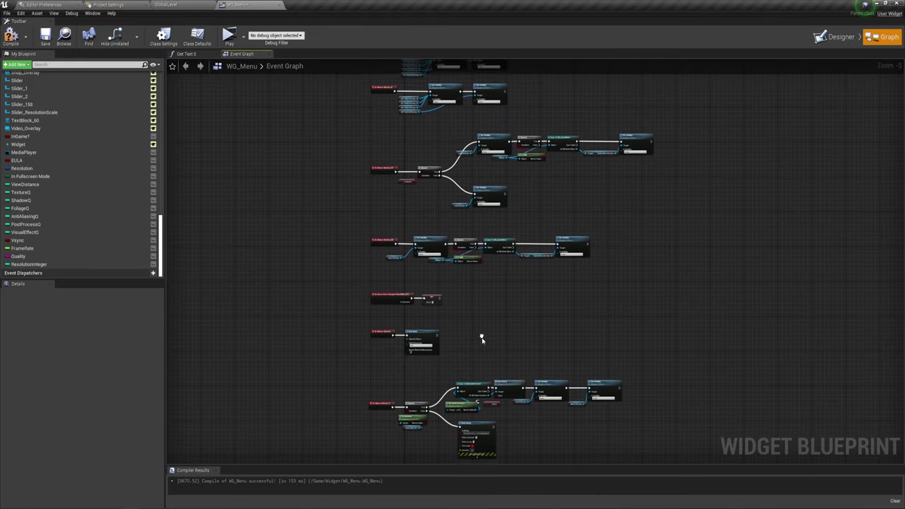
{"action": "right_click_drag", "start_coordinate": [554, 191], "coordinate": [499, 344]}
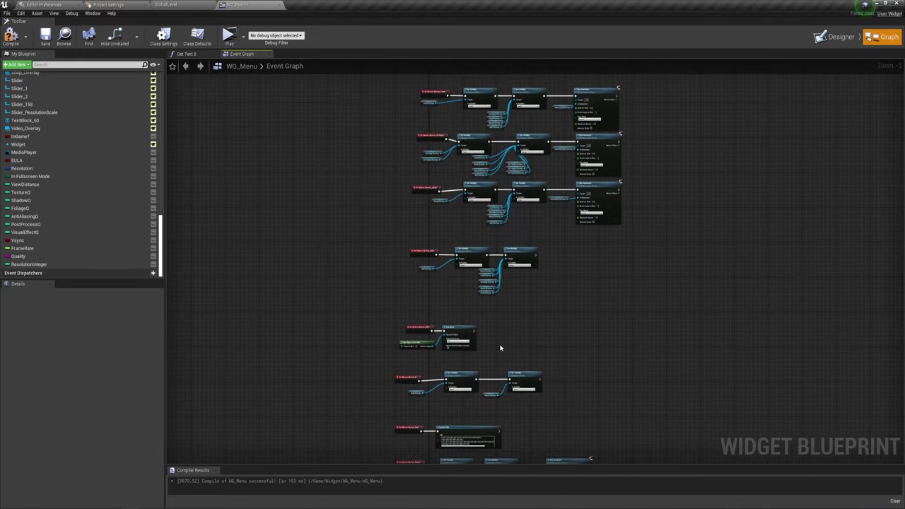
{"action": "scroll", "coordinate": [471, 325], "scroll_direction": "up", "scroll_amount": 5}
{"action": "scroll", "coordinate": [471, 216], "scroll_direction": "down", "scroll_amount": 4}
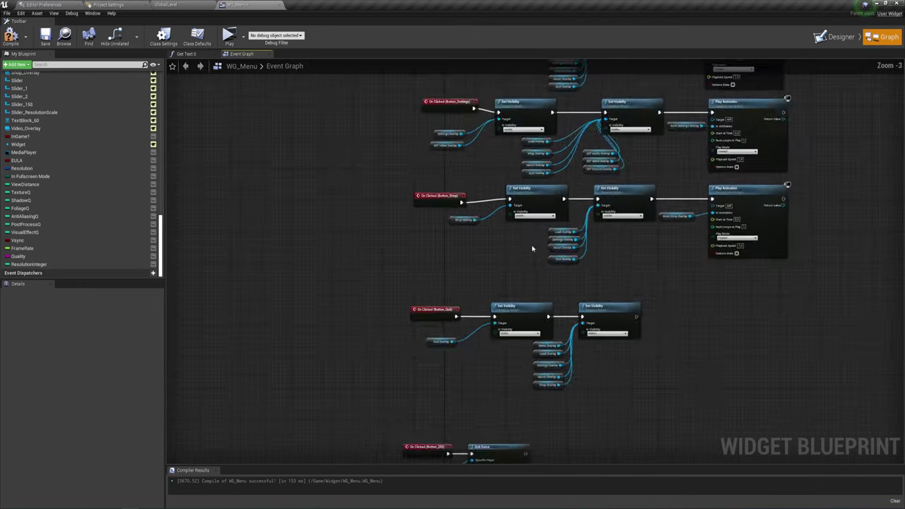
{"action": "right_click_drag", "start_coordinate": [477, 400], "coordinate": [593, 371]}
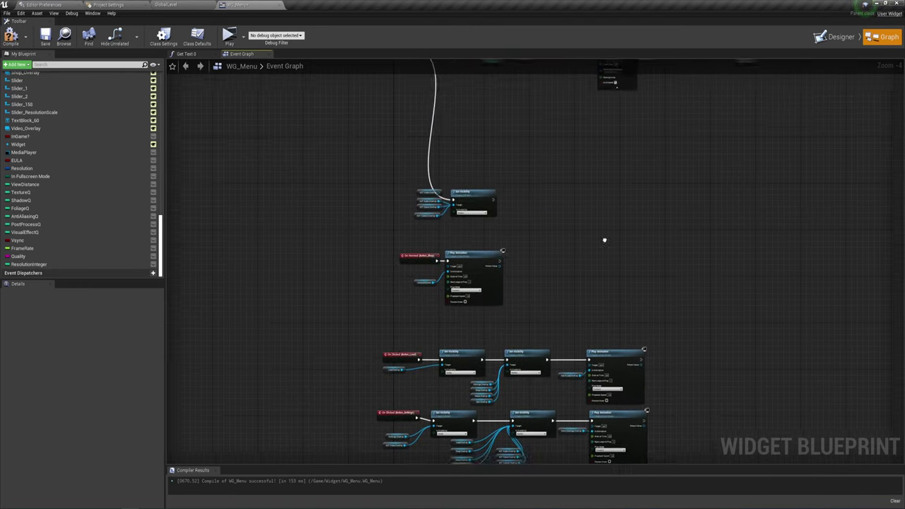
{"action": "scroll", "coordinate": [381, 180], "scroll_direction": "up", "scroll_amount": 4}
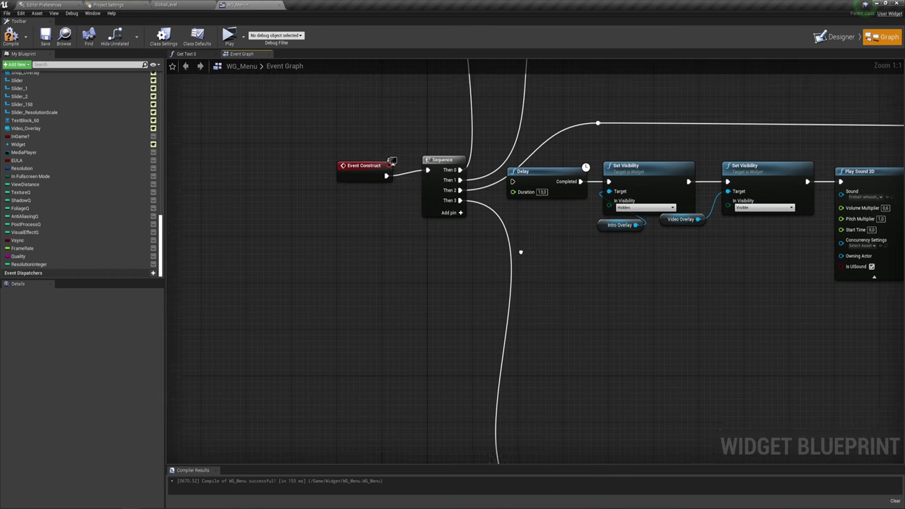
{"action": "scroll", "coordinate": [467, 250], "scroll_direction": "down", "scroll_amount": 2}
{"action": "right_click_drag", "start_coordinate": [478, 261], "coordinate": [478, 235]}
Move the overlay-hiding Set Visibility group up just below the Sequence node
{"action": "left_click_drag", "start_coordinate": [384, 378], "coordinate": [543, 308]}
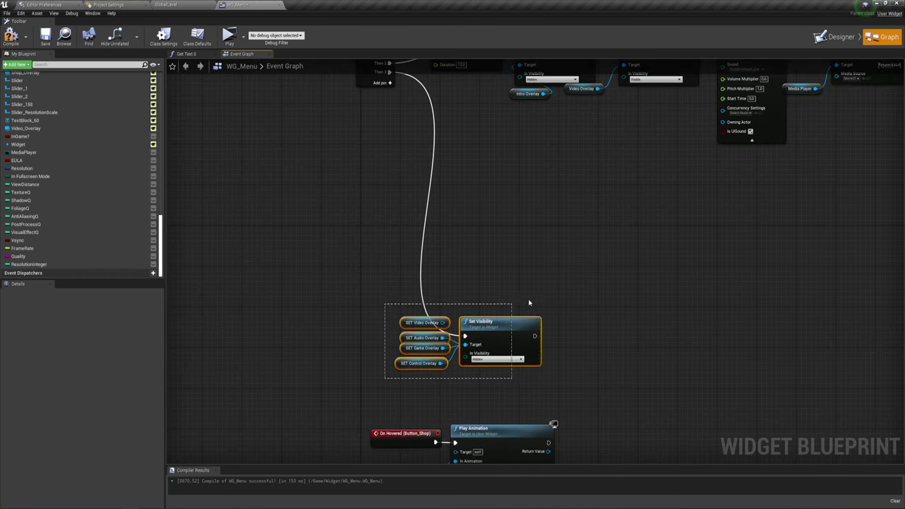
{"action": "left_click_drag", "start_coordinate": [434, 333], "coordinate": [478, 135]}
{"action": "right_click_drag", "start_coordinate": [424, 220], "coordinate": [430, 319]}
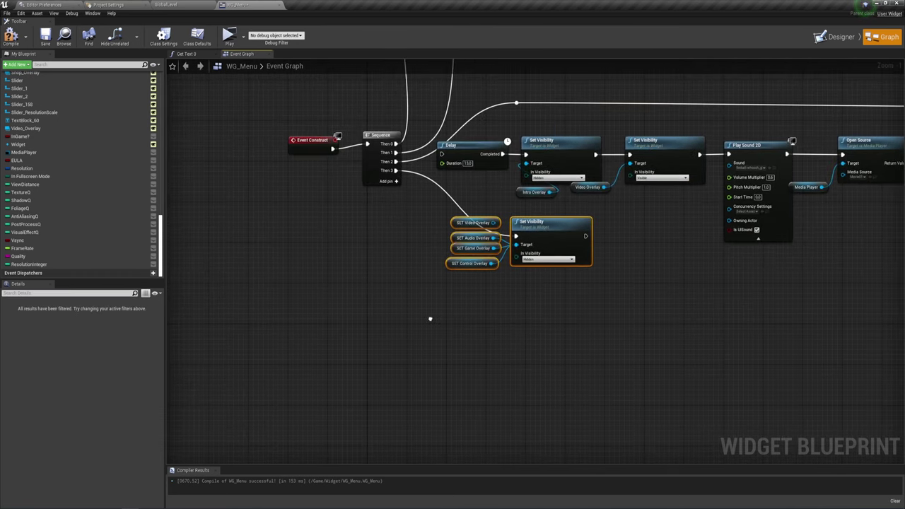
{"action": "right_click_drag", "start_coordinate": [463, 288], "coordinate": [477, 290]}
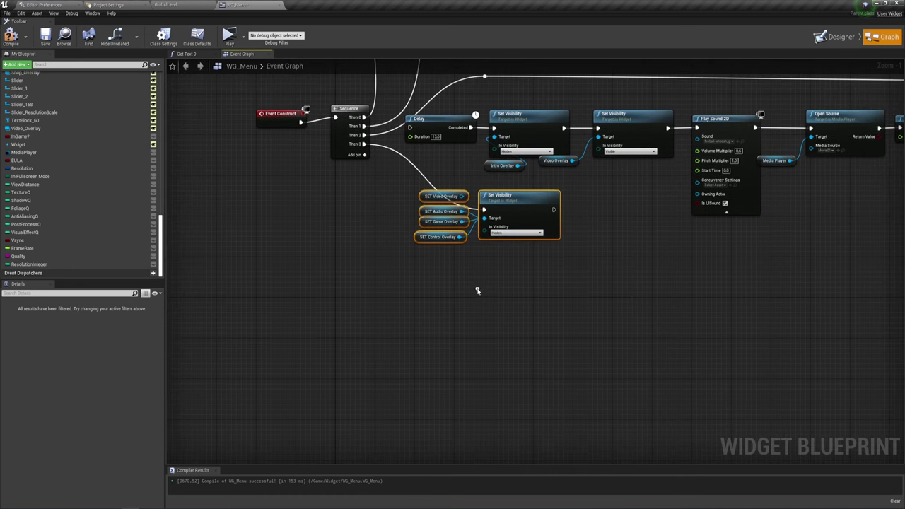
{"action": "mouse_move", "coordinate": [409, 217]}
{"action": "right_mouse_down"}
{"action": "mouse_move", "coordinate": [210, 225]}
{"action": "mouse_move", "coordinate": [453, 157]}
{"action": "right_mouse_up"}
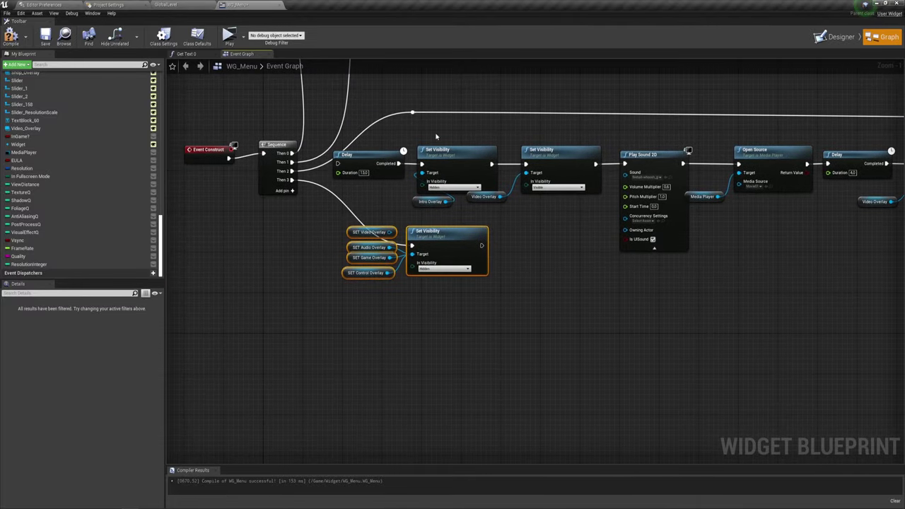
{"action": "right_click_drag", "start_coordinate": [295, 180], "coordinate": [327, 100]}
Add a fifth output pin, Then 4, to the Event Construct Sequence node
{"action": "left_click", "coordinate": [326, 111]}
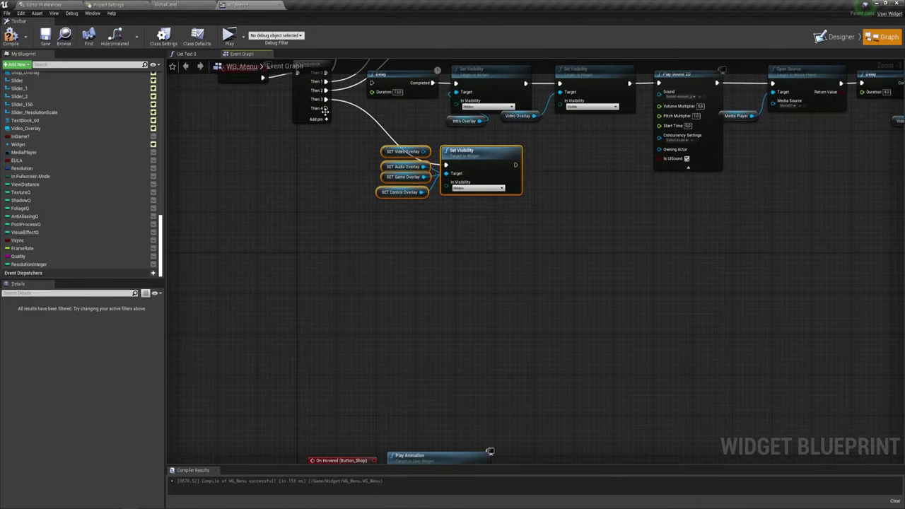
{"action": "left_click_drag", "start_coordinate": [325, 108], "coordinate": [372, 256]}
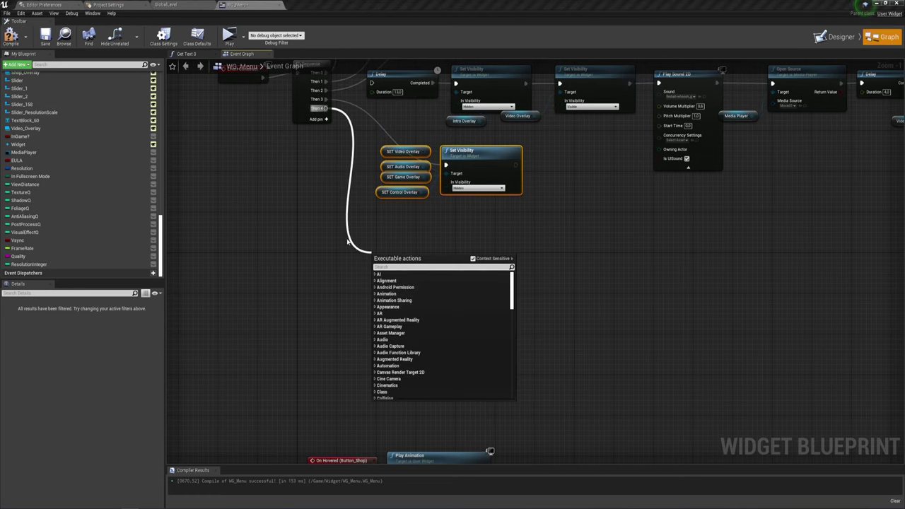
{"action": "left_click", "coordinate": [337, 161]}
{"action": "scroll", "coordinate": [332, 383], "scroll_direction": "down", "scroll_amount": 2}
{"action": "scroll", "coordinate": [332, 383], "scroll_direction": "down", "scroll_amount": 1}
{"action": "scroll", "coordinate": [331, 382], "scroll_direction": "down", "scroll_amount": 1}
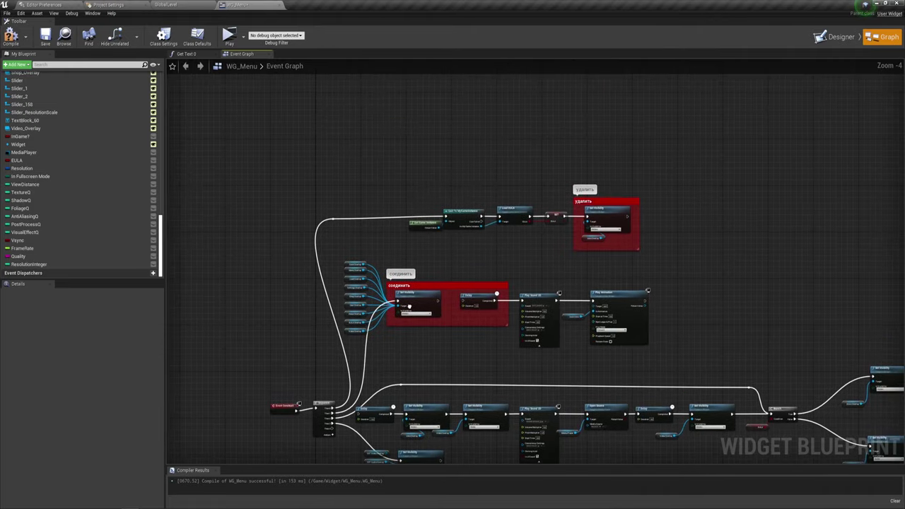
{"action": "right_click_drag", "start_coordinate": [452, 283], "coordinate": [456, 251]}
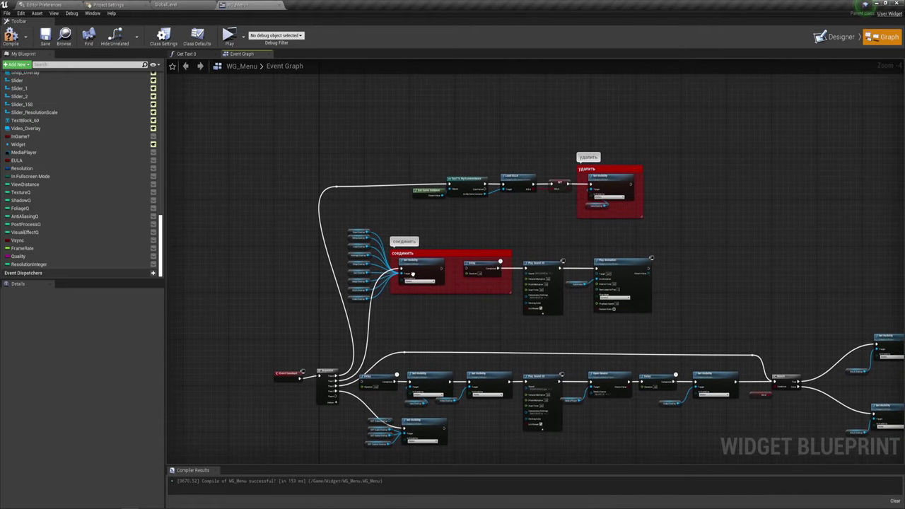
{"action": "mouse_move", "coordinate": [412, 274]}
{"action": "right_mouse_down"}
{"action": "mouse_move", "coordinate": [417, 249]}
{"action": "mouse_move", "coordinate": [444, 258]}
{"action": "right_mouse_up"}
{"action": "scroll", "coordinate": [417, 249], "scroll_direction": "up", "scroll_amount": 1}
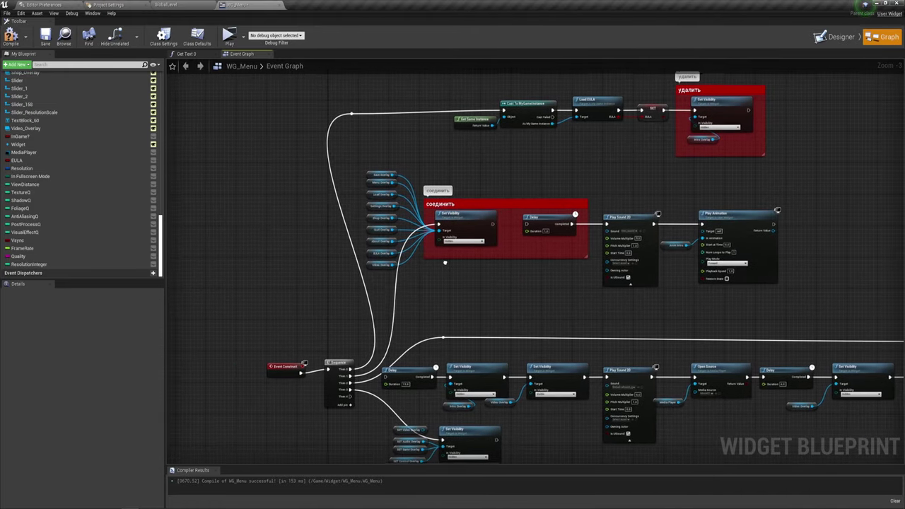
{"action": "right_click_drag", "start_coordinate": [352, 364], "coordinate": [335, 183]}
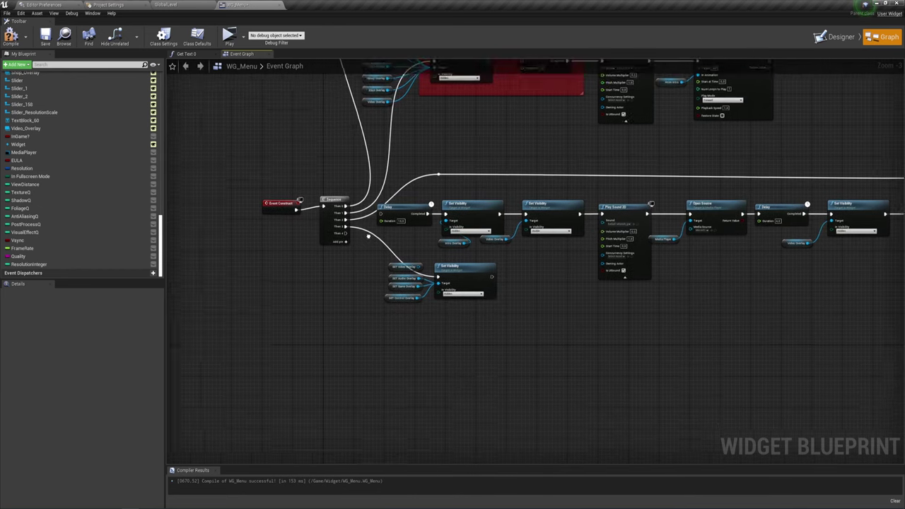
{"action": "scroll", "coordinate": [334, 183], "scroll_direction": "up", "scroll_amount": 1}
{"action": "scroll", "coordinate": [319, 151], "scroll_direction": "up", "scroll_amount": 2}
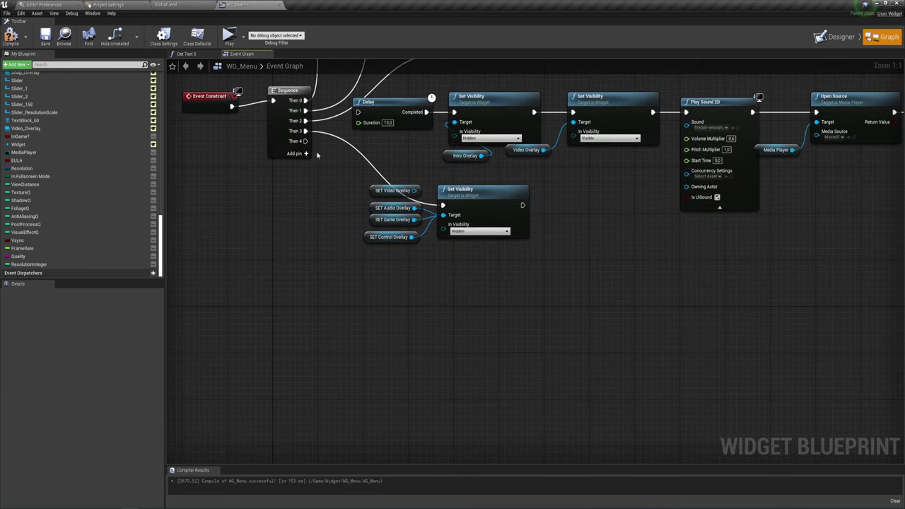
Attach a Get Game User Settings node to the Sequence's Then 4 output
{"action": "mouse_move", "coordinate": [306, 141]}
{"action": "left_mouse_down"}
{"action": "mouse_move", "coordinate": [358, 288]}
{"action": "mouse_move", "coordinate": [371, 290]}
{"action": "left_mouse_up"}
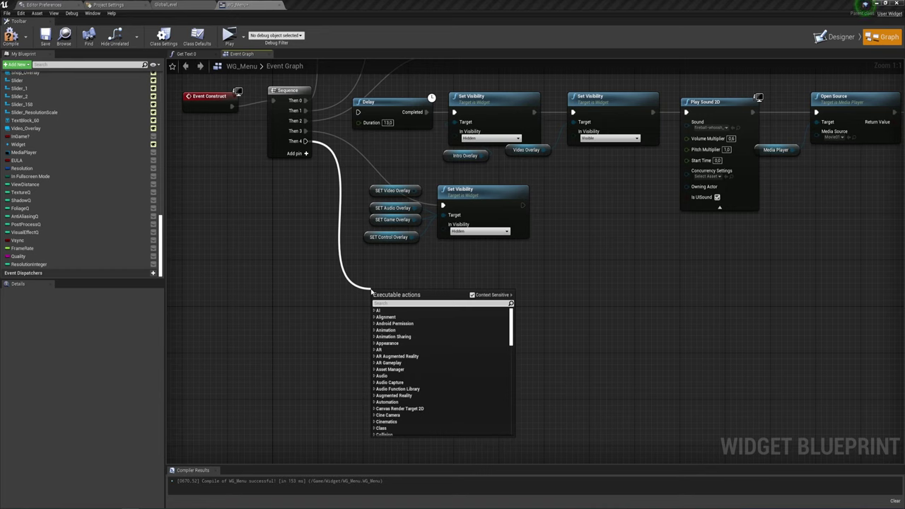
{"action": "type", "text": "game"}
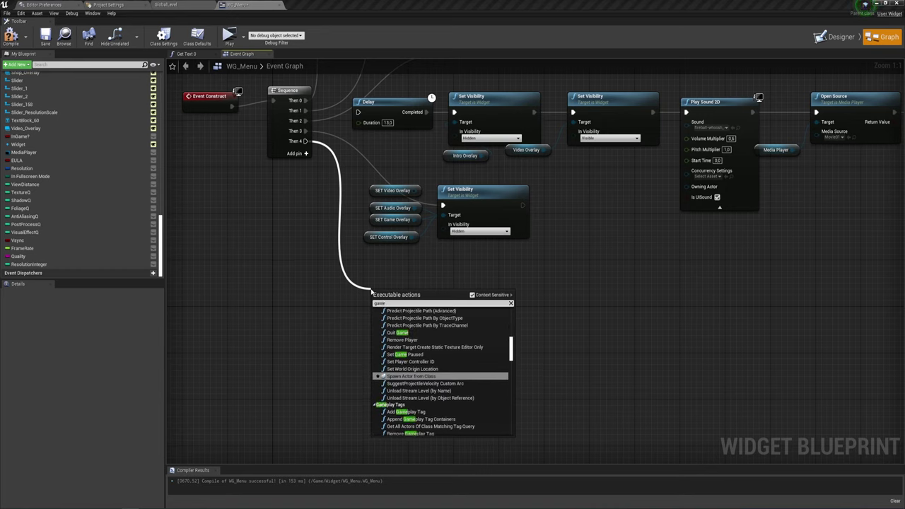
{"action": "type", "text": "user"}
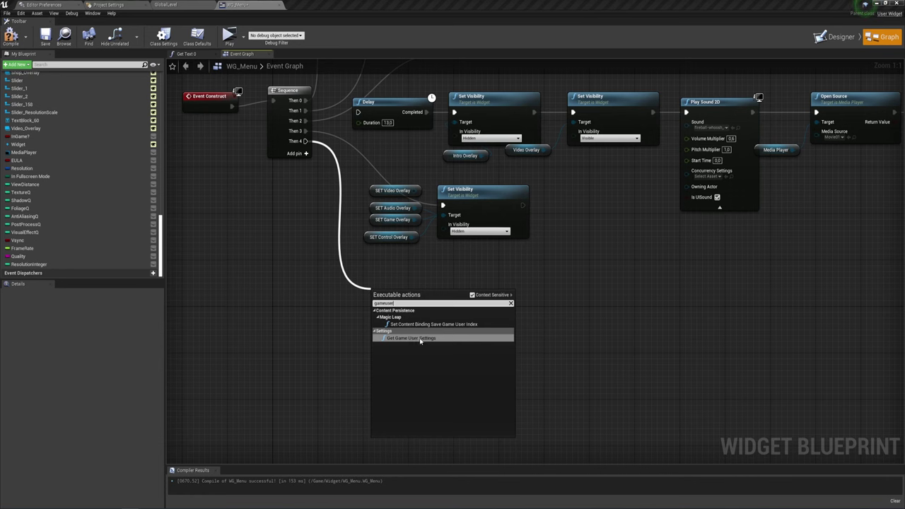
{"action": "left_click", "coordinate": [421, 339]}
{"action": "right_click_drag", "start_coordinate": [424, 336], "coordinate": [372, 293]}
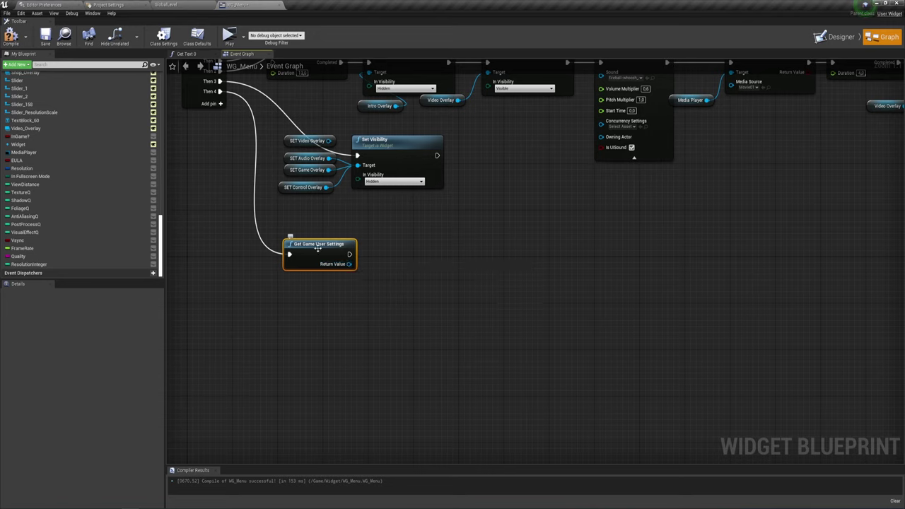
Add a Load Settings node targeting the returned game user settings and position it
{"action": "left_click_drag", "start_coordinate": [311, 229], "coordinate": [330, 317]}
{"action": "left_click_drag", "start_coordinate": [348, 263], "coordinate": [386, 266]}
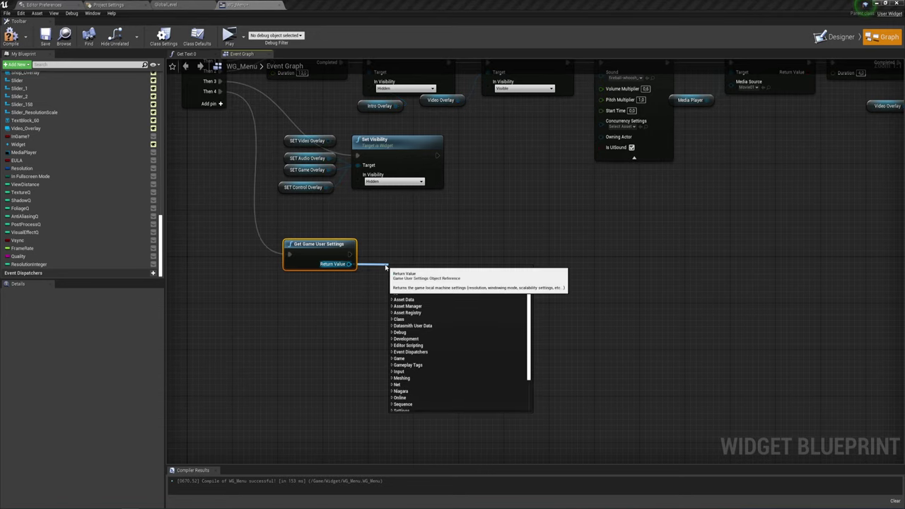
{"action": "type", "text": "load"}
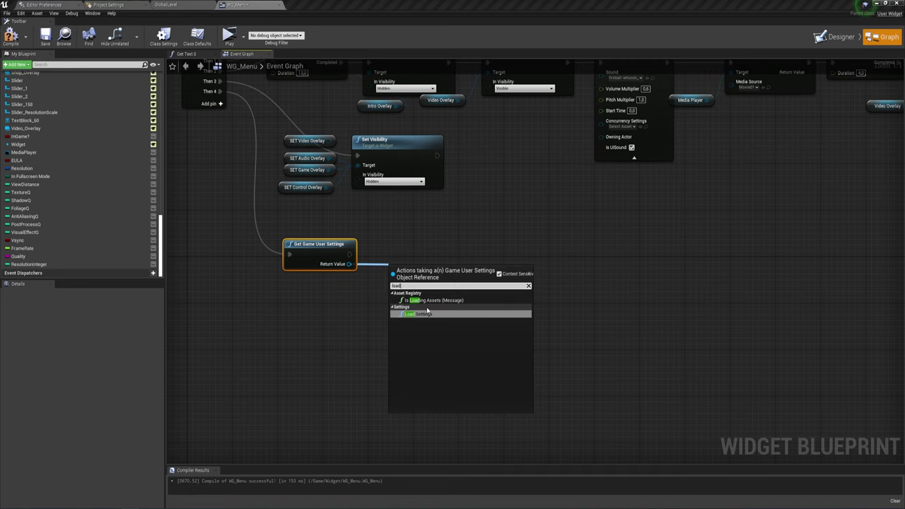
{"action": "left_click", "coordinate": [424, 313]}
{"action": "left_click_drag", "start_coordinate": [407, 251], "coordinate": [401, 260]}
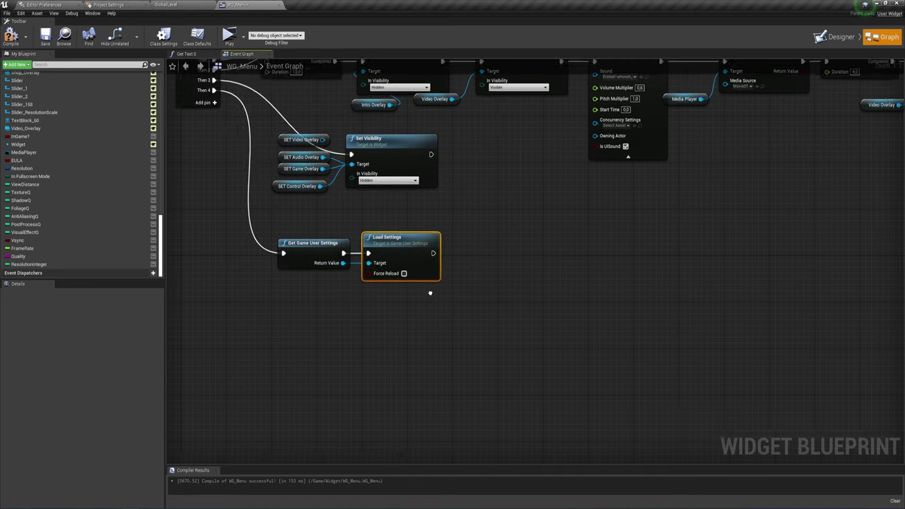
{"action": "right_click_drag", "start_coordinate": [400, 260], "coordinate": [329, 245]}
{"action": "mouse_move", "coordinate": [277, 249]}
{"action": "left_mouse_down"}
{"action": "mouse_move", "coordinate": [365, 310]}
{"action": "mouse_move", "coordinate": [387, 300]}
{"action": "left_mouse_up"}
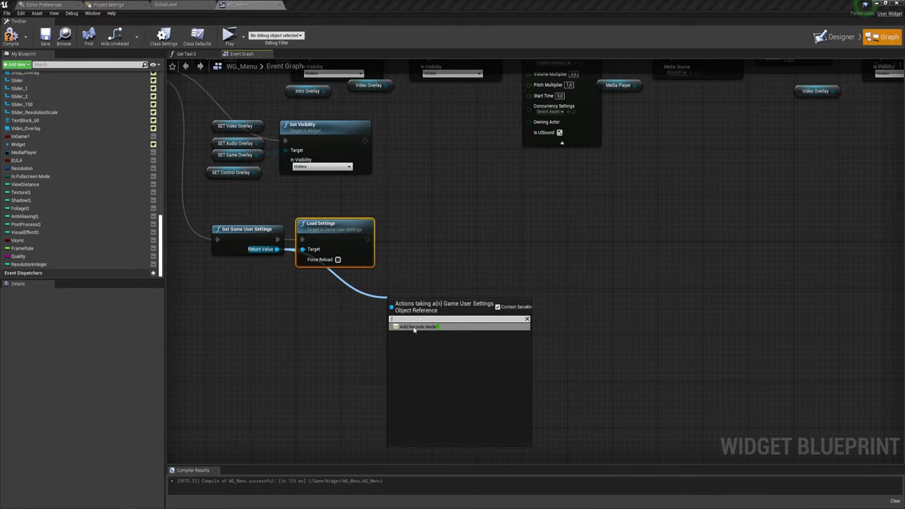
Add a reroute point on the settings wire and feed a Get Screen Resolution node from it
{"action": "left_click", "coordinate": [417, 327]}
{"action": "mouse_move", "coordinate": [419, 307]}
{"action": "right_mouse_down"}
{"action": "mouse_move", "coordinate": [397, 294]}
{"action": "mouse_move", "coordinate": [374, 302]}
{"action": "right_mouse_up"}
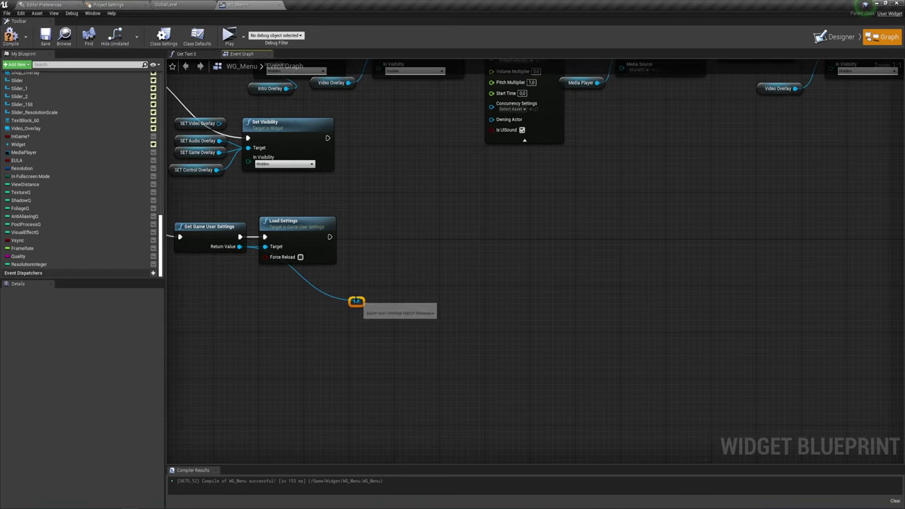
{"action": "left_click_drag", "start_coordinate": [355, 301], "coordinate": [376, 281]}
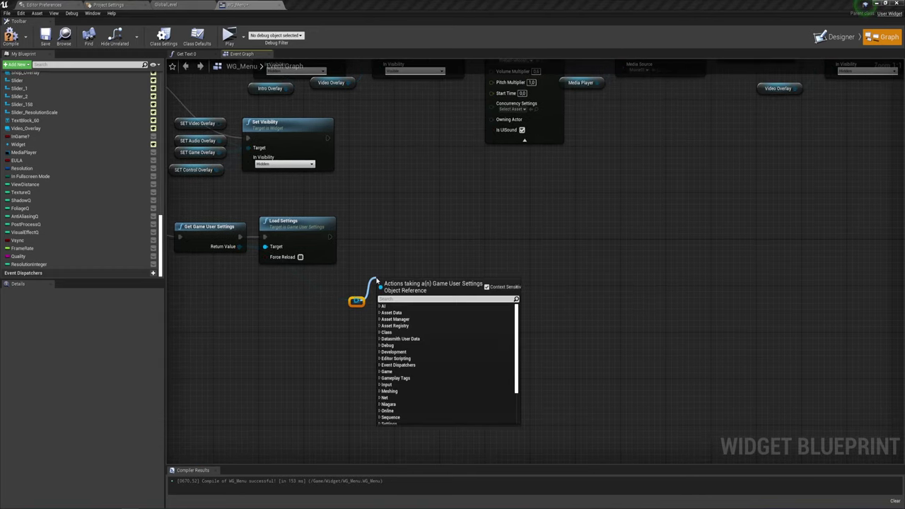
{"action": "type", "text": "get"}
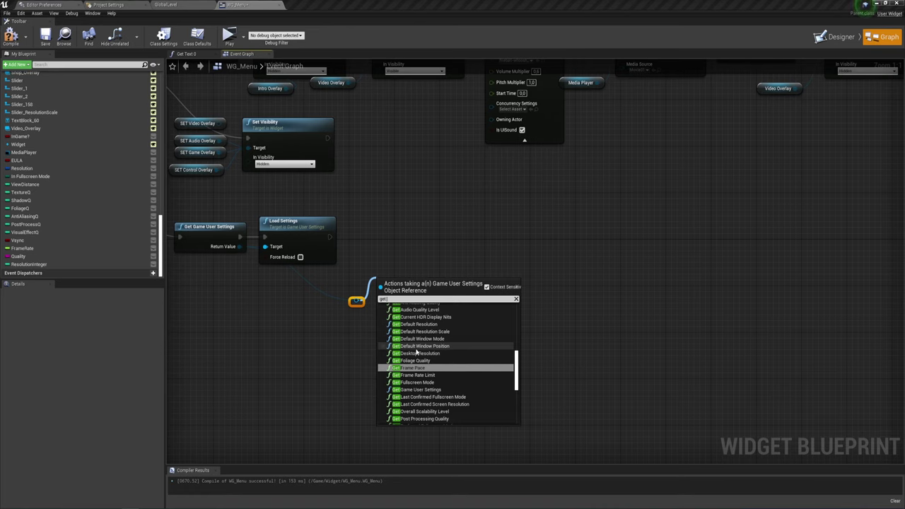
{"action": "scroll", "coordinate": [416, 351], "scroll_direction": "down", "scroll_amount": 2}
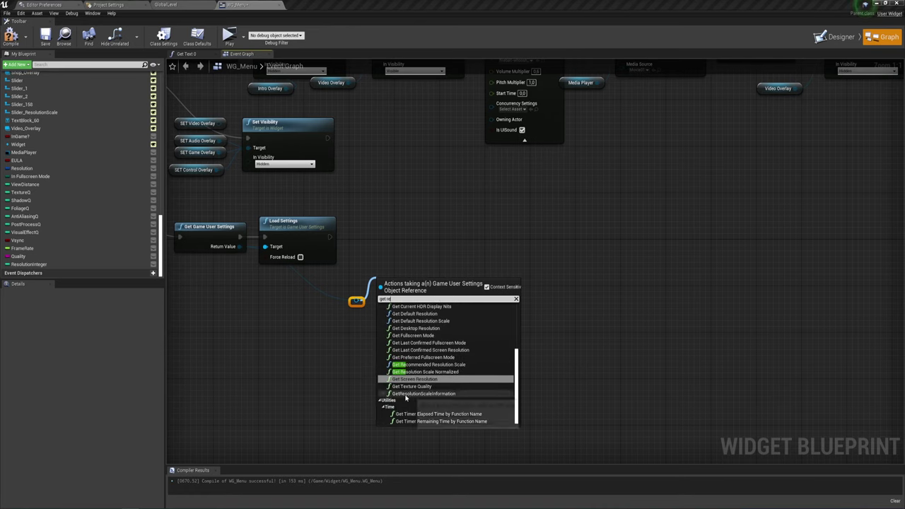
{"action": "left_click", "coordinate": [414, 381]}
{"action": "left_click_drag", "start_coordinate": [417, 285], "coordinate": [412, 285]}
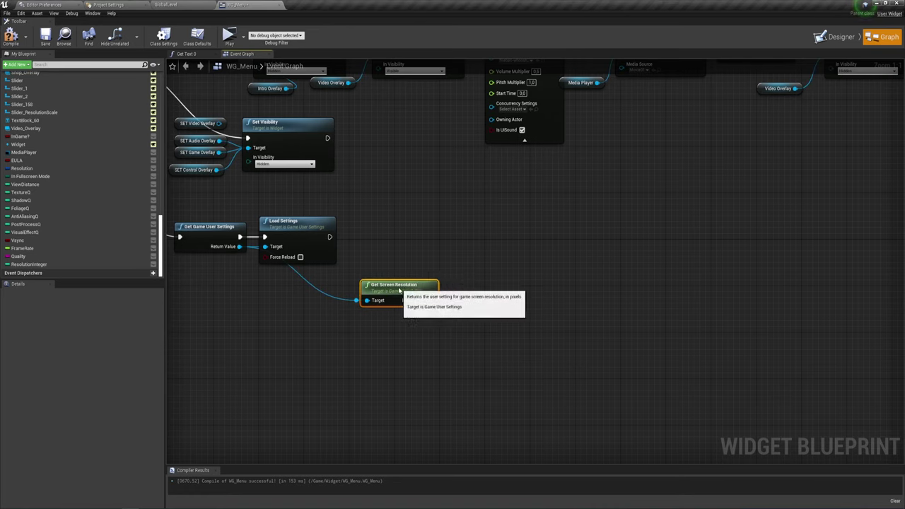
{"action": "right_click_drag", "start_coordinate": [495, 290], "coordinate": [446, 287]}
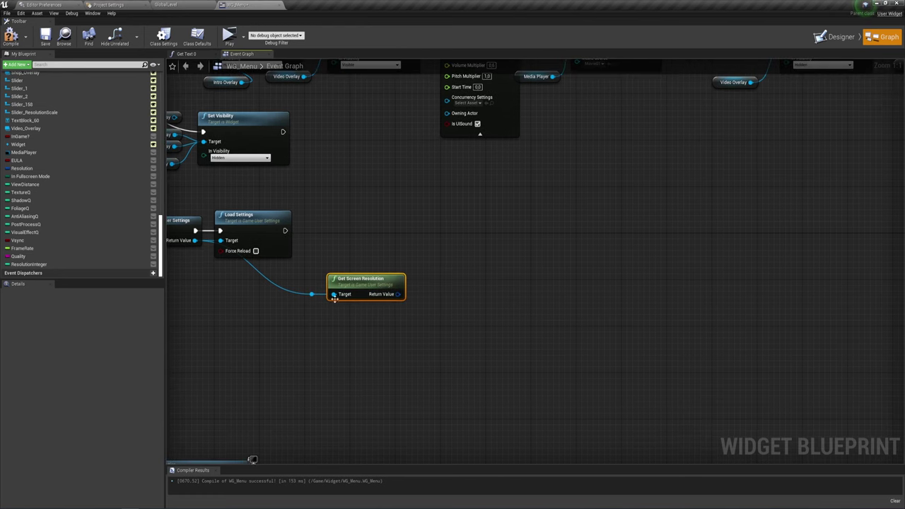
Add a Get Foliage Quality node fed by the same settings reference
{"action": "left_click_drag", "start_coordinate": [334, 299], "coordinate": [323, 324]}
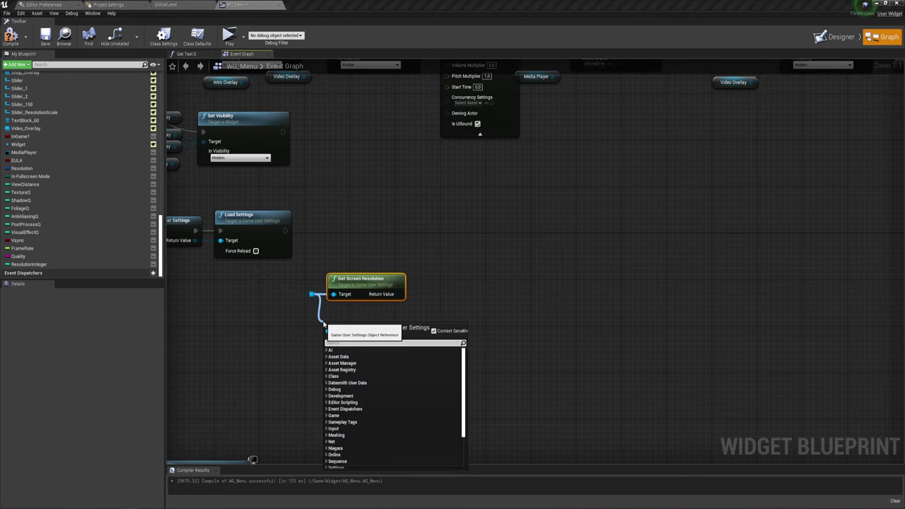
{"action": "type", "text": "get"}
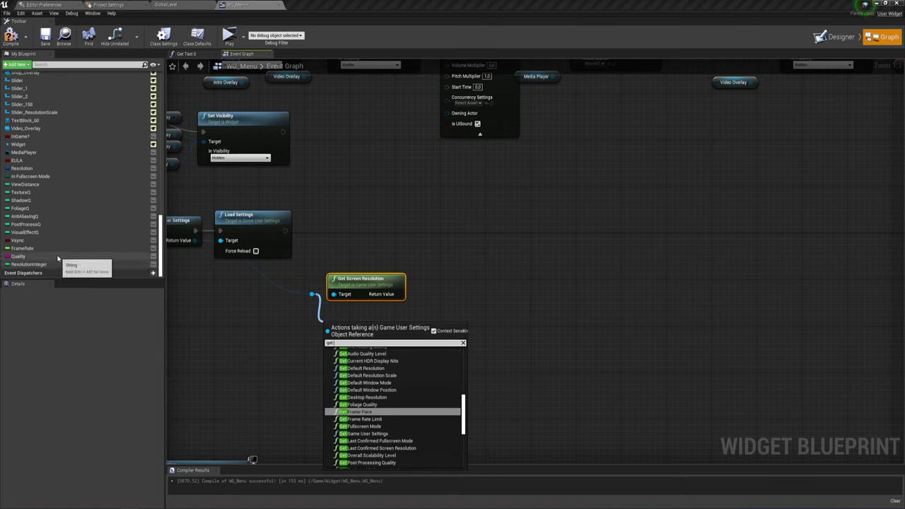
{"action": "scroll", "coordinate": [32, 267], "scroll_direction": "up", "scroll_amount": 1}
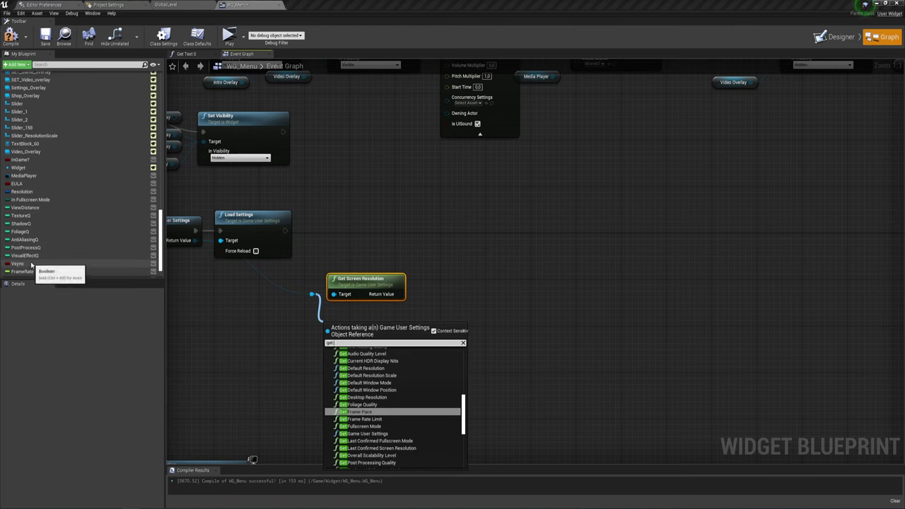
{"action": "scroll", "coordinate": [36, 254], "scroll_direction": "down", "scroll_amount": 1}
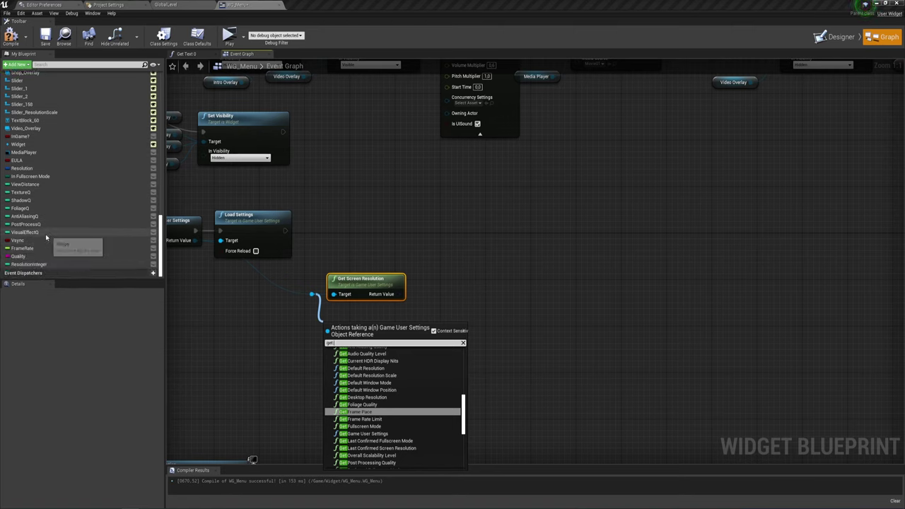
{"action": "scroll", "coordinate": [44, 195], "scroll_direction": "up", "scroll_amount": 3}
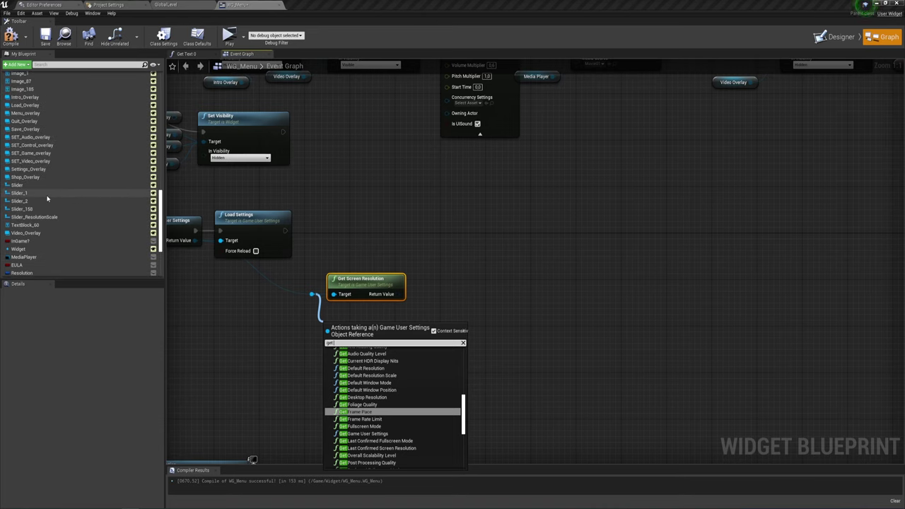
{"action": "scroll", "coordinate": [47, 199], "scroll_direction": "down", "scroll_amount": 2}
{"action": "scroll", "coordinate": [46, 199], "scroll_direction": "down", "scroll_amount": 1}
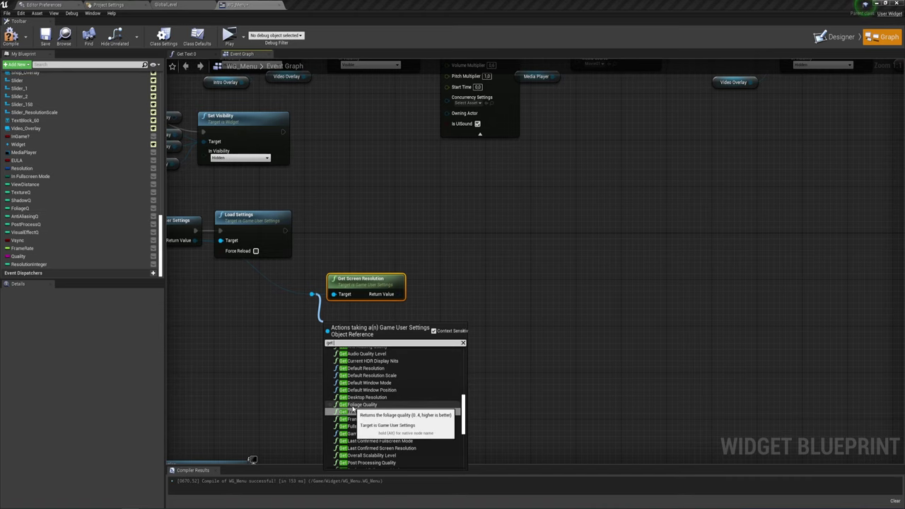
{"action": "left_click", "coordinate": [349, 404]}
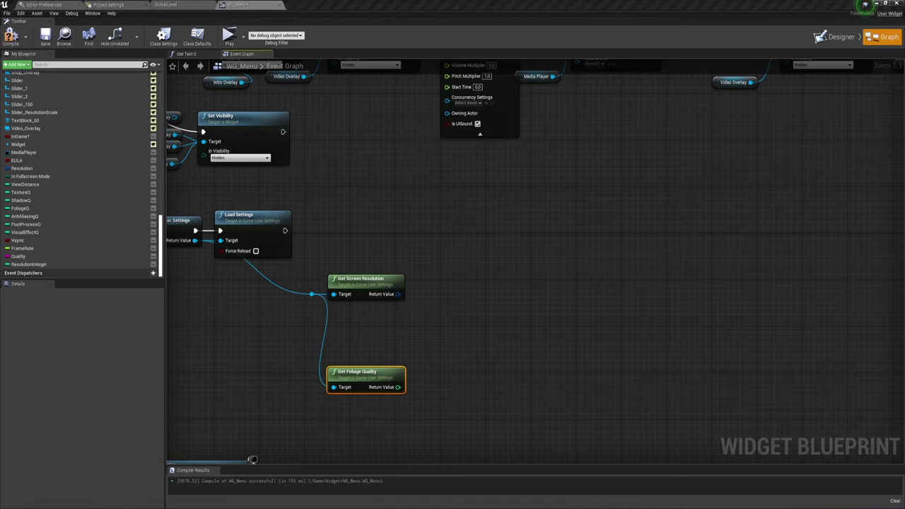
Review the getter chain from Load Settings through the VSync and frame rate getters
{"action": "right_click_drag", "start_coordinate": [252, 460], "coordinate": [489, 437]}
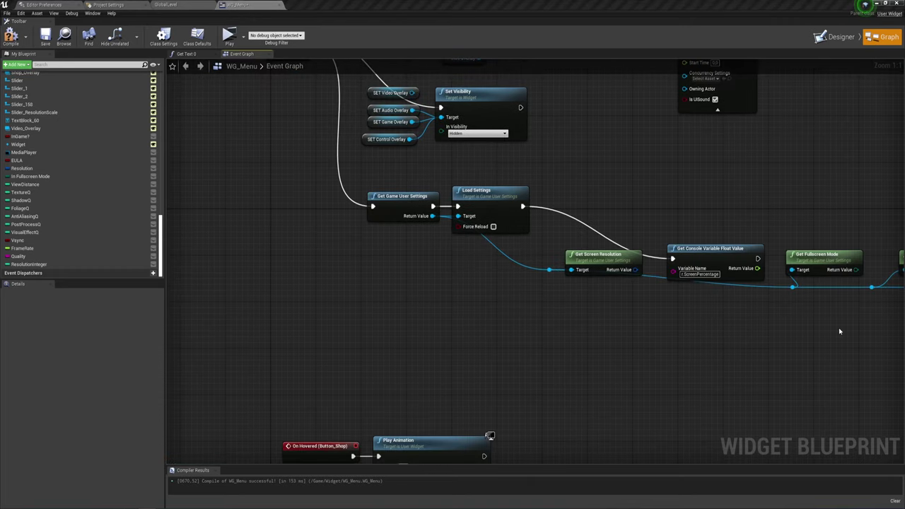
{"action": "right_click_drag", "start_coordinate": [714, 341], "coordinate": [632, 344]}
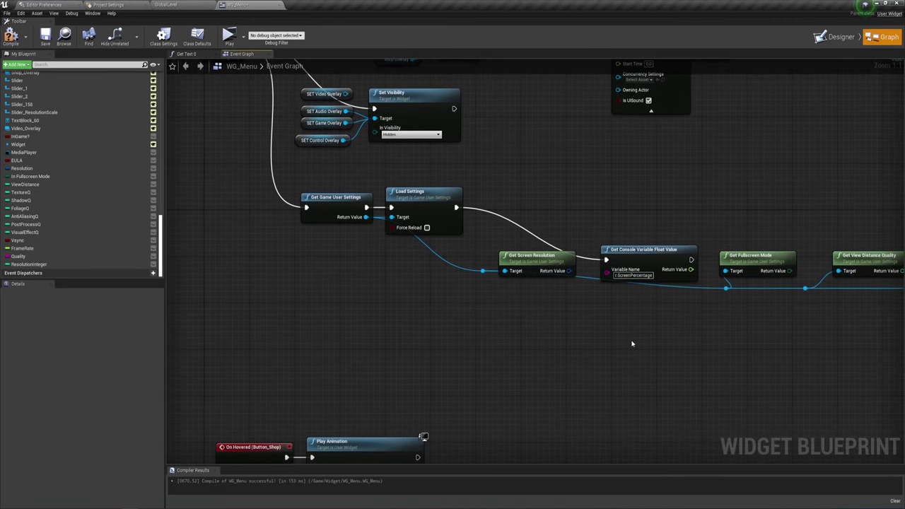
{"action": "left_click", "coordinate": [398, 236]}
{"action": "right_click_drag", "start_coordinate": [523, 319], "coordinate": [415, 313]}
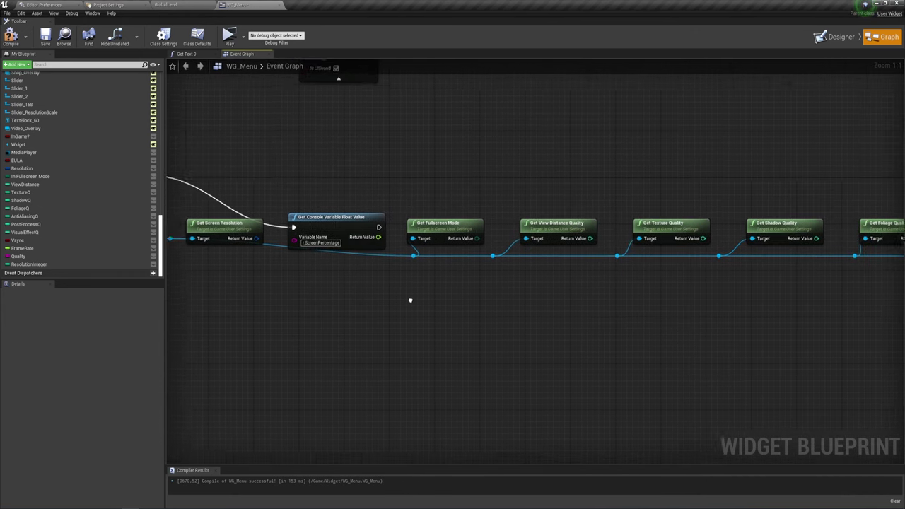
{"action": "right_click_drag", "start_coordinate": [619, 333], "coordinate": [283, 280]}
{"action": "right_click_drag", "start_coordinate": [733, 283], "coordinate": [537, 283]}
{"action": "right_click_drag", "start_coordinate": [768, 273], "coordinate": [601, 277]}
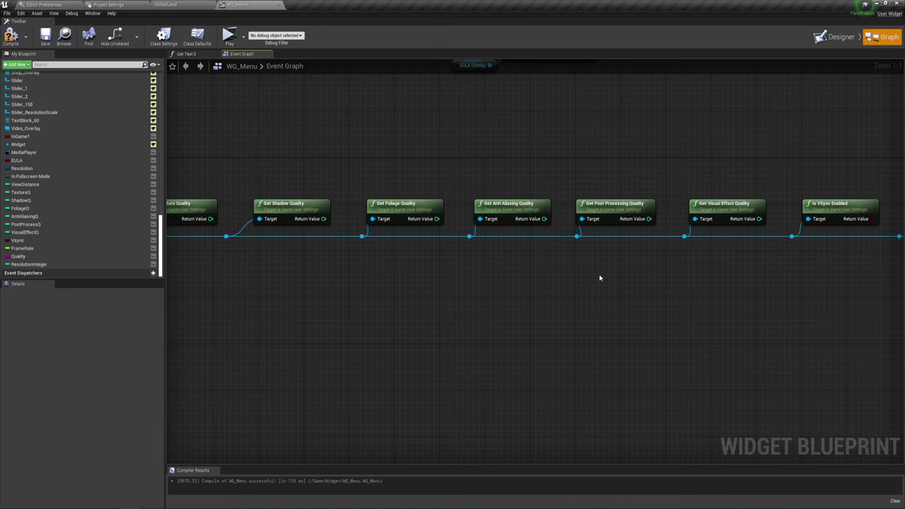
{"action": "right_click_drag", "start_coordinate": [840, 273], "coordinate": [661, 263]}
{"action": "mouse_move", "coordinate": [552, 247]}
{"action": "right_mouse_down"}
{"action": "mouse_move", "coordinate": [368, 265]}
{"action": "mouse_move", "coordinate": [364, 304]}
{"action": "right_mouse_up"}
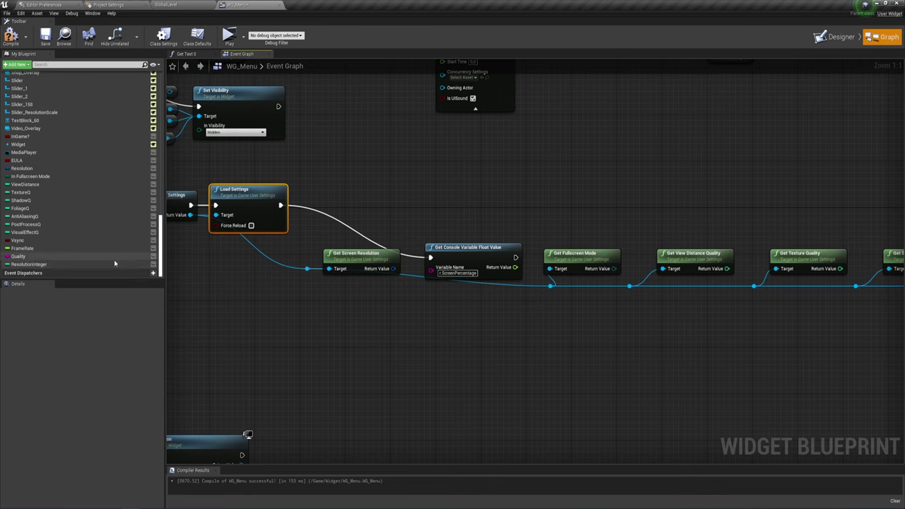
Detach Get Screen Resolution from the chain and place Get Console Variable Float Value beside Load Settings
{"action": "left_click_drag", "start_coordinate": [326, 252], "coordinate": [748, 330]}
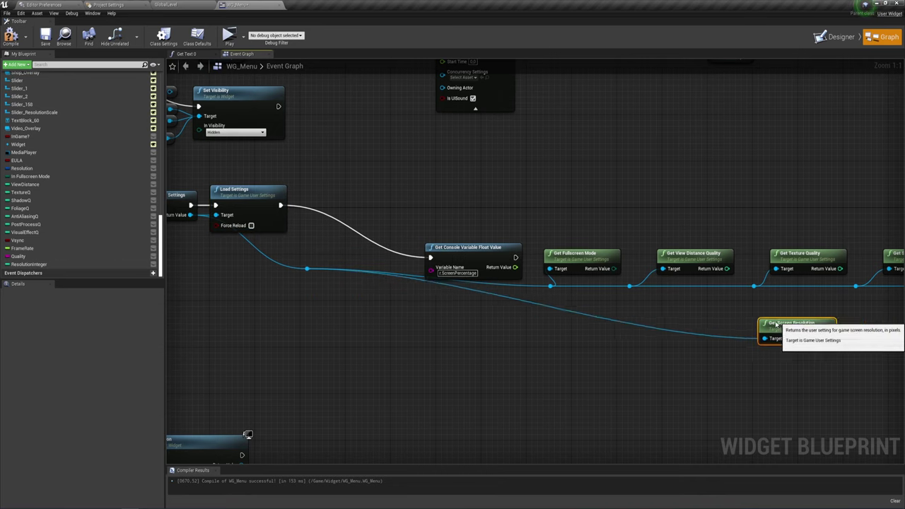
{"action": "right_click_drag", "start_coordinate": [747, 331], "coordinate": [481, 337]}
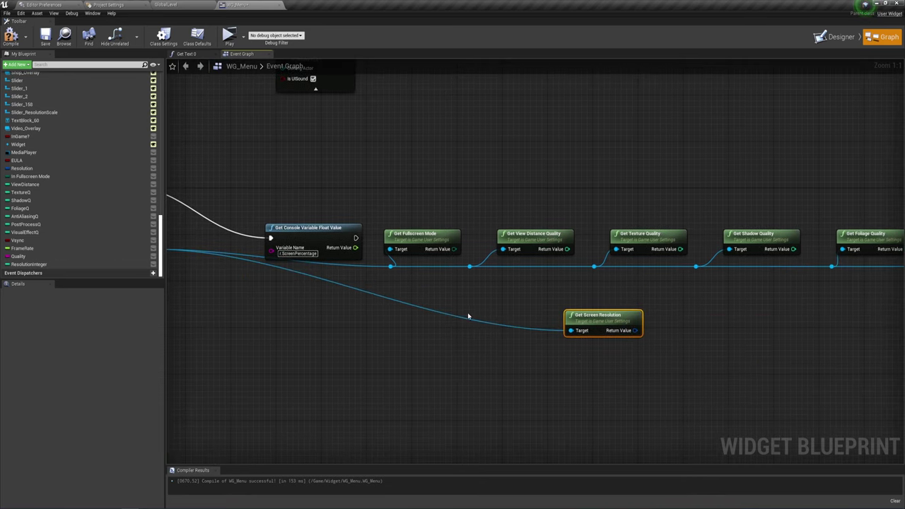
{"action": "left_click", "coordinate": [468, 316], "text": "alt"}
{"action": "left_click_drag", "start_coordinate": [566, 315], "coordinate": [744, 318]}
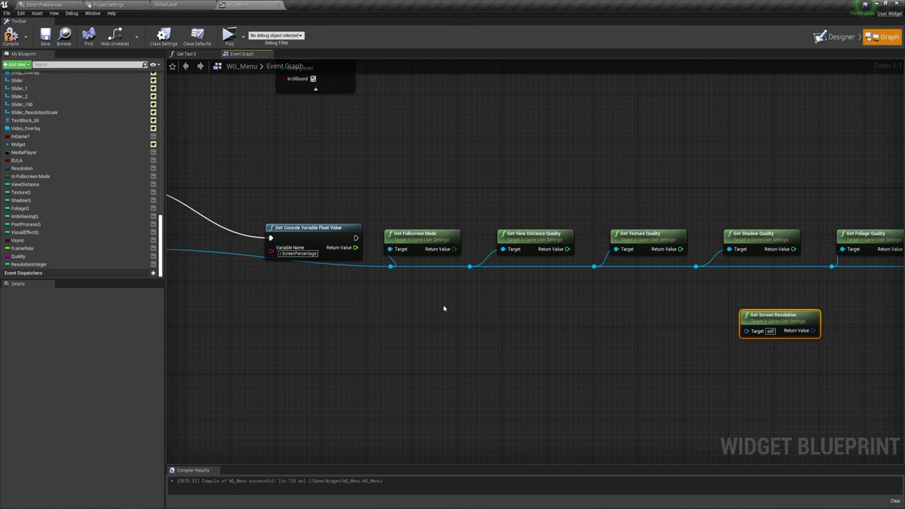
{"action": "right_click_drag", "start_coordinate": [444, 308], "coordinate": [646, 341]}
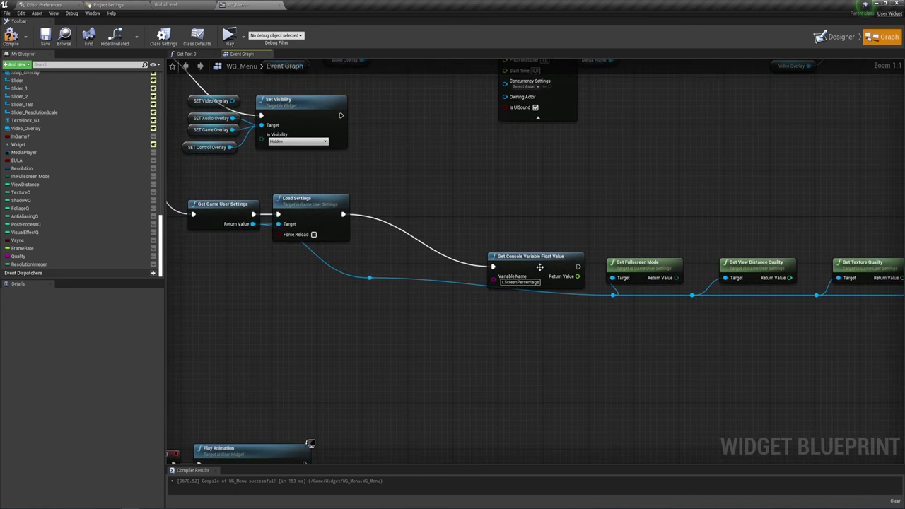
{"action": "left_click_drag", "start_coordinate": [539, 268], "coordinate": [497, 213]}
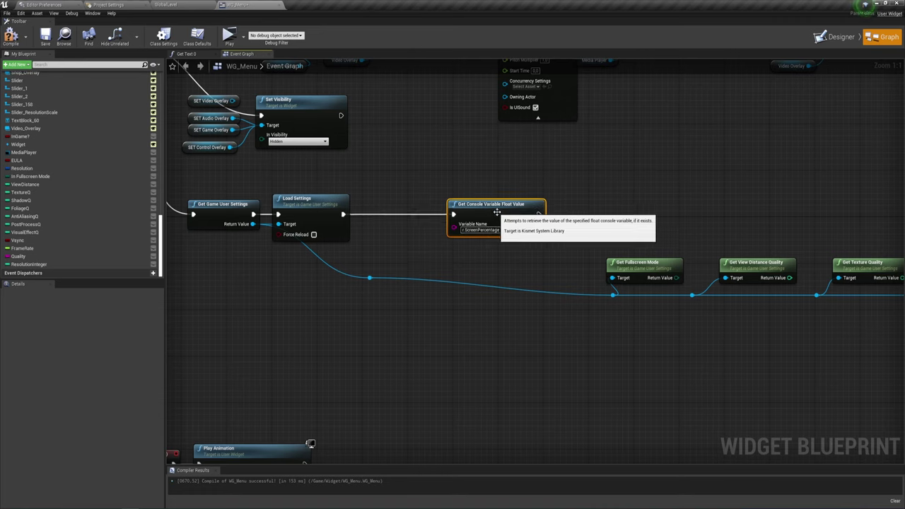
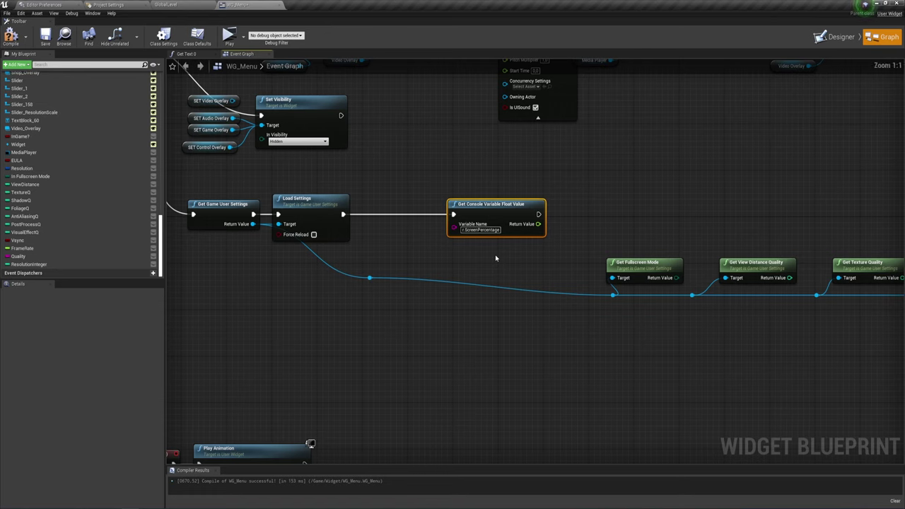
Confirm r.ScreenPercentage as the console variable and move that node left beside Load Settings
{"action": "left_click", "coordinate": [481, 230]}
{"action": "left_click", "coordinate": [487, 242]}
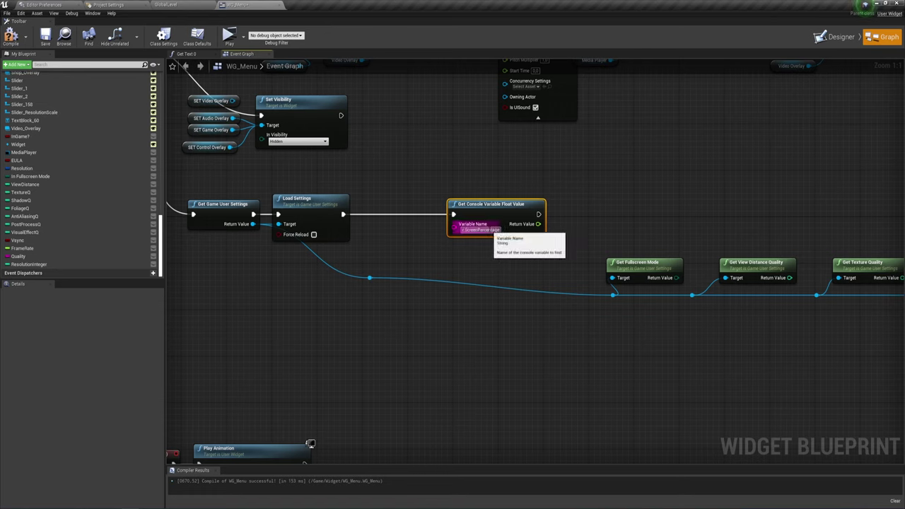
{"action": "right_click_drag", "start_coordinate": [543, 262], "coordinate": [469, 250]}
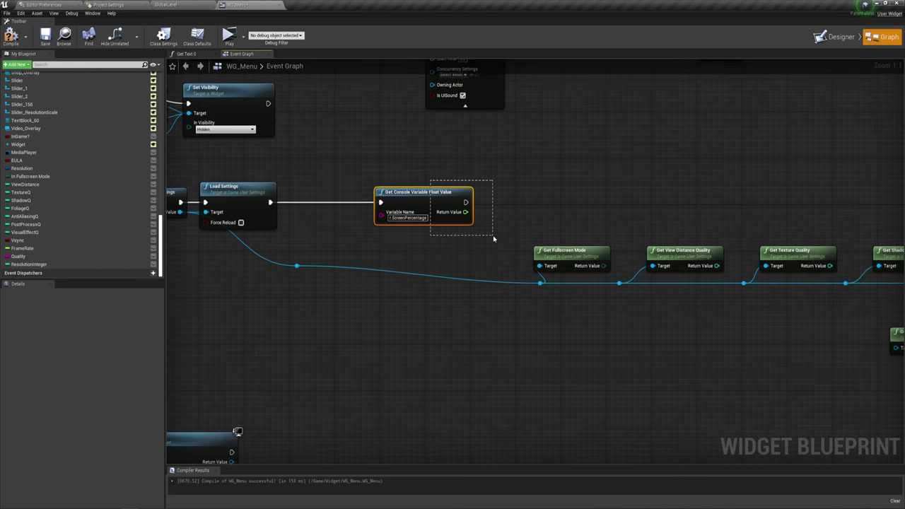
{"action": "right_click_drag", "start_coordinate": [468, 251], "coordinate": [473, 252]}
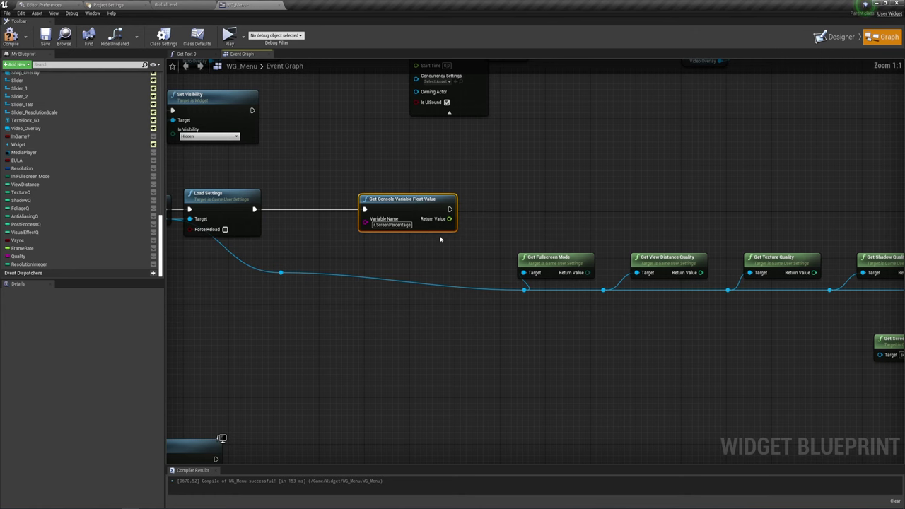
{"action": "right_click_drag", "start_coordinate": [469, 243], "coordinate": [425, 241]}
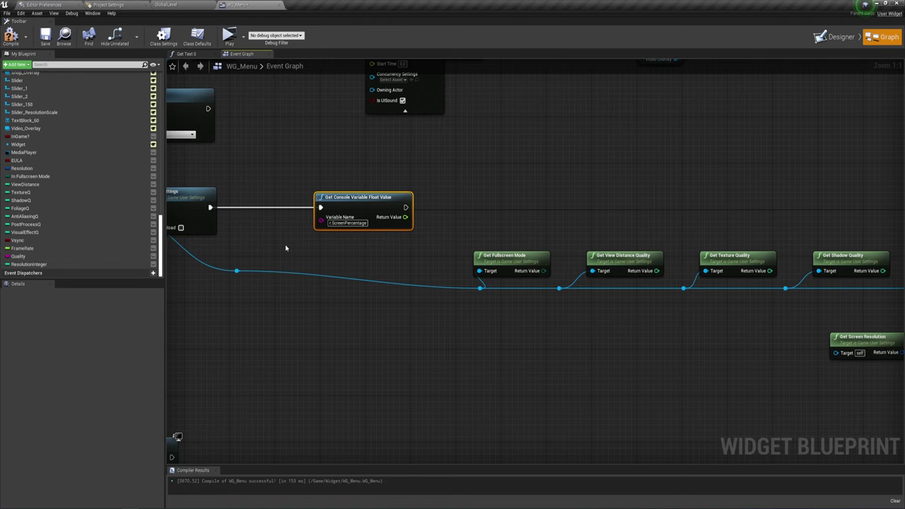
{"action": "mouse_move", "coordinate": [356, 204]}
{"action": "left_mouse_down"}
{"action": "mouse_move", "coordinate": [305, 215]}
{"action": "mouse_move", "coordinate": [305, 203]}
{"action": "left_mouse_up"}
{"action": "mouse_move", "coordinate": [319, 244]}
{"action": "right_mouse_down"}
{"action": "mouse_move", "coordinate": [382, 254]}
{"action": "mouse_move", "coordinate": [363, 249]}
{"action": "right_mouse_up"}
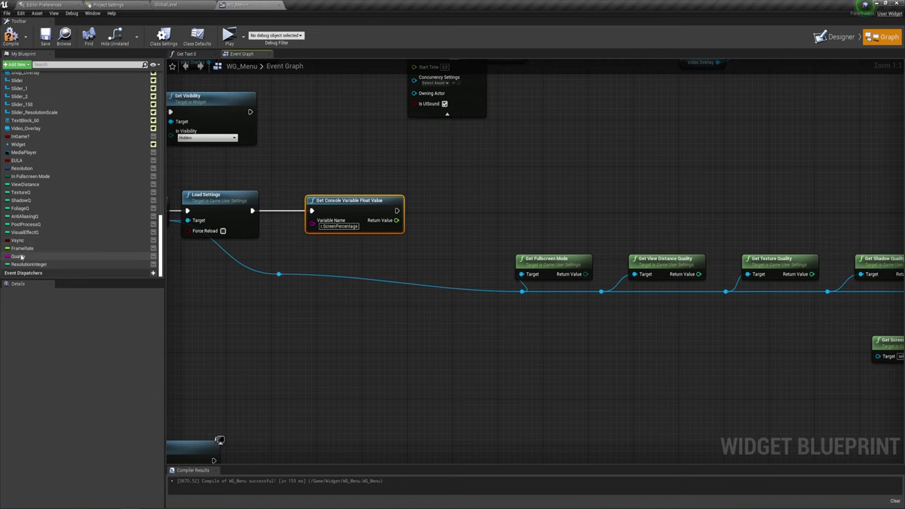
{"action": "left_click_drag", "start_coordinate": [21, 258], "coordinate": [401, 258]}
Add a Set Quality node fed by r.ScreenPercentage through a ToString (float) conversion
{"action": "left_click_drag", "start_coordinate": [401, 212], "coordinate": [396, 211]}
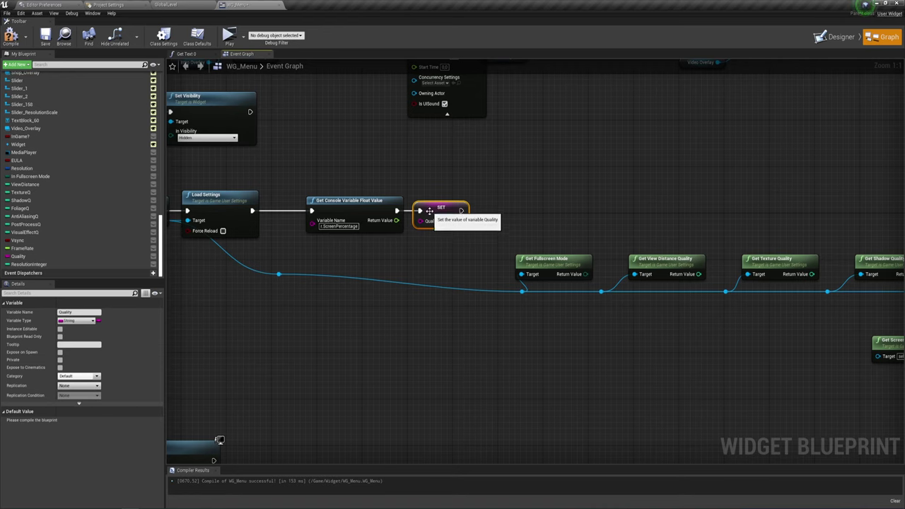
{"action": "left_click_drag", "start_coordinate": [396, 221], "coordinate": [405, 234]}
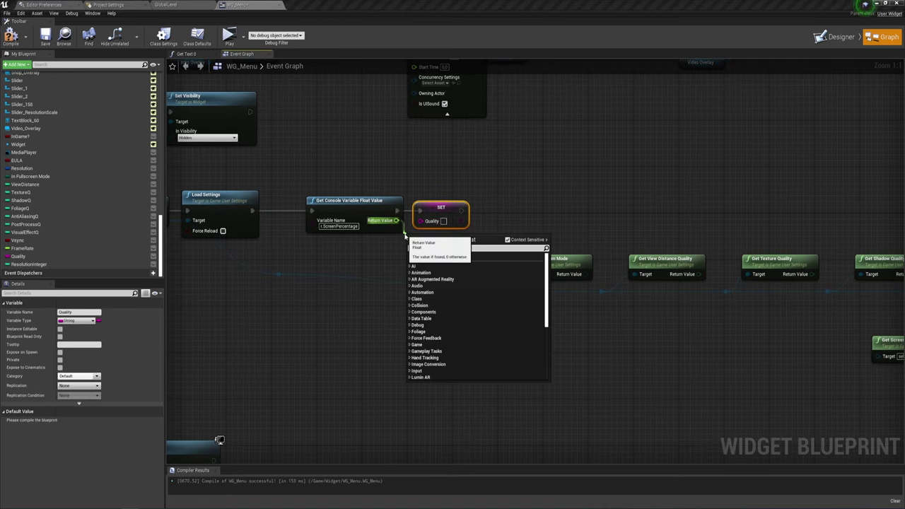
{"action": "type", "text": "to string"}
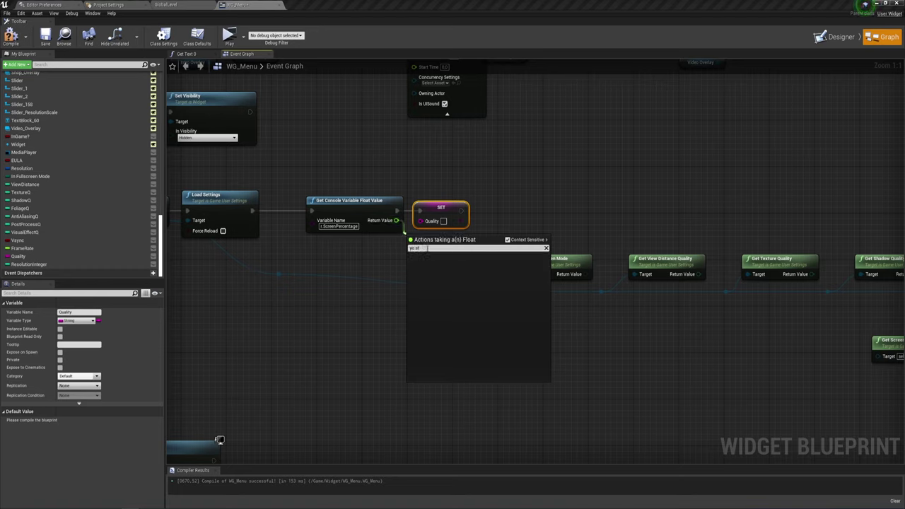
{"action": "key", "text": "BackSpace"}
{"action": "key", "text": "BackSpace"}
{"action": "key", "text": "BackSpace"}
{"action": "type", "text": "to"}
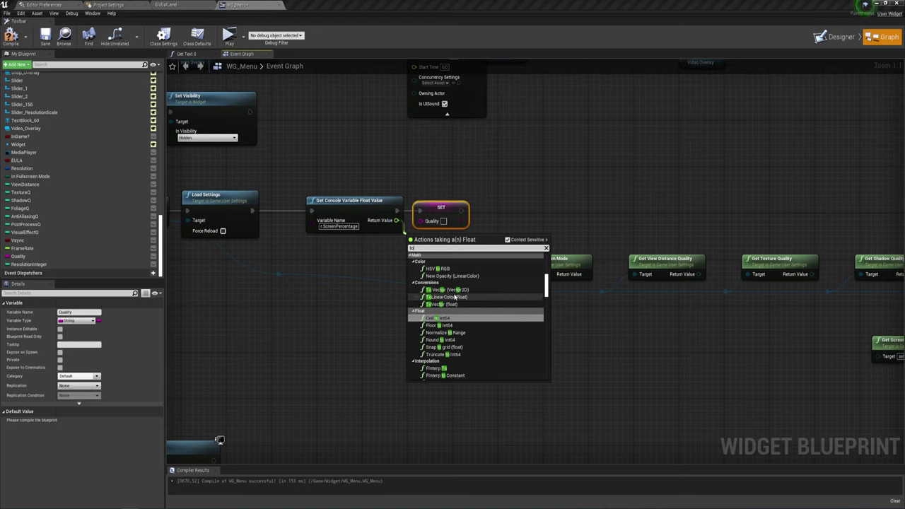
{"action": "type", "text": "str"}
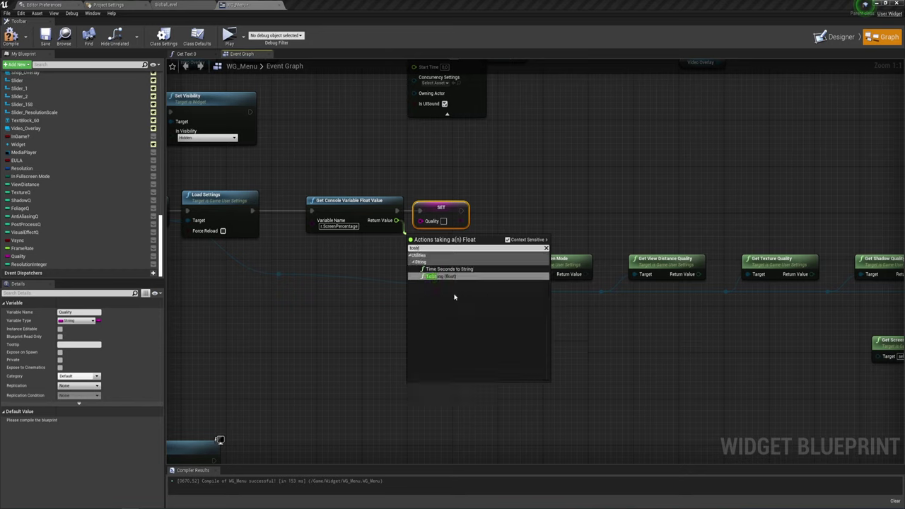
{"action": "key", "text": "Return"}
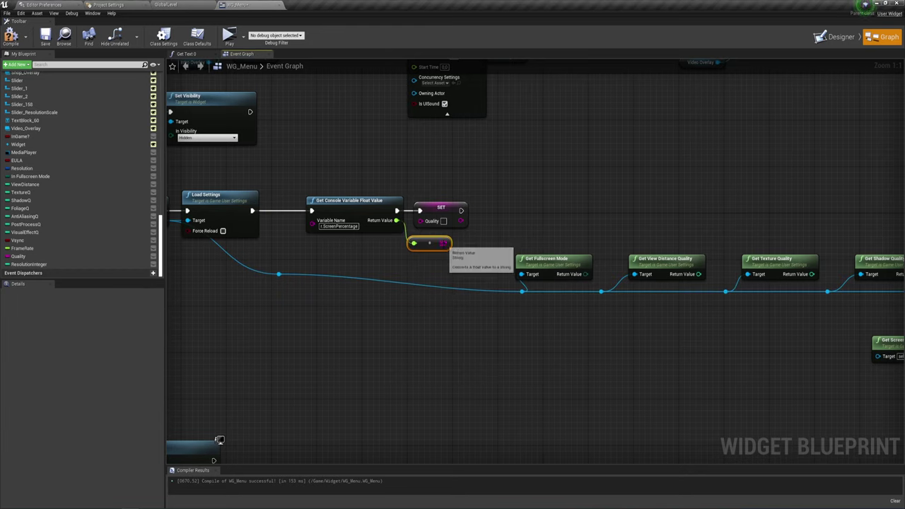
{"action": "left_click_drag", "start_coordinate": [445, 244], "coordinate": [421, 223]}
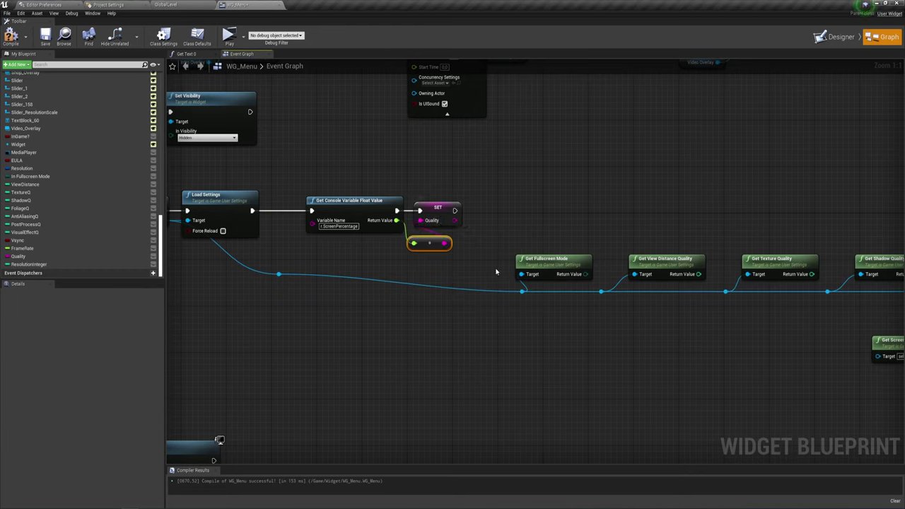
{"action": "right_click_drag", "start_coordinate": [497, 271], "coordinate": [457, 261]}
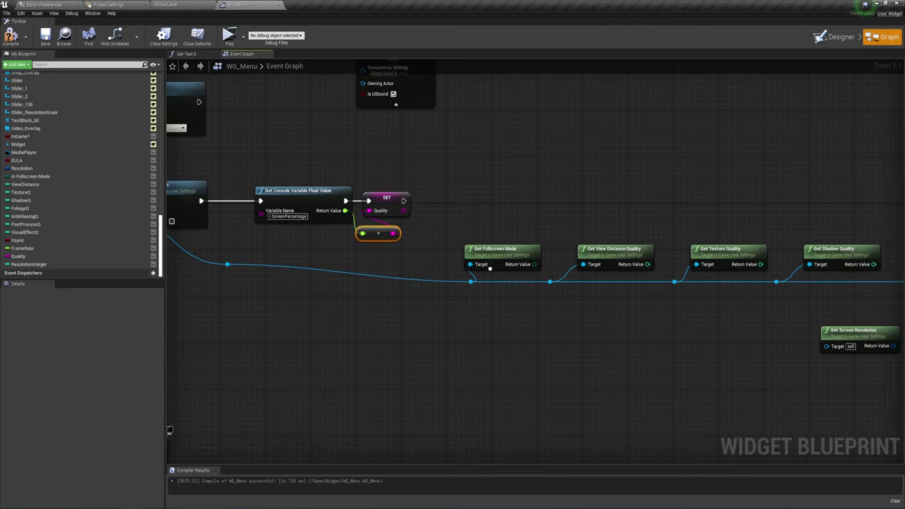
Add a Set In Fullscreen Mode node wired from Get Fullscreen Mode's result
{"action": "right_click_drag", "start_coordinate": [554, 250], "coordinate": [514, 246]}
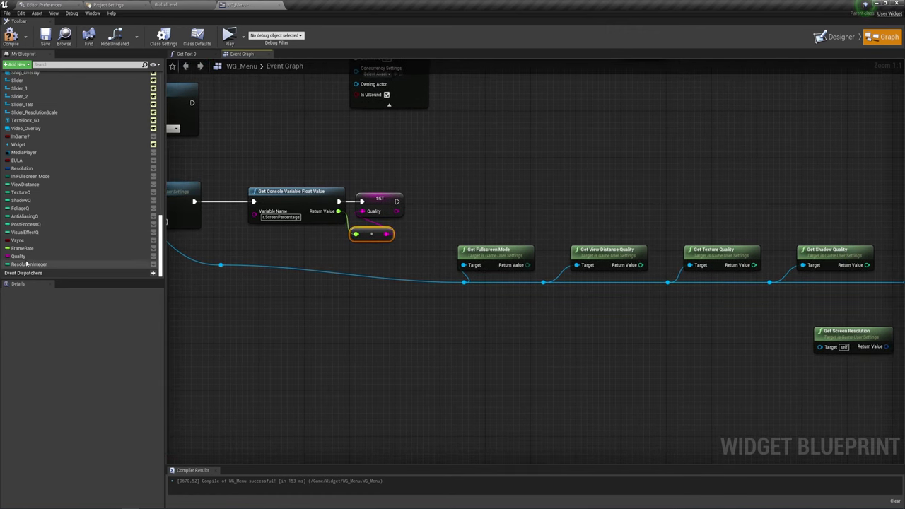
{"action": "mouse_move", "coordinate": [35, 177]}
{"action": "left_mouse_down"}
{"action": "mouse_move", "coordinate": [61, 190]}
{"action": "mouse_move", "coordinate": [551, 200]}
{"action": "left_mouse_up"}
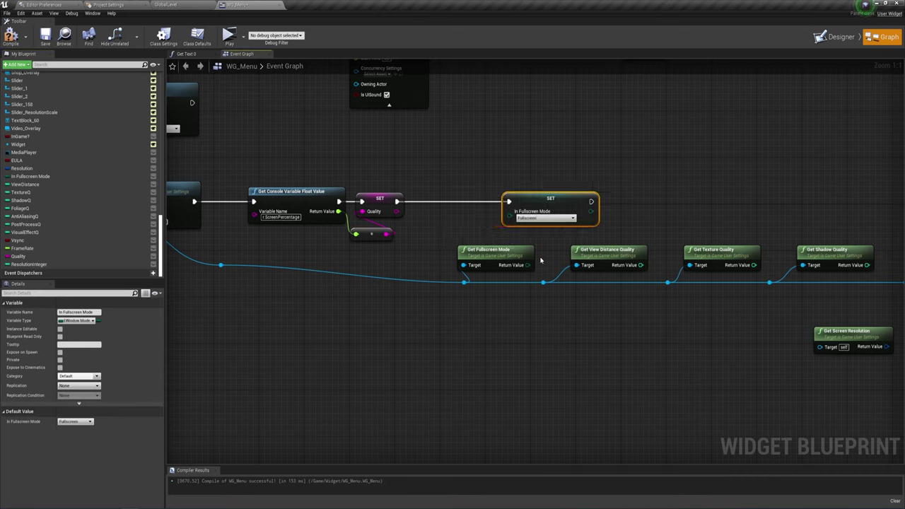
{"action": "mouse_move", "coordinate": [526, 265]}
{"action": "left_mouse_down"}
{"action": "mouse_move", "coordinate": [509, 211]}
{"action": "mouse_move", "coordinate": [497, 205]}
{"action": "left_mouse_up"}
{"action": "right_click_drag", "start_coordinate": [564, 255], "coordinate": [464, 248]}
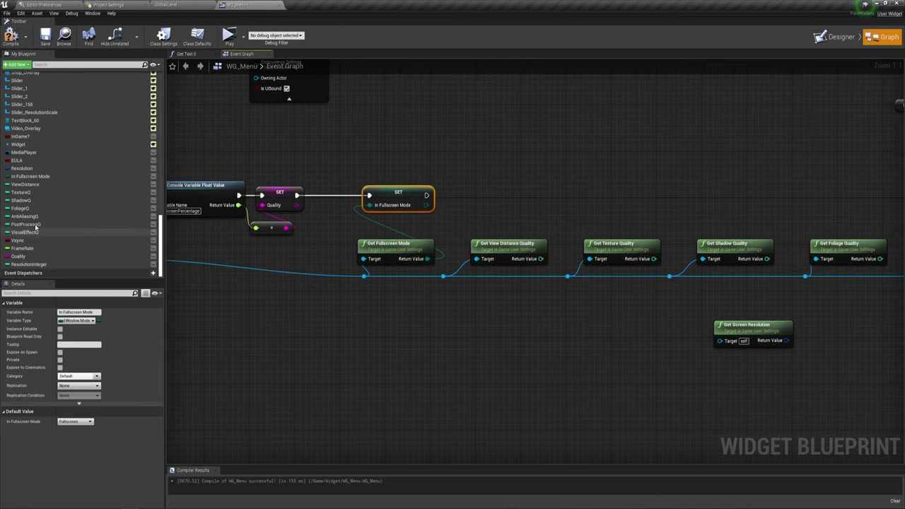
Add setters for each quality level, VSync, Frame Rate and Resolution, wired to their getters
{"action": "left_click_drag", "start_coordinate": [25, 184], "coordinate": [400, 258]}
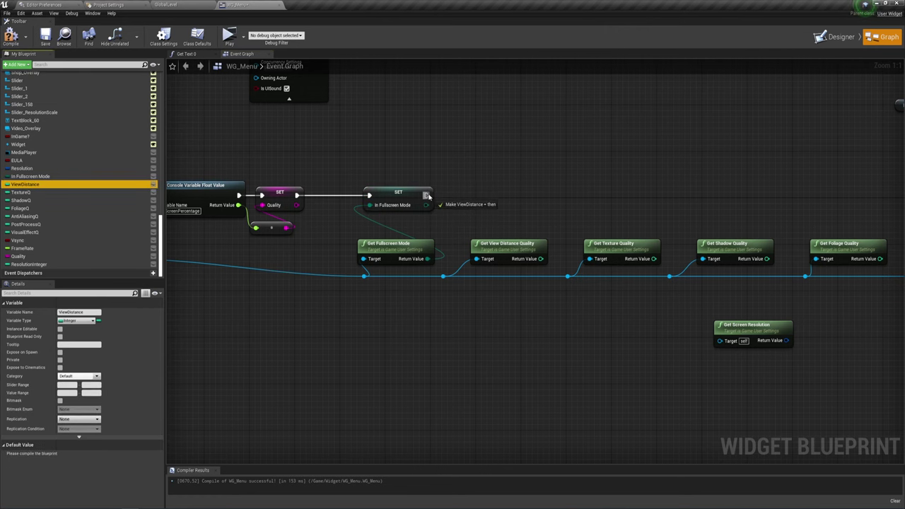
{"action": "left_click_drag", "start_coordinate": [518, 258], "coordinate": [467, 211]}
{"action": "mouse_move", "coordinate": [21, 208]}
{"action": "left_mouse_down"}
{"action": "mouse_move", "coordinate": [488, 198]}
{"action": "mouse_move", "coordinate": [467, 191]}
{"action": "left_mouse_up"}
{"action": "mouse_move", "coordinate": [27, 225]}
{"action": "left_mouse_down"}
{"action": "mouse_move", "coordinate": [452, 180]}
{"action": "mouse_move", "coordinate": [500, 233]}
{"action": "mouse_move", "coordinate": [375, 177]}
{"action": "left_mouse_up"}
{"action": "left_click_drag", "start_coordinate": [17, 241], "coordinate": [464, 181]}
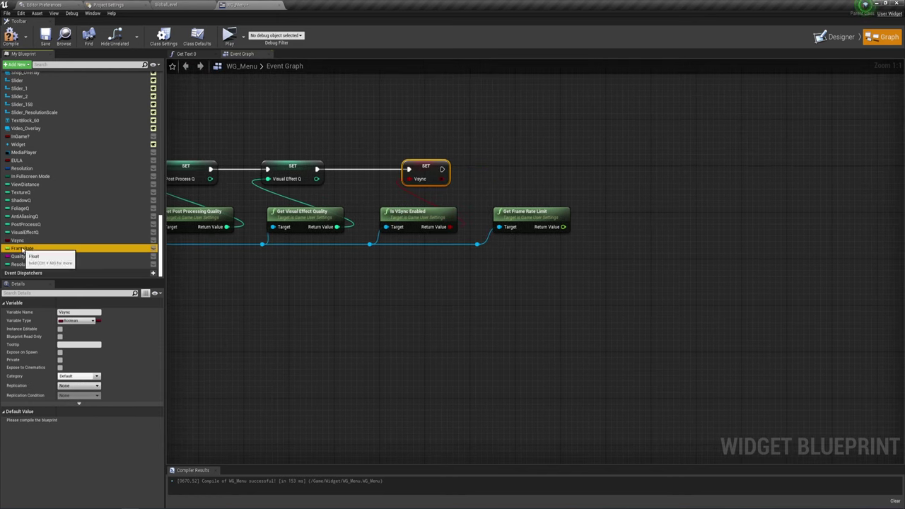
{"action": "left_click_drag", "start_coordinate": [24, 249], "coordinate": [509, 169]}
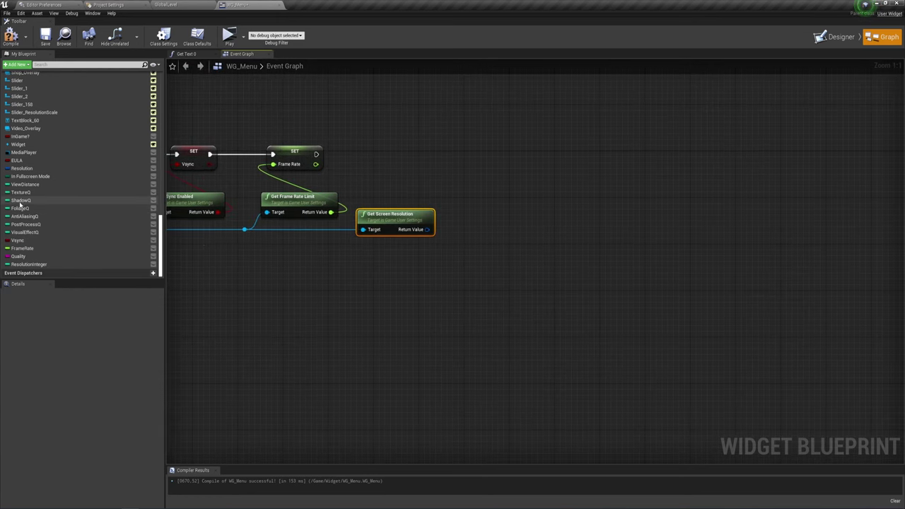
{"action": "mouse_move", "coordinate": [21, 168]}
{"action": "left_mouse_down"}
{"action": "mouse_move", "coordinate": [354, 155]}
{"action": "mouse_move", "coordinate": [442, 162]}
{"action": "mouse_move", "coordinate": [427, 230]}
{"action": "left_mouse_up"}
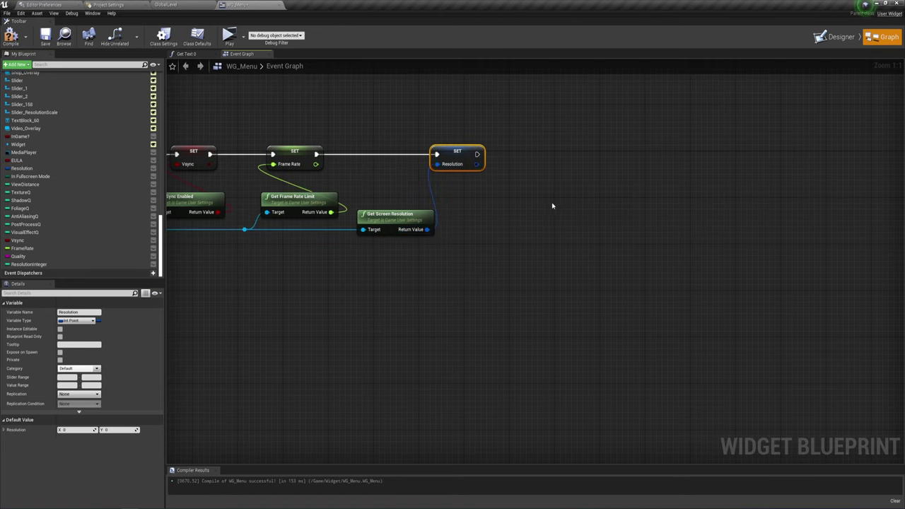
Store Get Screen Resolution in Resolution, break it into X/Y, and compare X to 1280
{"action": "right_click_drag", "start_coordinate": [506, 179], "coordinate": [444, 233]}
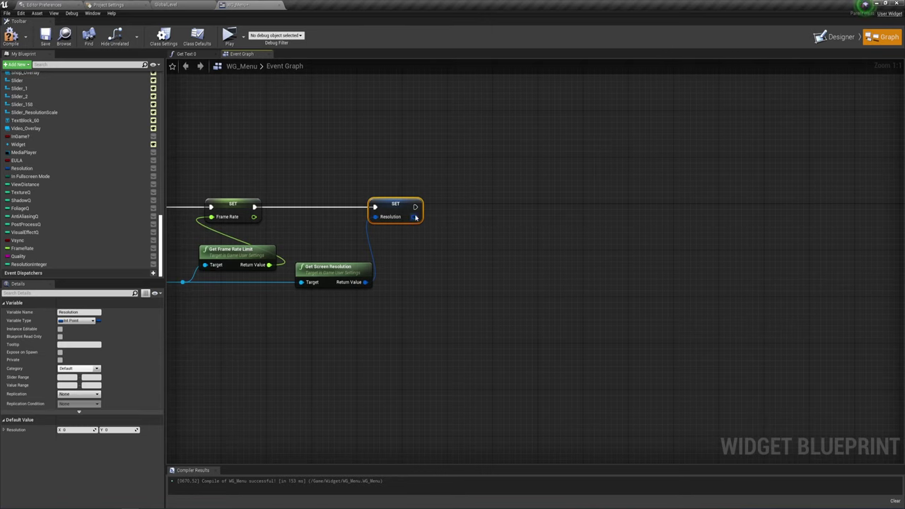
{"action": "left_click_drag", "start_coordinate": [415, 218], "coordinate": [445, 231]}
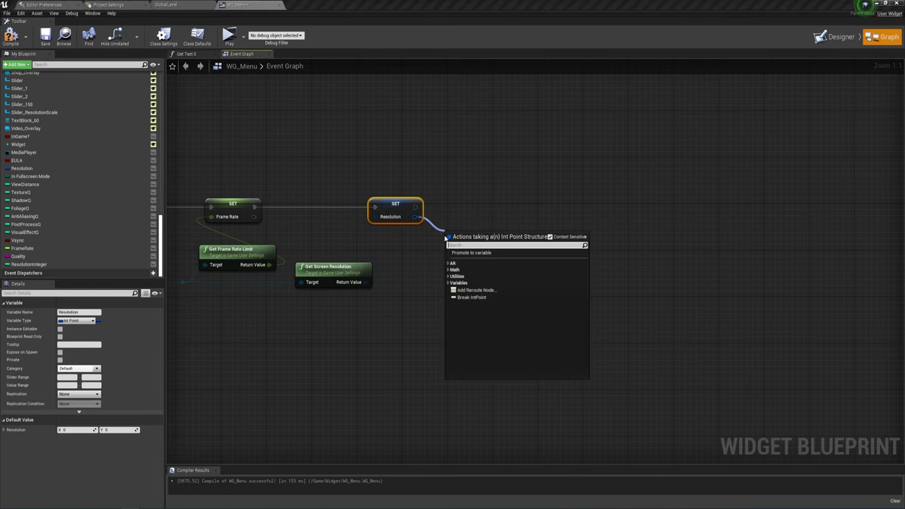
{"action": "left_click", "coordinate": [467, 300]}
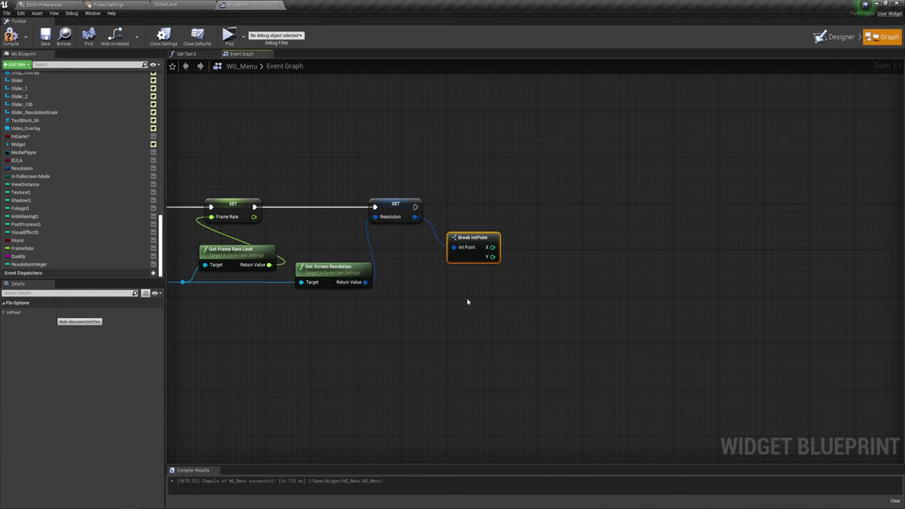
{"action": "mouse_move", "coordinate": [468, 237]}
{"action": "left_mouse_down"}
{"action": "mouse_move", "coordinate": [445, 226]}
{"action": "mouse_move", "coordinate": [462, 238]}
{"action": "mouse_move", "coordinate": [509, 228]}
{"action": "left_mouse_up"}
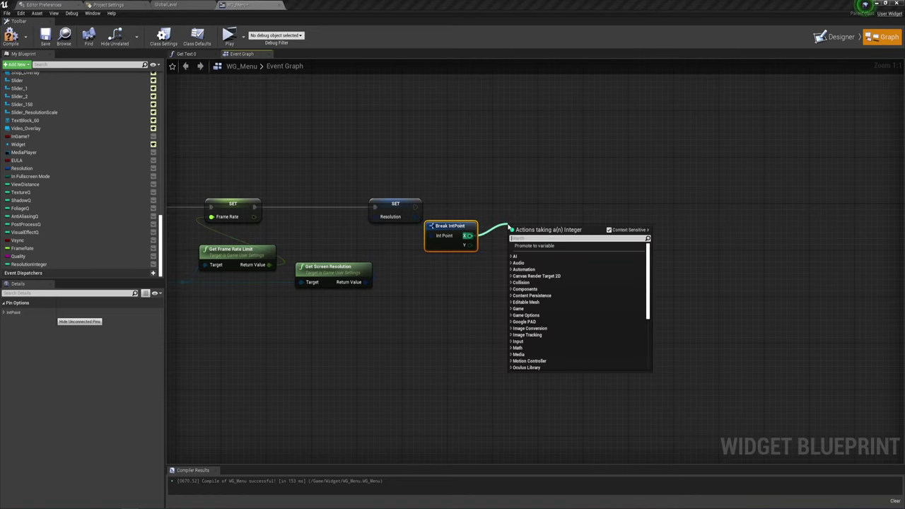
{"action": "type", "text": "=="}
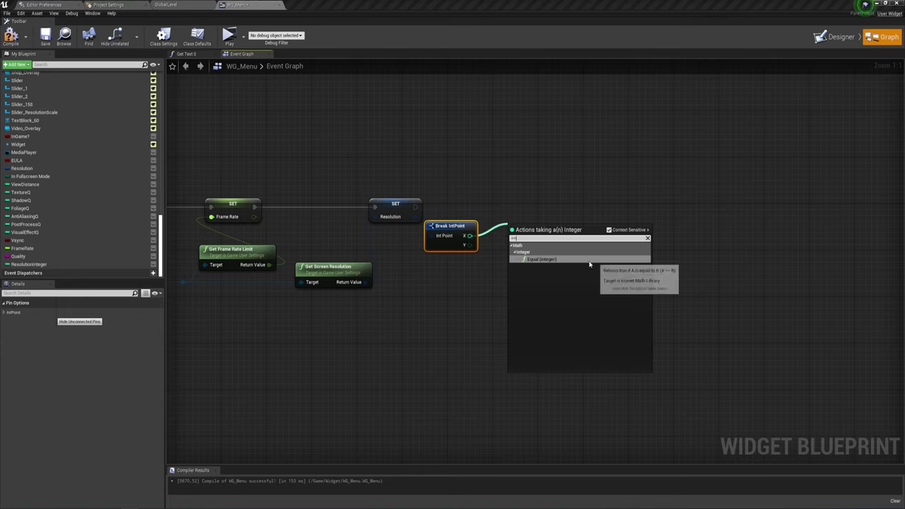
{"action": "left_click", "coordinate": [544, 259]}
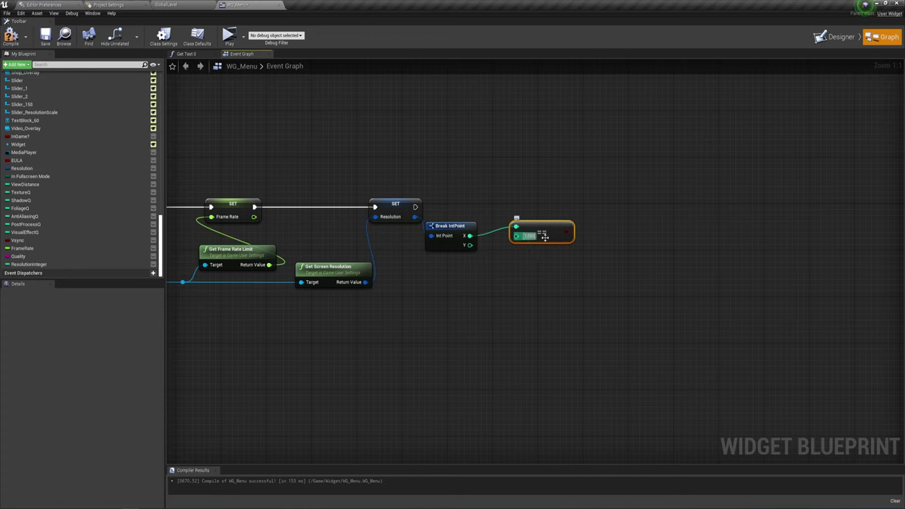
{"action": "key", "text": "Return"}
Add a Branch on the 1280 comparison and run it after Set Resolution
{"action": "left_click_drag", "start_coordinate": [568, 232], "coordinate": [578, 190]}
{"action": "type", "text": "branch"}
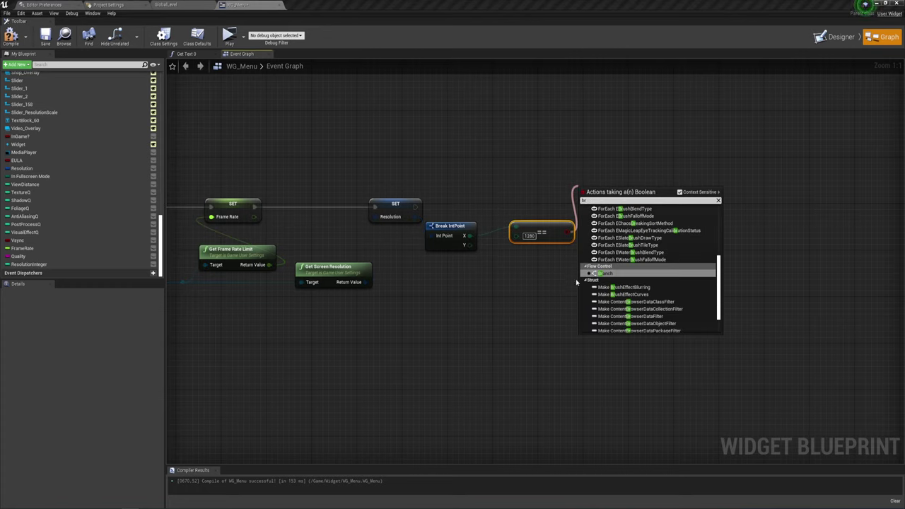
{"action": "left_click", "coordinate": [619, 276]}
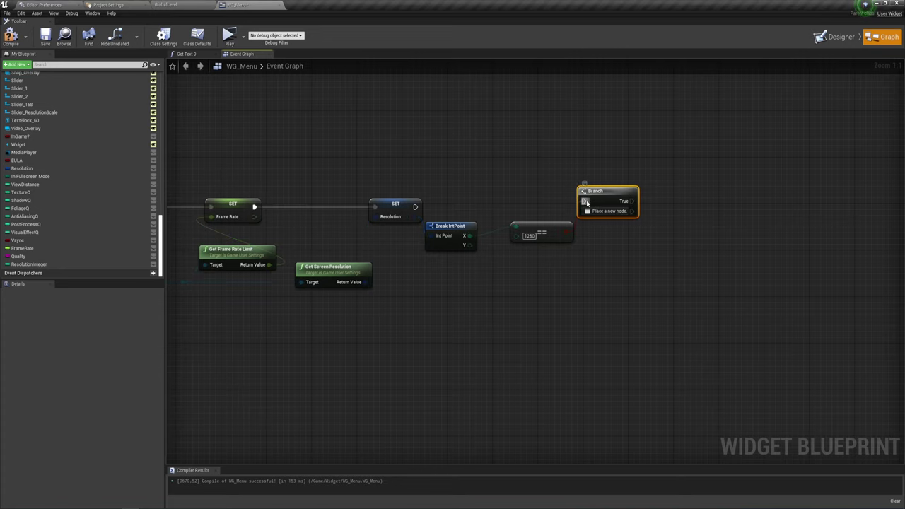
{"action": "left_click_drag", "start_coordinate": [582, 202], "coordinate": [415, 207]}
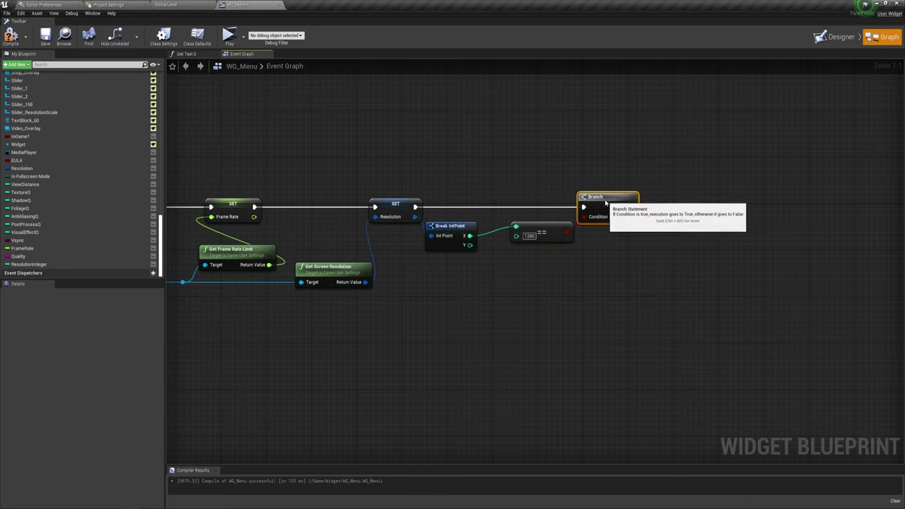
{"action": "right_click_drag", "start_coordinate": [615, 245], "coordinate": [560, 230]}
Duplicate the Branch into four, chaining each False output into the next Branch
{"action": "key", "text": "ctrl+c"}
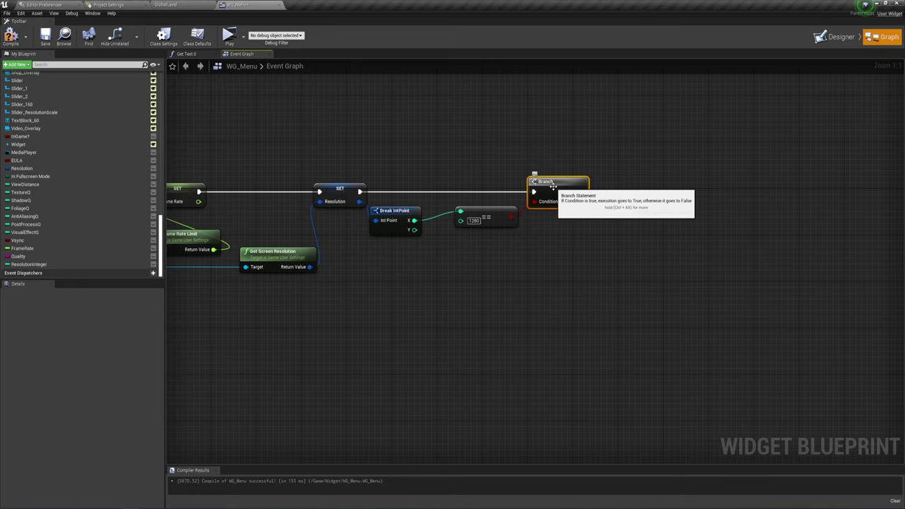
{"action": "key", "text": "ctrl+v"}
{"action": "mouse_move", "coordinate": [538, 252]}
{"action": "left_mouse_down"}
{"action": "mouse_move", "coordinate": [560, 244]}
{"action": "mouse_move", "coordinate": [568, 295]}
{"action": "mouse_move", "coordinate": [537, 360]}
{"action": "left_mouse_up"}
{"action": "key", "text": "ctrl+v"}
{"action": "key", "text": "ctrl+v"}
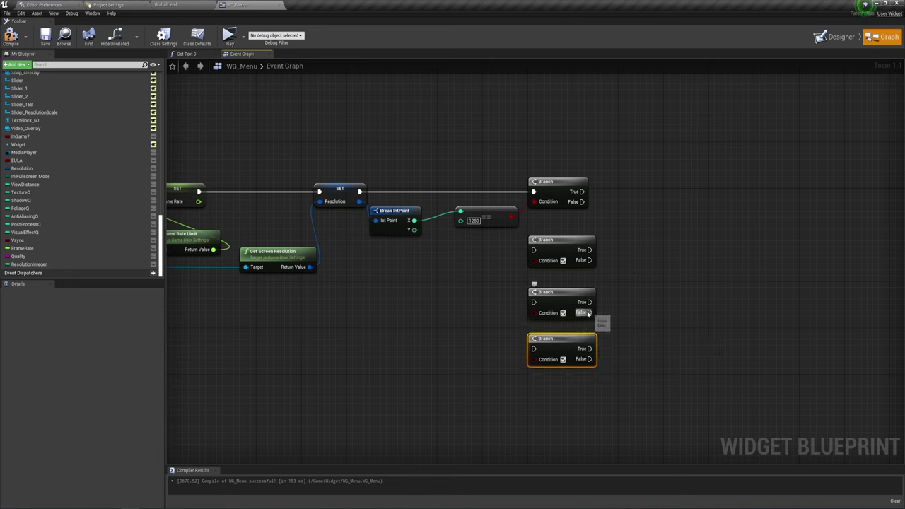
{"action": "left_click_drag", "start_coordinate": [589, 313], "coordinate": [534, 348]}
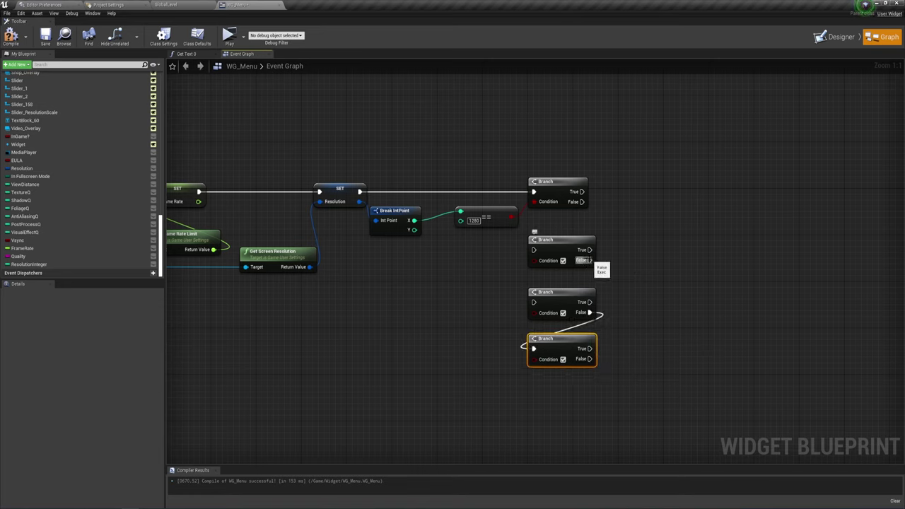
{"action": "left_click_drag", "start_coordinate": [589, 260], "coordinate": [533, 302]}
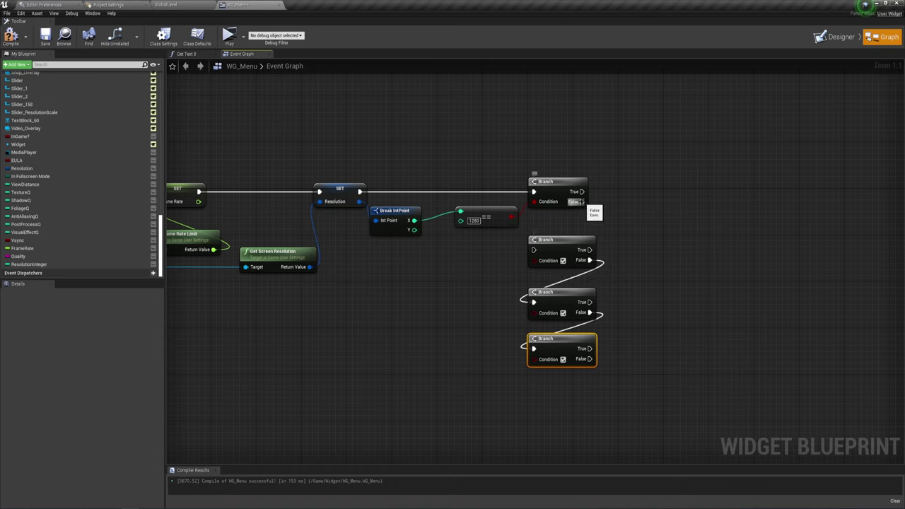
{"action": "left_click_drag", "start_coordinate": [581, 202], "coordinate": [534, 249]}
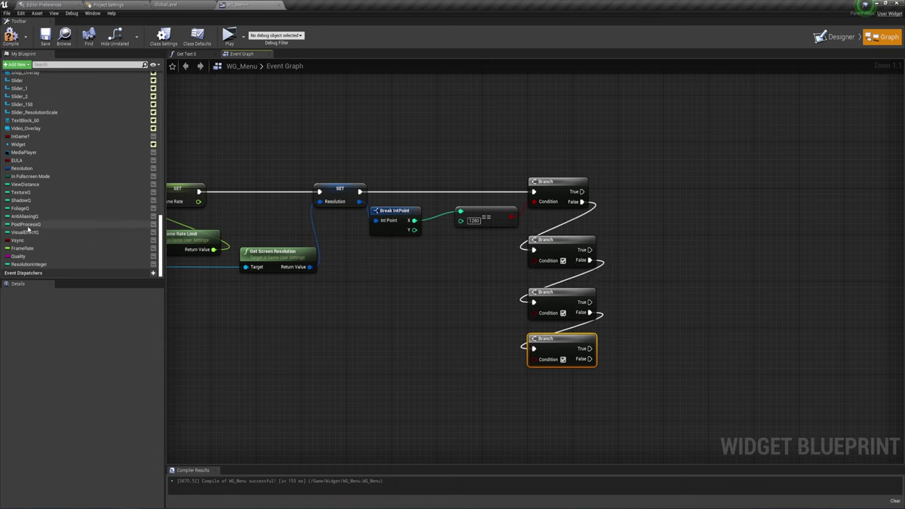
{"action": "left_click_drag", "start_coordinate": [23, 265], "coordinate": [193, 269]}
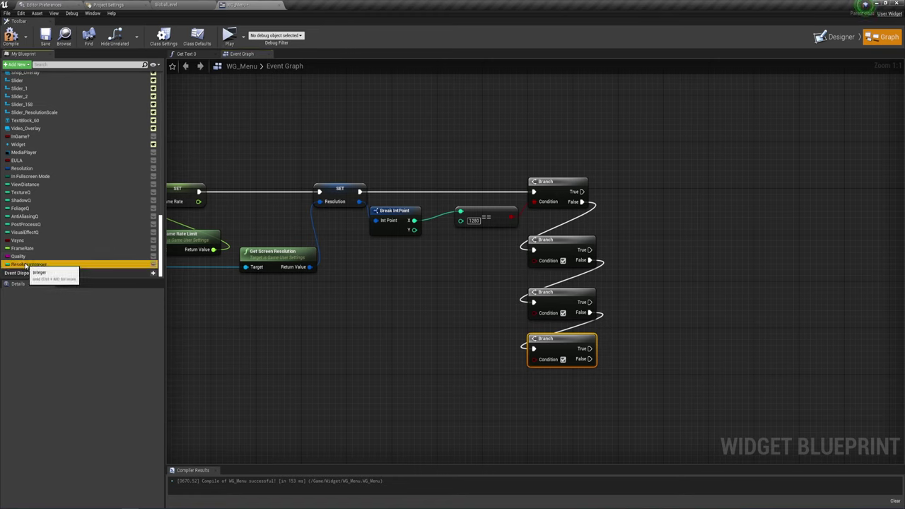
Add ResolutionInteger setters on the first four Branches' True pins, the second set to 1
{"action": "left_click_drag", "start_coordinate": [582, 193], "coordinate": [582, 193]}
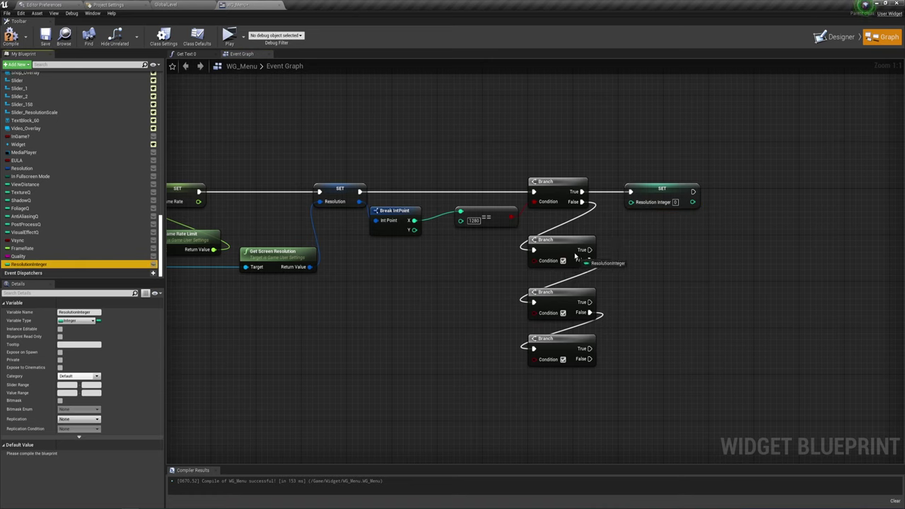
{"action": "left_click_drag", "start_coordinate": [88, 273], "coordinate": [674, 253], "text": "alt"}
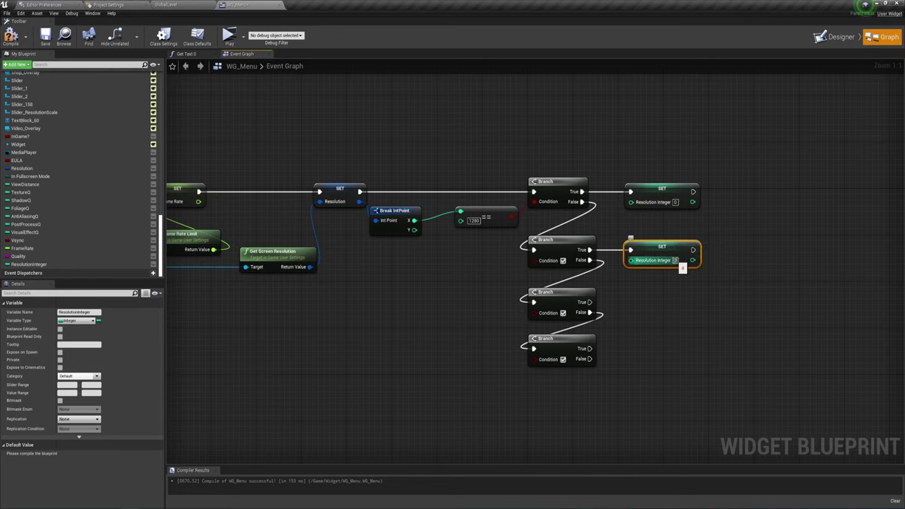
{"action": "left_click", "coordinate": [676, 260]}
{"action": "type", "text": "1"}
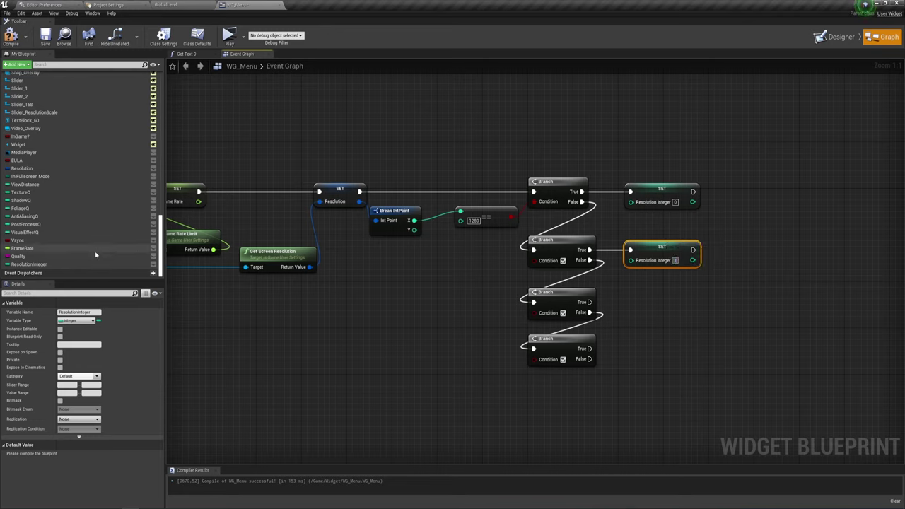
{"action": "left_click_drag", "start_coordinate": [42, 263], "coordinate": [566, 272]}
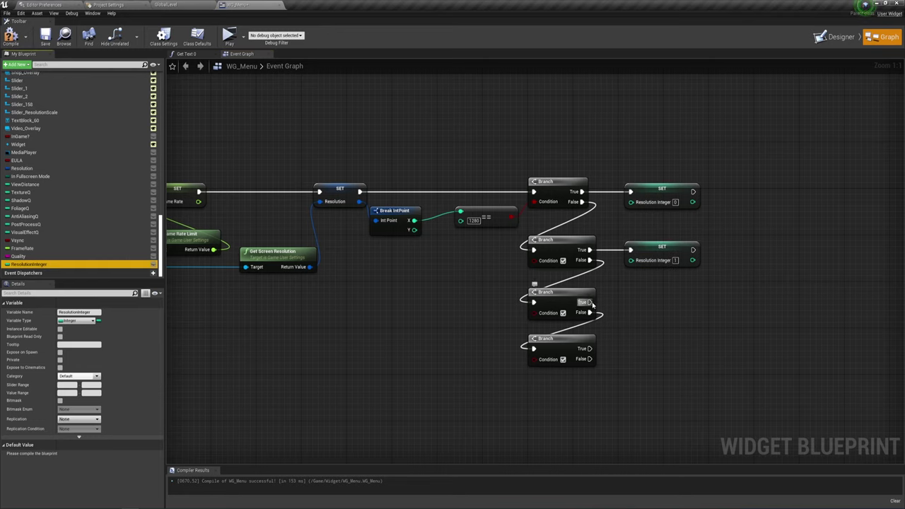
{"action": "mouse_move", "coordinate": [43, 264]}
{"action": "left_mouse_down"}
{"action": "mouse_move", "coordinate": [528, 274]}
{"action": "mouse_move", "coordinate": [591, 302]}
{"action": "left_mouse_up"}
{"action": "left_click_drag", "start_coordinate": [29, 263], "coordinate": [589, 349], "text": "alt"}
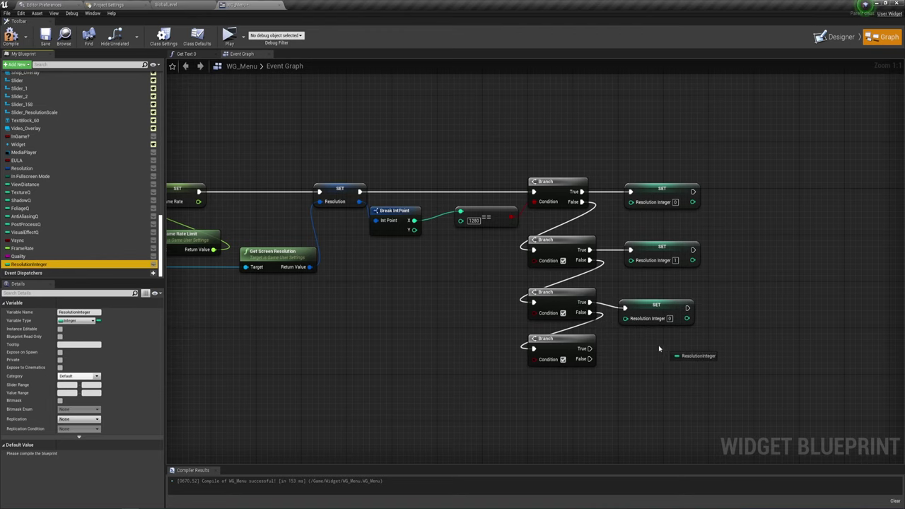
Duplicate the fourth Branch and its setter as a fifth, chained from the fourth's False
{"action": "left_click", "coordinate": [570, 347], "text": "ctrl"}
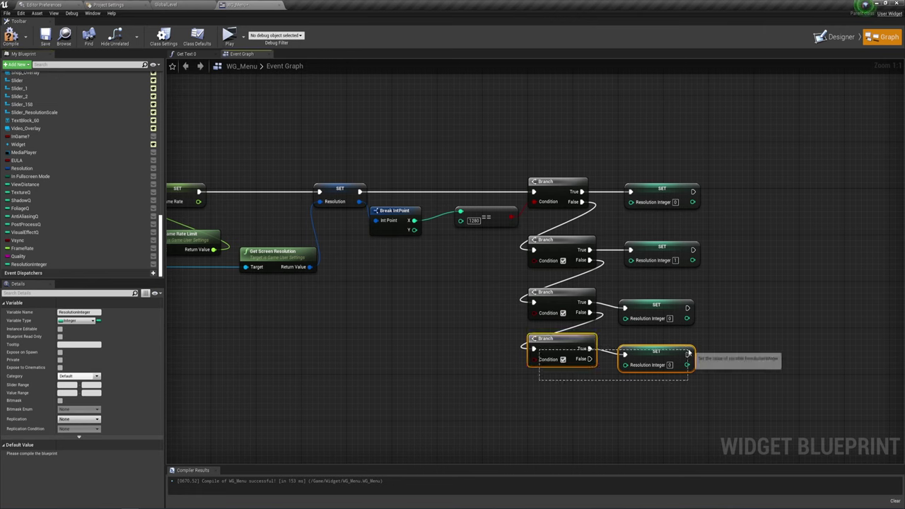
{"action": "key", "text": "ctrl+w"}
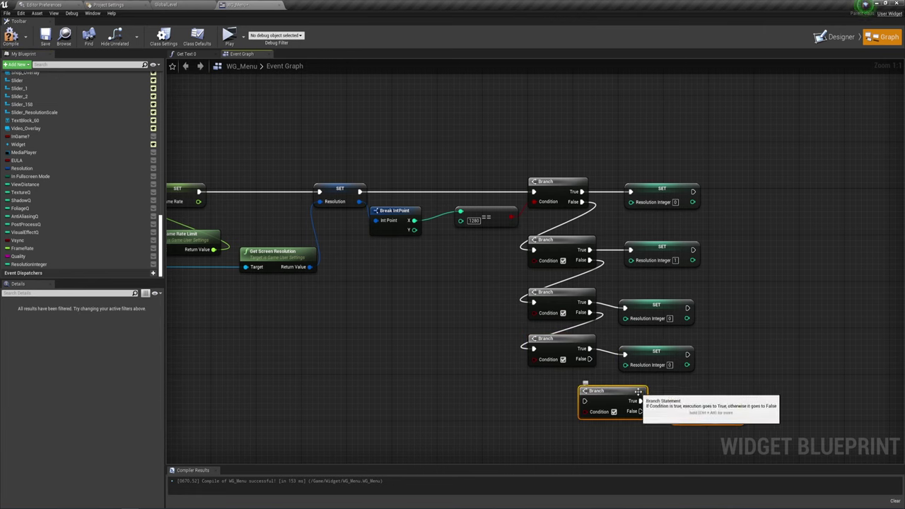
{"action": "left_click_drag", "start_coordinate": [594, 388], "coordinate": [546, 387]}
{"action": "left_click_drag", "start_coordinate": [589, 359], "coordinate": [534, 396]}
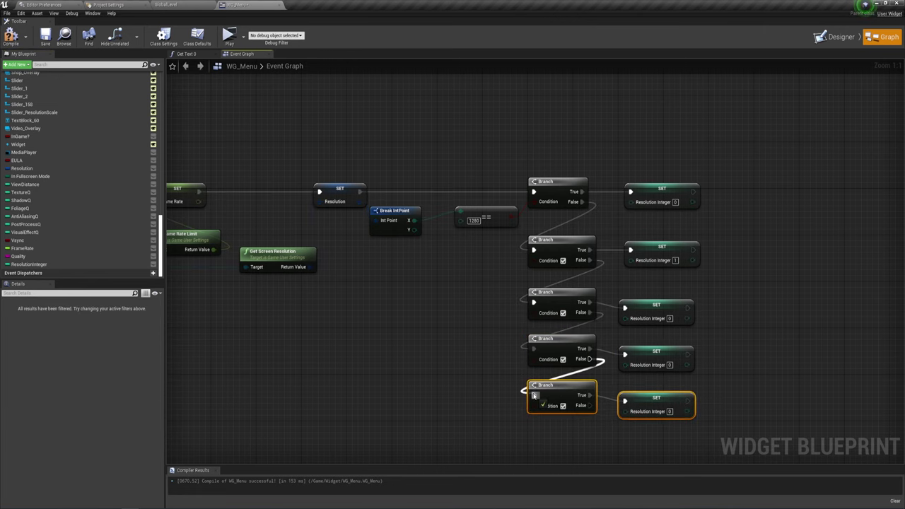
Set the third, fourth and fifth ResolutionInteger setters to 2, 3 and 4
{"action": "left_click", "coordinate": [669, 318]}
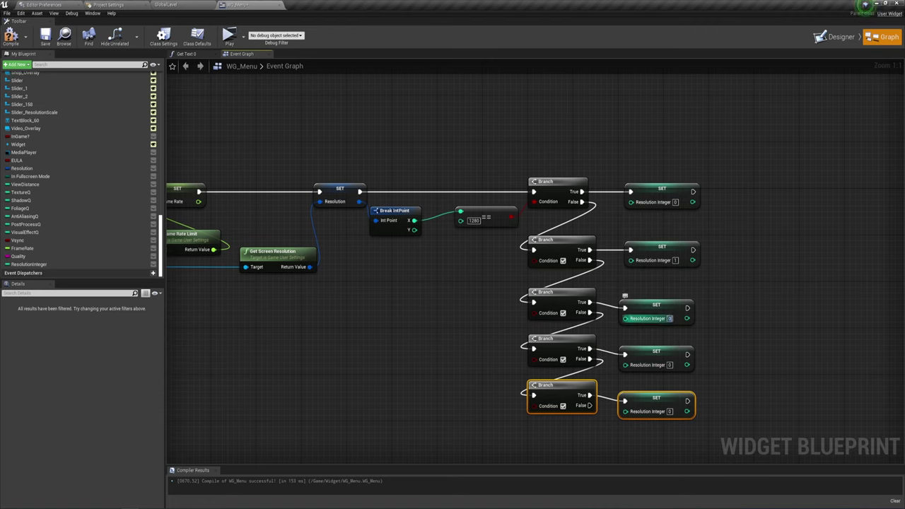
{"action": "type", "text": "2"}
{"action": "key", "text": "Return"}
{"action": "left_click", "coordinate": [668, 365]}
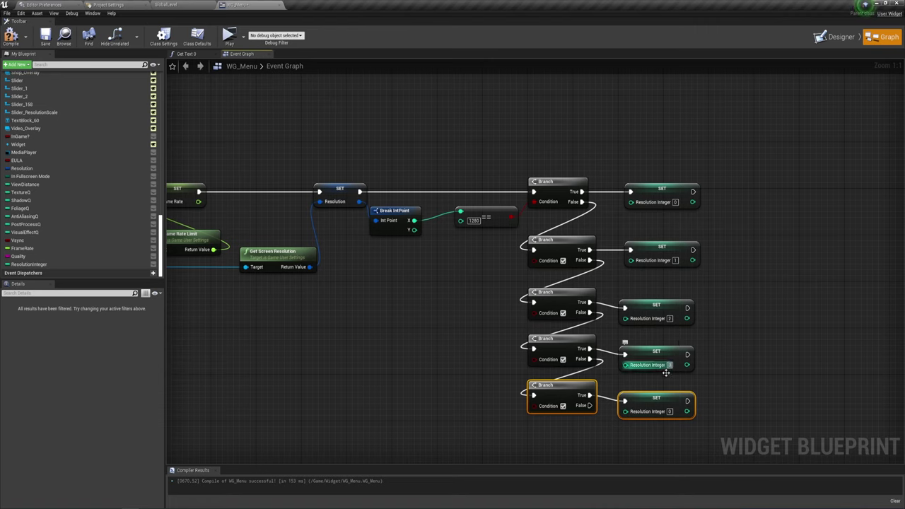
{"action": "type", "text": "3"}
{"action": "key", "text": "Return"}
{"action": "left_click", "coordinate": [668, 411]}
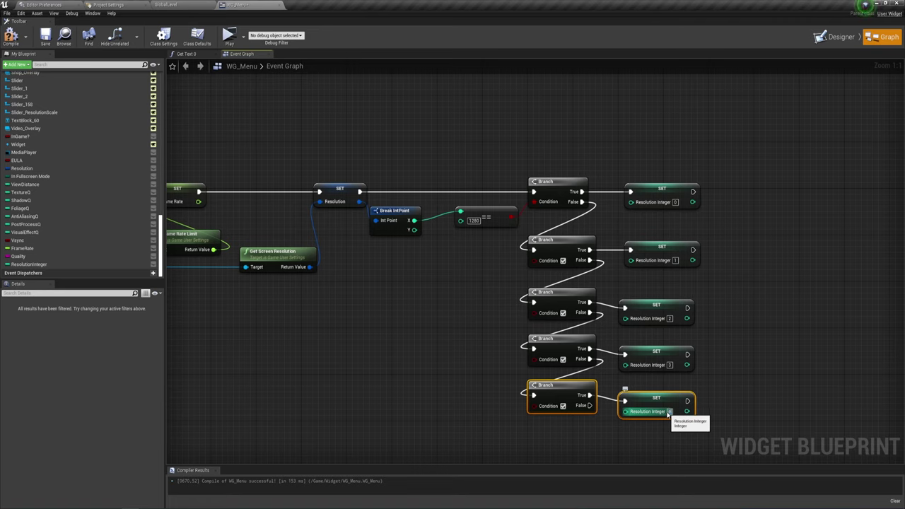
{"action": "left_click", "coordinate": [678, 283]}
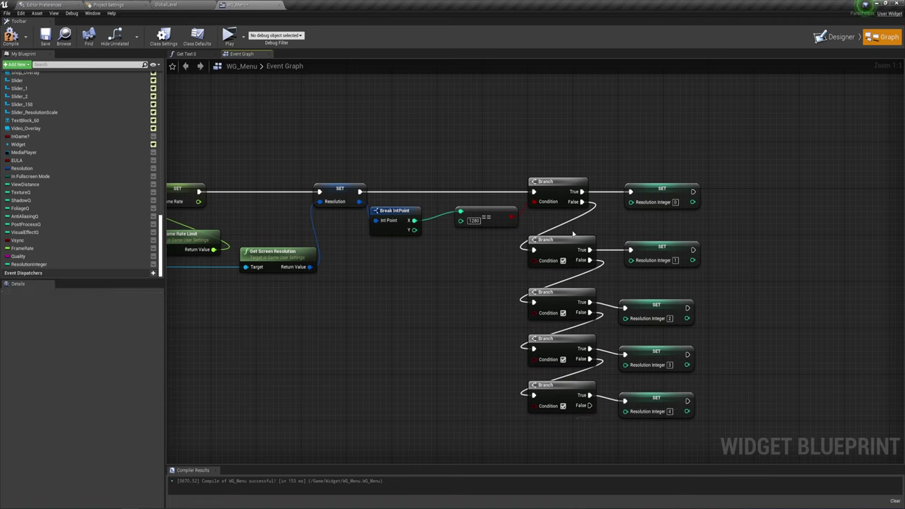
Duplicate the == 1280 node for the second and third Branches, fed by Break IntPoint X
{"action": "right_click_drag", "start_coordinate": [594, 226], "coordinate": [562, 199]}
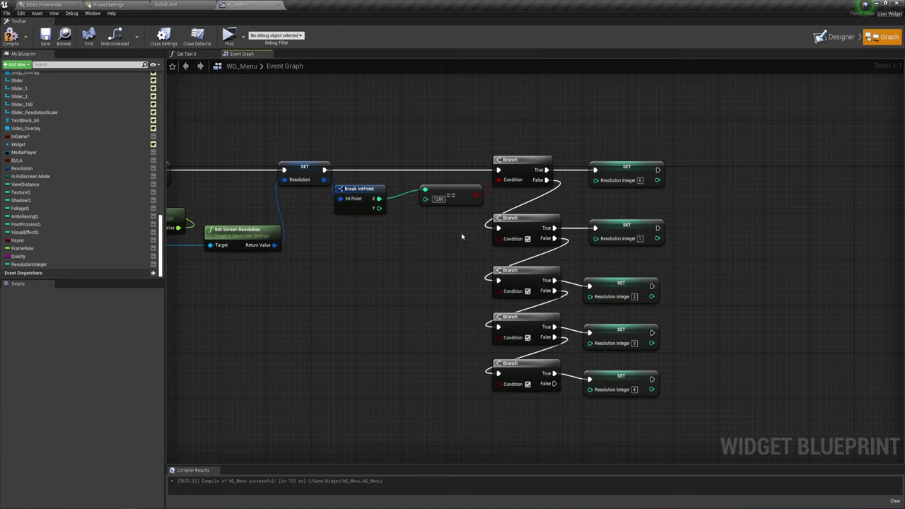
{"action": "right_click_drag", "start_coordinate": [461, 236], "coordinate": [539, 226]}
{"action": "left_click", "coordinate": [523, 185]}
{"action": "key", "text": "ctrl+c"}
{"action": "key", "text": "ctrl+v"}
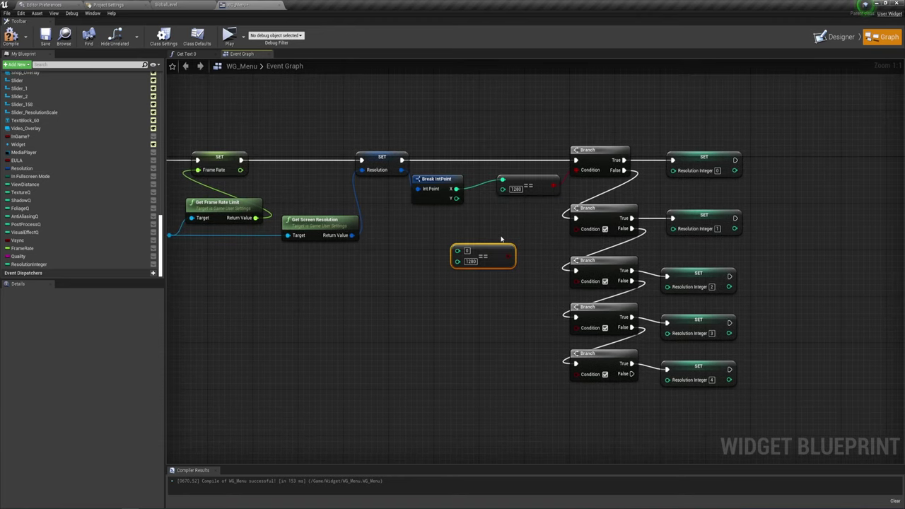
{"action": "mouse_move", "coordinate": [475, 249]}
{"action": "left_mouse_down"}
{"action": "mouse_move", "coordinate": [521, 226]}
{"action": "mouse_move", "coordinate": [576, 229]}
{"action": "left_mouse_up"}
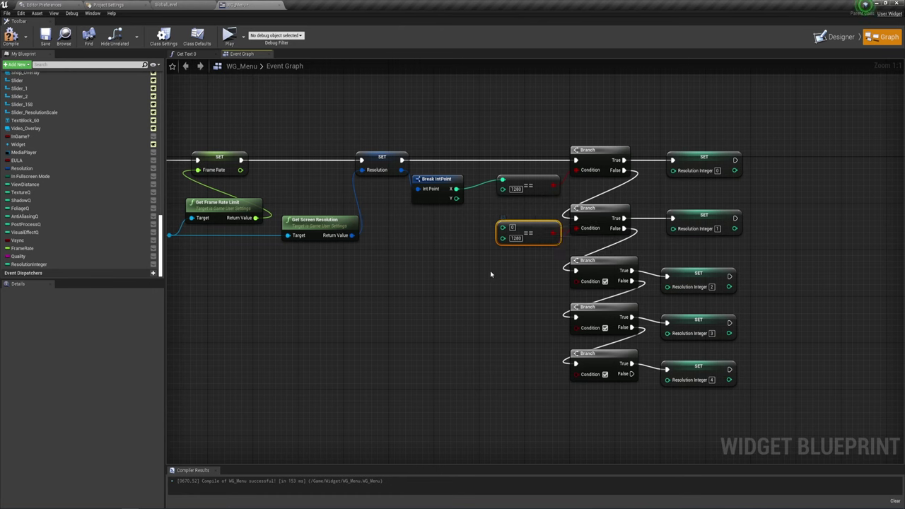
{"action": "key", "text": "ctrl+c"}
{"action": "key", "text": "ctrl+v"}
{"action": "mouse_move", "coordinate": [547, 277]}
{"action": "left_mouse_down"}
{"action": "mouse_move", "coordinate": [532, 277]}
{"action": "mouse_move", "coordinate": [576, 280]}
{"action": "left_mouse_up"}
{"action": "mouse_move", "coordinate": [503, 227]}
{"action": "left_mouse_down"}
{"action": "mouse_move", "coordinate": [456, 189]}
{"action": "mouse_move", "coordinate": [493, 270]}
{"action": "left_mouse_up"}
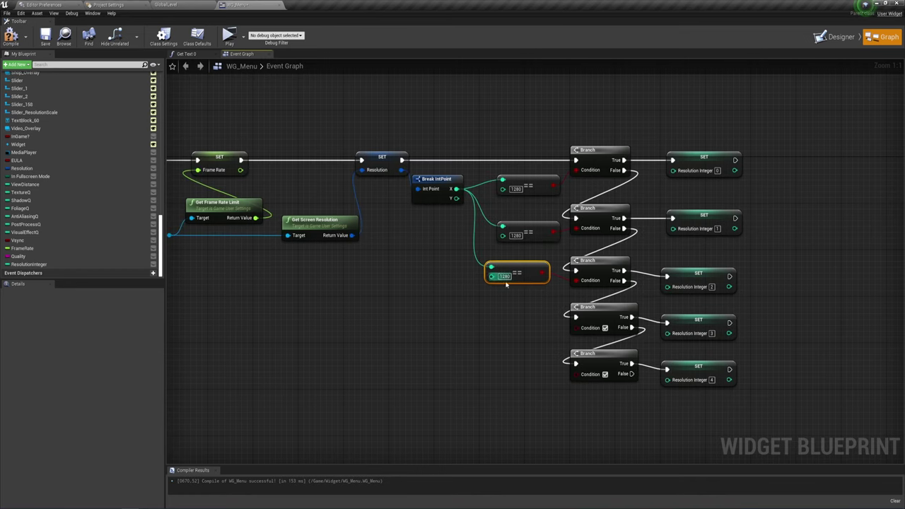
Add == copies for the fourth and fifth Branches, wiring their conditions and X input
{"action": "key", "text": "ctrl+c"}
{"action": "key", "text": "ctrl+v"}
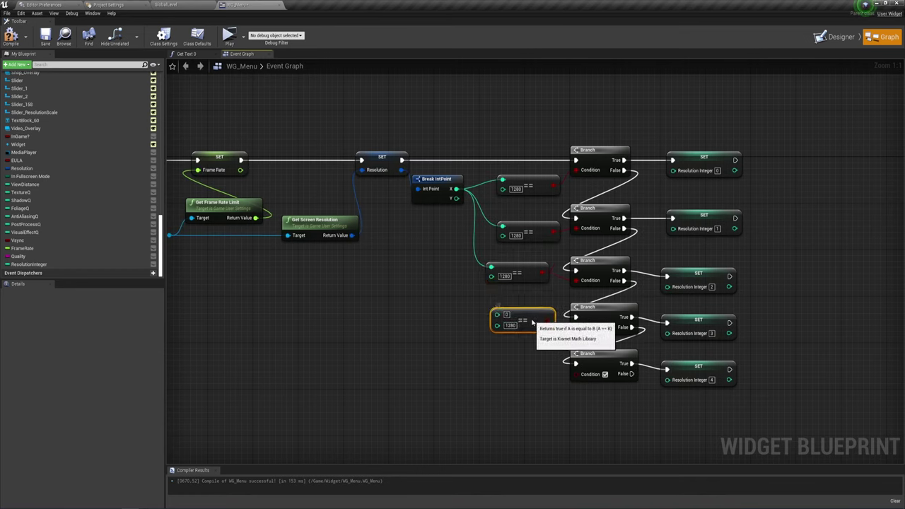
{"action": "key", "text": "ctrl+v"}
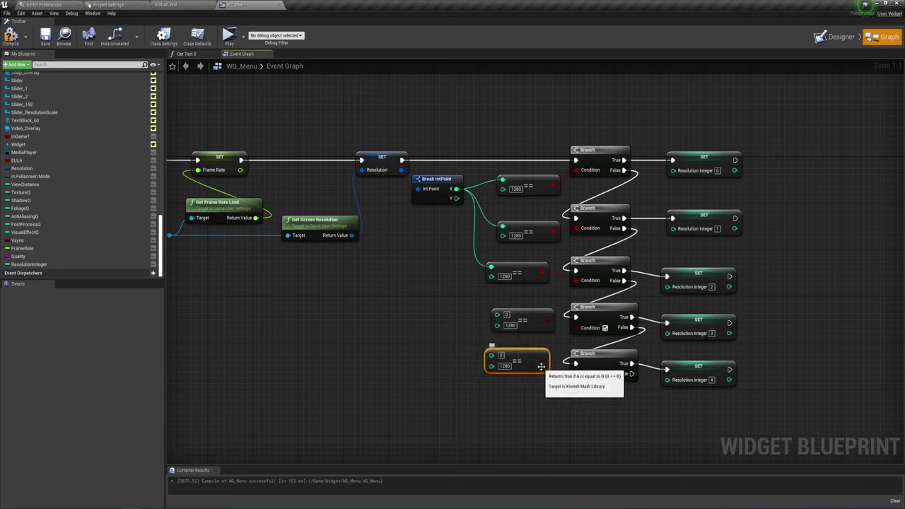
{"action": "mouse_move", "coordinate": [541, 357]}
{"action": "left_mouse_down"}
{"action": "mouse_move", "coordinate": [574, 382]}
{"action": "mouse_move", "coordinate": [540, 370]}
{"action": "mouse_move", "coordinate": [574, 377]}
{"action": "left_mouse_up"}
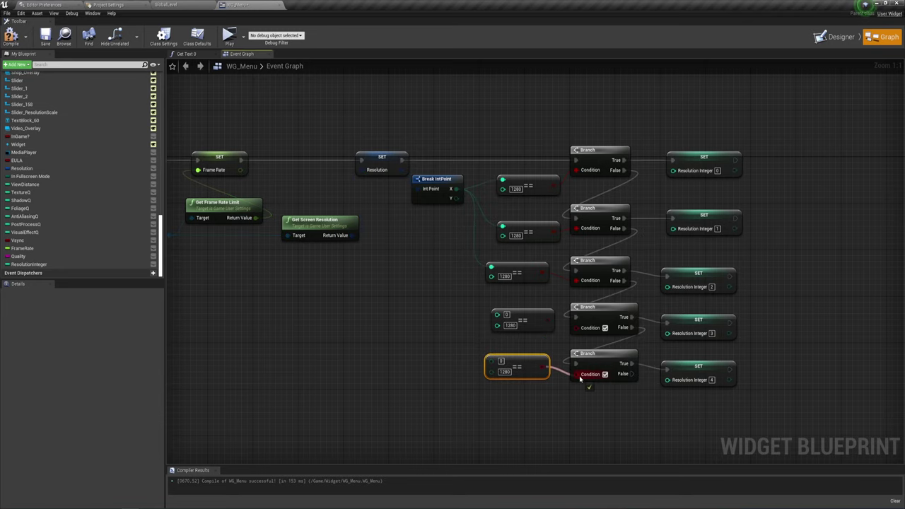
{"action": "left_click_drag", "start_coordinate": [546, 322], "coordinate": [577, 327]}
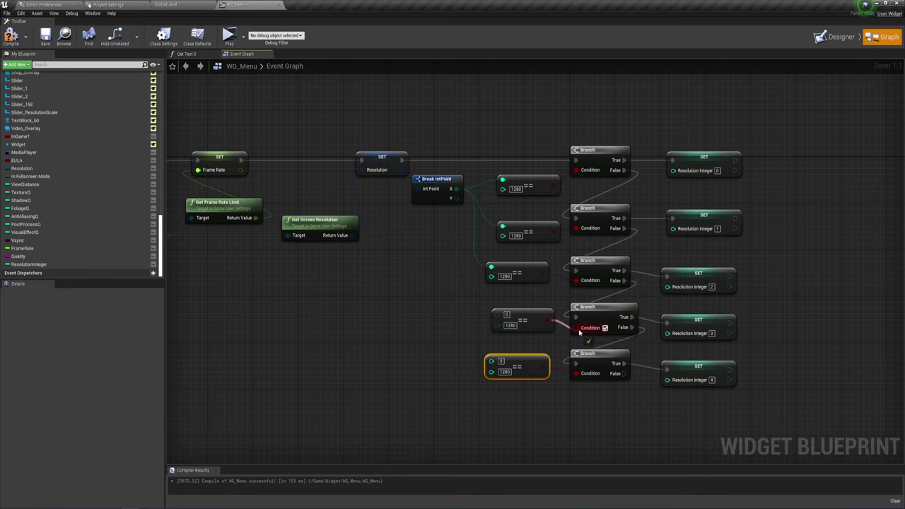
{"action": "left_click_drag", "start_coordinate": [502, 314], "coordinate": [456, 189]}
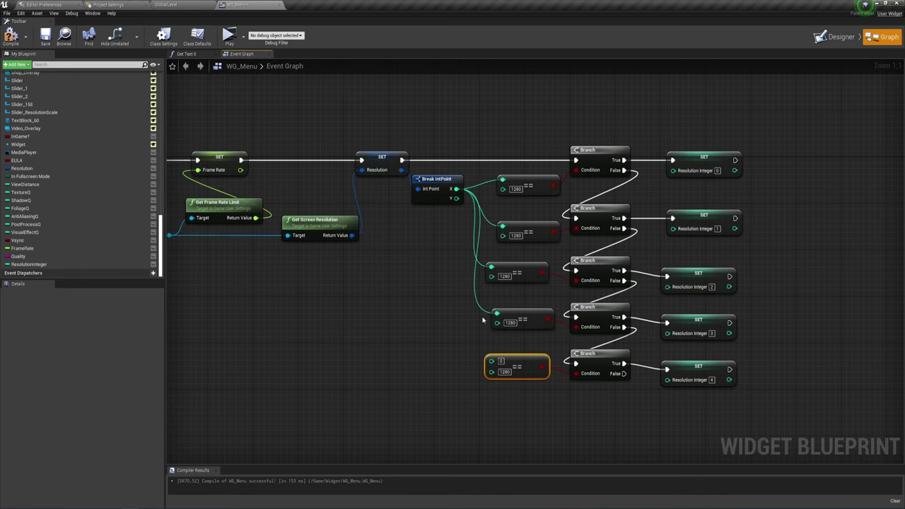
{"action": "left_click_drag", "start_coordinate": [493, 361], "coordinate": [457, 189]}
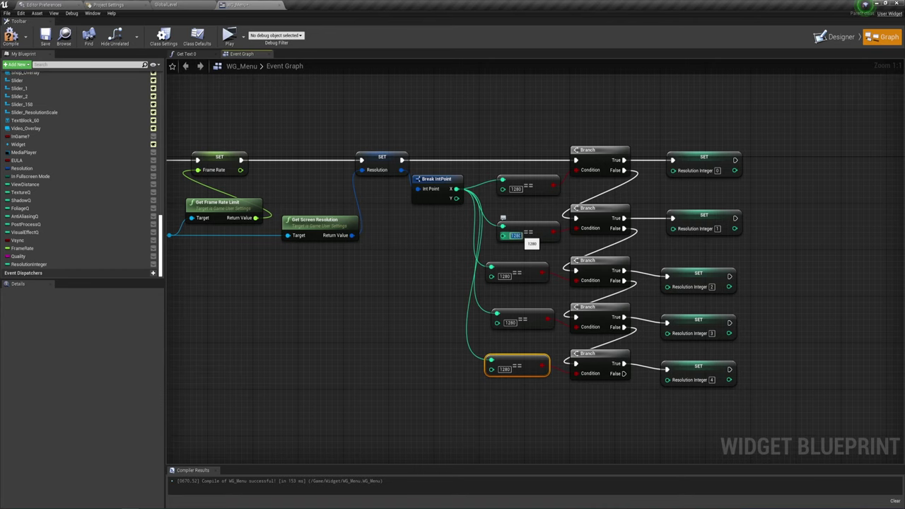
Change the second to fifth comparison values to 1600, 1920, 2560 and 3840
{"action": "left_click", "coordinate": [523, 234]}
{"action": "type", "text": "1600"}
{"action": "left_click", "coordinate": [504, 276]}
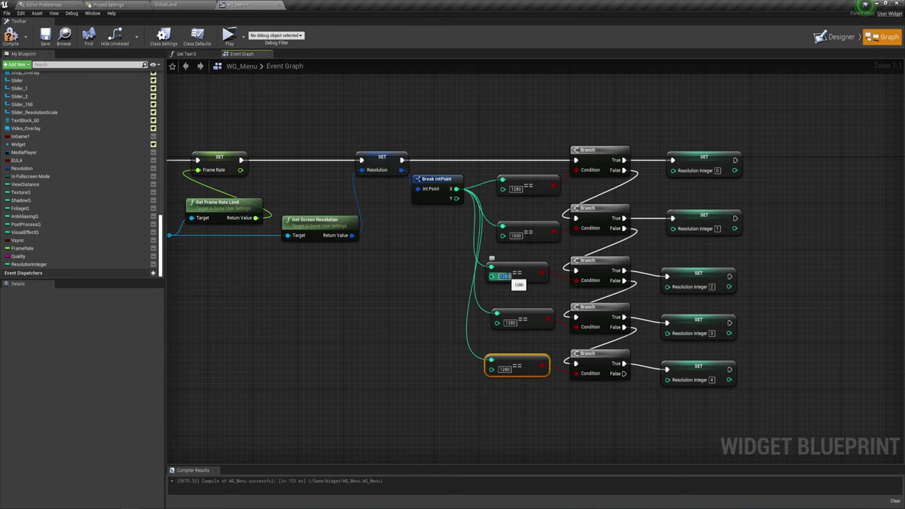
{"action": "key", "text": "BackSpace"}
{"action": "left_click", "coordinate": [509, 322]}
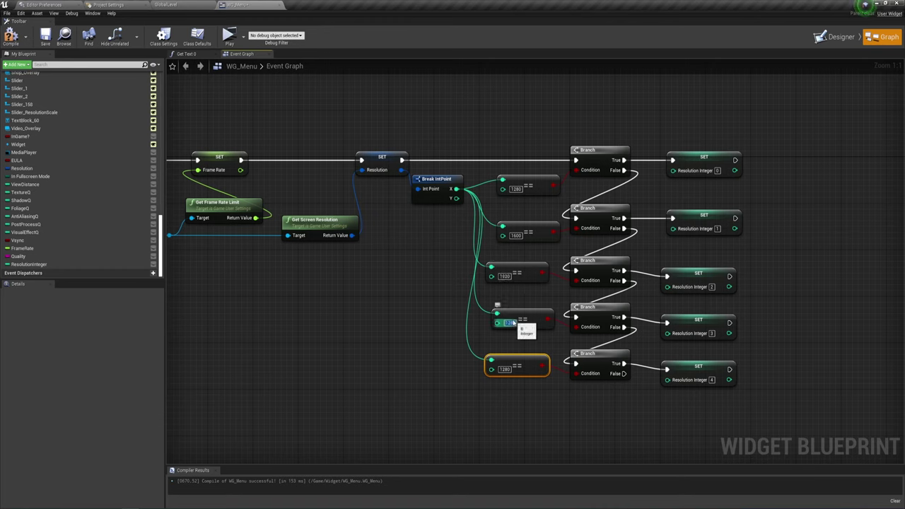
{"action": "key", "text": "BackSpace"}
{"action": "left_click", "coordinate": [504, 369]}
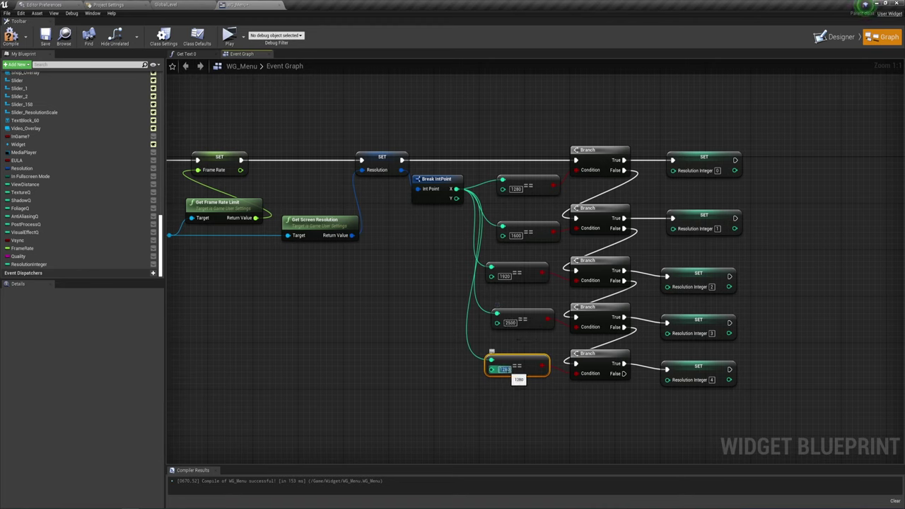
{"action": "key", "text": "BackSpace"}
{"action": "type", "text": "384"}
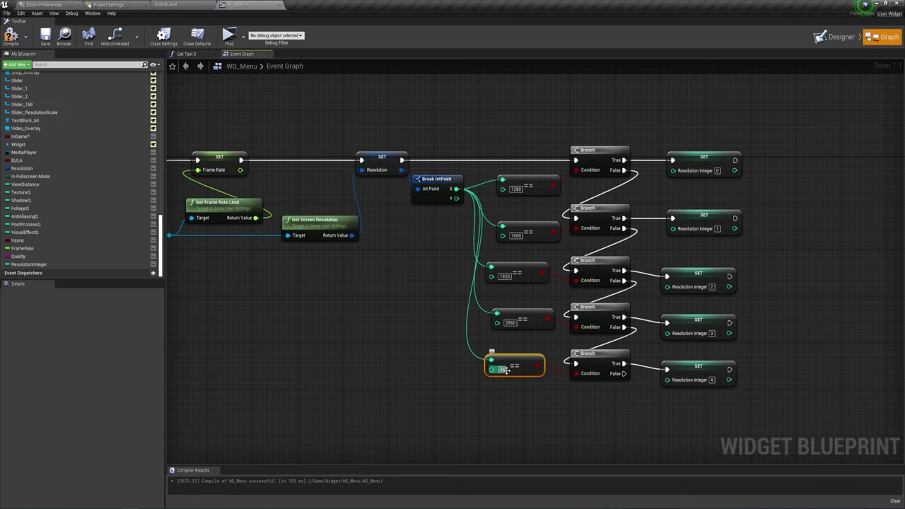
{"action": "key", "text": "Return"}
{"action": "left_click", "coordinate": [509, 401]}
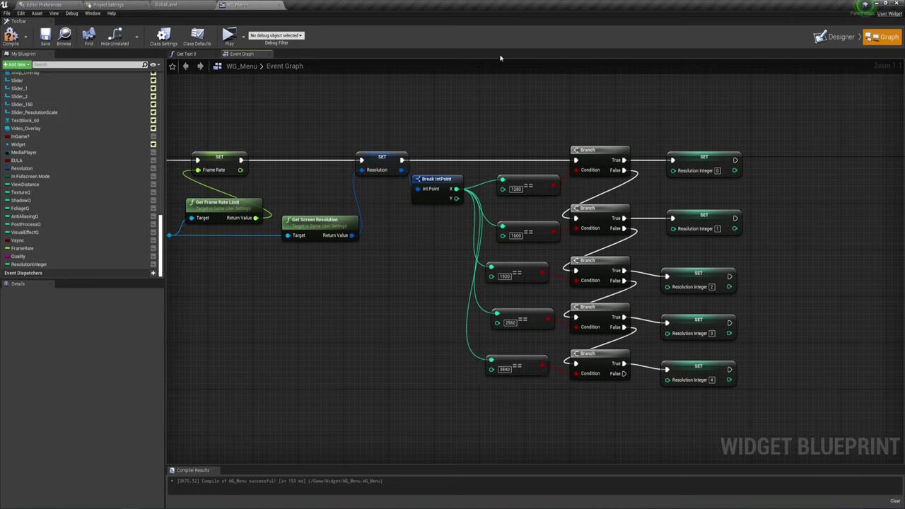
Align the 2560, 1600 and 1280 comparison nodes into one column
{"action": "left_click_drag", "start_coordinate": [515, 132], "coordinate": [529, 422]}
{"action": "left_click", "coordinate": [544, 407]}
{"action": "left_click_drag", "start_coordinate": [523, 311], "coordinate": [516, 311]}
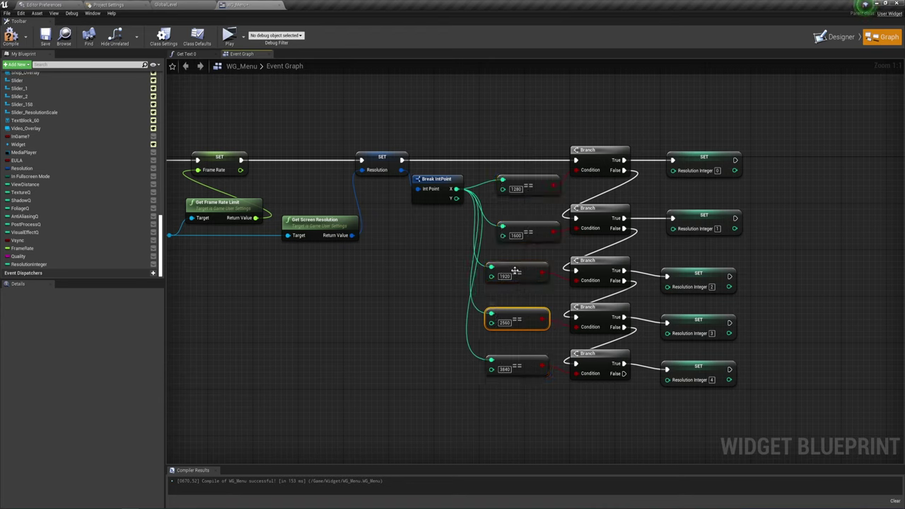
{"action": "left_click_drag", "start_coordinate": [525, 225], "coordinate": [513, 225]}
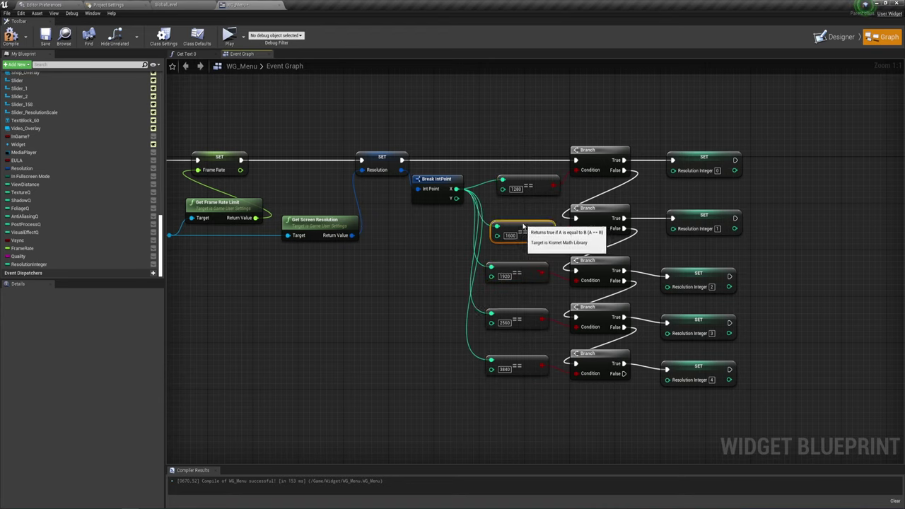
{"action": "left_click_drag", "start_coordinate": [535, 181], "coordinate": [522, 181]}
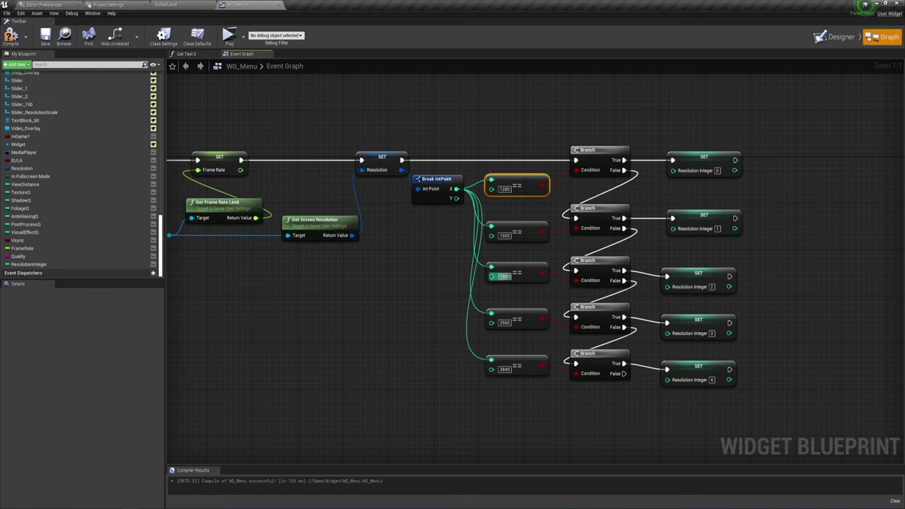
Compile WG_Menu with the whole node chain in view
{"action": "scroll", "coordinate": [508, 277], "scroll_direction": "down", "scroll_amount": 2}
{"action": "right_click_drag", "start_coordinate": [547, 340], "coordinate": [532, 288]}
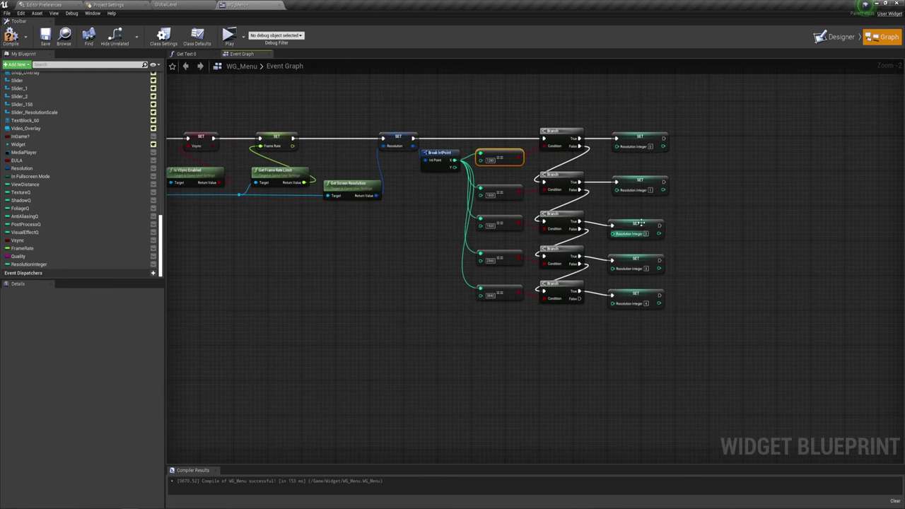
{"action": "scroll", "coordinate": [630, 340], "scroll_direction": "down", "scroll_amount": 3}
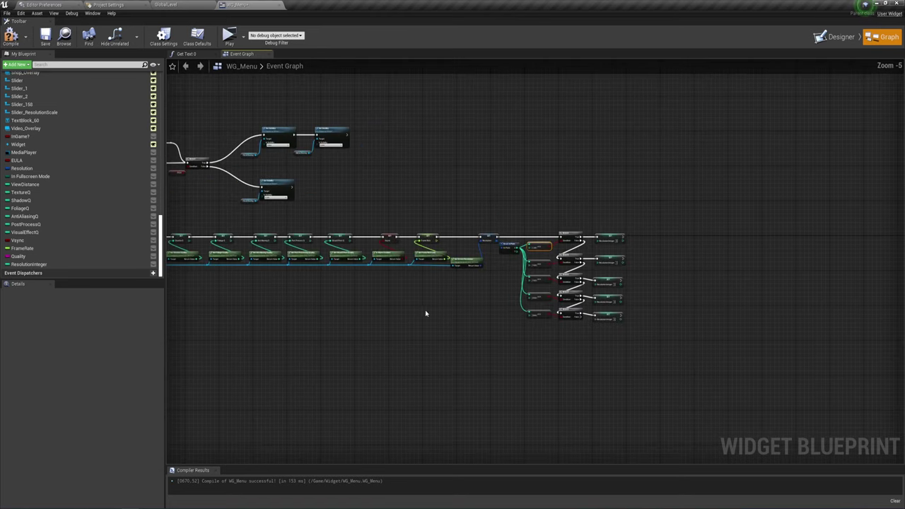
{"action": "right_click_drag", "start_coordinate": [443, 314], "coordinate": [585, 328]}
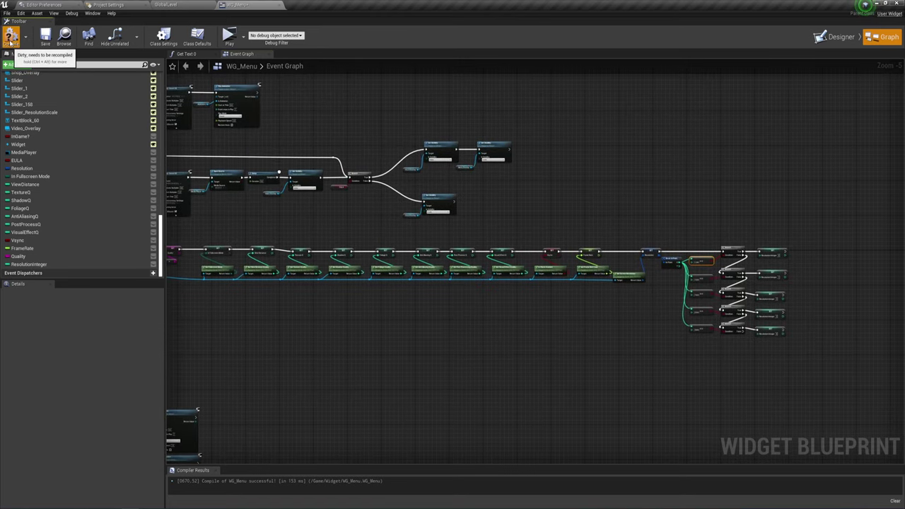
{"action": "left_click", "coordinate": [11, 35]}
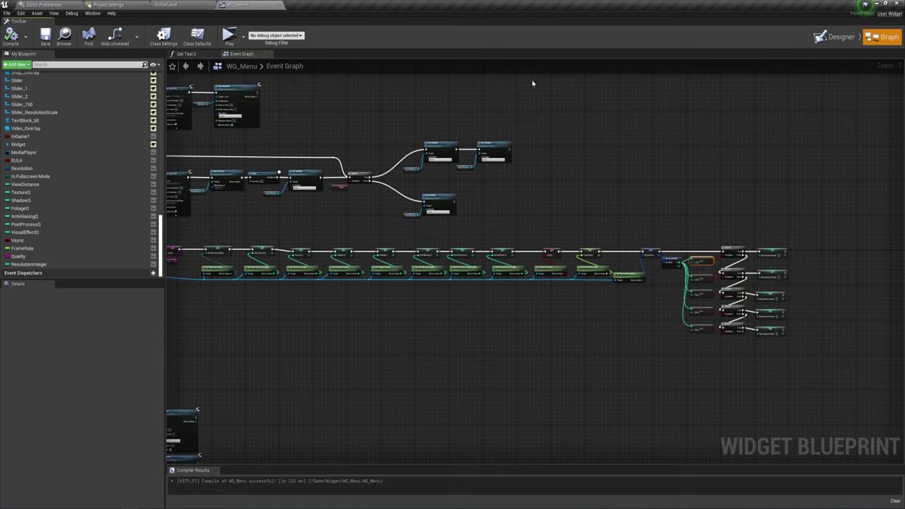
Open the Menu level, saving WG_Menu when prompted
{"action": "left_click", "coordinate": [836, 37]}
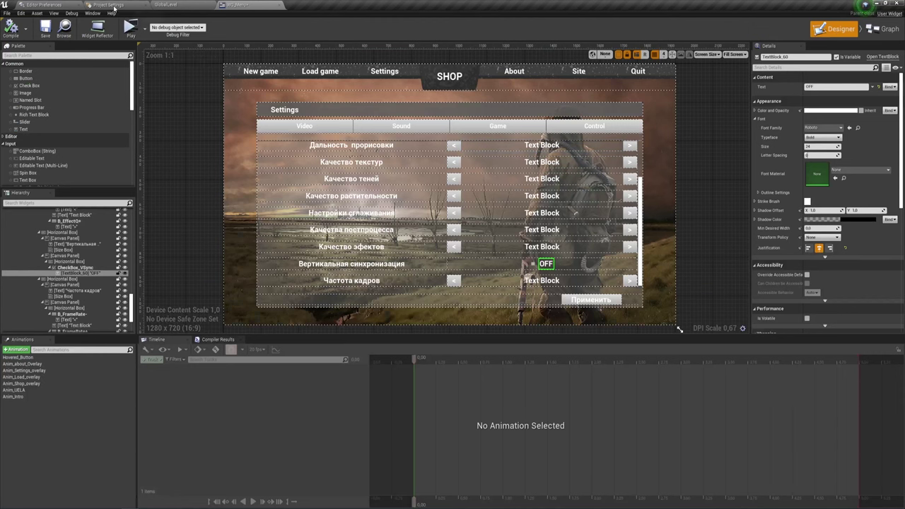
{"action": "left_click", "coordinate": [109, 5]}
{"action": "left_click", "coordinate": [165, 4]}
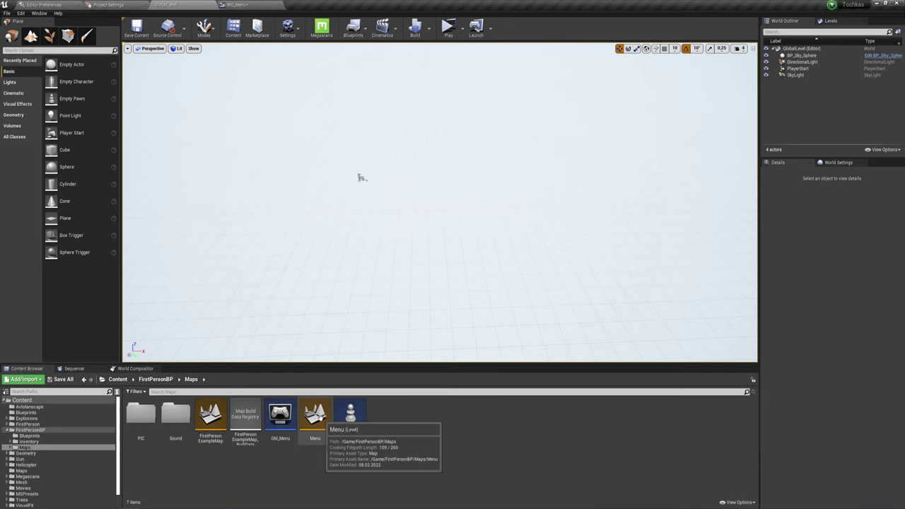
{"action": "double_click", "coordinate": [321, 421]}
{"action": "left_click", "coordinate": [494, 327]}
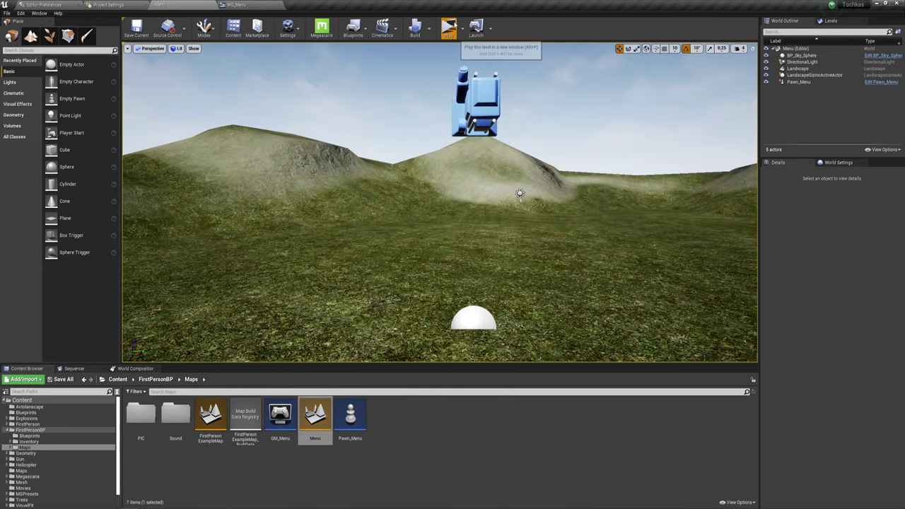
Play the level, view the Settings panel, then close the preview and return to WG_Menu
{"action": "left_click", "coordinate": [448, 26]}
{"action": "left_click", "coordinate": [408, 102]}
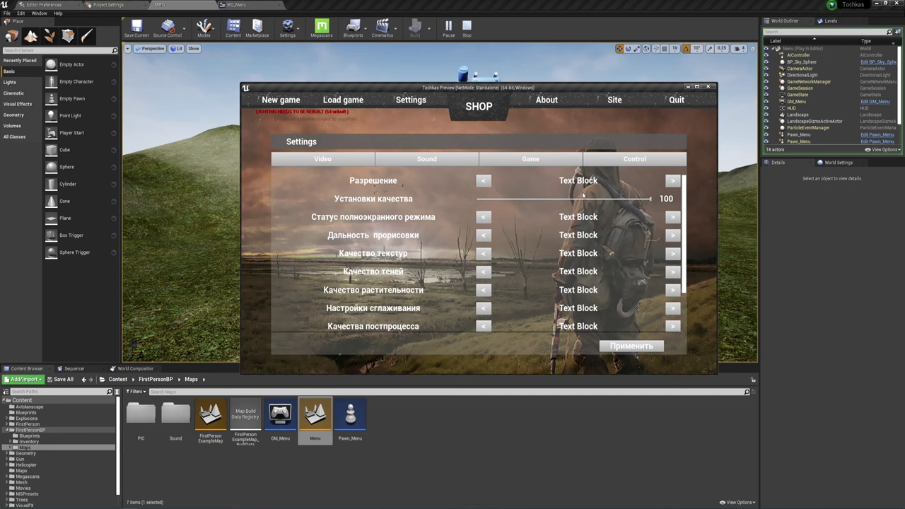
{"action": "left_click", "coordinate": [708, 87]}
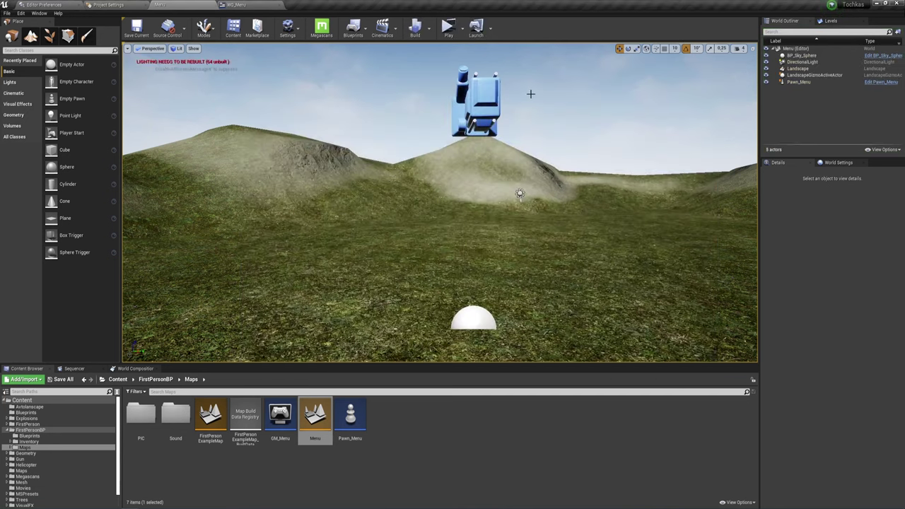
{"action": "left_click", "coordinate": [262, 10]}
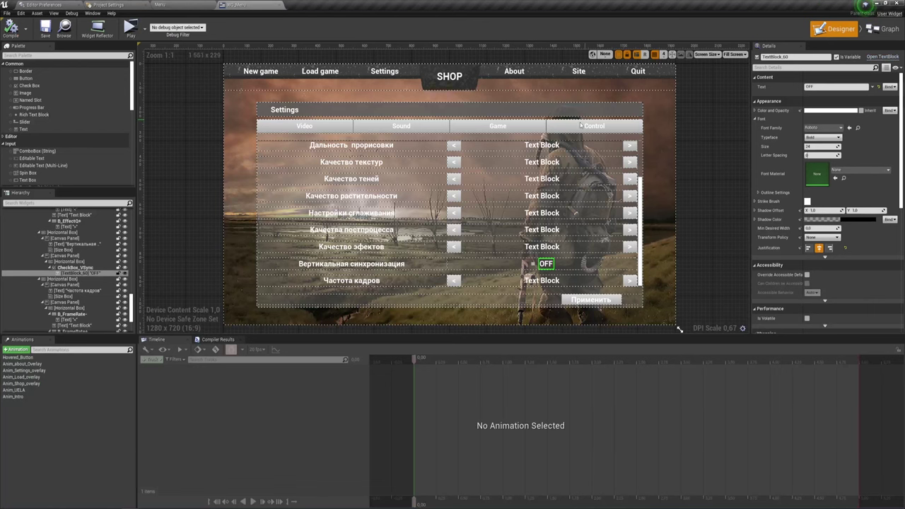
Scroll the Hierarchy to the quality settings row's canvas panel and select it
{"action": "scroll", "coordinate": [85, 274], "scroll_direction": "up", "scroll_amount": 3}
{"action": "scroll", "coordinate": [85, 271], "scroll_direction": "up", "scroll_amount": 3}
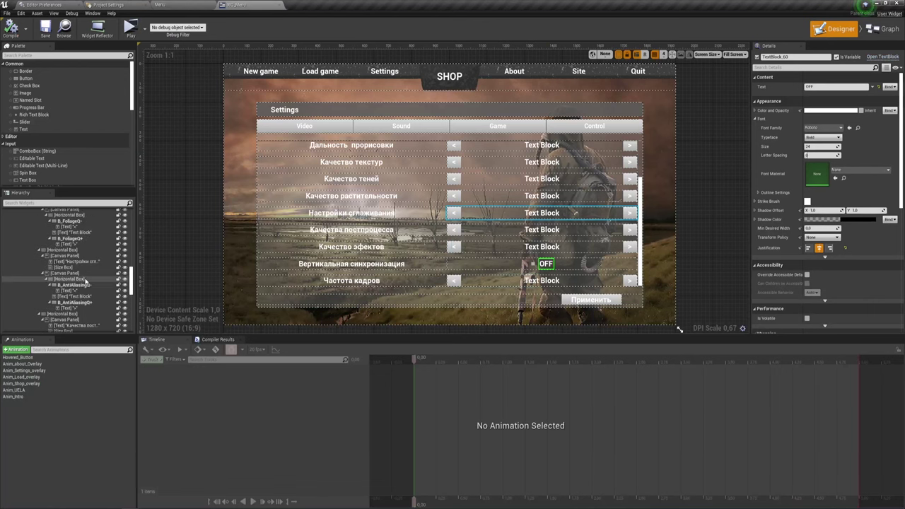
{"action": "scroll", "coordinate": [85, 269], "scroll_direction": "up", "scroll_amount": 3}
{"action": "scroll", "coordinate": [85, 265], "scroll_direction": "up", "scroll_amount": 2}
{"action": "scroll", "coordinate": [84, 265], "scroll_direction": "up", "scroll_amount": 2}
{"action": "scroll", "coordinate": [83, 254], "scroll_direction": "up", "scroll_amount": 2}
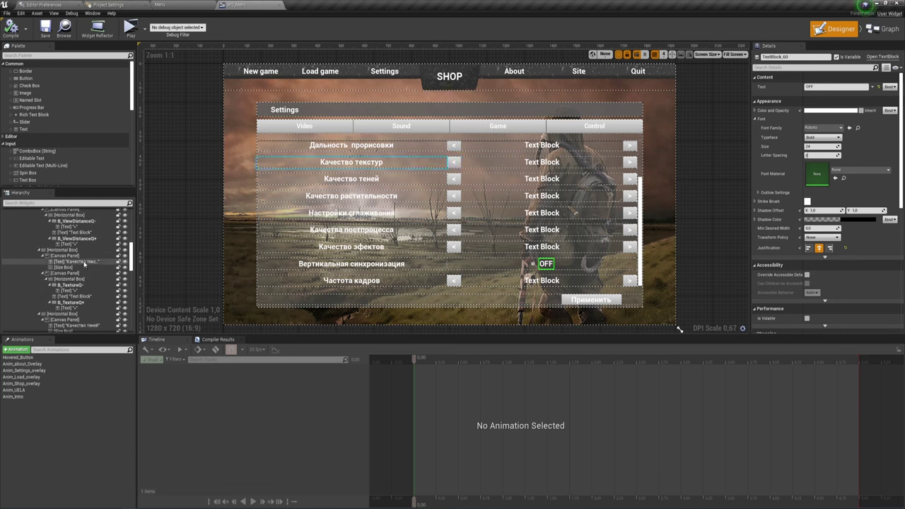
{"action": "scroll", "coordinate": [80, 226], "scroll_direction": "up", "scroll_amount": 2}
{"action": "scroll", "coordinate": [80, 228], "scroll_direction": "up", "scroll_amount": 2}
{"action": "scroll", "coordinate": [80, 229], "scroll_direction": "up", "scroll_amount": 1}
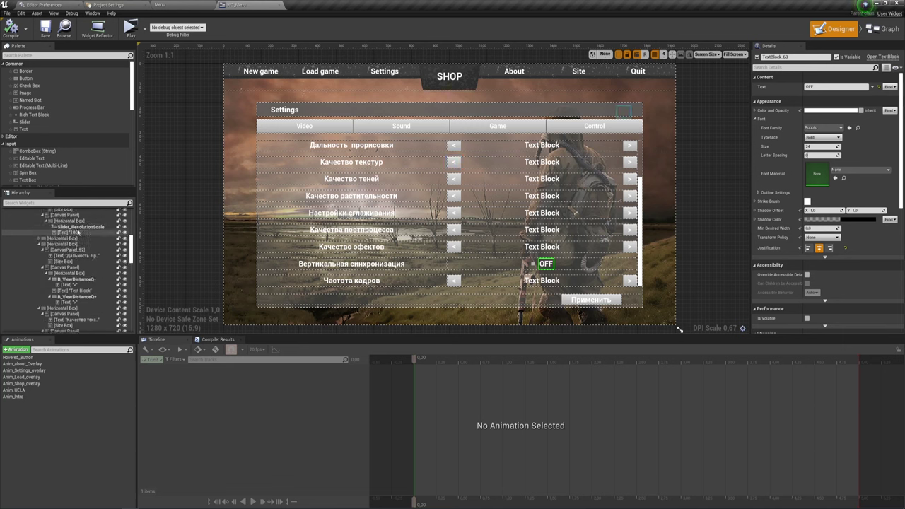
{"action": "scroll", "coordinate": [80, 230], "scroll_direction": "up", "scroll_amount": 2}
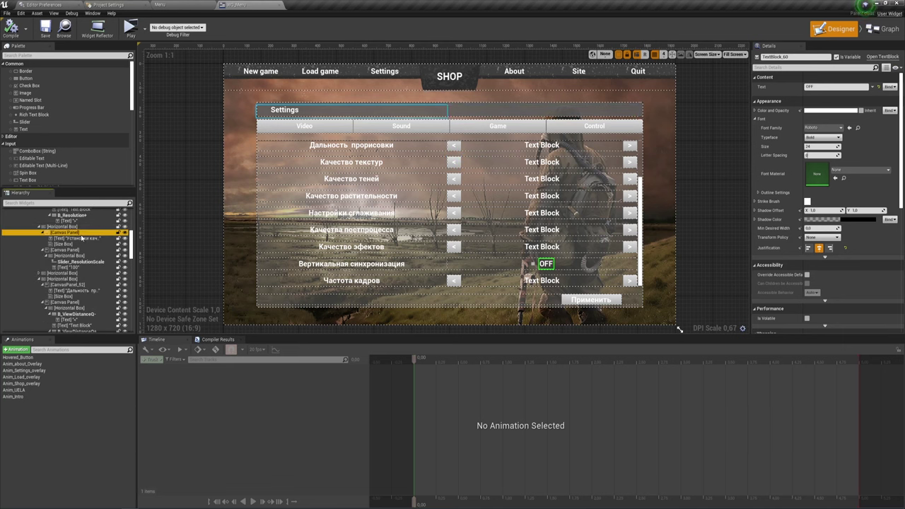
{"action": "left_click", "coordinate": [79, 232]}
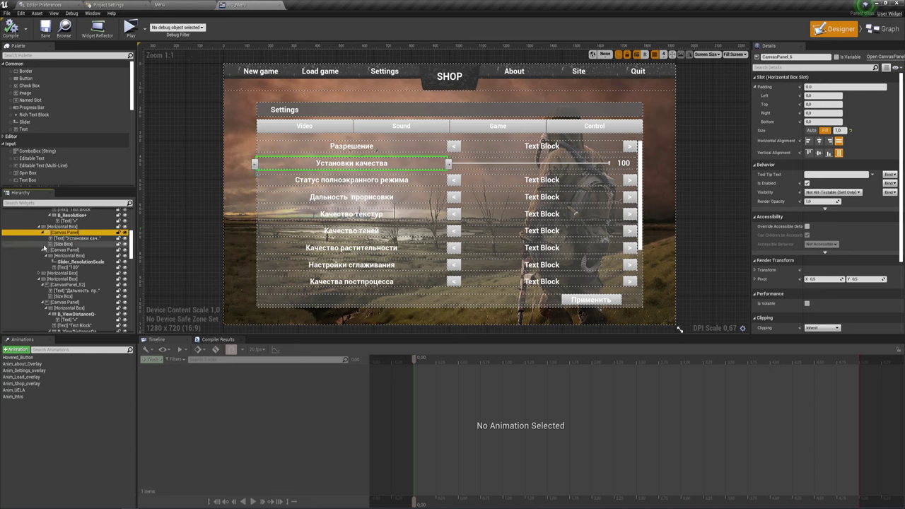
Select the resolution Text Block and create a Get Text 1 binding for its Text
{"action": "scroll", "coordinate": [82, 232], "scroll_direction": "up", "scroll_amount": 2}
{"action": "left_click", "coordinate": [82, 232]}
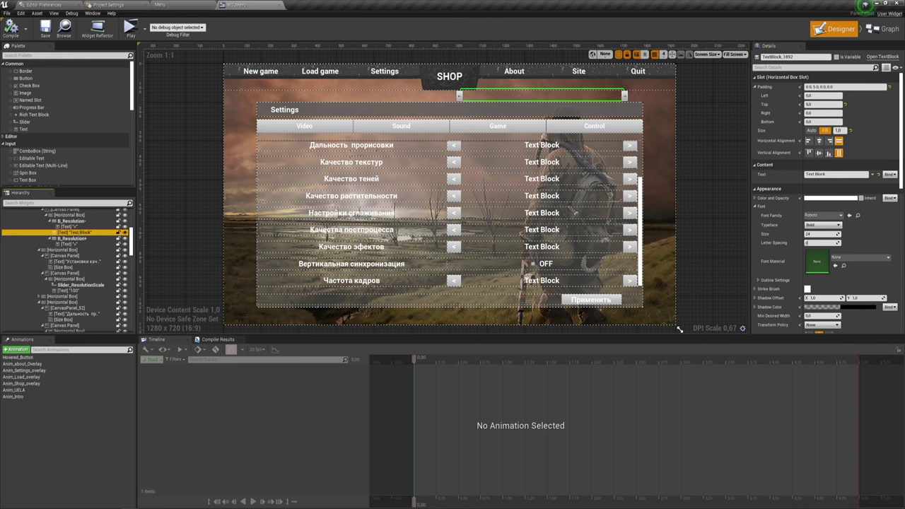
{"action": "left_click", "coordinate": [884, 175]}
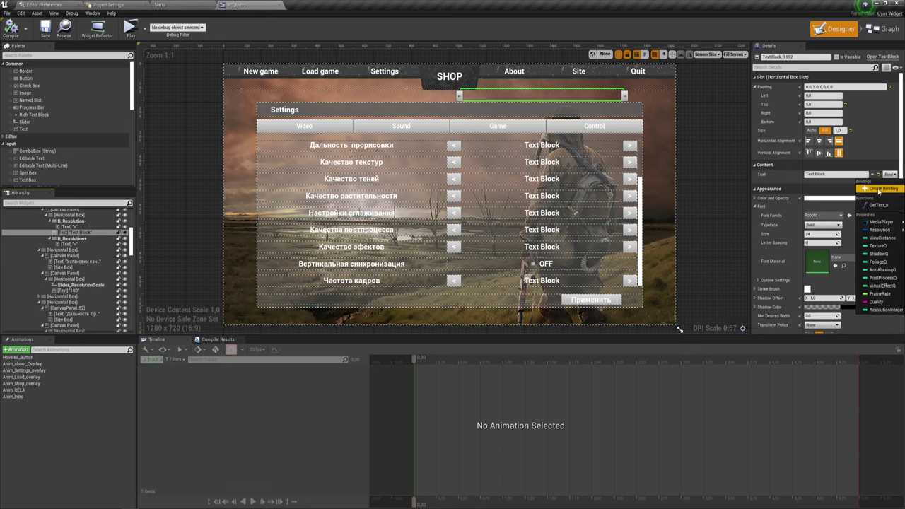
{"action": "left_click", "coordinate": [879, 189]}
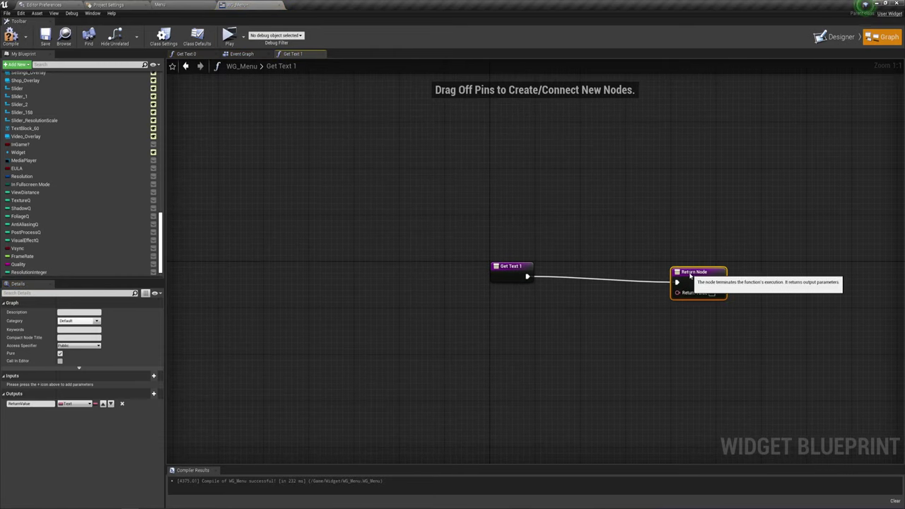
Add a Resolution getter to Get Text 1 and split it with a Break IntPoint node
{"action": "mouse_move", "coordinate": [657, 317]}
{"action": "right_mouse_down"}
{"action": "mouse_move", "coordinate": [481, 224]}
{"action": "mouse_move", "coordinate": [484, 247]}
{"action": "right_mouse_up"}
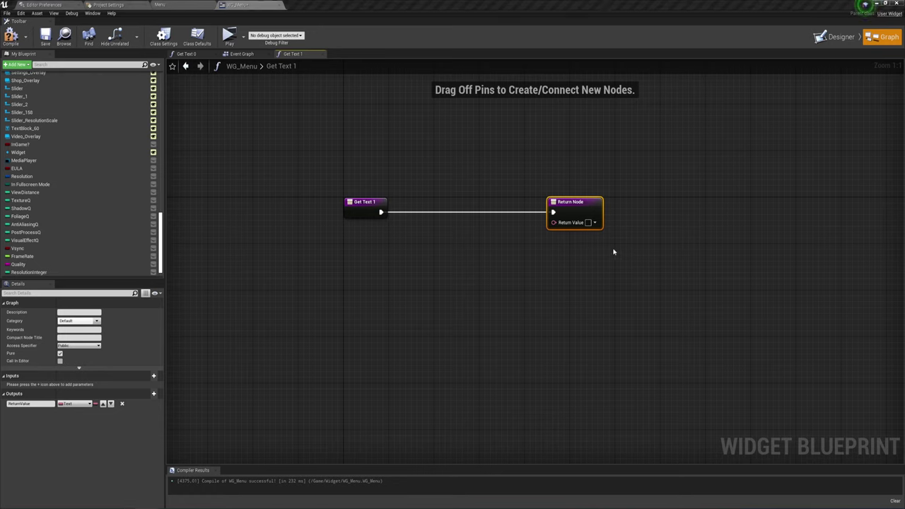
{"action": "left_click_drag", "start_coordinate": [580, 201], "coordinate": [636, 201]}
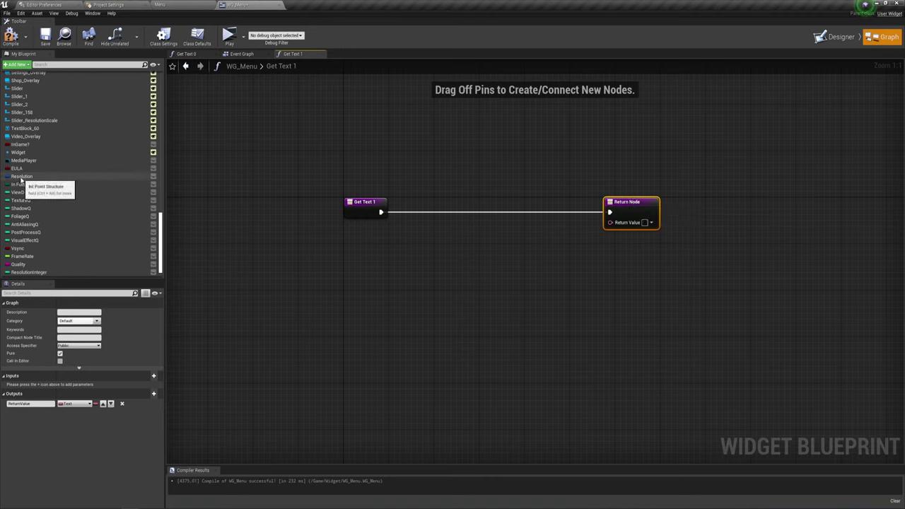
{"action": "mouse_move", "coordinate": [21, 176]}
{"action": "left_mouse_down", "text": "ctrl"}
{"action": "mouse_move", "coordinate": [353, 229]}
{"action": "mouse_move", "coordinate": [437, 252]}
{"action": "left_mouse_up", "text": "ctrl"}
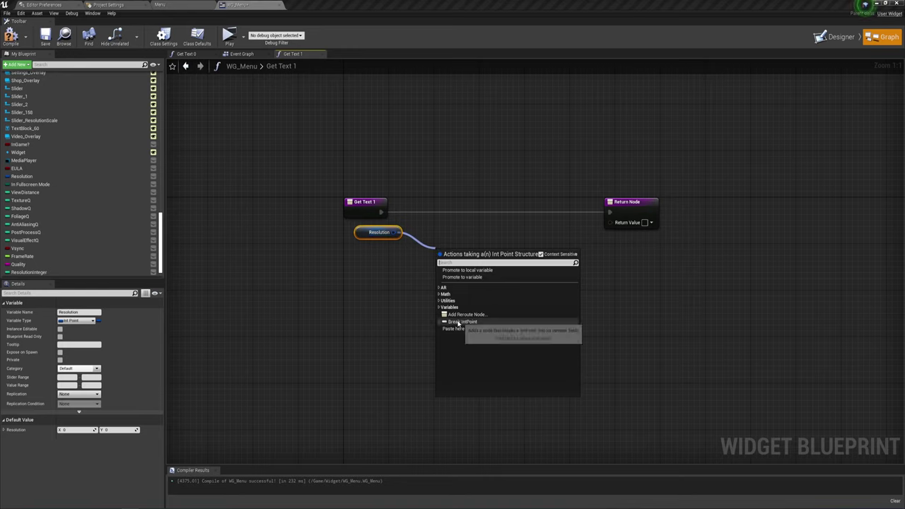
{"action": "left_click", "coordinate": [462, 322]}
{"action": "left_click_drag", "start_coordinate": [459, 256], "coordinate": [434, 232]}
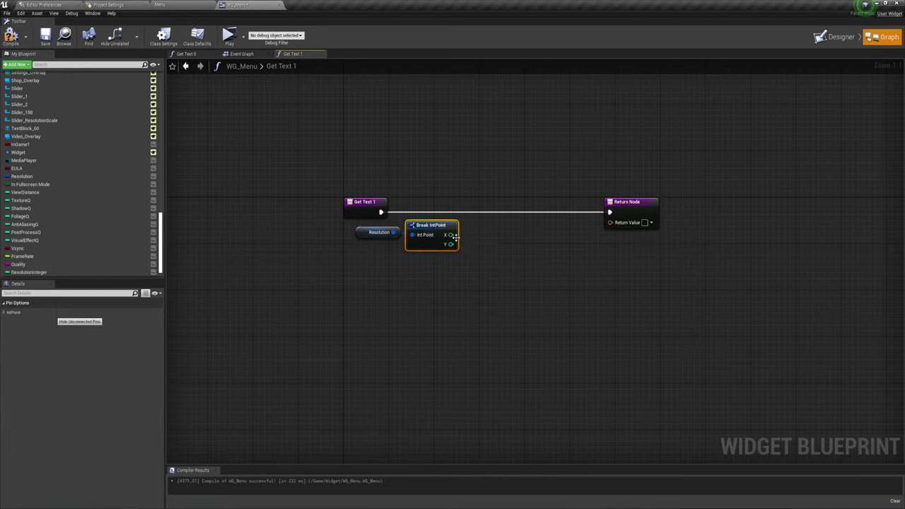
{"action": "left_click_drag", "start_coordinate": [630, 203], "coordinate": [668, 204]}
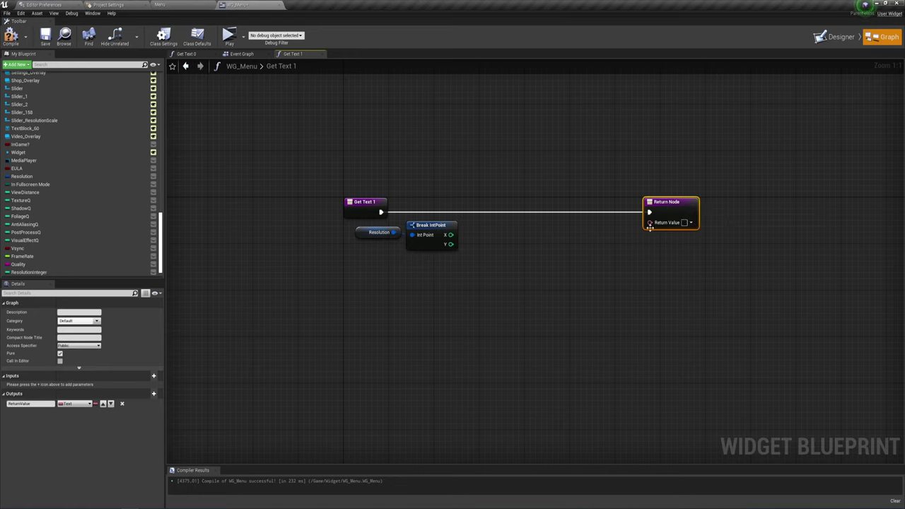
Browse actions that could feed the return text, dismissing the list without adding anything
{"action": "left_click_drag", "start_coordinate": [649, 223], "coordinate": [594, 244]}
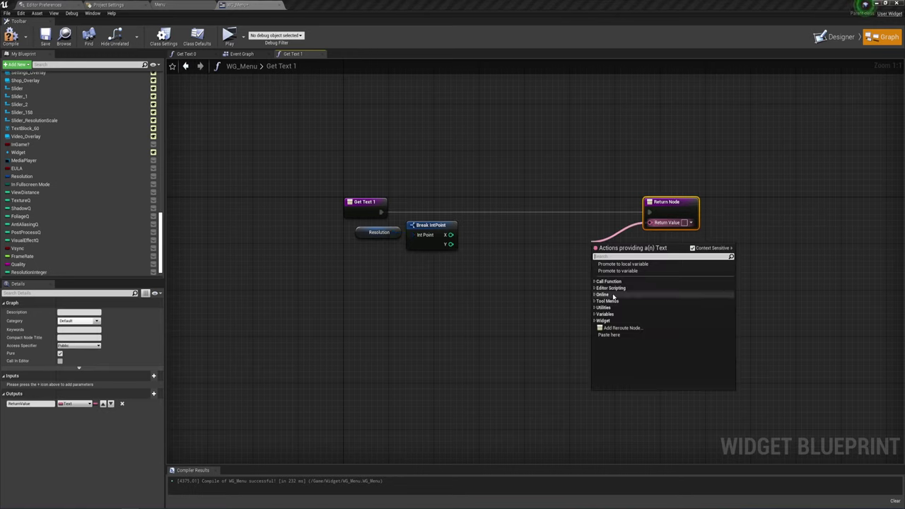
{"action": "type", "text": "ap"}
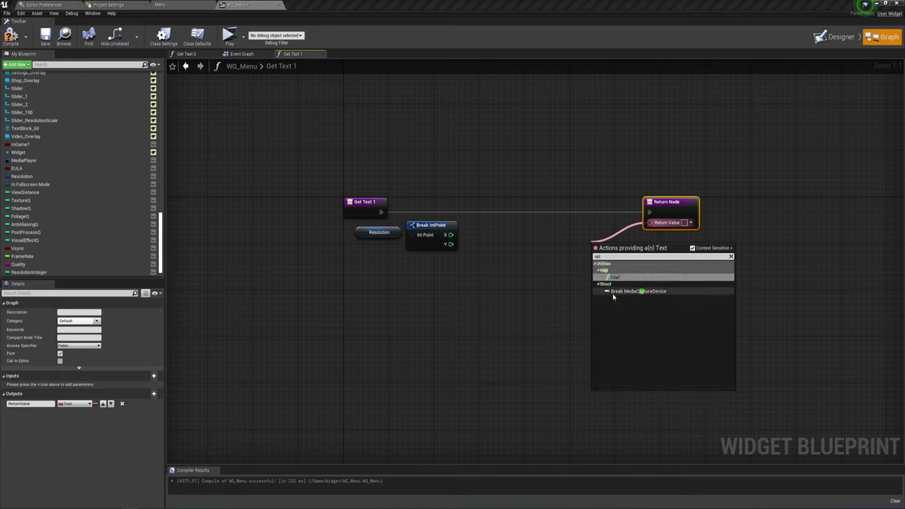
{"action": "key", "text": "BackSpace"}
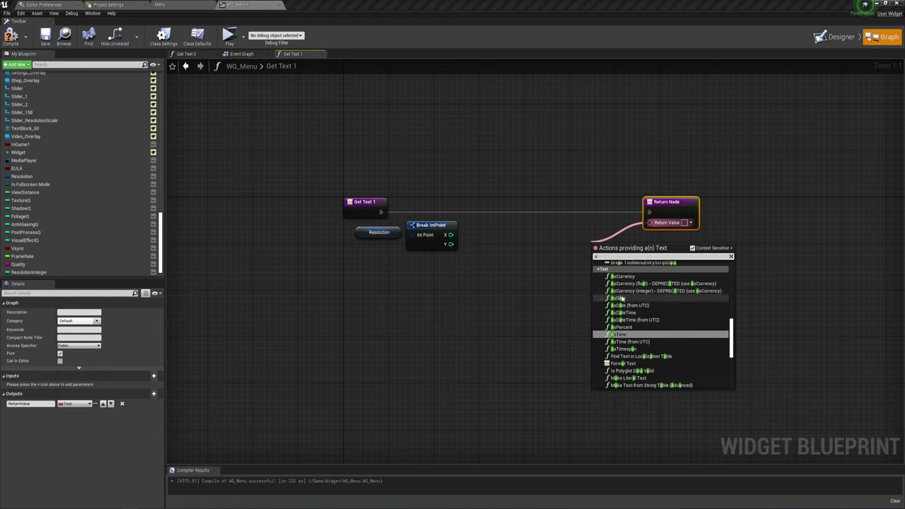
{"action": "left_click", "coordinate": [562, 255]}
{"action": "left_click_drag", "start_coordinate": [649, 224], "coordinate": [612, 236]}
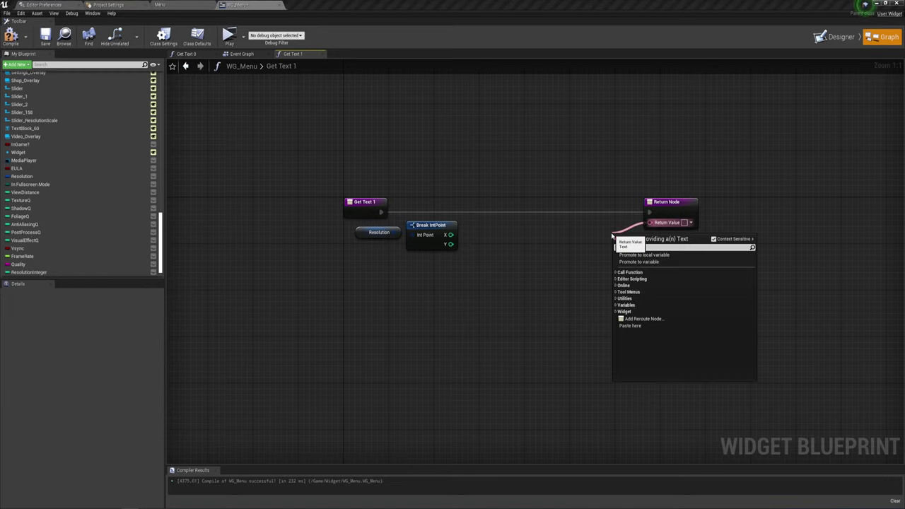
{"action": "left_click", "coordinate": [554, 248]}
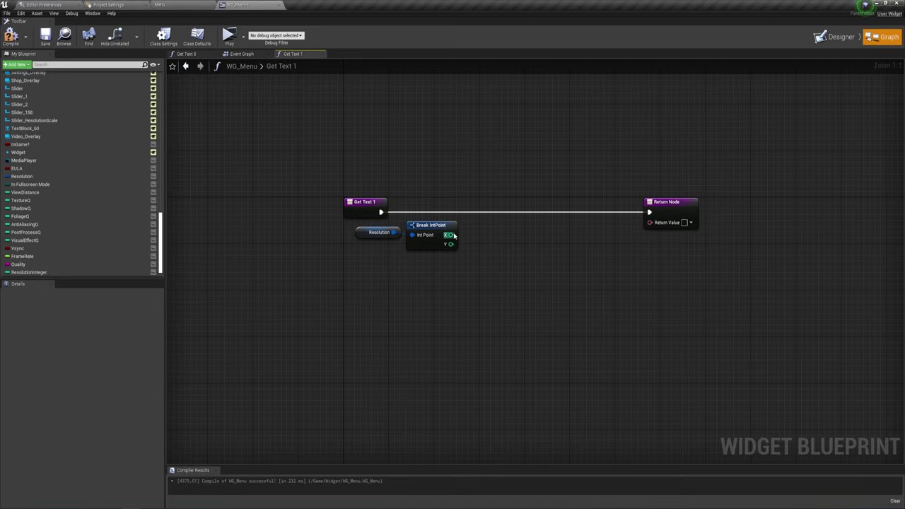
Convert Resolution X to a string and feed it into a three-pin Append wired to Return Value
{"action": "left_click_drag", "start_coordinate": [450, 235], "coordinate": [503, 235]}
{"action": "type", "text": "tostr"}
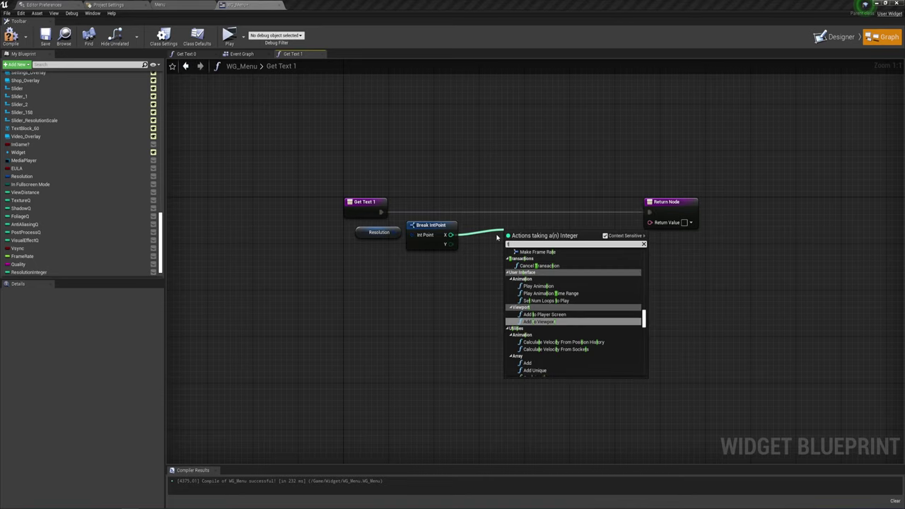
{"action": "key", "text": "Return"}
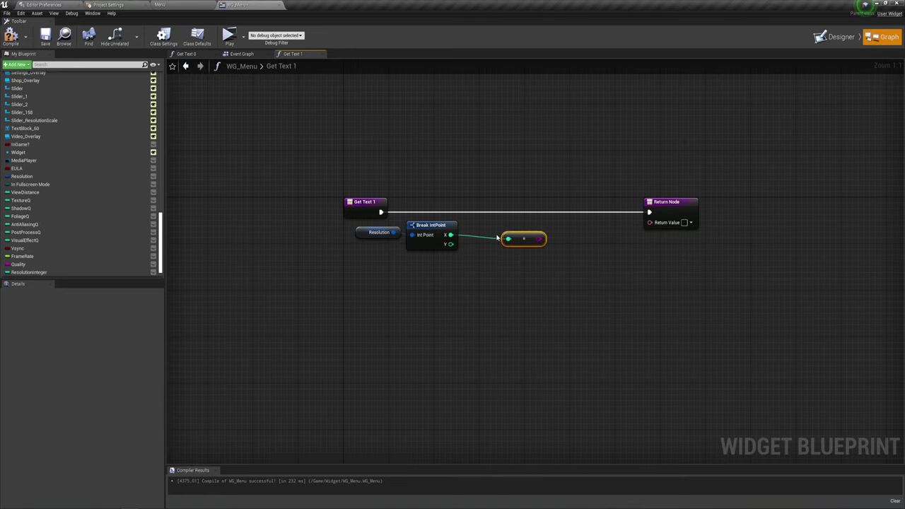
{"action": "left_click_drag", "start_coordinate": [539, 239], "coordinate": [567, 251]}
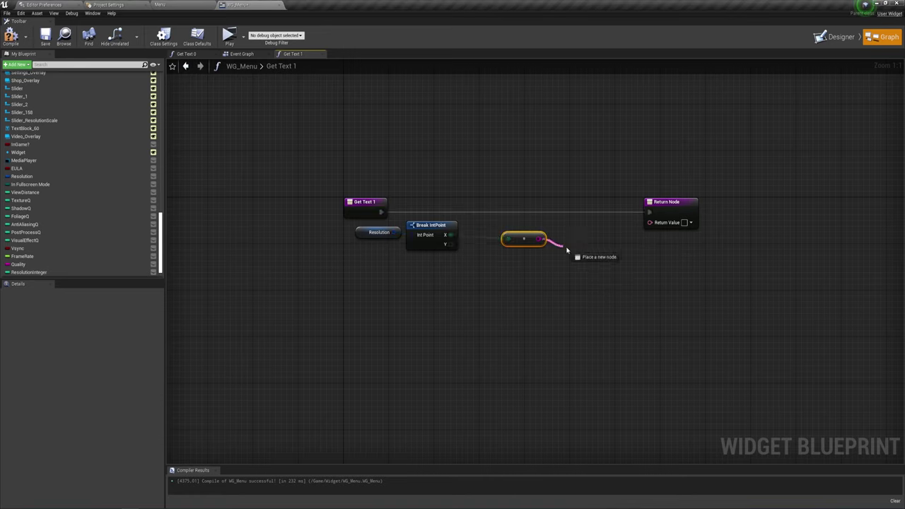
{"action": "type", "text": "app"}
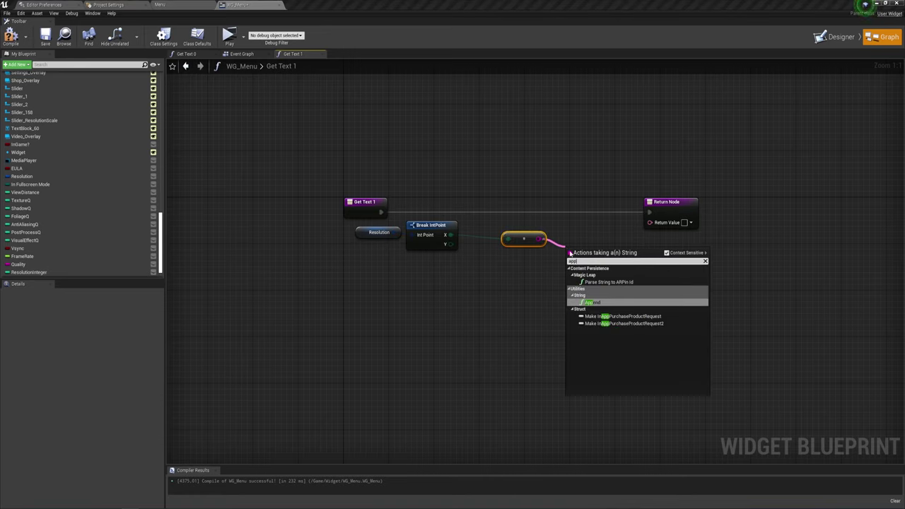
{"action": "left_click", "coordinate": [598, 302]}
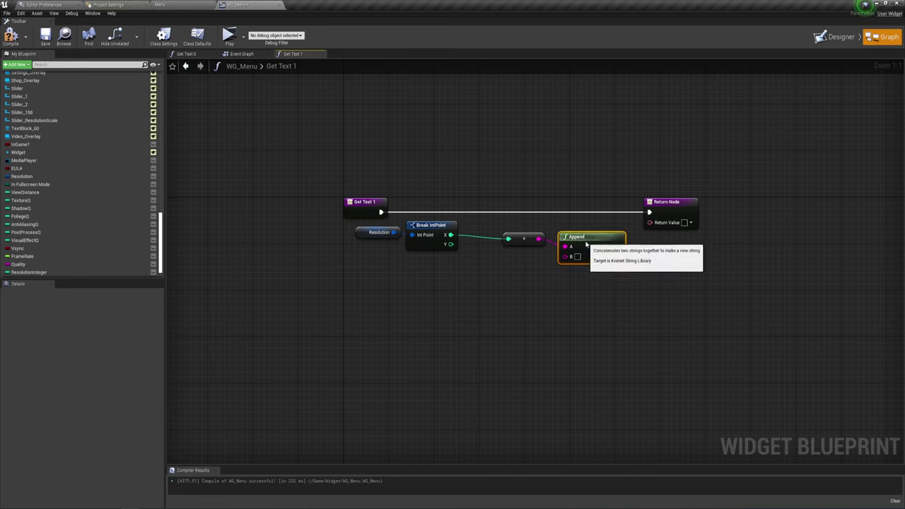
{"action": "left_click", "coordinate": [613, 259]}
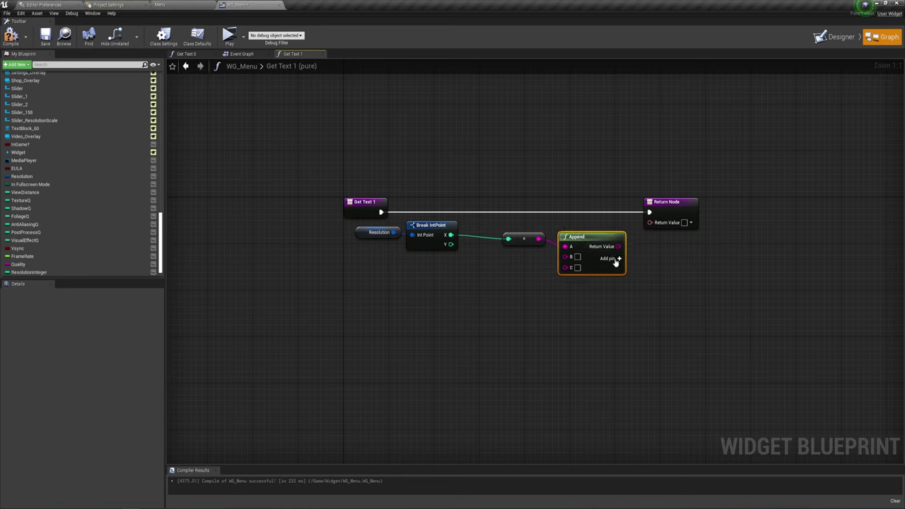
{"action": "mouse_move", "coordinate": [618, 246]}
{"action": "left_mouse_down"}
{"action": "mouse_move", "coordinate": [649, 223]}
{"action": "mouse_move", "coordinate": [719, 210]}
{"action": "left_mouse_up"}
{"action": "left_click_drag", "start_coordinate": [656, 224], "coordinate": [673, 224]}
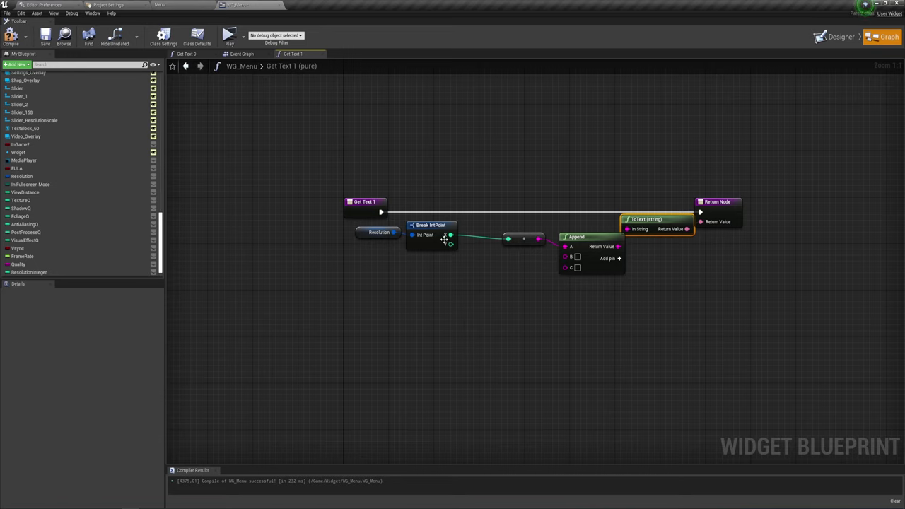
Wire Resolution Y into Append's C input, tidy the nodes, and compile WG_Menu
{"action": "left_click_drag", "start_coordinate": [450, 244], "coordinate": [570, 269]}
{"action": "left_click_drag", "start_coordinate": [498, 228], "coordinate": [515, 261]}
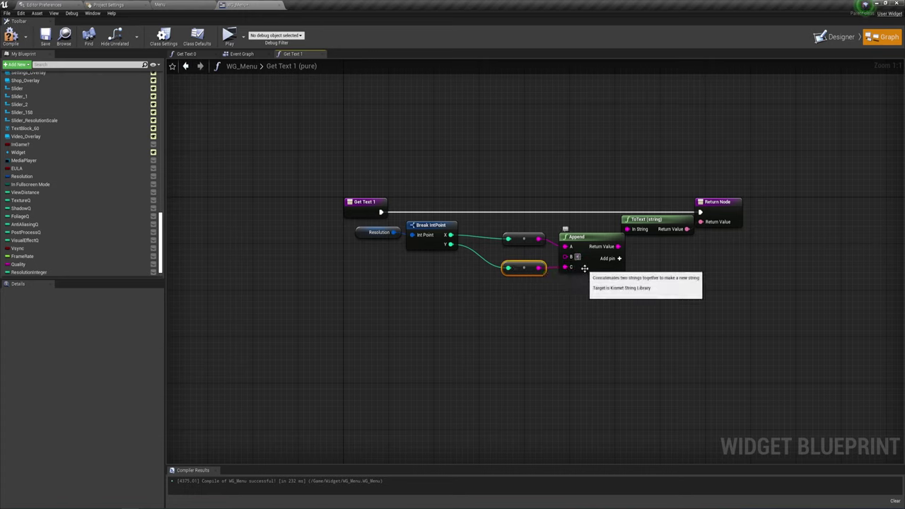
{"action": "left_click", "coordinate": [618, 333]}
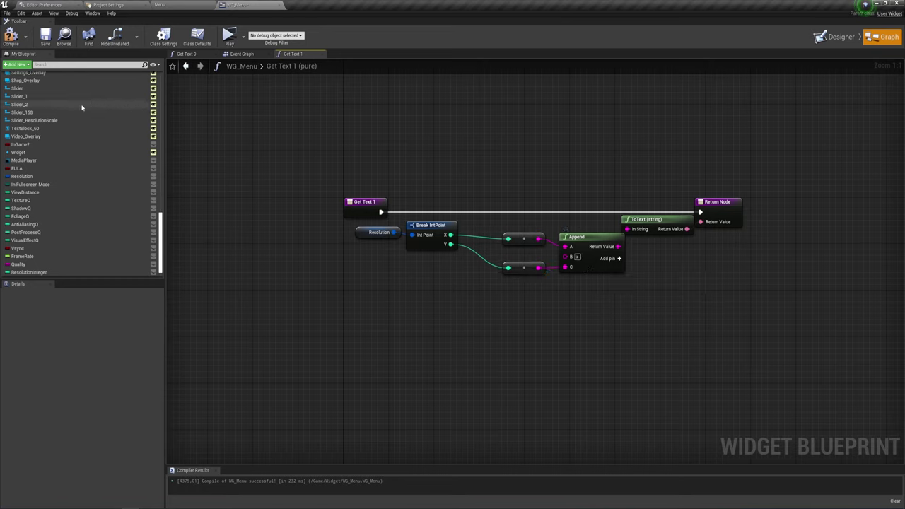
{"action": "left_click", "coordinate": [46, 36]}
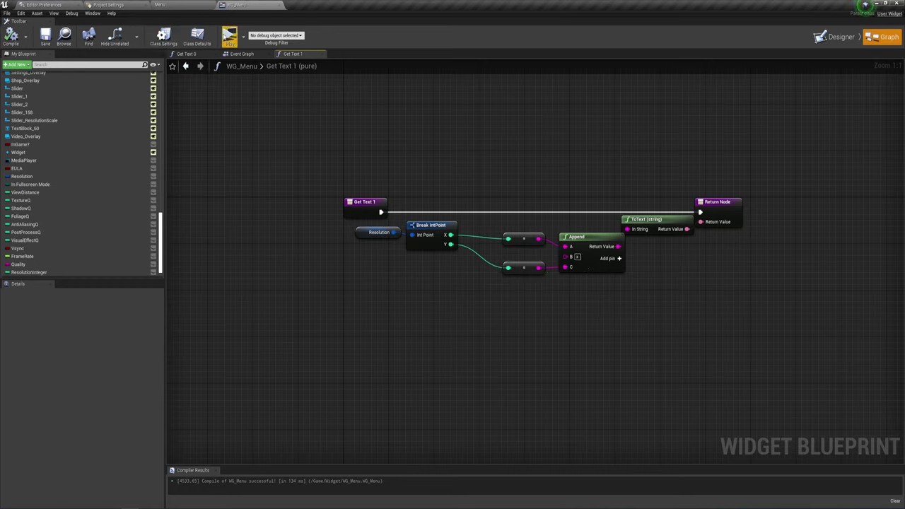
{"action": "left_click", "coordinate": [230, 32]}
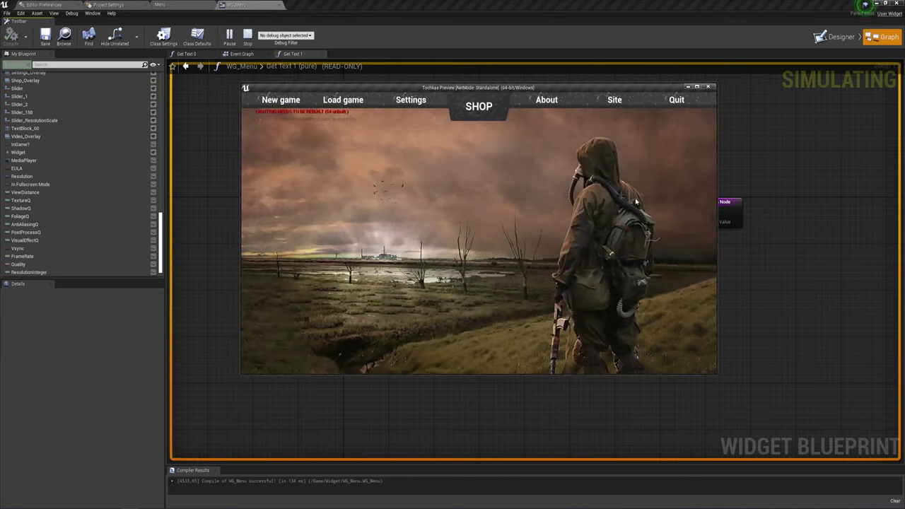
{"action": "left_click", "coordinate": [394, 100]}
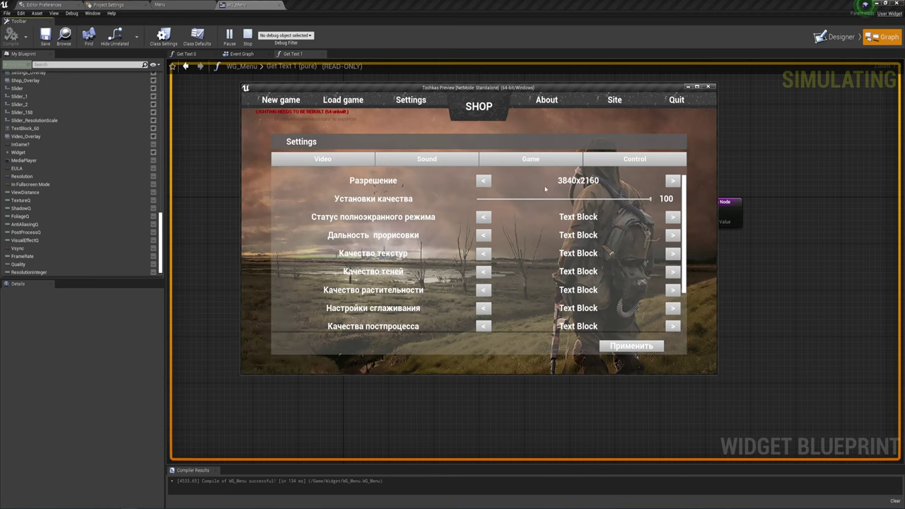
{"action": "left_click", "coordinate": [478, 182]}
{"action": "left_click", "coordinate": [479, 183]}
{"action": "left_click", "coordinate": [479, 182]}
{"action": "left_click", "coordinate": [708, 86]}
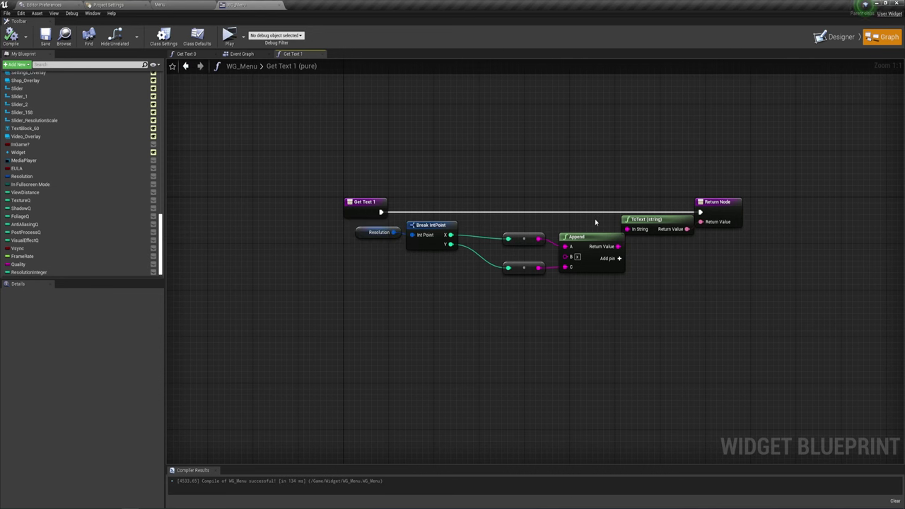
Select the quality row's 100 value label in Designer and jump to its bound GetText_0 function
{"action": "left_click", "coordinate": [841, 38]}
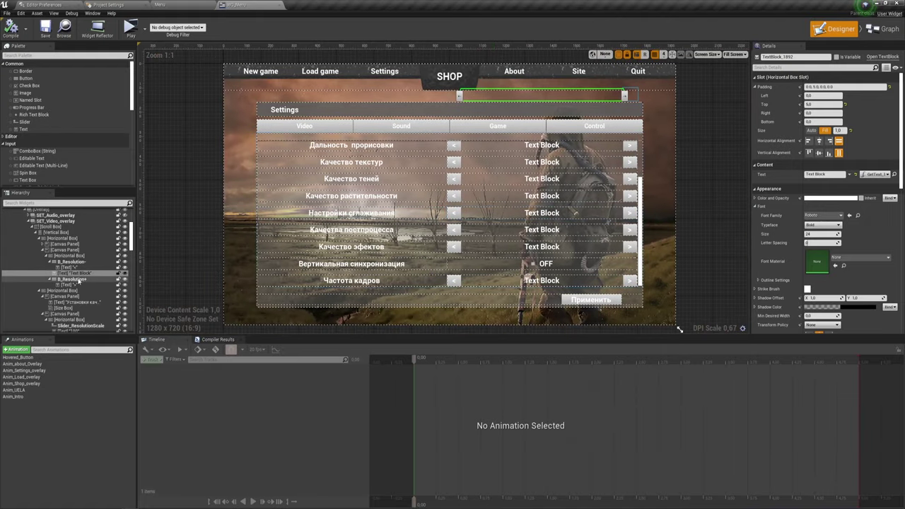
{"action": "scroll", "coordinate": [84, 295], "scroll_direction": "down", "scroll_amount": 3}
{"action": "left_click", "coordinate": [79, 297]}
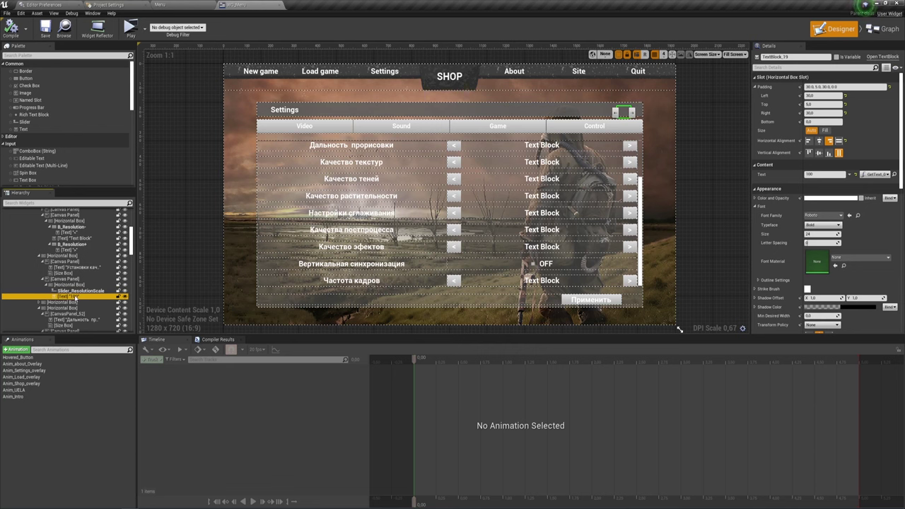
{"action": "left_click", "coordinate": [91, 291]}
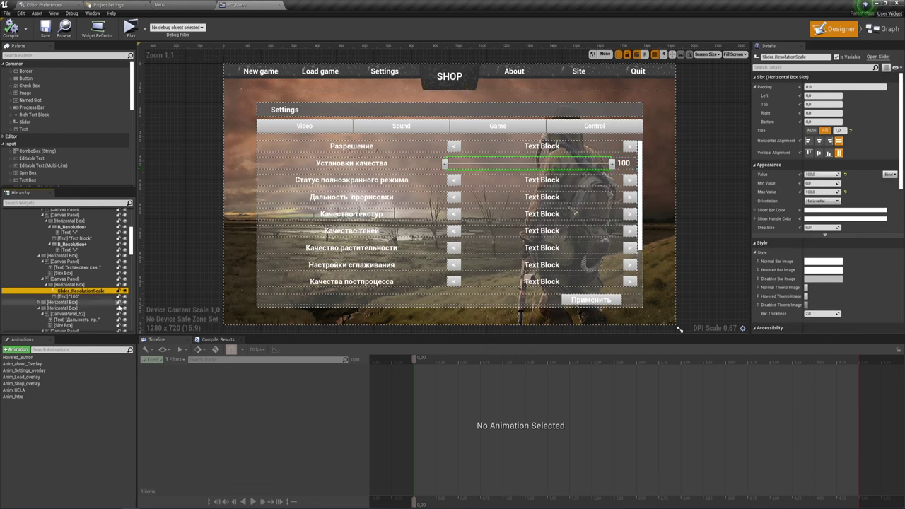
{"action": "left_click", "coordinate": [84, 297]}
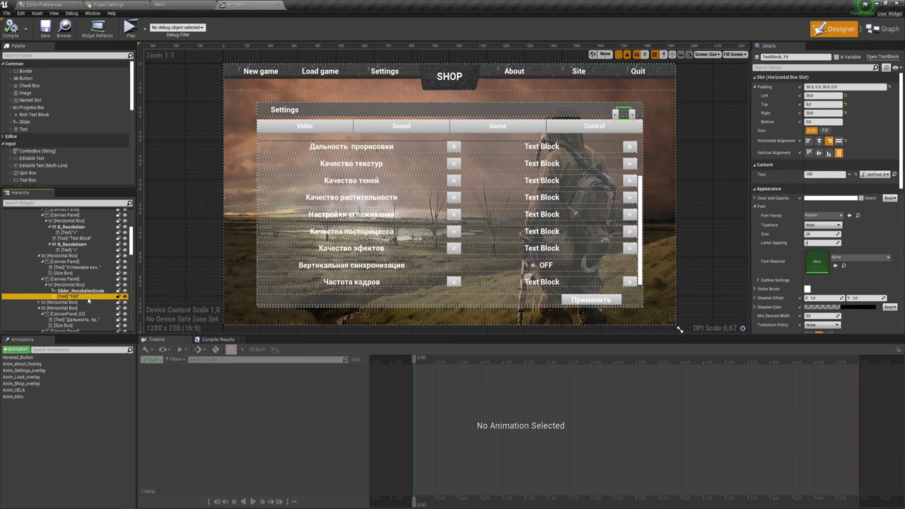
{"action": "left_click", "coordinate": [877, 174]}
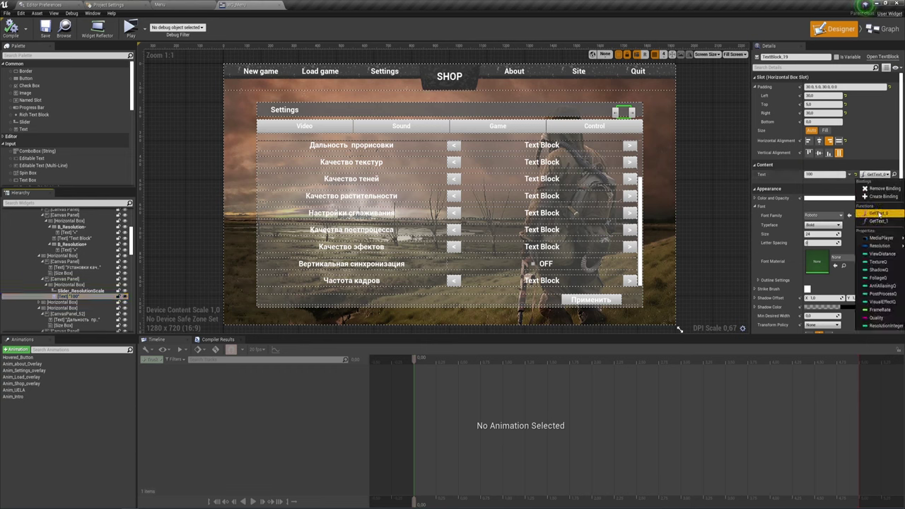
{"action": "left_click", "coordinate": [878, 214]}
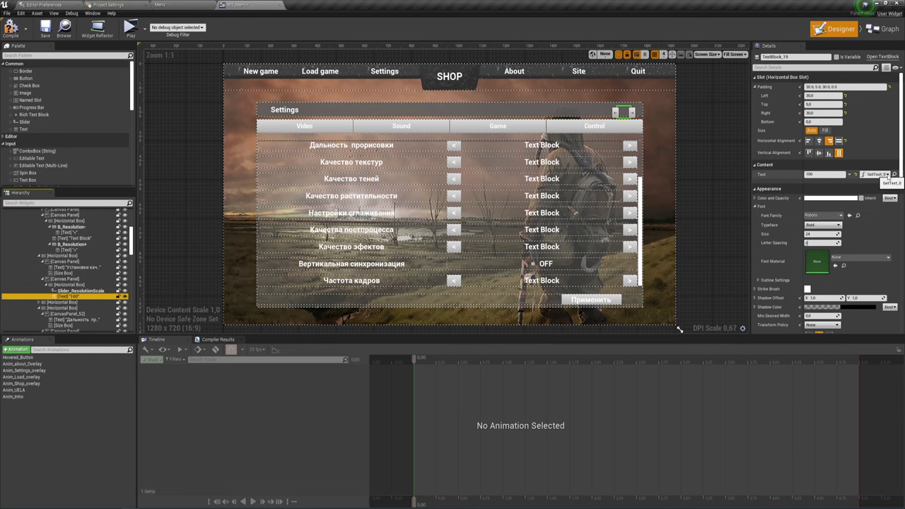
{"action": "left_click", "coordinate": [888, 175]}
{"action": "left_click", "coordinate": [875, 182]}
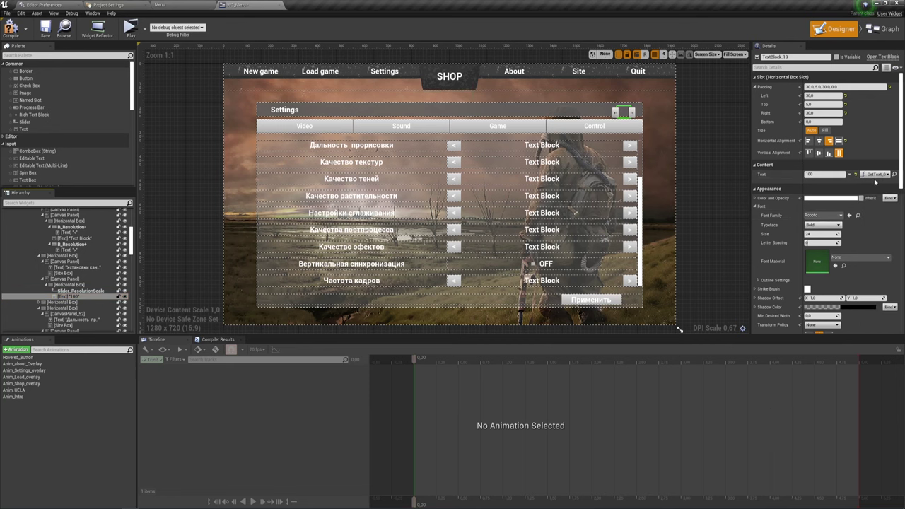
Rearrange Get Text 0's slider, Floor, ToText and Return nodes, then go back to Designer
{"action": "left_click", "coordinate": [874, 175]}
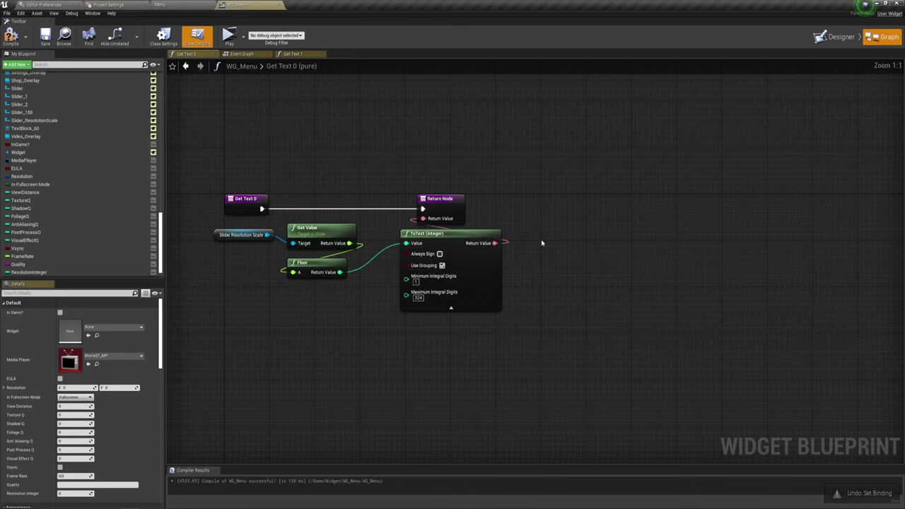
{"action": "right_click_drag", "start_coordinate": [313, 305], "coordinate": [398, 260]}
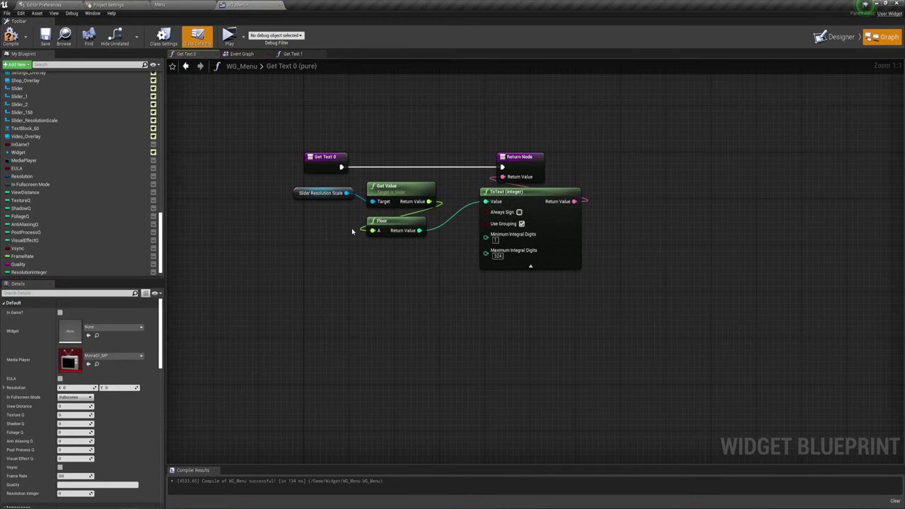
{"action": "left_click", "coordinate": [323, 196]}
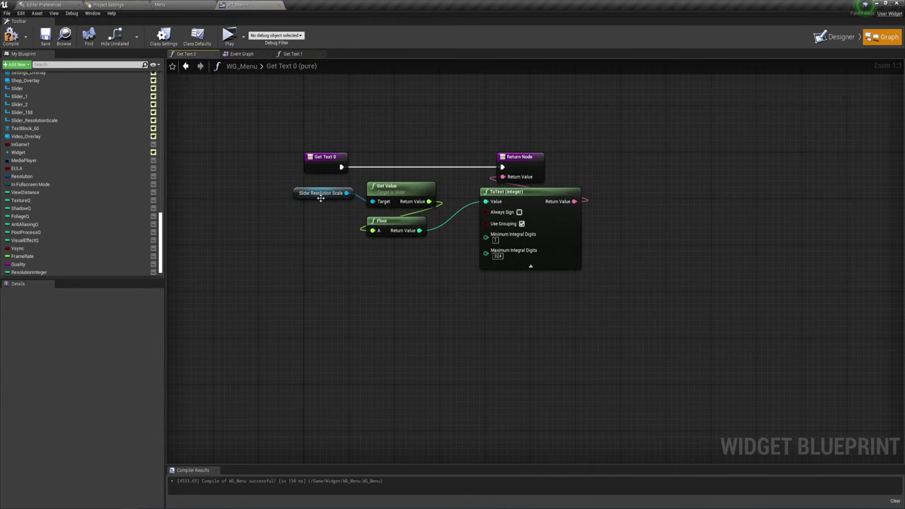
{"action": "left_click_drag", "start_coordinate": [321, 203], "coordinate": [320, 210]}
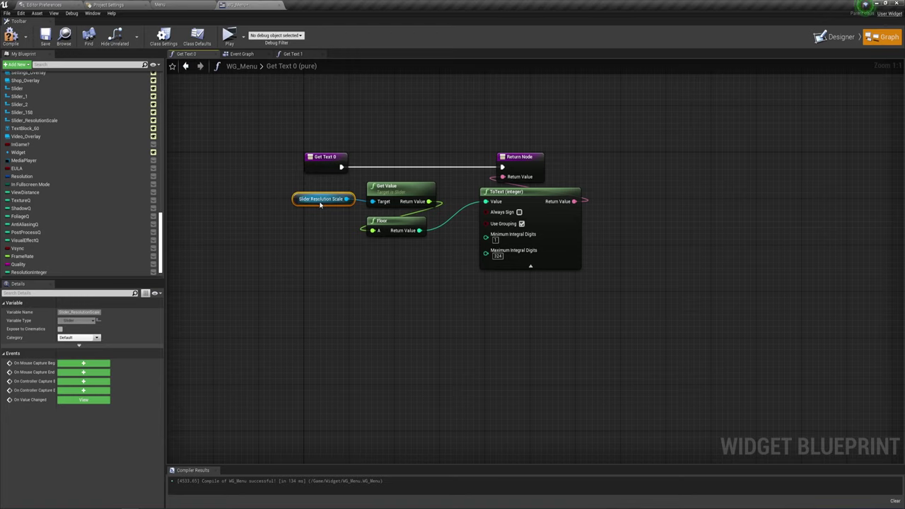
{"action": "left_click", "coordinate": [399, 187]}
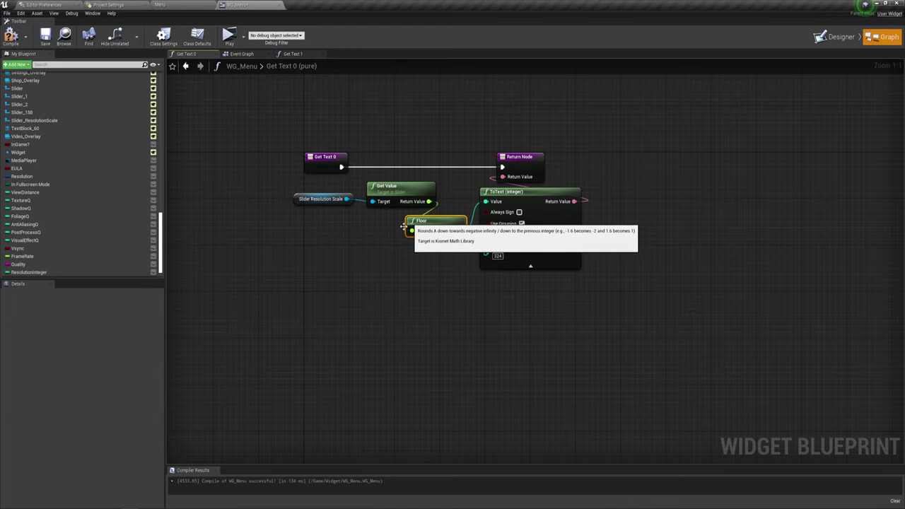
{"action": "left_click_drag", "start_coordinate": [415, 229], "coordinate": [454, 230]}
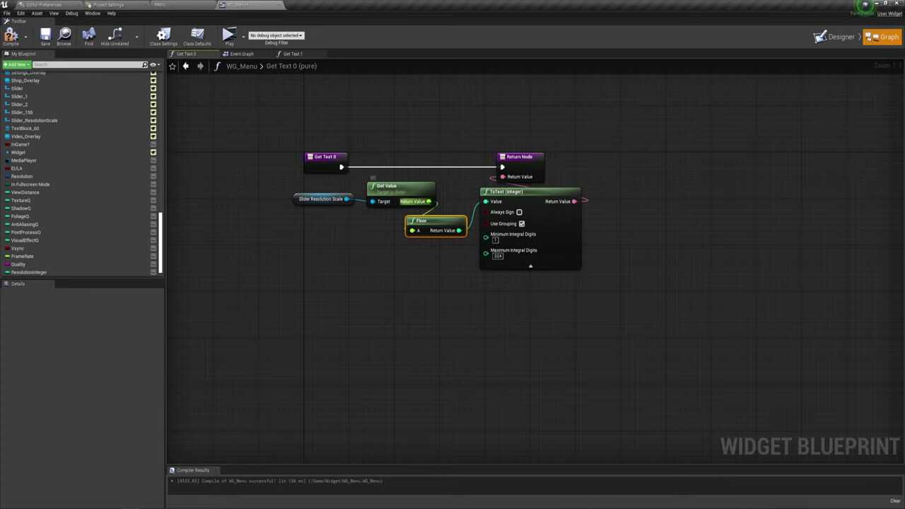
{"action": "left_click_drag", "start_coordinate": [428, 201], "coordinate": [435, 204]}
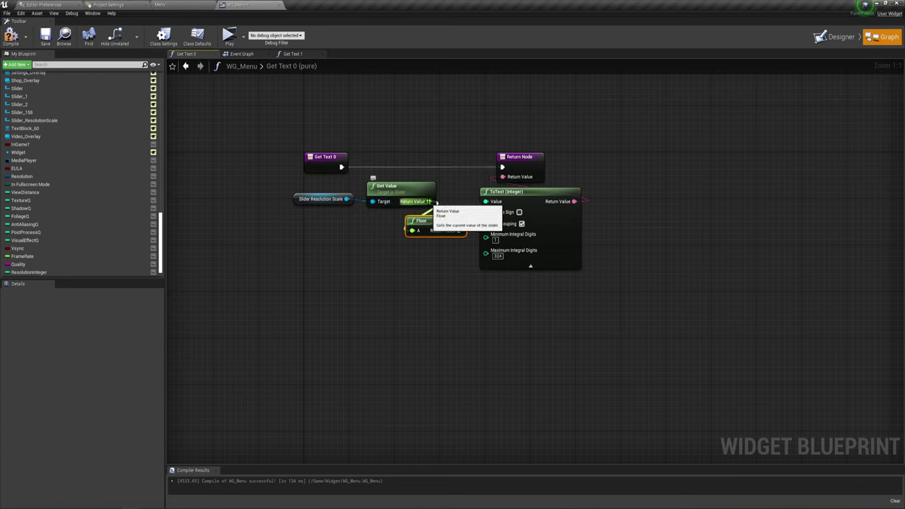
{"action": "mouse_move", "coordinate": [434, 204]}
{"action": "left_mouse_down"}
{"action": "mouse_move", "coordinate": [413, 230]}
{"action": "mouse_move", "coordinate": [466, 212]}
{"action": "left_mouse_up"}
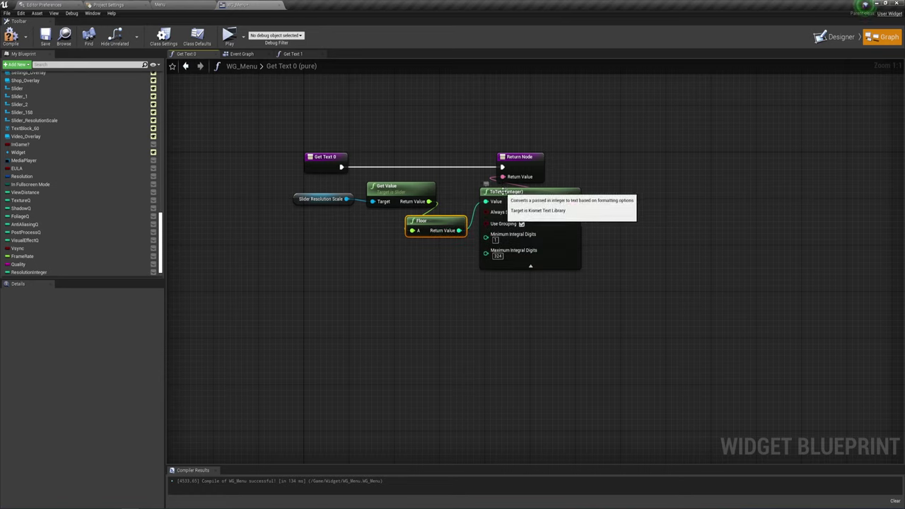
{"action": "left_click_drag", "start_coordinate": [475, 293], "coordinate": [635, 209]}
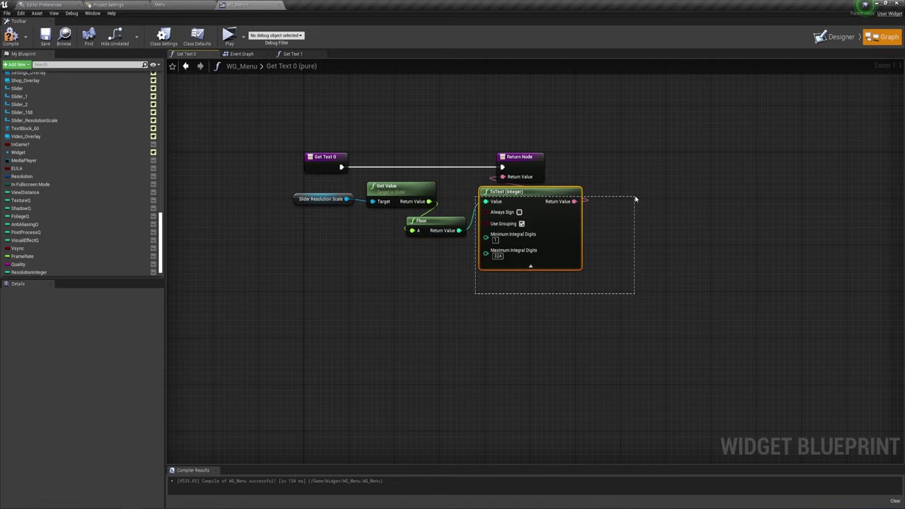
{"action": "left_click", "coordinate": [543, 158]}
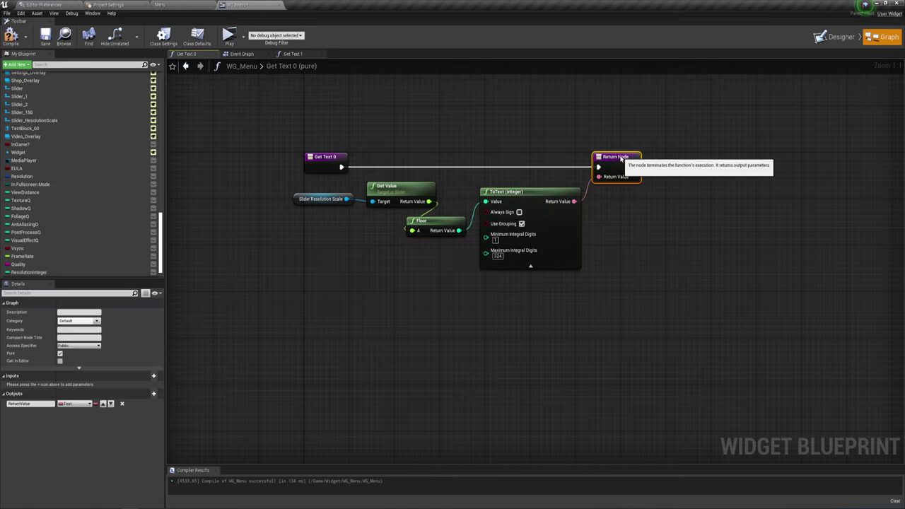
{"action": "left_click", "coordinate": [849, 37]}
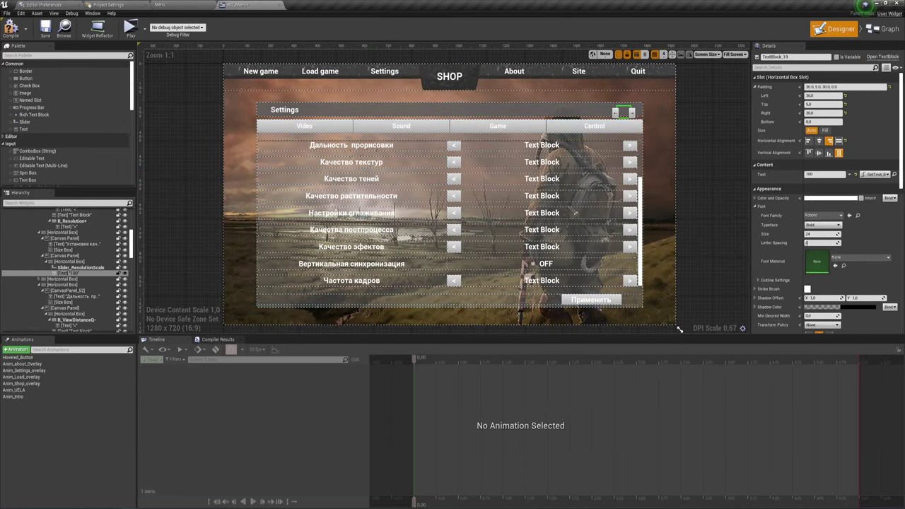
Select the Качество эфектов value label and create a new Text binding, Get Text 2
{"action": "left_click", "coordinate": [540, 251]}
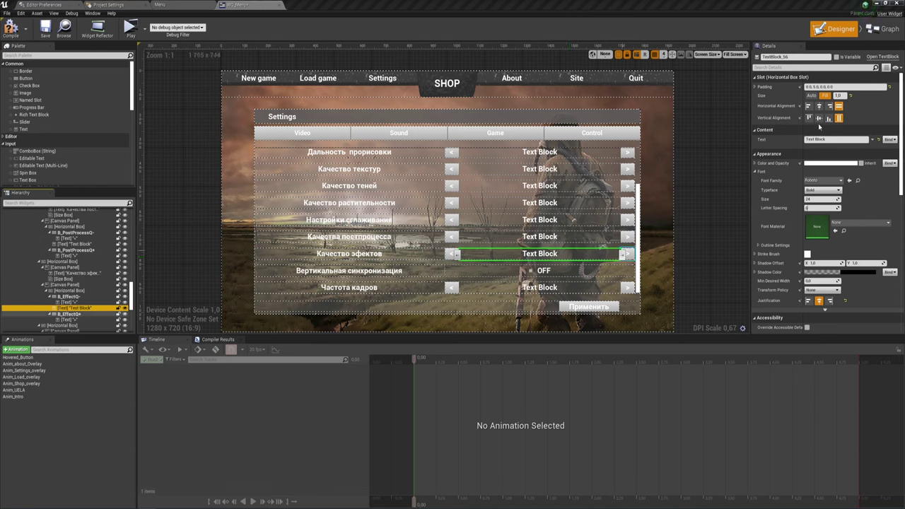
{"action": "left_click", "coordinate": [891, 139]}
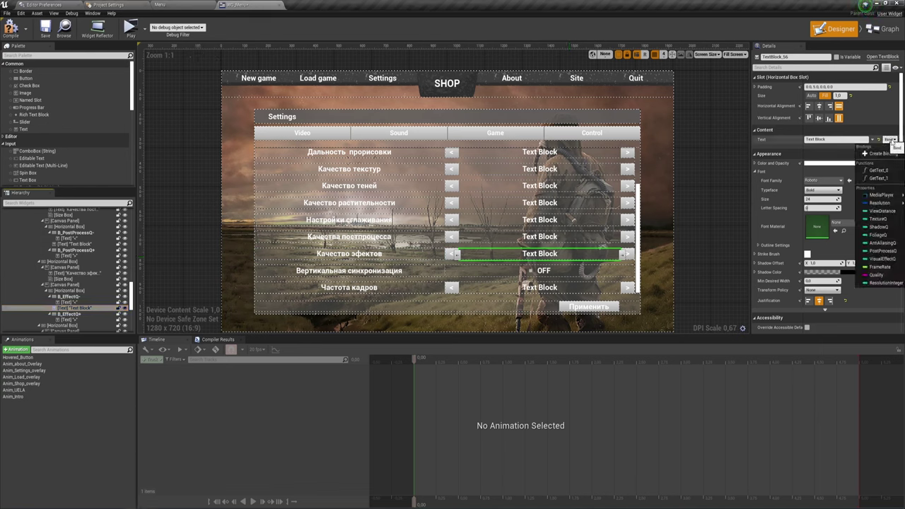
{"action": "left_click", "coordinate": [881, 153]}
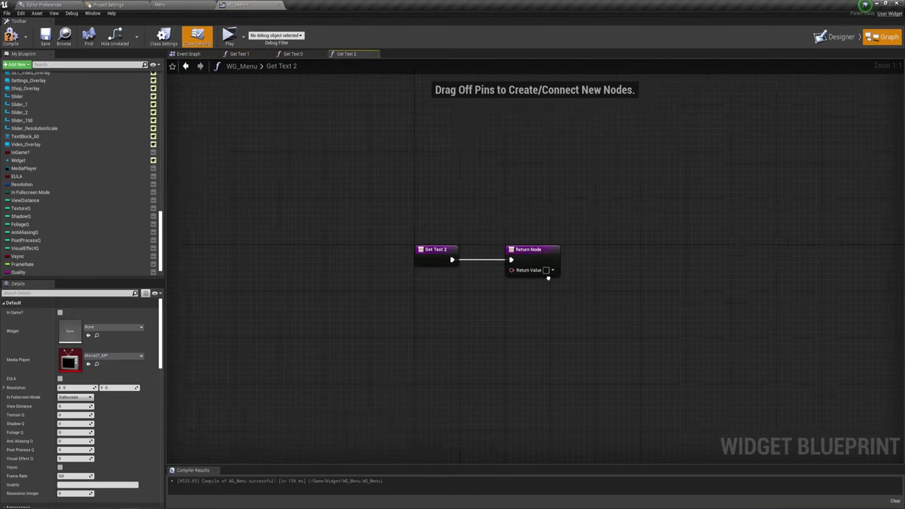
Place a VisualEffectQ getter and add a Switch on Int with case outputs 0 through 4
{"action": "left_click_drag", "start_coordinate": [469, 240], "coordinate": [625, 240]}
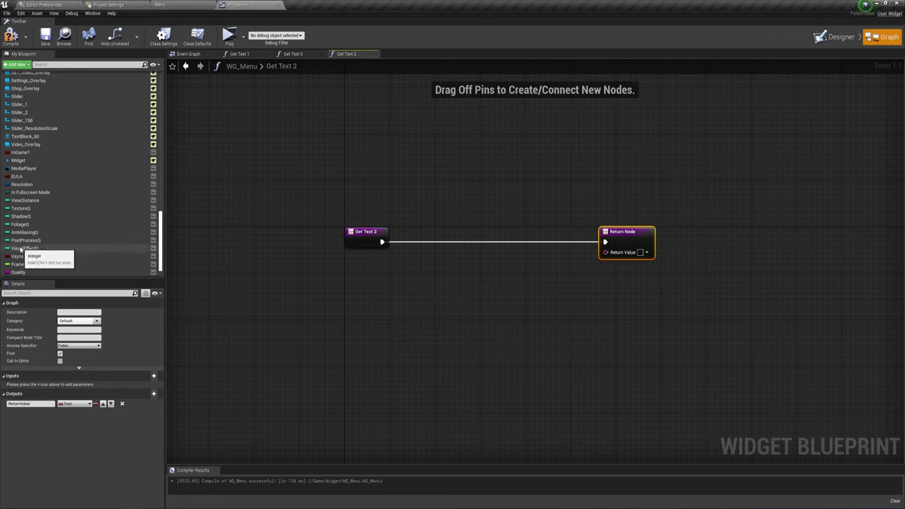
{"action": "mouse_move", "coordinate": [21, 249]}
{"action": "left_mouse_down"}
{"action": "mouse_move", "coordinate": [371, 256]}
{"action": "mouse_move", "coordinate": [341, 263]}
{"action": "mouse_move", "coordinate": [438, 267]}
{"action": "left_mouse_up"}
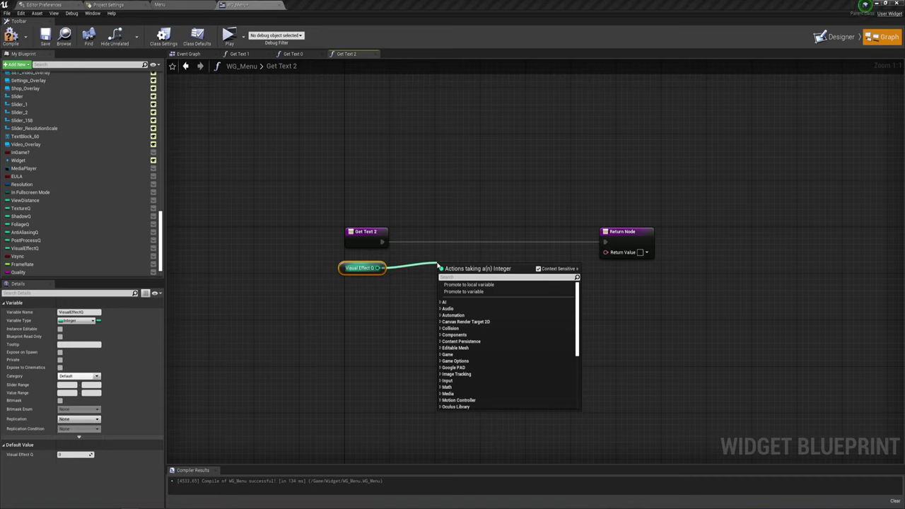
{"action": "type", "text": "sw"}
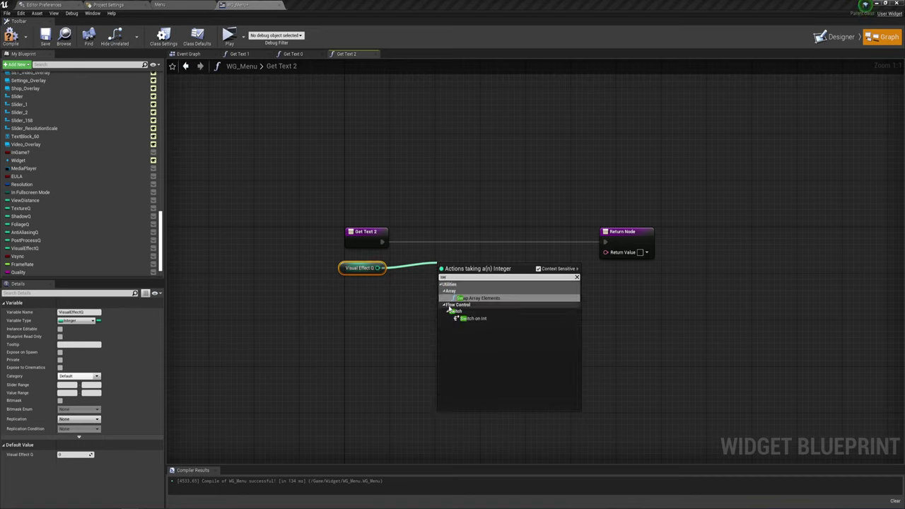
{"action": "left_click", "coordinate": [470, 318]}
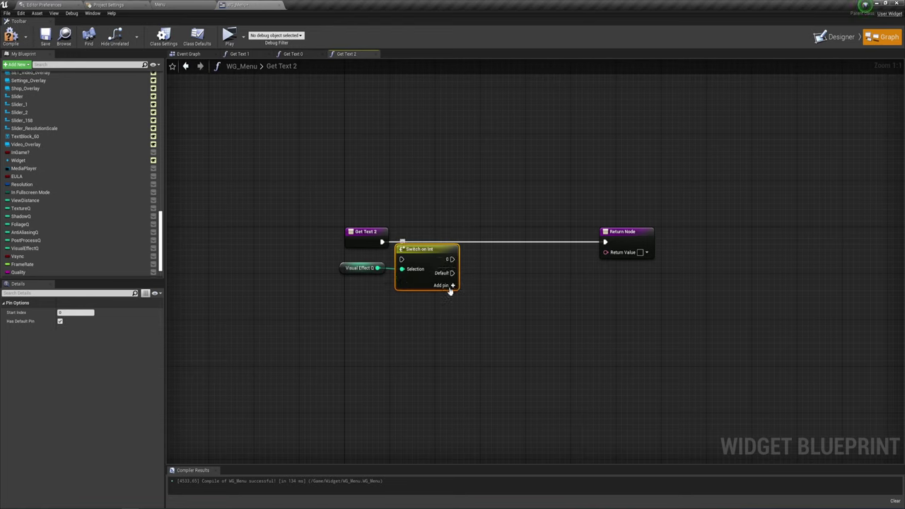
{"action": "left_click", "coordinate": [452, 286]}
{"action": "left_click", "coordinate": [447, 296]}
{"action": "left_click", "coordinate": [448, 305]}
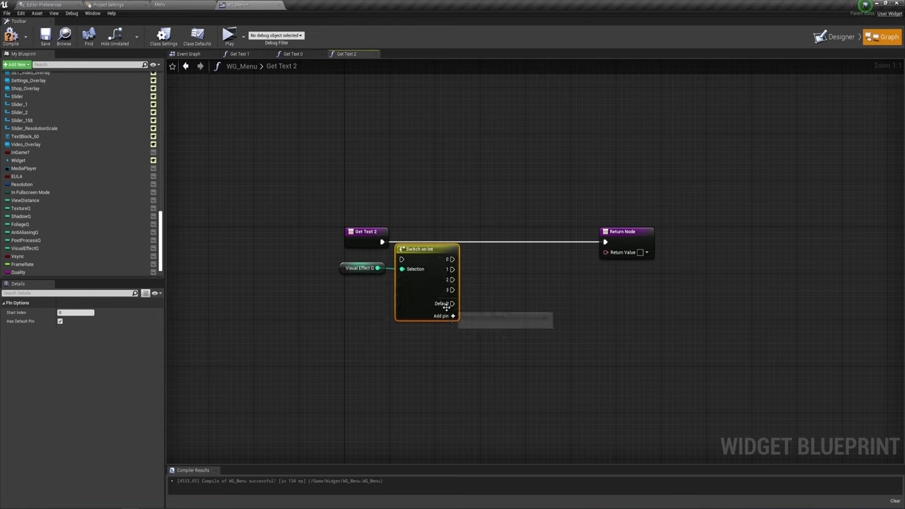
{"action": "left_click", "coordinate": [449, 315]}
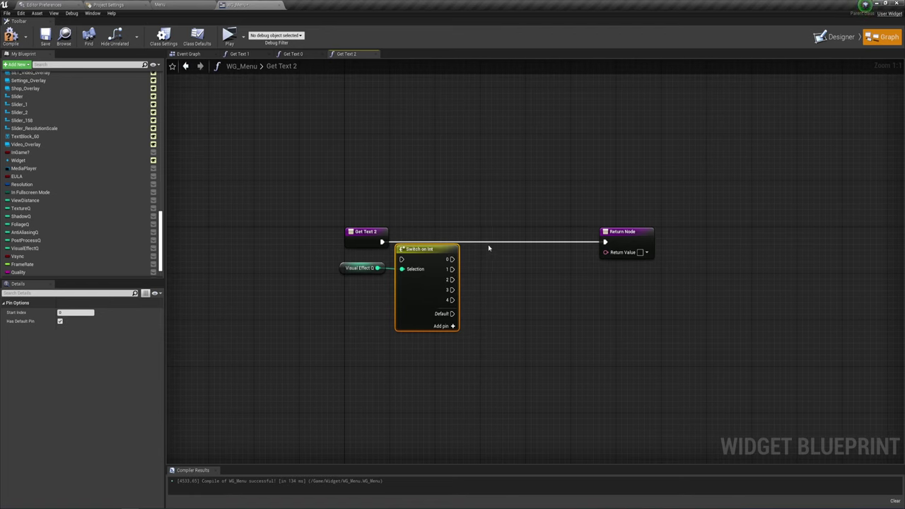
Arrange the switch and Return Node, wiring Get Text 2's execution into the switch
{"action": "right_click_drag", "start_coordinate": [488, 247], "coordinate": [498, 237]}
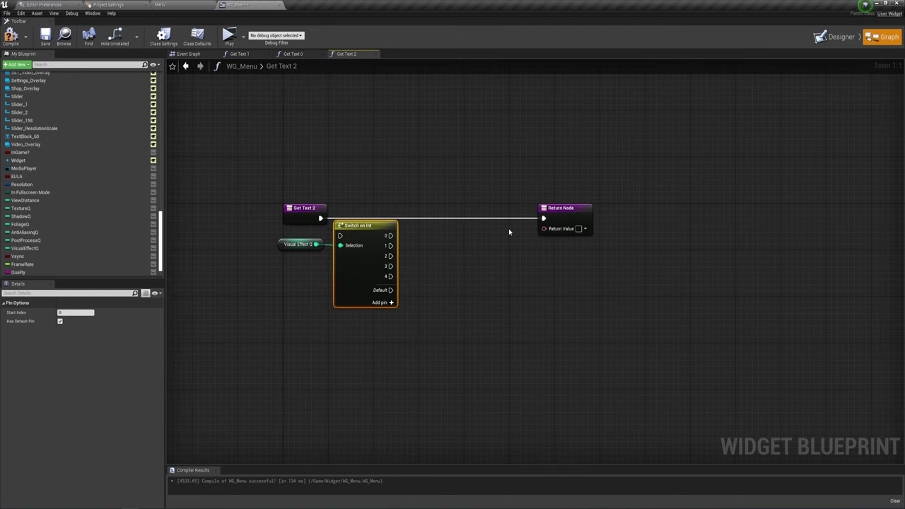
{"action": "left_click_drag", "start_coordinate": [553, 220], "coordinate": [478, 196]}
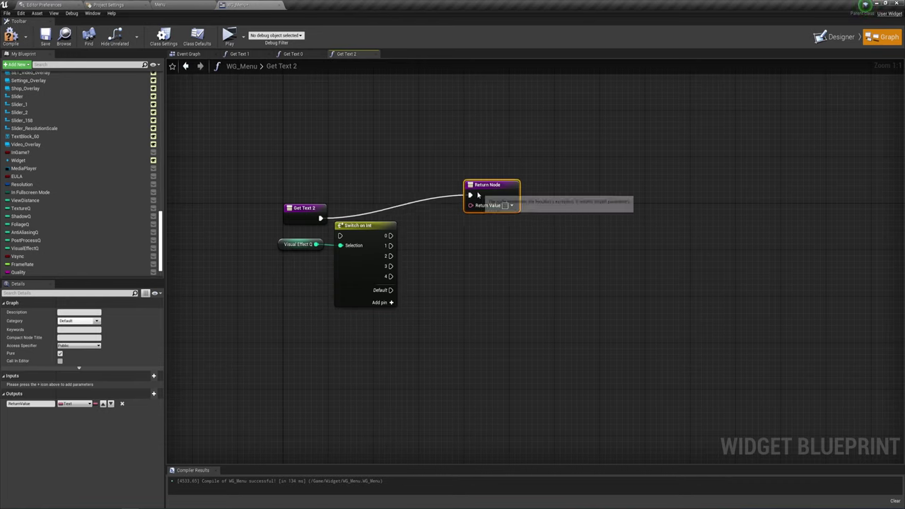
{"action": "left_click_drag", "start_coordinate": [364, 228], "coordinate": [380, 212]}
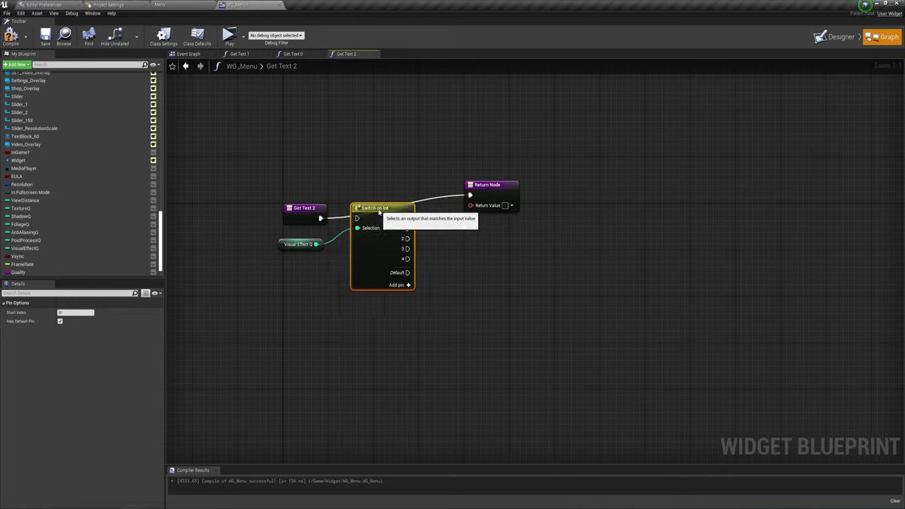
{"action": "left_click_drag", "start_coordinate": [320, 218], "coordinate": [371, 211]}
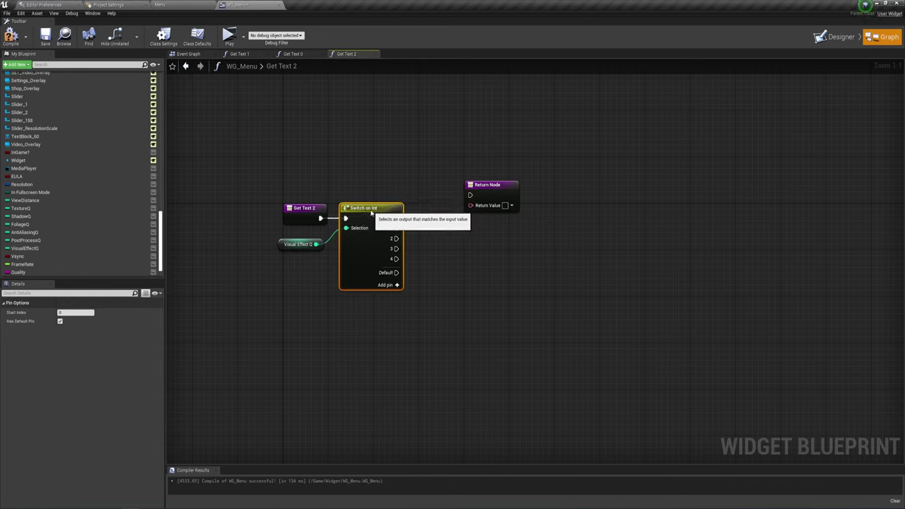
{"action": "left_click", "coordinate": [491, 194]}
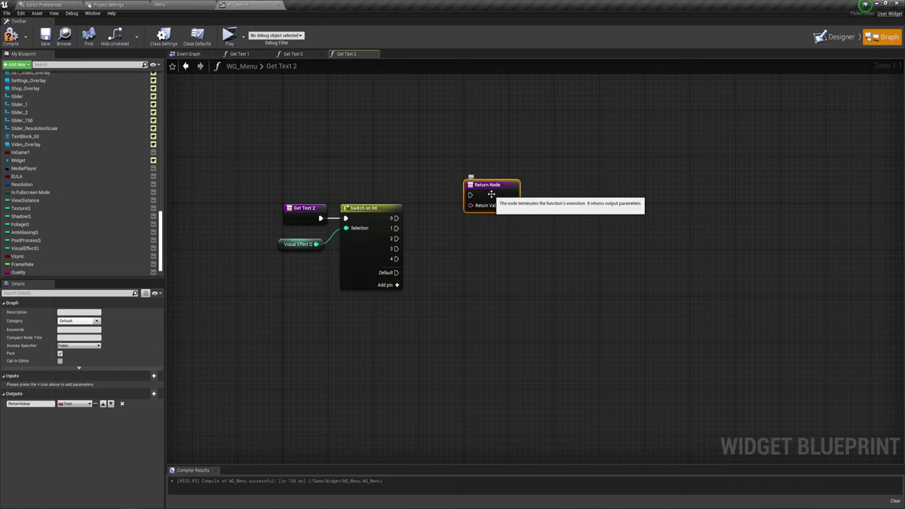
Duplicate the Return Node into five and connect Switch cases 0–4 to each one
{"action": "key", "text": "ctrl+c"}
{"action": "key", "text": "ctrl+v"}
{"action": "key", "text": "ctrl+v"}
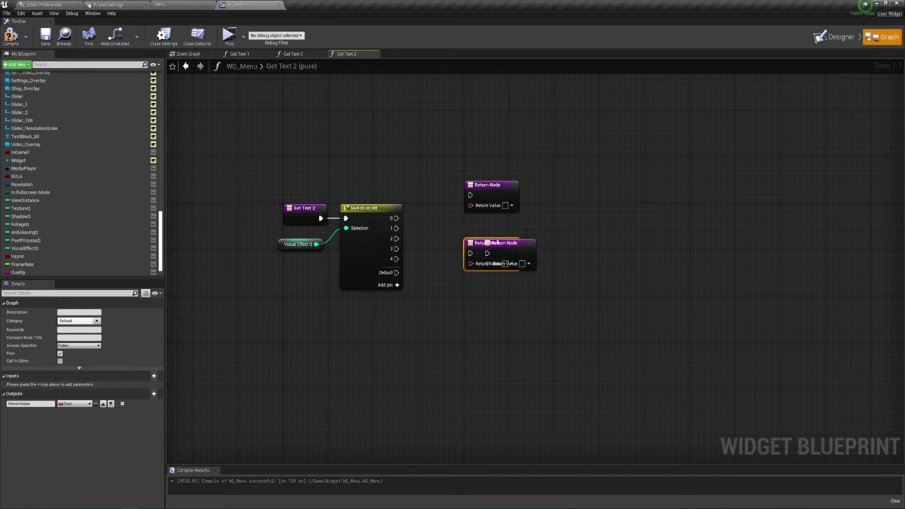
{"action": "mouse_move", "coordinate": [498, 242]}
{"action": "left_mouse_down"}
{"action": "mouse_move", "coordinate": [497, 224]}
{"action": "mouse_move", "coordinate": [480, 277]}
{"action": "left_mouse_up"}
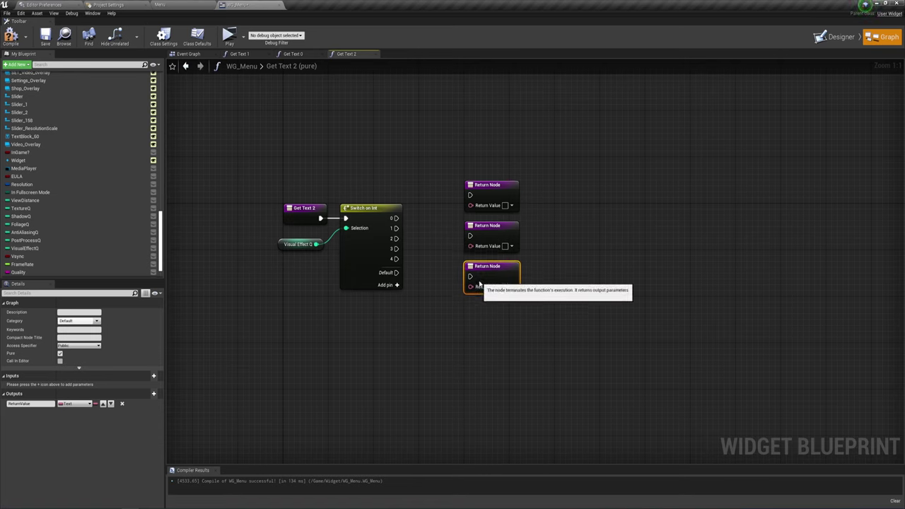
{"action": "key", "text": "ctrl+v"}
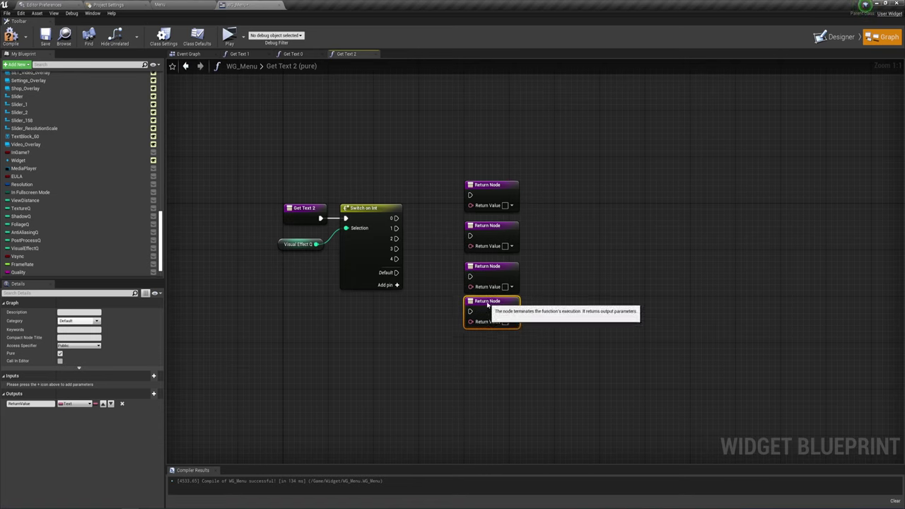
{"action": "mouse_move", "coordinate": [470, 194]}
{"action": "left_mouse_down"}
{"action": "mouse_move", "coordinate": [395, 218]}
{"action": "mouse_move", "coordinate": [470, 236]}
{"action": "left_mouse_up"}
{"action": "mouse_move", "coordinate": [396, 238]}
{"action": "left_mouse_down"}
{"action": "mouse_move", "coordinate": [476, 286]}
{"action": "mouse_move", "coordinate": [470, 276]}
{"action": "left_mouse_up"}
{"action": "left_click_drag", "start_coordinate": [396, 248], "coordinate": [473, 313]}
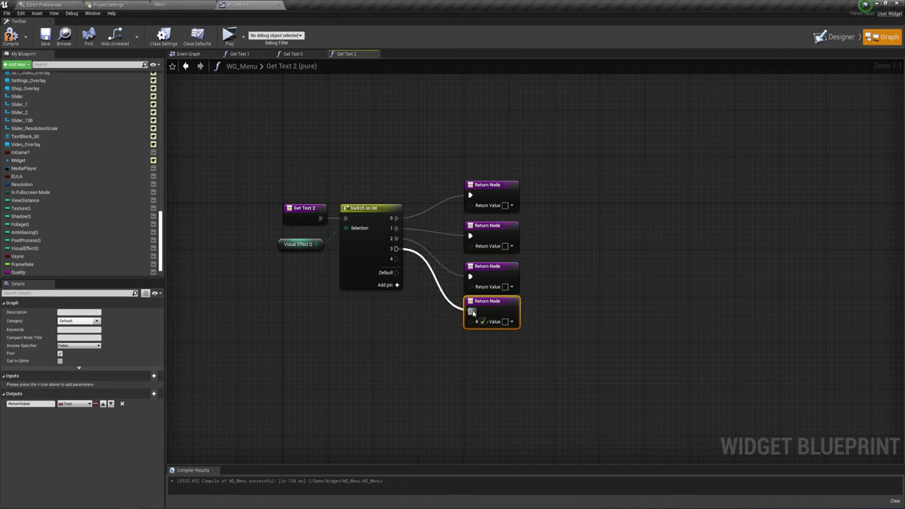
{"action": "key", "text": "ctrl+w"}
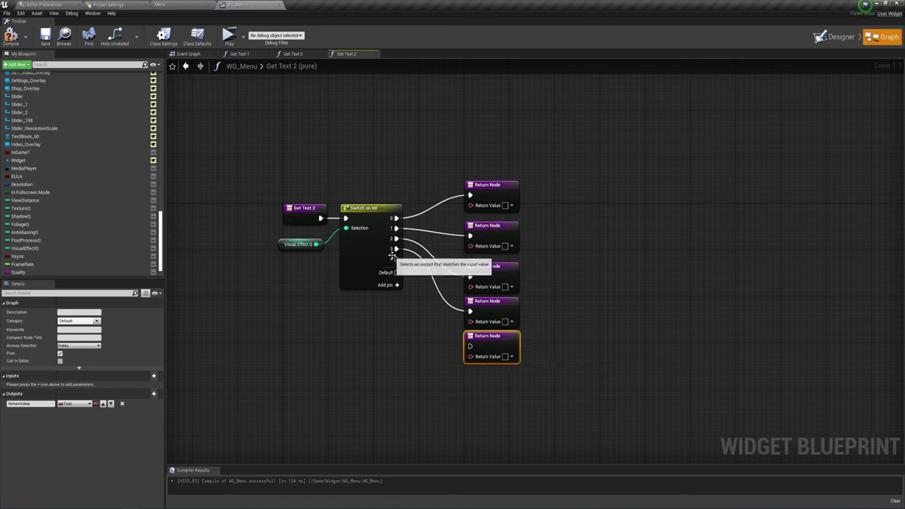
{"action": "left_click_drag", "start_coordinate": [394, 258], "coordinate": [470, 345]}
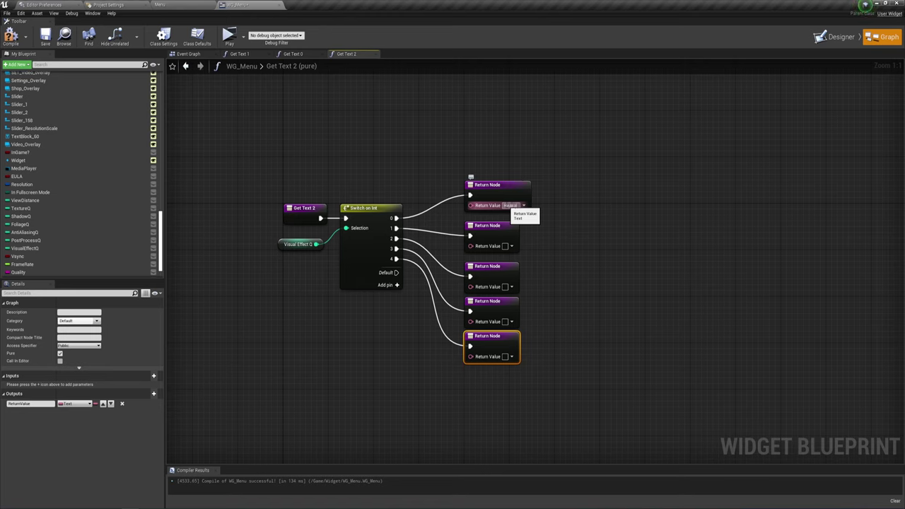
Enter return texts Низкое, Средние, Максимальное, Эпическое and Ультра for cases 0–4
{"action": "key", "text": "Return"}
{"action": "left_click", "coordinate": [505, 247]}
{"action": "type", "text": "Средн"}
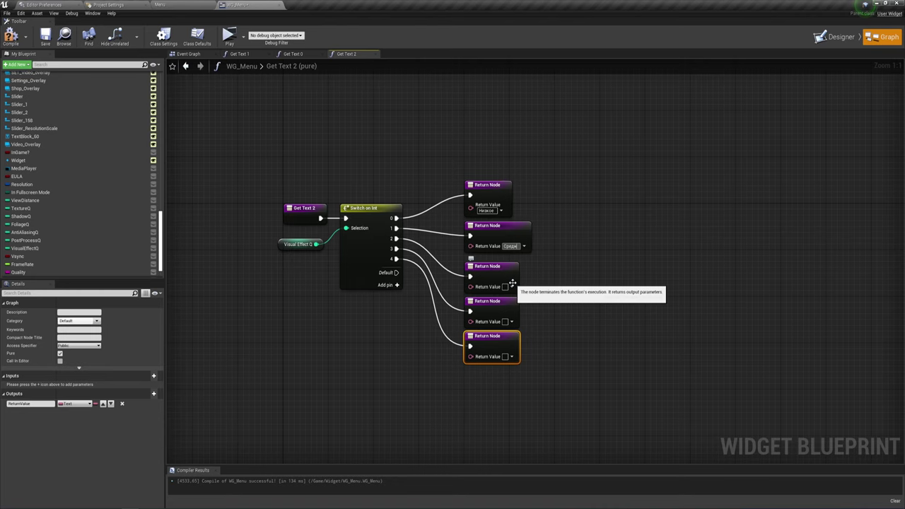
{"action": "type", "text": "ие"}
{"action": "key", "text": "Return"}
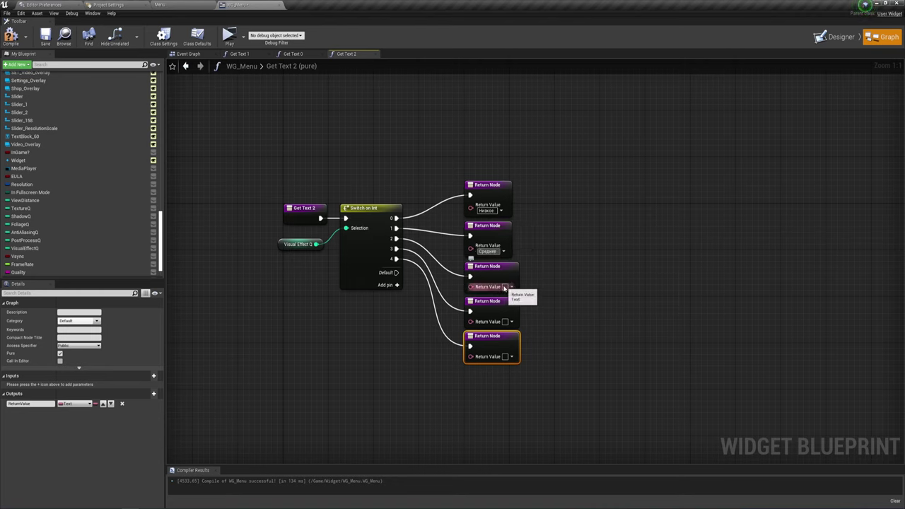
{"action": "left_click", "coordinate": [505, 286]}
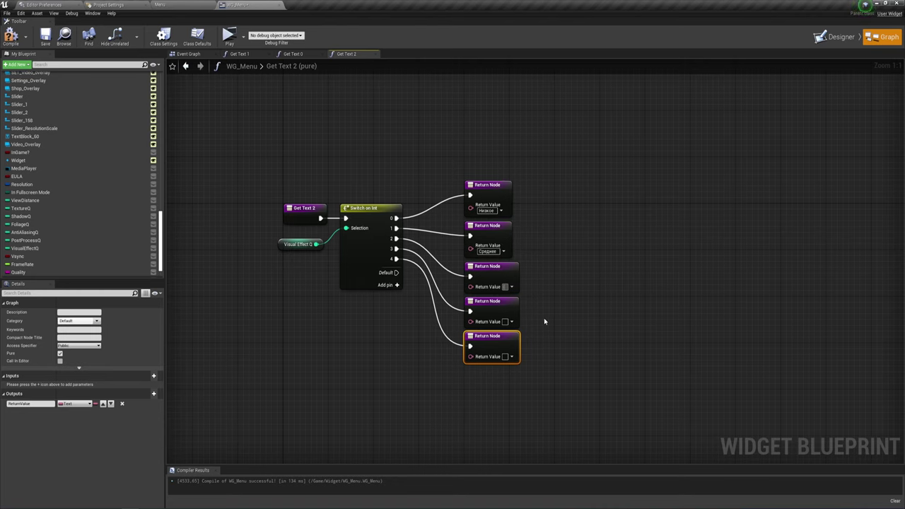
{"action": "type", "text": "Максимум"}
{"action": "key", "text": "Return"}
{"action": "type", "text": "Максимальное"}
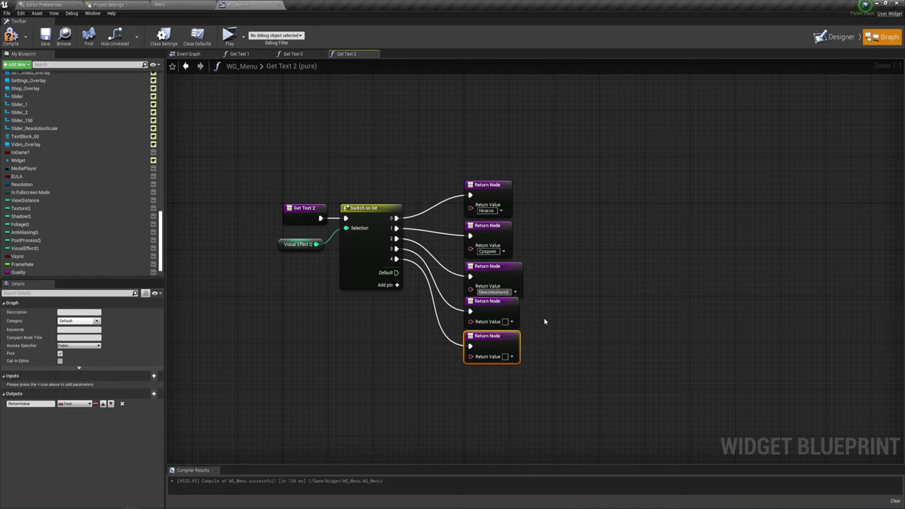
{"action": "left_click", "coordinate": [505, 322]}
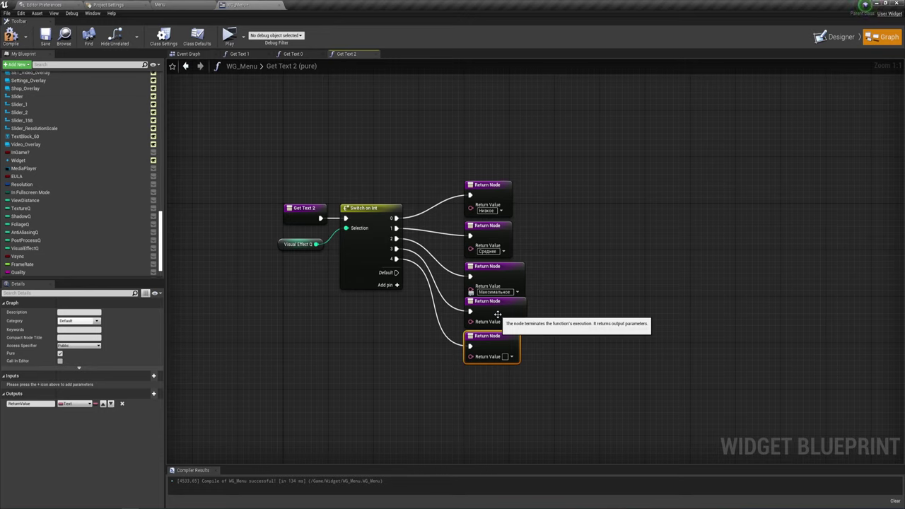
{"action": "type", "text": "Эпическое"}
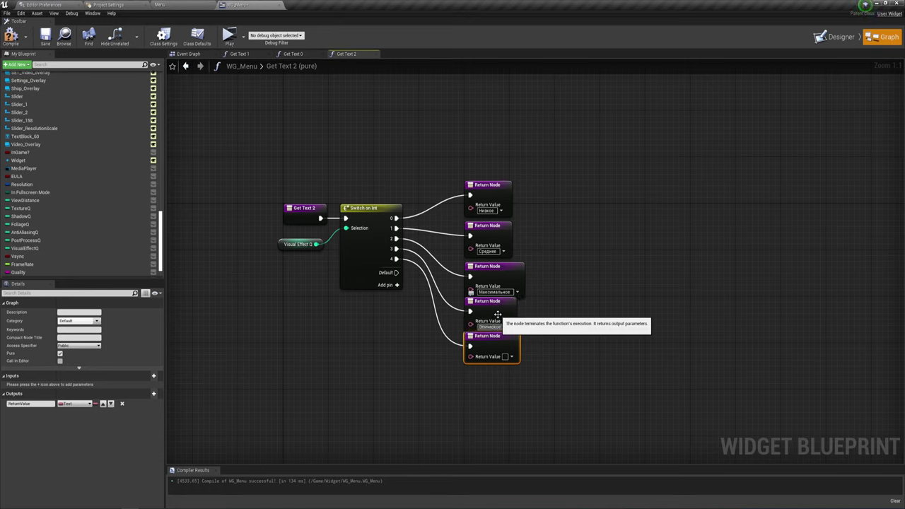
{"action": "left_click", "coordinate": [506, 357]}
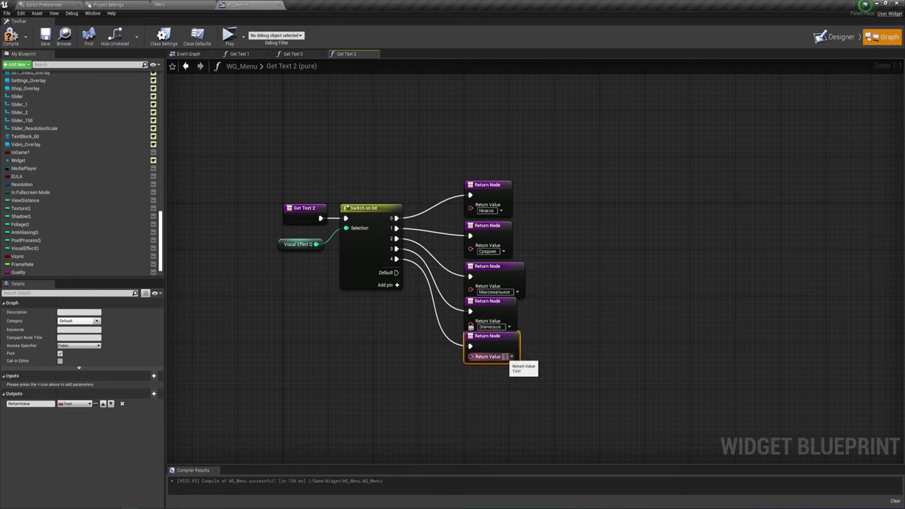
{"action": "type", "text": "Ультра"}
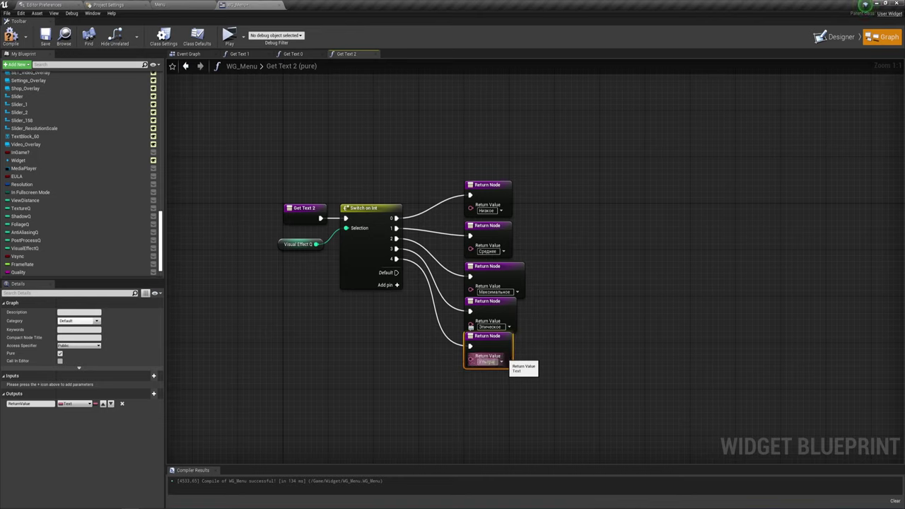
{"action": "left_click", "coordinate": [564, 319]}
Nudge the lower Return Nodes into alignment and box-select the graph's nodes
{"action": "left_click_drag", "start_coordinate": [494, 337], "coordinate": [495, 343]}
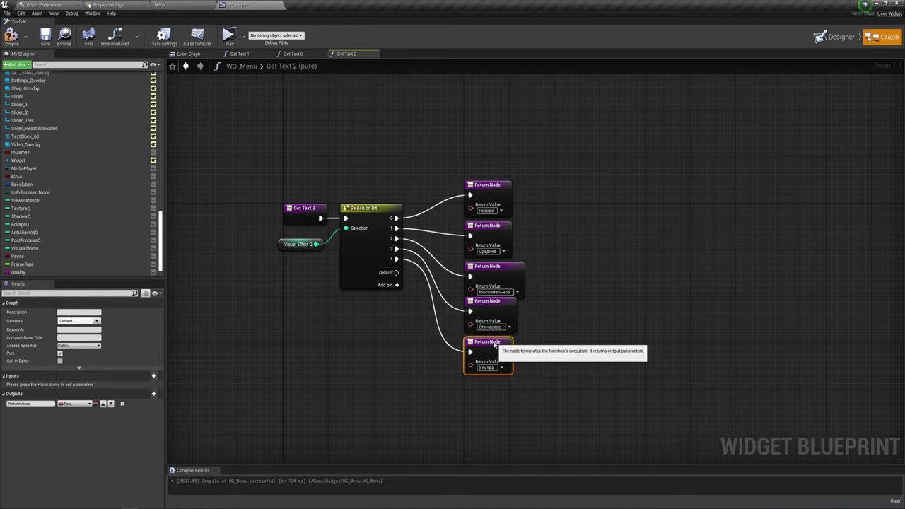
{"action": "left_click_drag", "start_coordinate": [495, 311], "coordinate": [494, 316]}
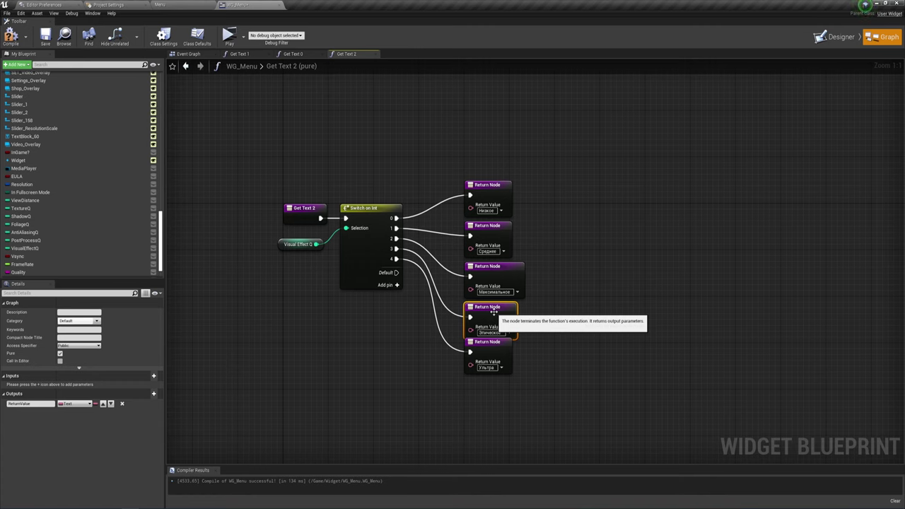
{"action": "right_click_drag", "start_coordinate": [511, 335], "coordinate": [511, 306]}
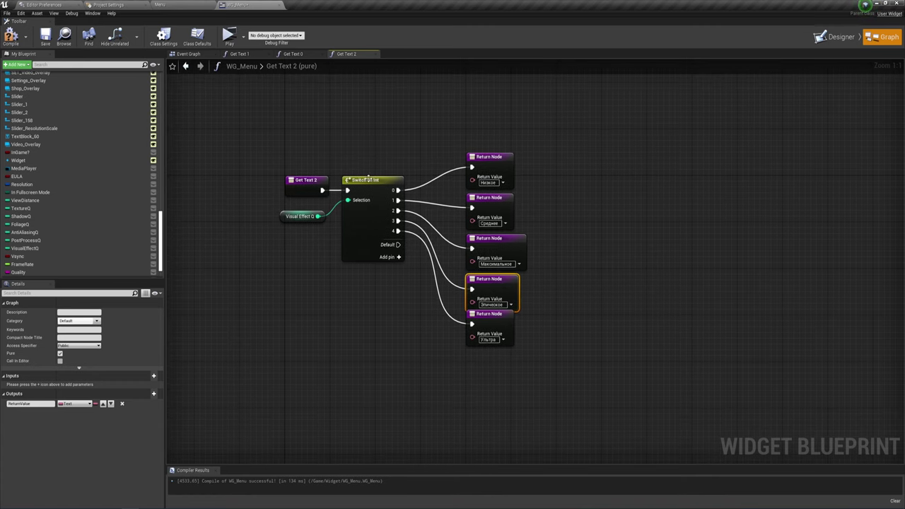
{"action": "left_click_drag", "start_coordinate": [558, 354], "coordinate": [463, 112]}
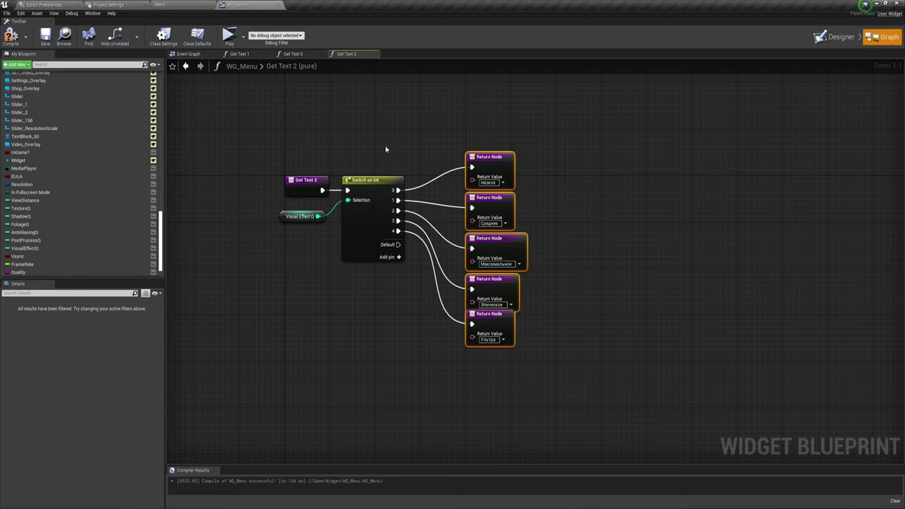
{"action": "left_click_drag", "start_coordinate": [278, 133], "coordinate": [416, 275]}
{"action": "left_click_drag", "start_coordinate": [309, 288], "coordinate": [504, 221]}
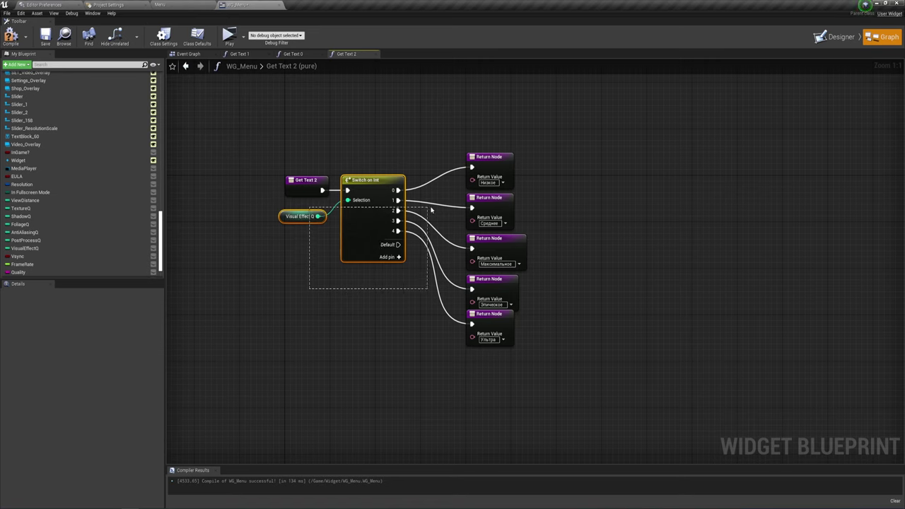
{"action": "left_click_drag", "start_coordinate": [527, 145], "coordinate": [521, 368], "text": "shift"}
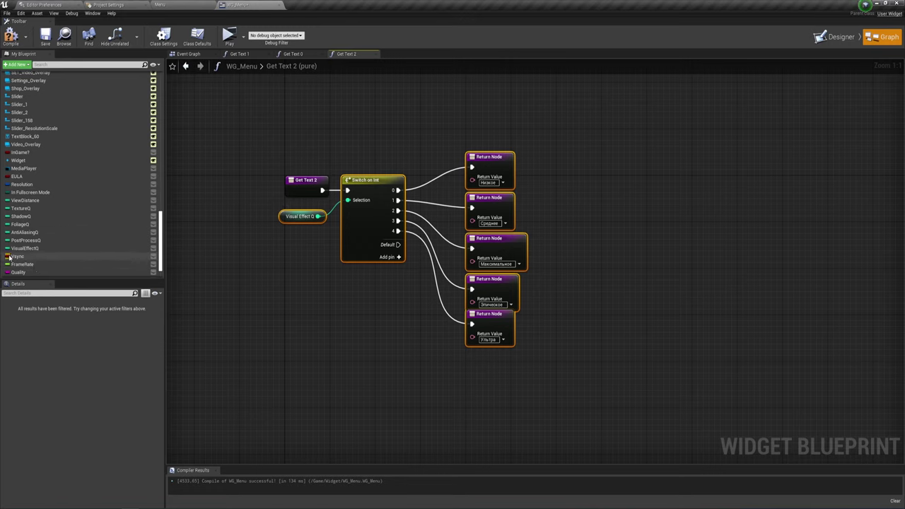
Select CheckBox_VSync in Designer and create a new binding for its Checked State
{"action": "left_click", "coordinate": [838, 37]}
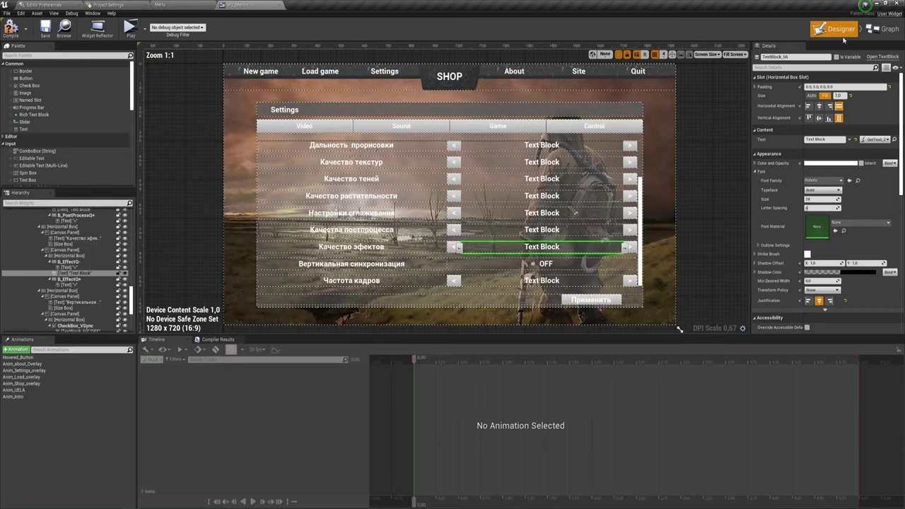
{"action": "left_click", "coordinate": [539, 265]}
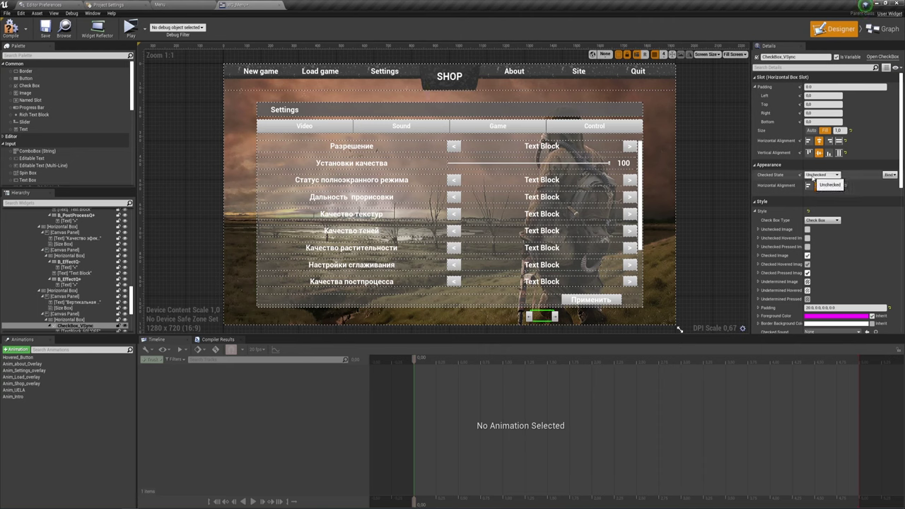
{"action": "left_click", "coordinate": [889, 175]}
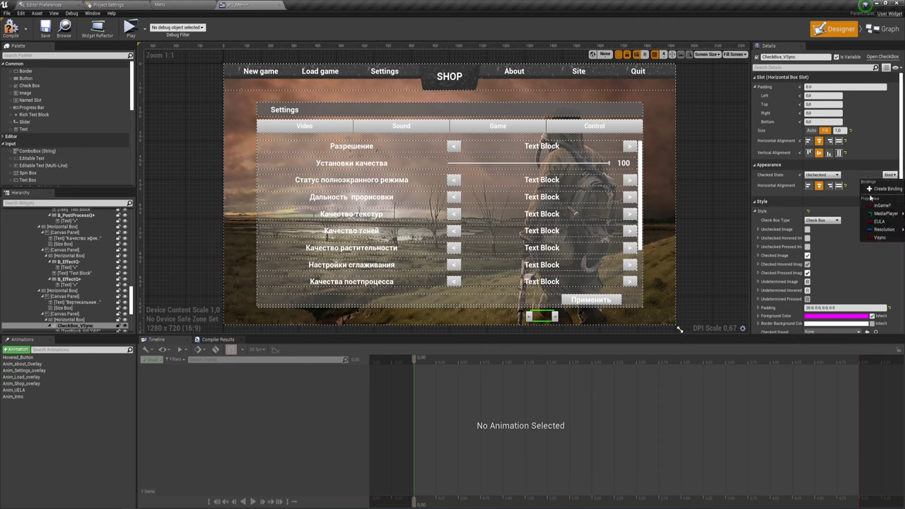
{"action": "left_click", "coordinate": [887, 191]}
Place the Vsync variable in the binding graph and add a Branch driven by it
{"action": "right_click_drag", "start_coordinate": [644, 332], "coordinate": [467, 331]}
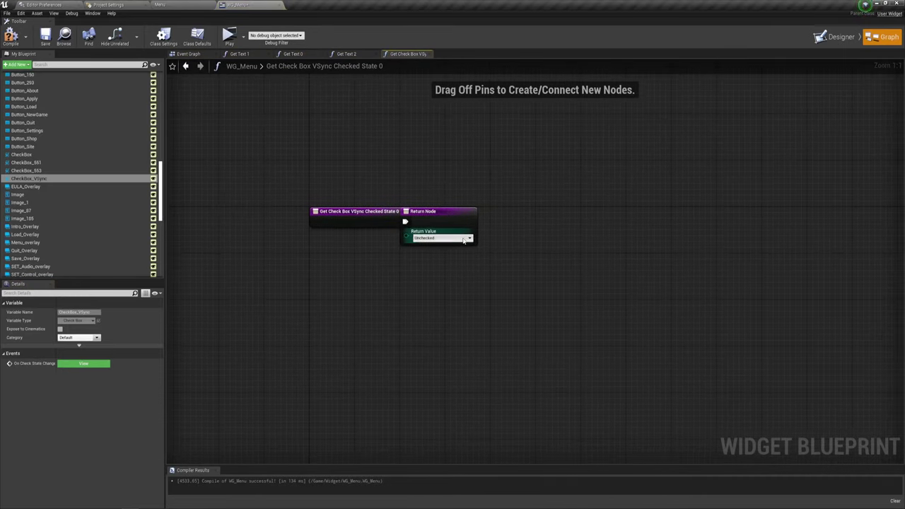
{"action": "mouse_move", "coordinate": [450, 211]}
{"action": "left_mouse_down"}
{"action": "mouse_move", "coordinate": [609, 205]}
{"action": "mouse_move", "coordinate": [615, 216]}
{"action": "left_mouse_up"}
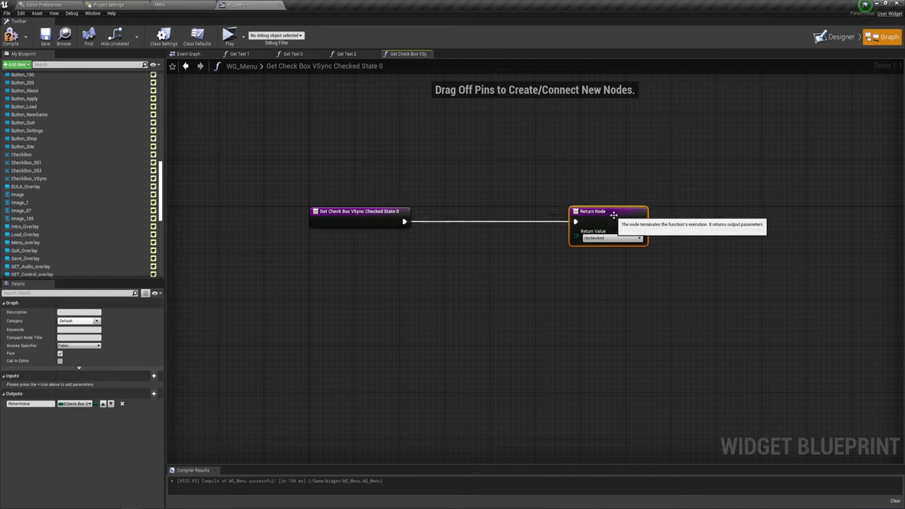
{"action": "scroll", "coordinate": [35, 271], "scroll_direction": "down", "scroll_amount": 3}
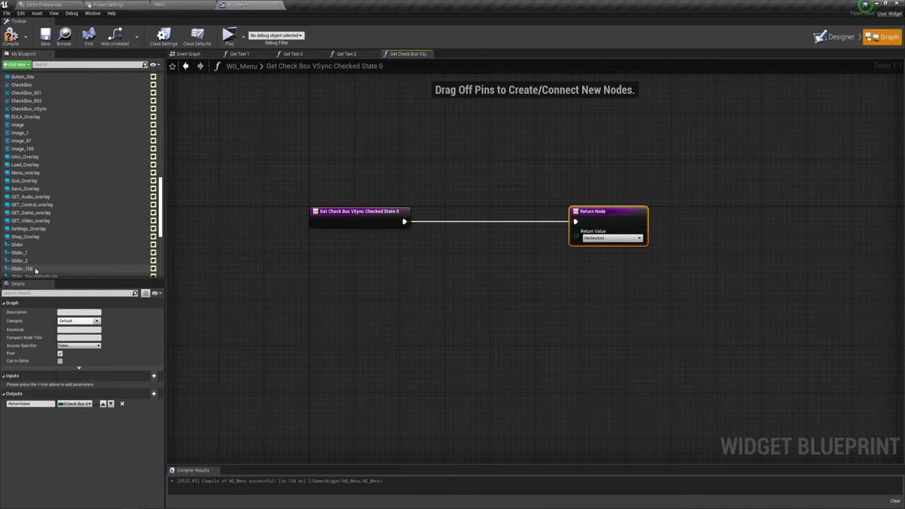
{"action": "scroll", "coordinate": [35, 270], "scroll_direction": "down", "scroll_amount": 3}
{"action": "scroll", "coordinate": [35, 271], "scroll_direction": "down", "scroll_amount": 4}
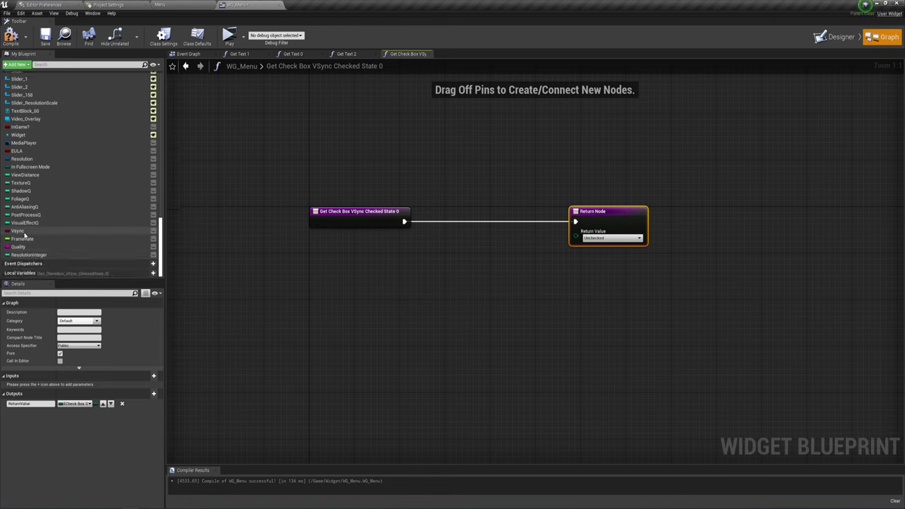
{"action": "left_click_drag", "start_coordinate": [21, 231], "coordinate": [444, 245]}
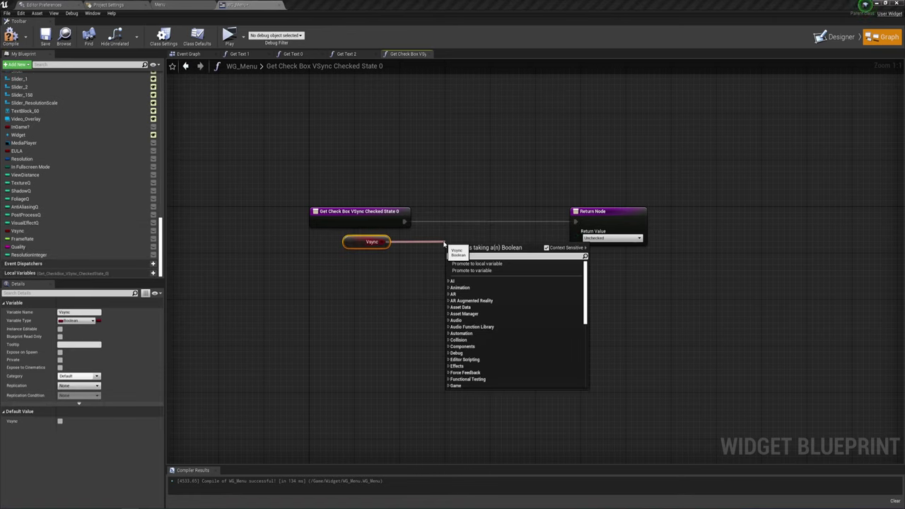
{"action": "type", "text": "select"}
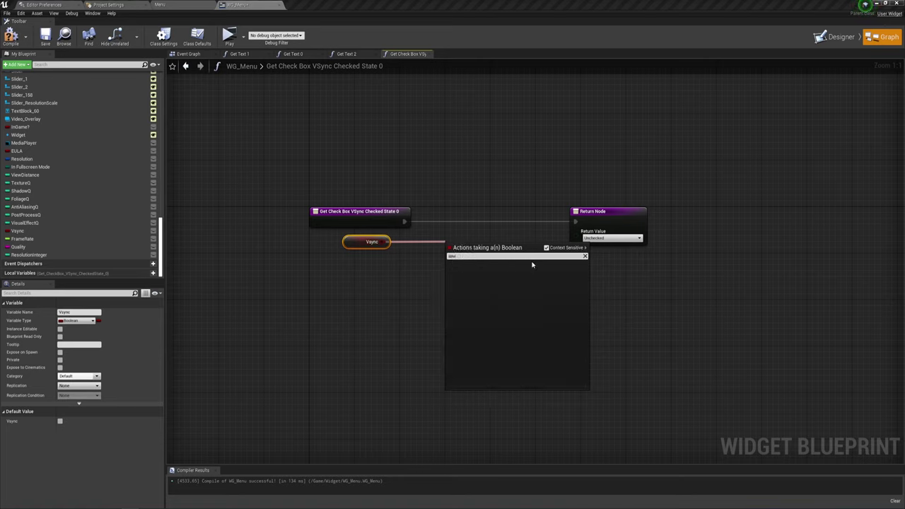
{"action": "type", "text": "is ch"}
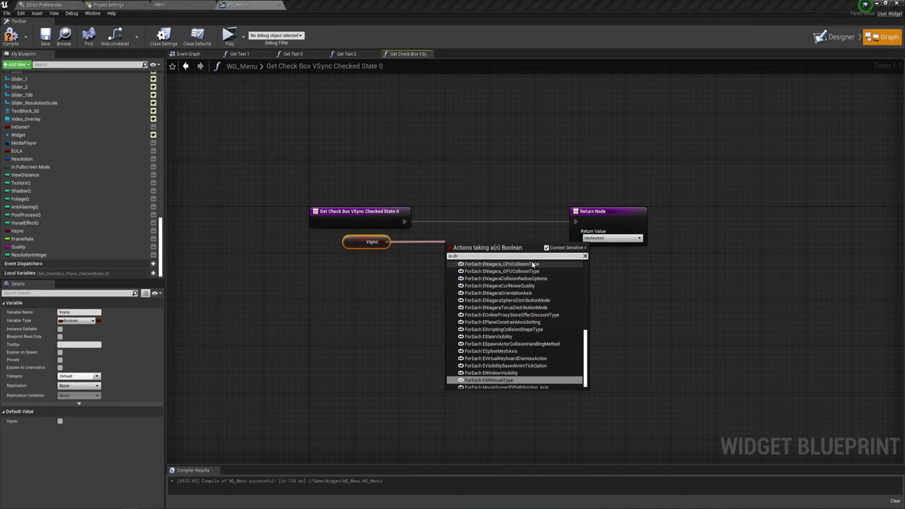
{"action": "type", "text": "e"}
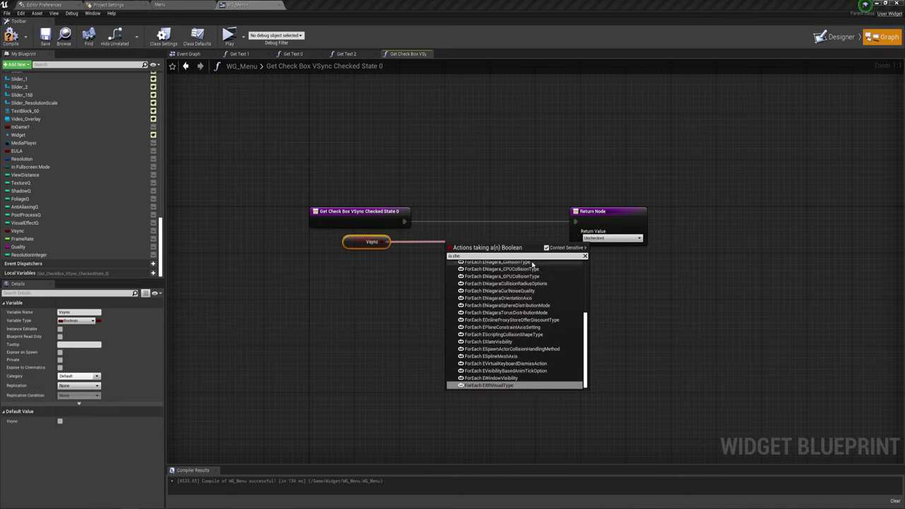
{"action": "type", "text": "ch"}
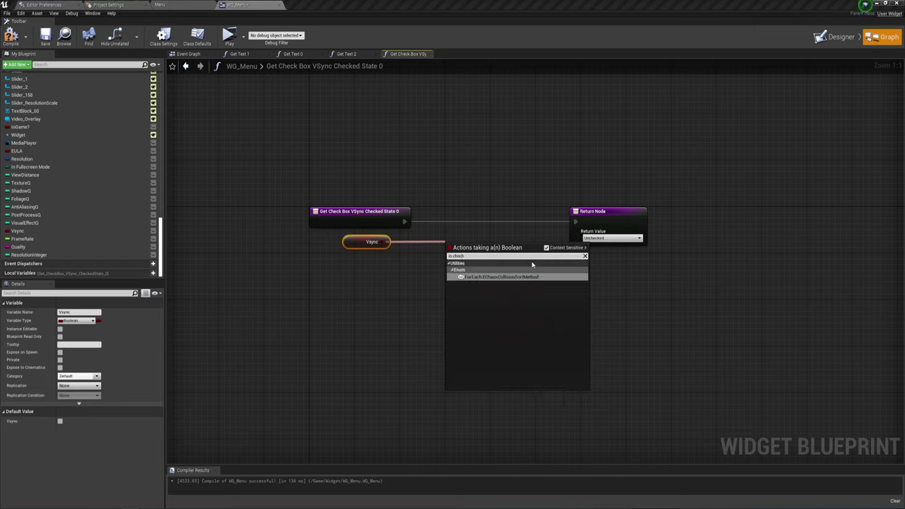
{"action": "key", "text": "BackSpace"}
{"action": "key", "text": "BackSpace"}
{"action": "key", "text": "BackSpace"}
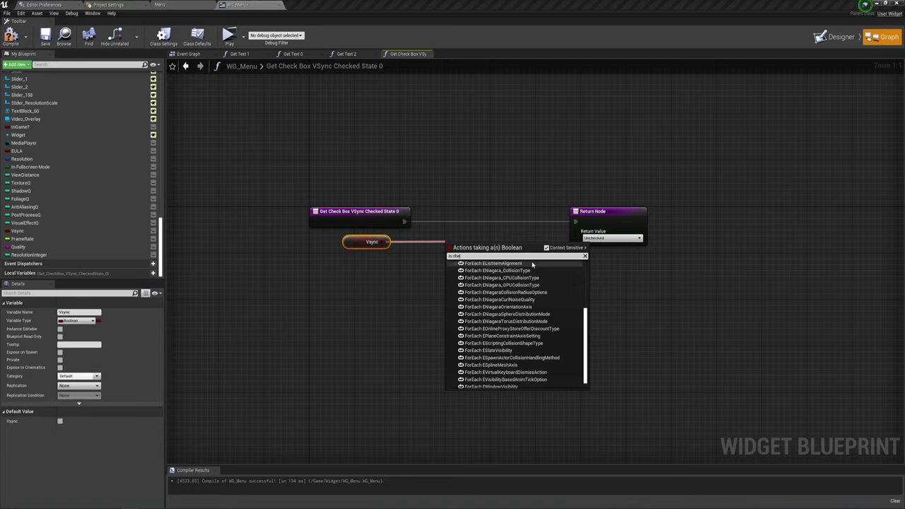
{"action": "key", "text": "BackSpace"}
{"action": "key", "text": "BackSpace"}
{"action": "key", "text": "BackSpace"}
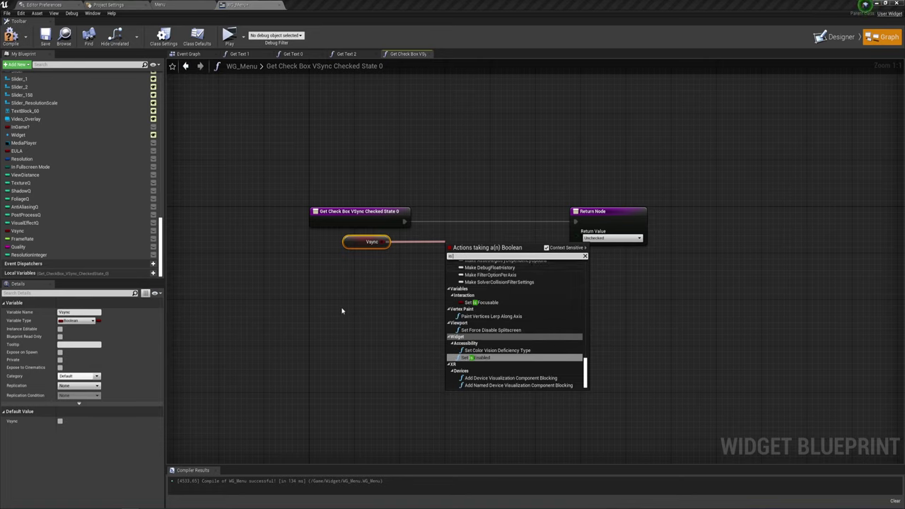
{"action": "left_click", "coordinate": [344, 311]}
{"action": "left_click_drag", "start_coordinate": [389, 242], "coordinate": [524, 241]}
{"action": "type", "text": "branch"}
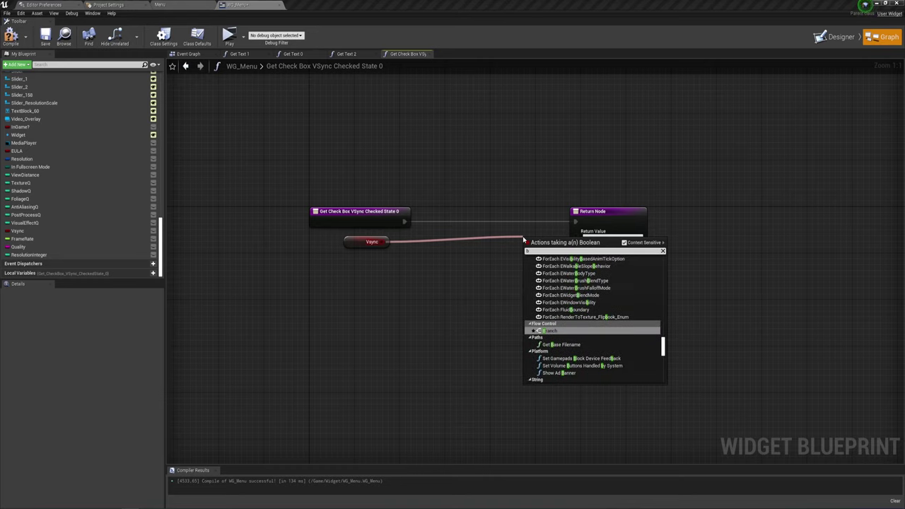
{"action": "key", "text": "Return"}
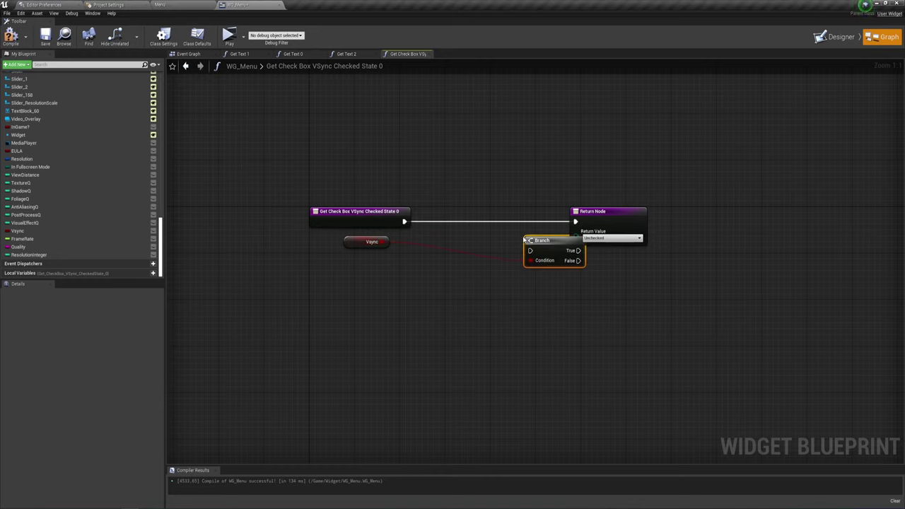
Insert the Branch before the return, routing True and False to two separate Return Nodes
{"action": "left_click_drag", "start_coordinate": [538, 240], "coordinate": [475, 211]}
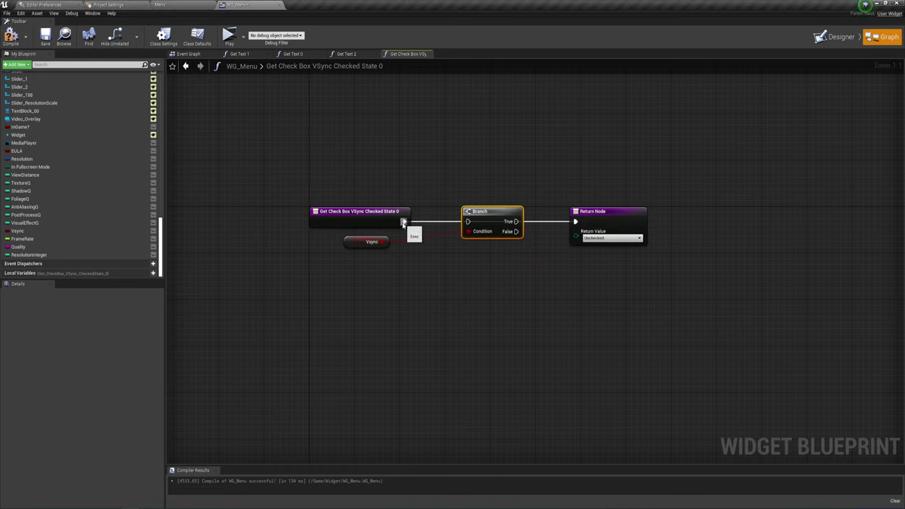
{"action": "left_click", "coordinate": [515, 222], "text": "alt"}
{"action": "mouse_move", "coordinate": [515, 222]}
{"action": "left_mouse_down"}
{"action": "mouse_move", "coordinate": [575, 221]}
{"action": "mouse_move", "coordinate": [596, 185]}
{"action": "left_mouse_up"}
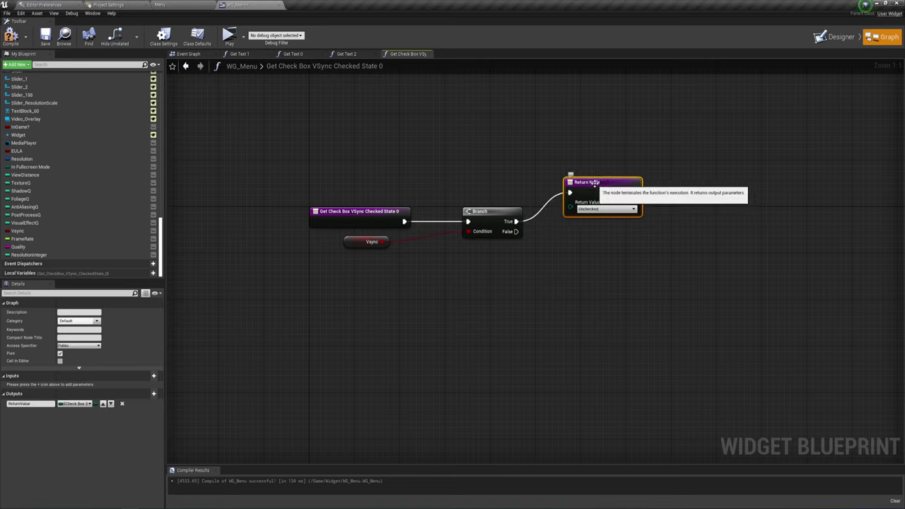
{"action": "key", "text": "ctrl+c"}
{"action": "key", "text": "ctrl+v"}
{"action": "left_click_drag", "start_coordinate": [575, 250], "coordinate": [516, 232]}
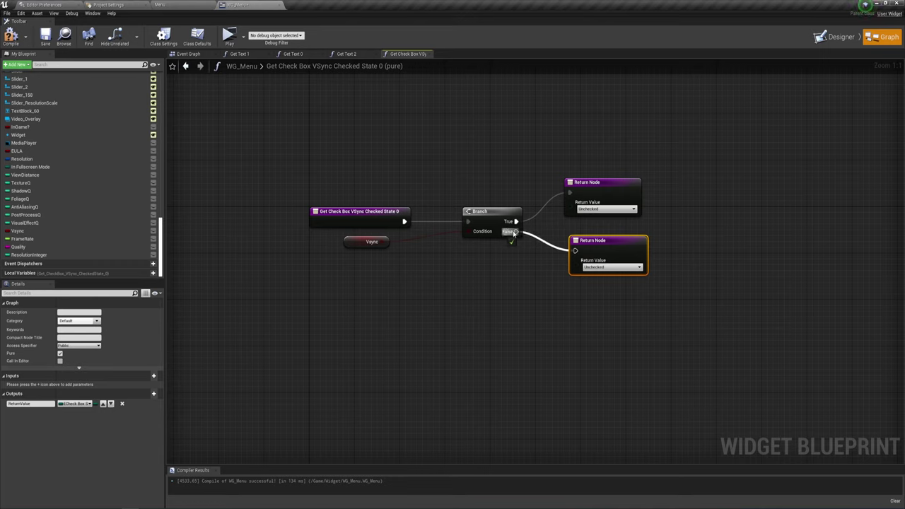
Set the True return value to Checked and the False return value to Unchecked
{"action": "left_click", "coordinate": [613, 209]}
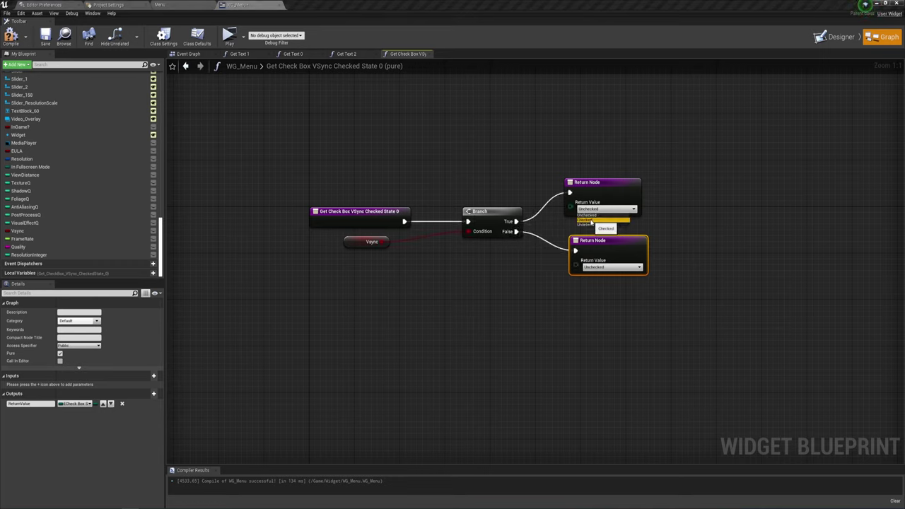
{"action": "left_click", "coordinate": [600, 225]}
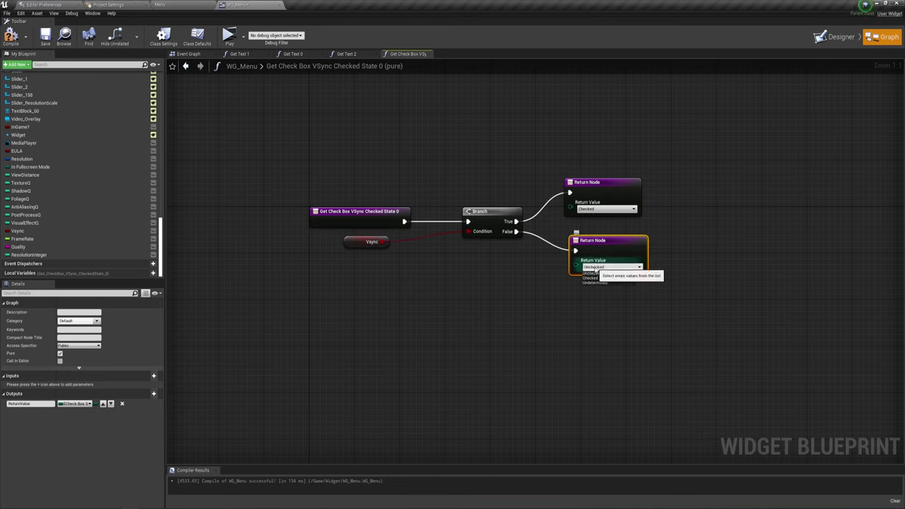
{"action": "left_click", "coordinate": [609, 266]}
{"action": "left_click", "coordinate": [542, 303]}
{"action": "left_click", "coordinate": [544, 286]}
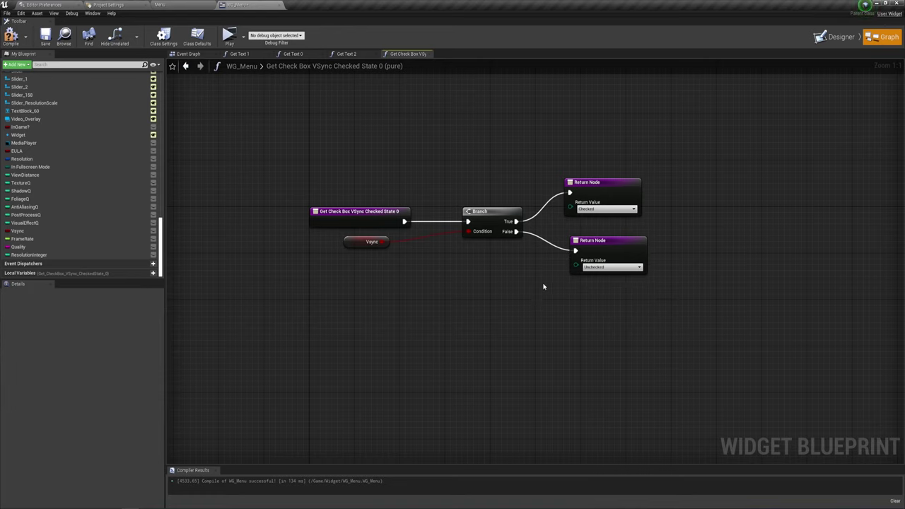
{"action": "left_click_drag", "start_coordinate": [577, 243], "coordinate": [571, 243]}
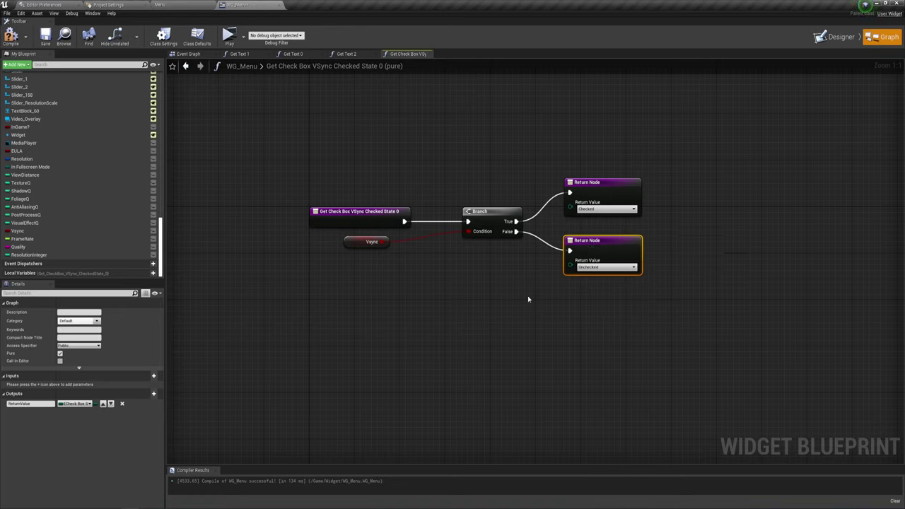
Select the frame rate text widget in Designer and create a new binding, Get Text 3
{"action": "left_click", "coordinate": [835, 36]}
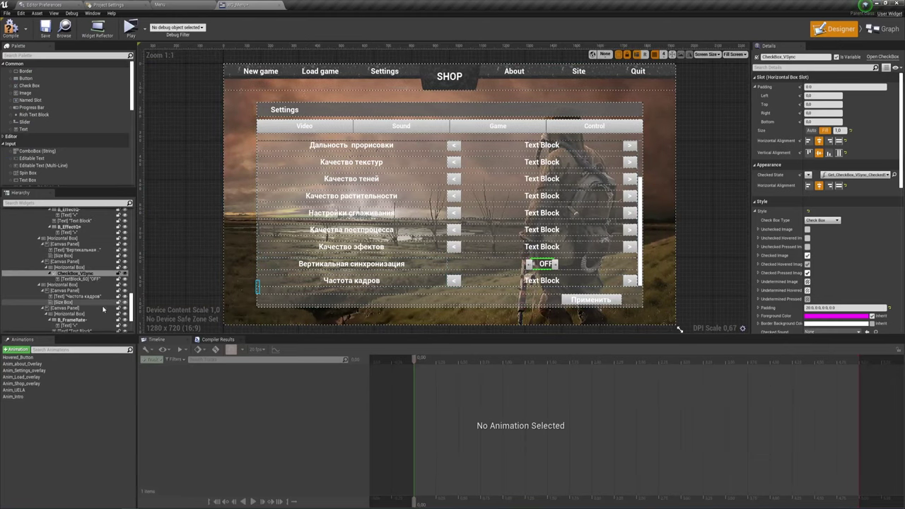
{"action": "left_click", "coordinate": [542, 280]}
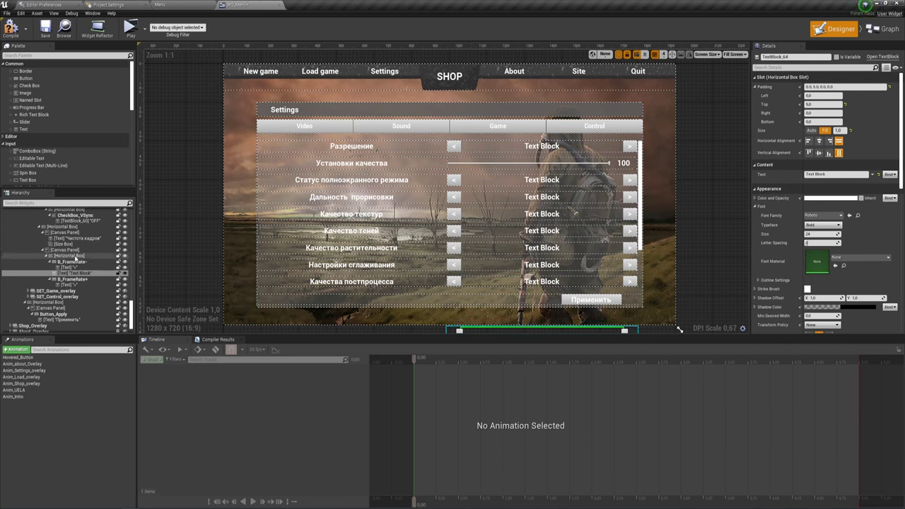
{"action": "left_click", "coordinate": [81, 273]}
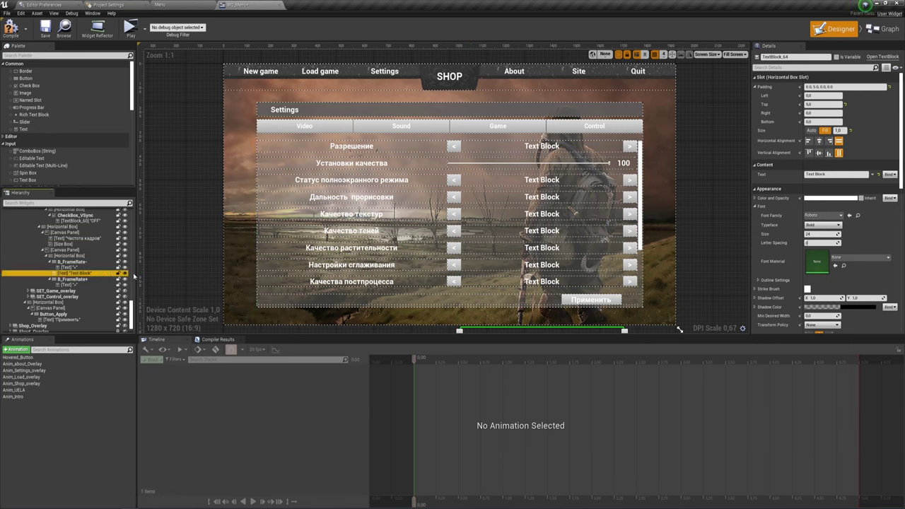
{"action": "left_click", "coordinate": [890, 174]}
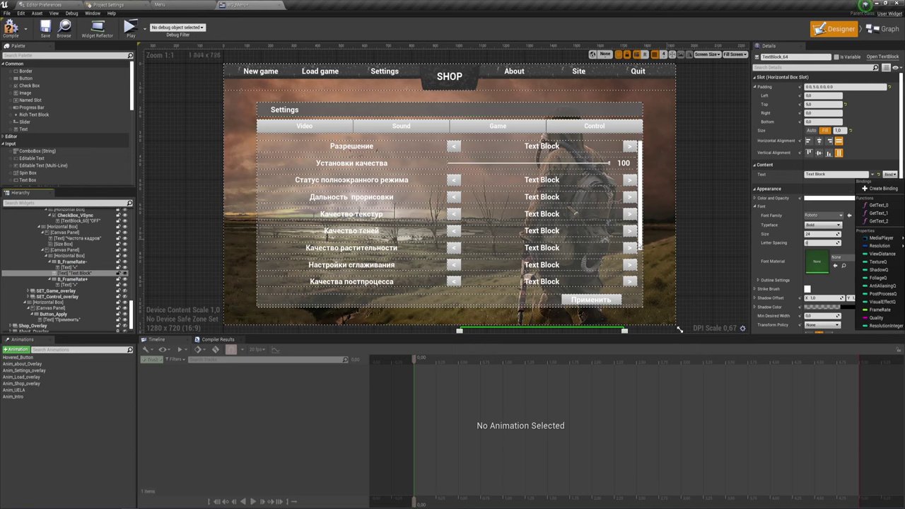
{"action": "left_click", "coordinate": [882, 190]}
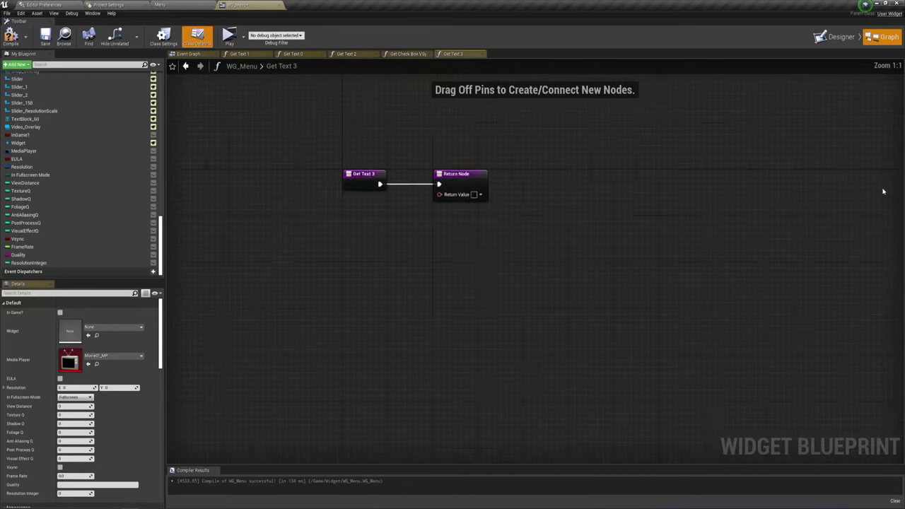
Feed Frame Rate through ToText (Float) into the return, padded to three digits without decimals
{"action": "left_click", "coordinate": [622, 280]}
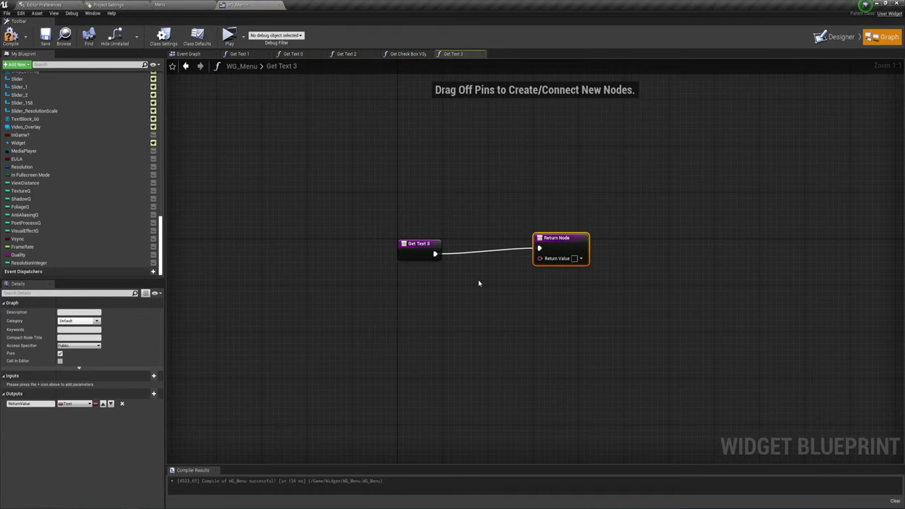
{"action": "mouse_move", "coordinate": [41, 240]}
{"action": "left_mouse_down"}
{"action": "mouse_move", "coordinate": [396, 281]}
{"action": "mouse_move", "coordinate": [541, 258]}
{"action": "left_mouse_up"}
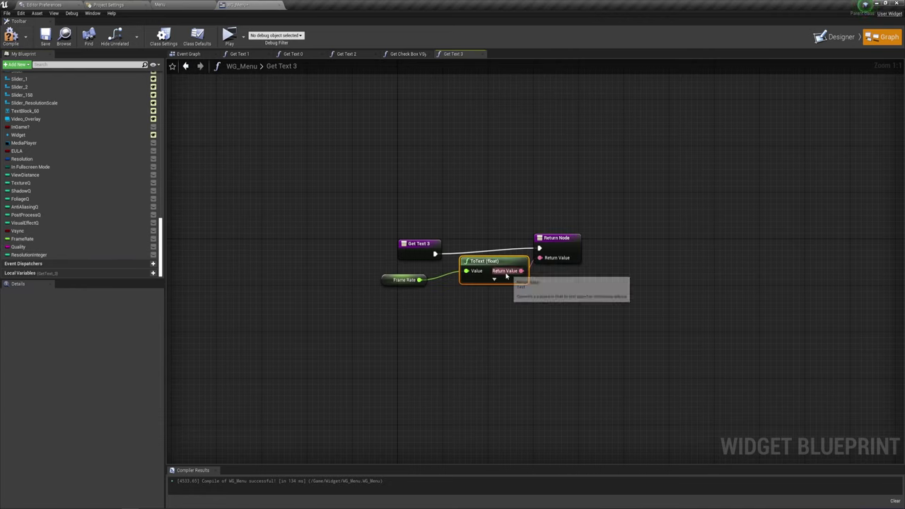
{"action": "left_click_drag", "start_coordinate": [389, 279], "coordinate": [412, 274]}
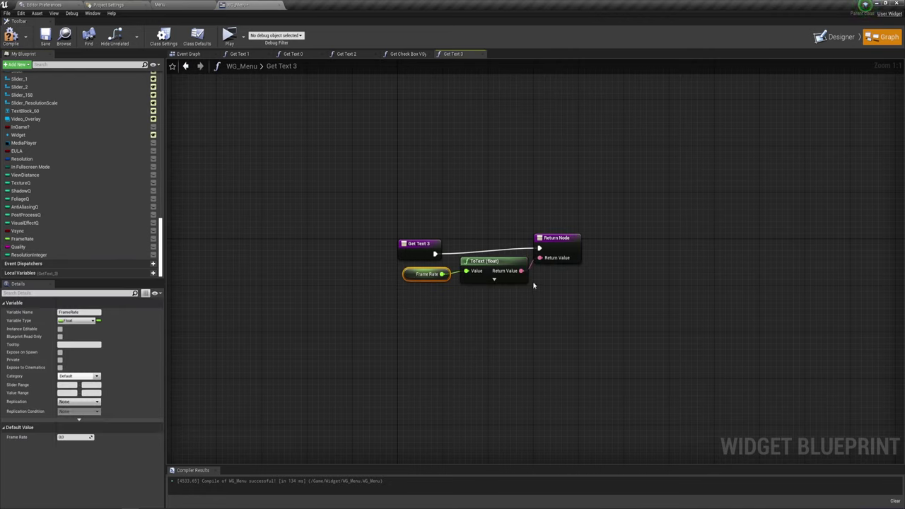
{"action": "left_click", "coordinate": [494, 280]}
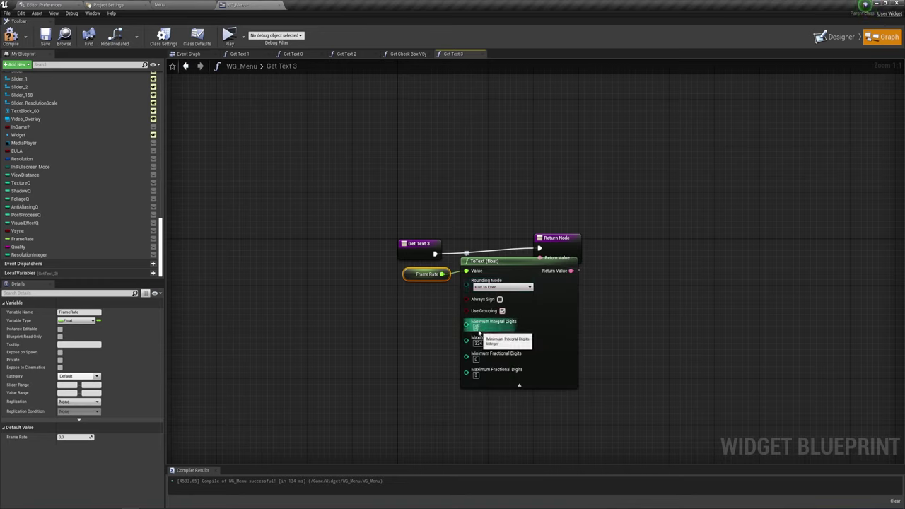
{"action": "left_click", "coordinate": [736, 343]}
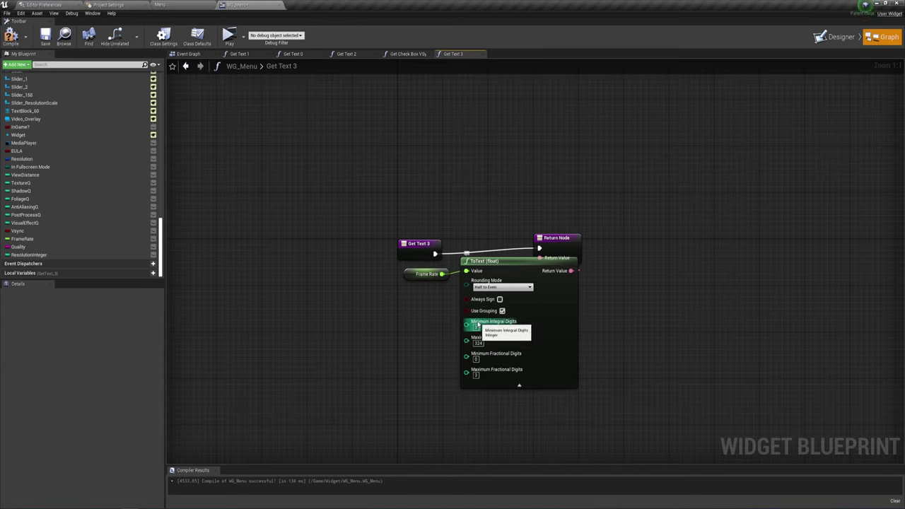
{"action": "left_click_drag", "start_coordinate": [568, 243], "coordinate": [629, 244]}
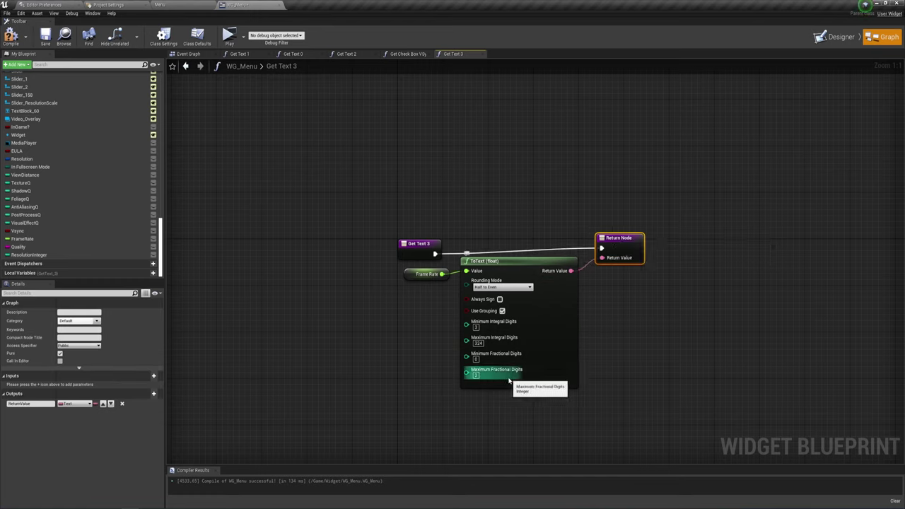
{"action": "left_click", "coordinate": [519, 385]}
Recheck the ToText formatting, adjust the Return Node, and save and compile WG_Menu
{"action": "left_click", "coordinate": [263, 202]}
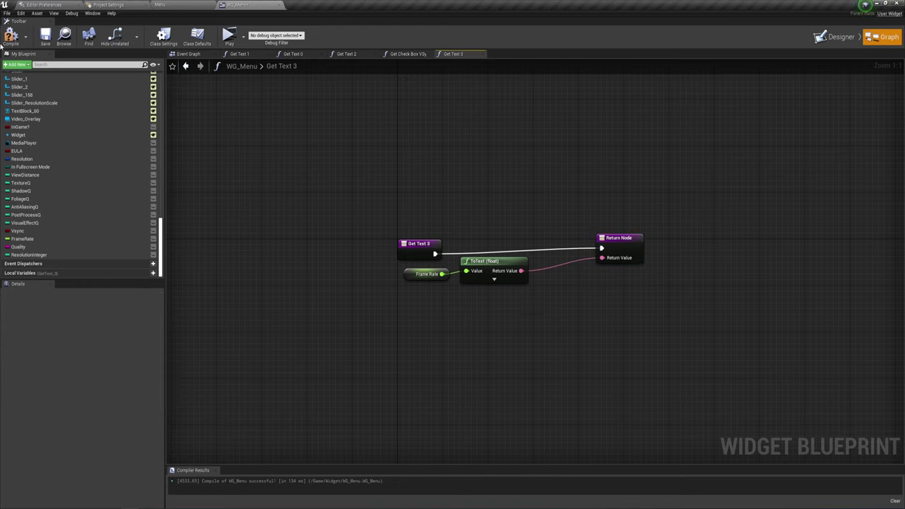
{"action": "left_click", "coordinate": [45, 37]}
{"action": "left_click", "coordinate": [493, 279]}
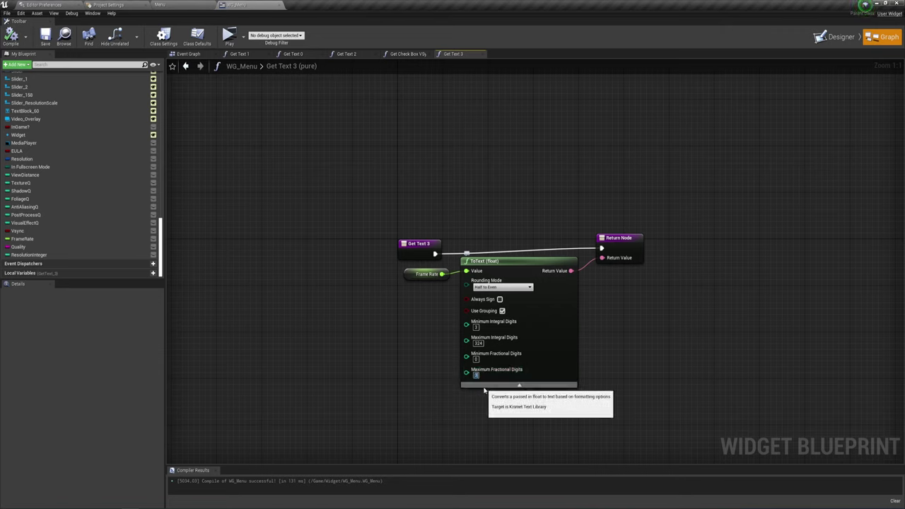
{"action": "left_click", "coordinate": [519, 386]}
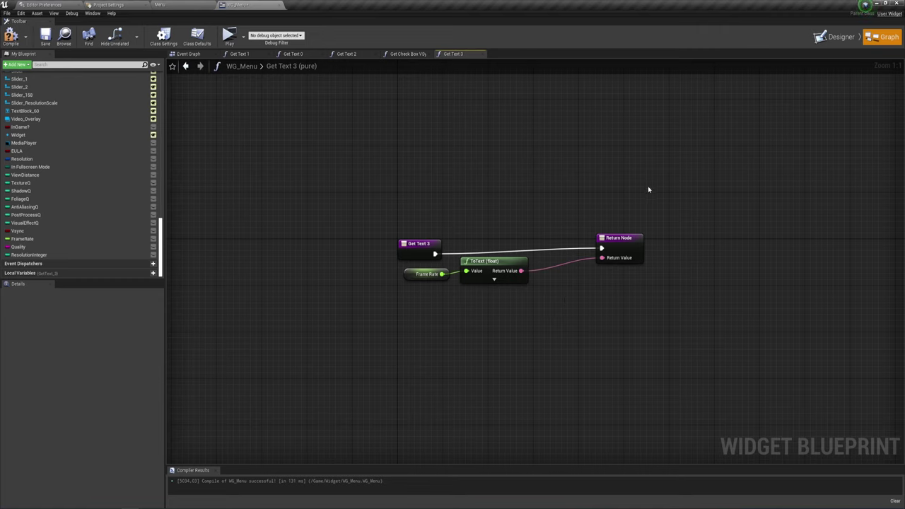
{"action": "left_click_drag", "start_coordinate": [606, 244], "coordinate": [582, 249]}
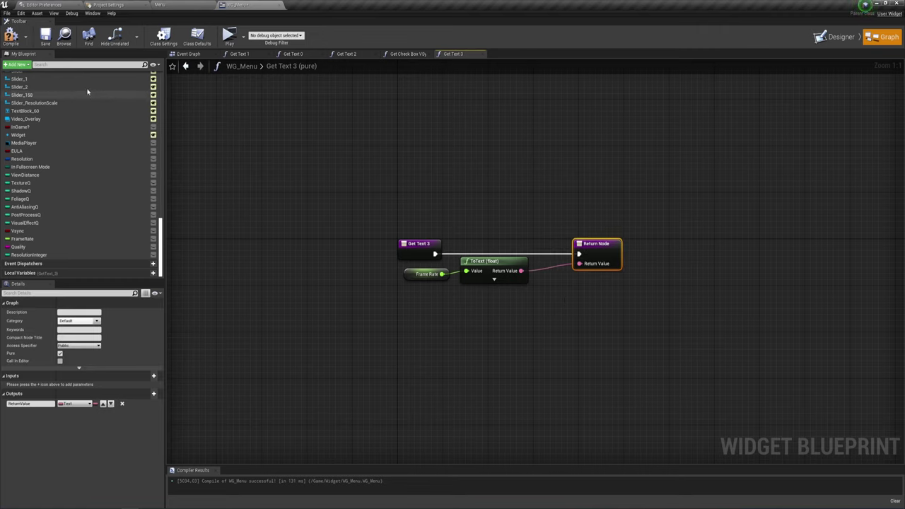
{"action": "left_click", "coordinate": [10, 35]}
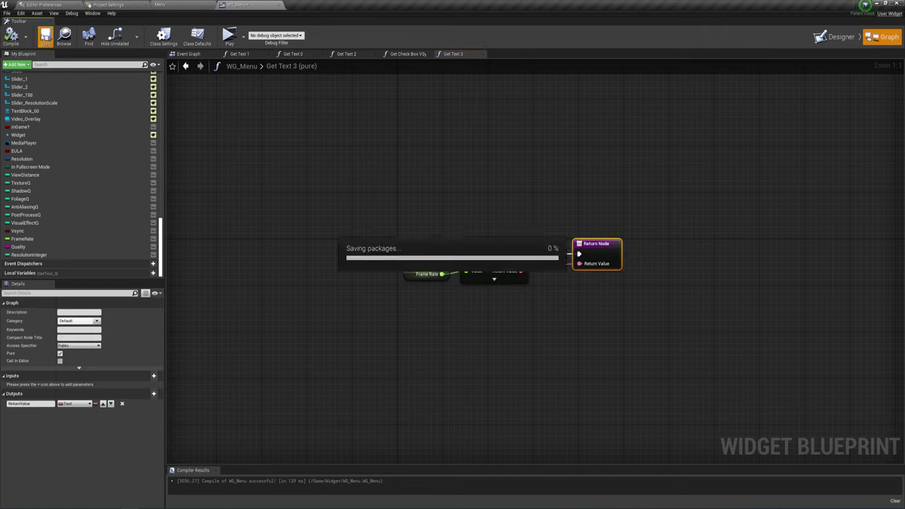
{"action": "left_click", "coordinate": [848, 38]}
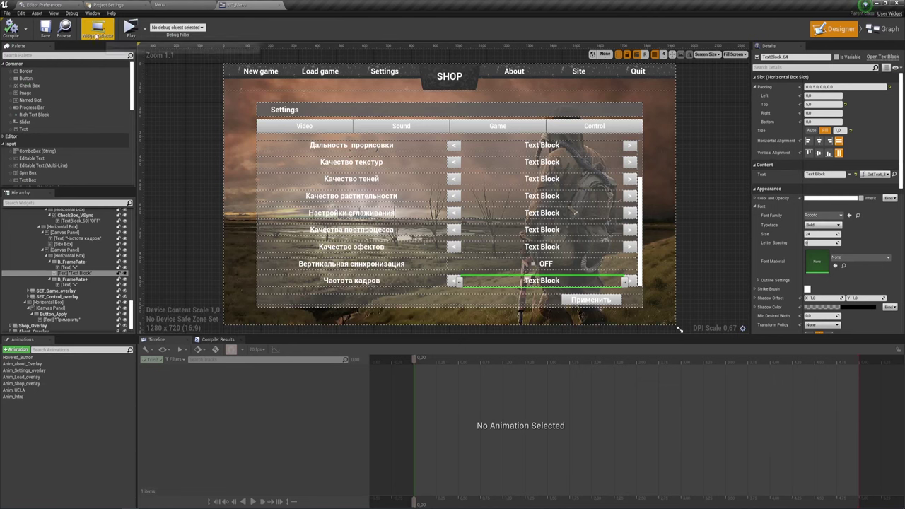
{"action": "left_click", "coordinate": [130, 29]}
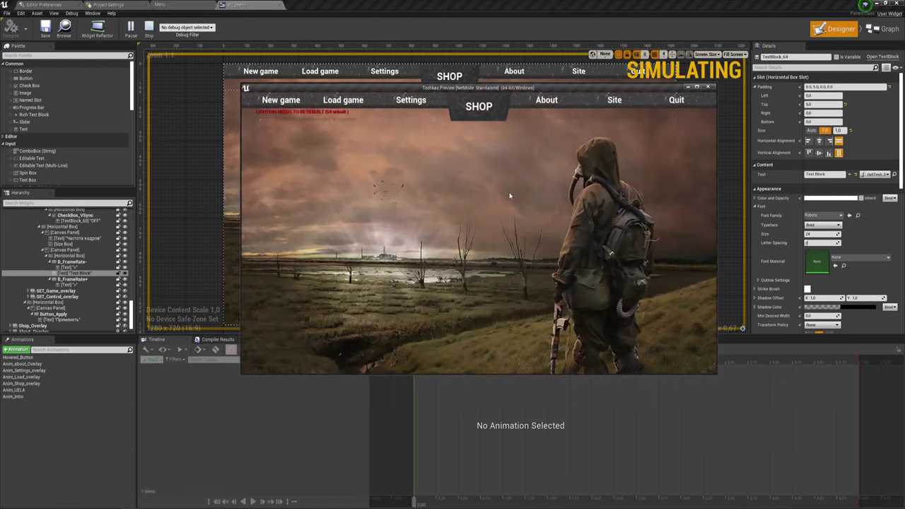
{"action": "left_click", "coordinate": [408, 100]}
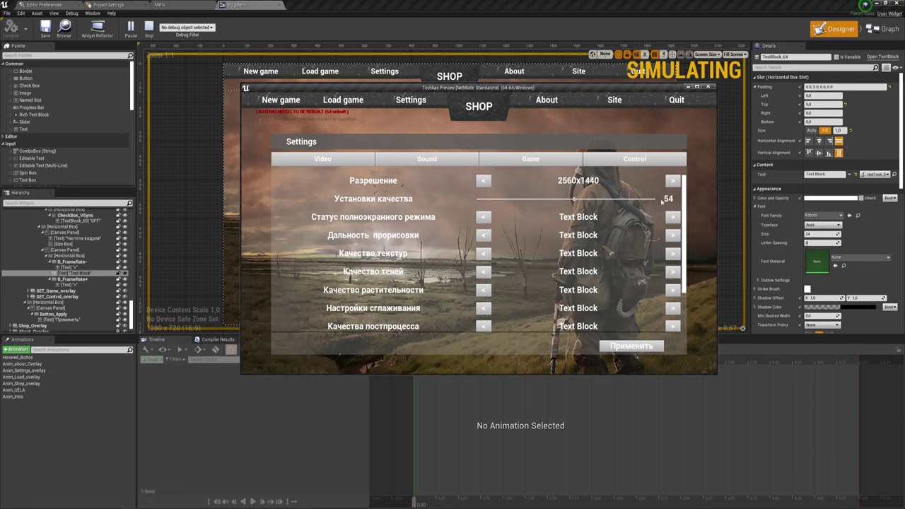
{"action": "scroll", "coordinate": [559, 225], "scroll_direction": "down", "scroll_amount": 3}
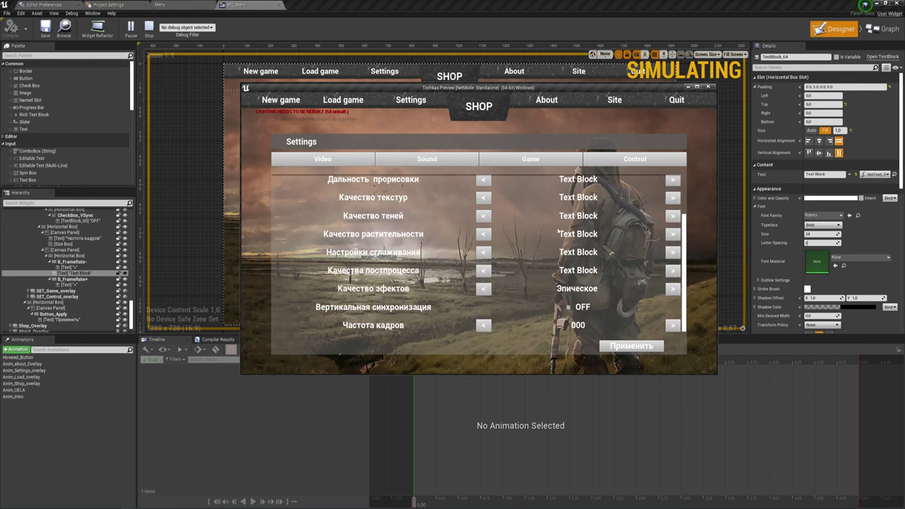
{"action": "left_click", "coordinate": [570, 309]}
{"action": "left_click", "coordinate": [485, 290]}
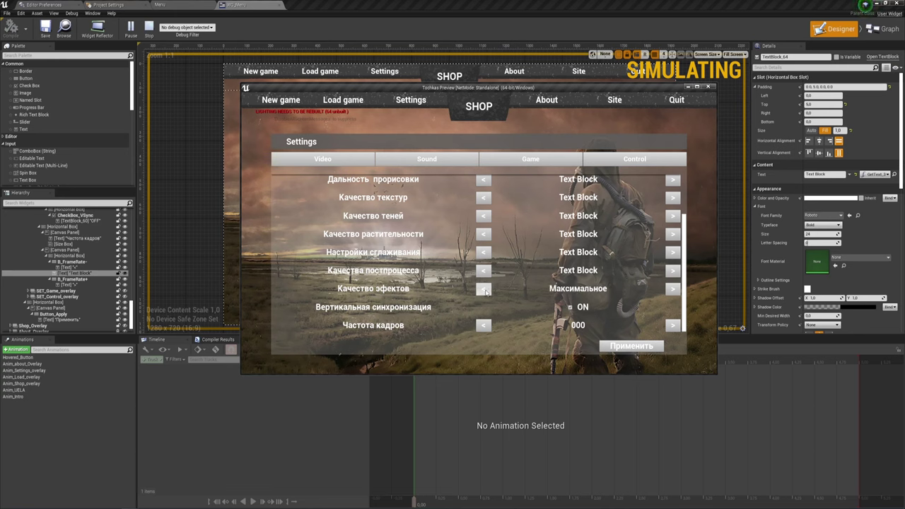
{"action": "left_click", "coordinate": [485, 289]}
{"action": "left_click", "coordinate": [485, 289]}
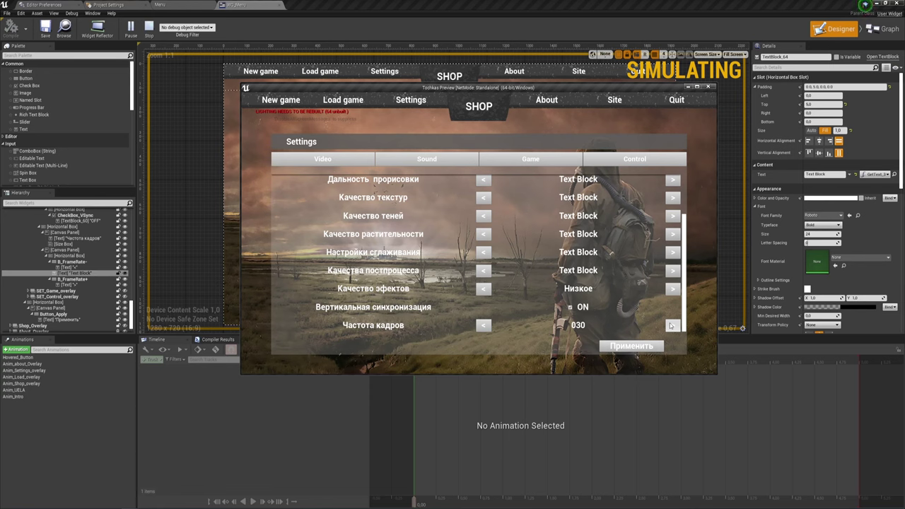
{"action": "left_click", "coordinate": [671, 325]}
{"action": "left_click", "coordinate": [671, 325]}
{"action": "left_click", "coordinate": [484, 326]}
{"action": "left_click", "coordinate": [484, 326]}
{"action": "left_click", "coordinate": [671, 326]}
{"action": "left_click", "coordinate": [671, 327]}
{"action": "left_click", "coordinate": [485, 326]}
{"action": "left_click", "coordinate": [487, 326]}
{"action": "left_click", "coordinate": [673, 325]}
{"action": "left_click", "coordinate": [708, 87]}
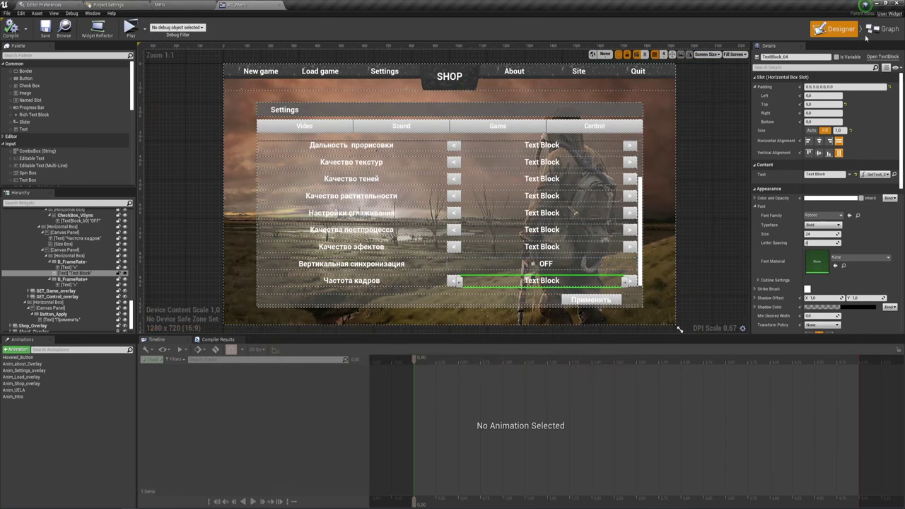
{"action": "left_click", "coordinate": [884, 28]}
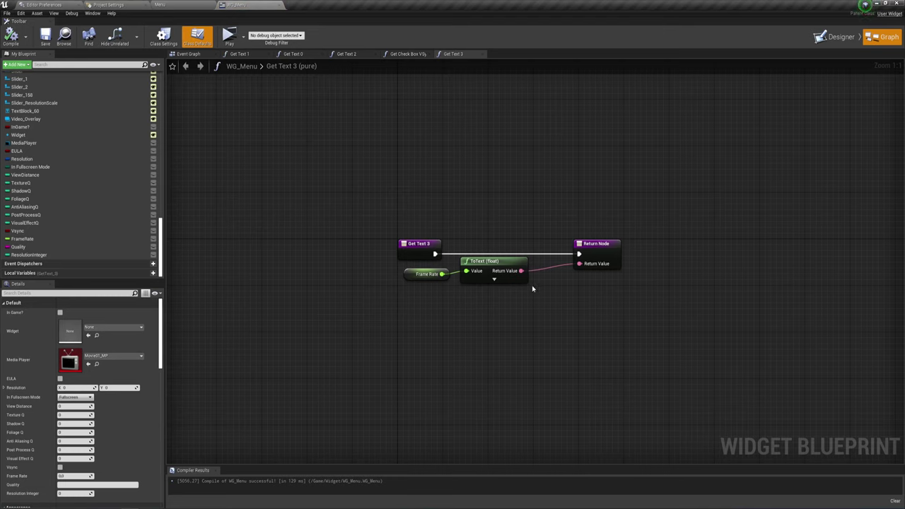
Set the float ToText node's Minimum Integral Digits to 1, save the blueprint, and launch a preview
{"action": "left_click", "coordinate": [493, 278]}
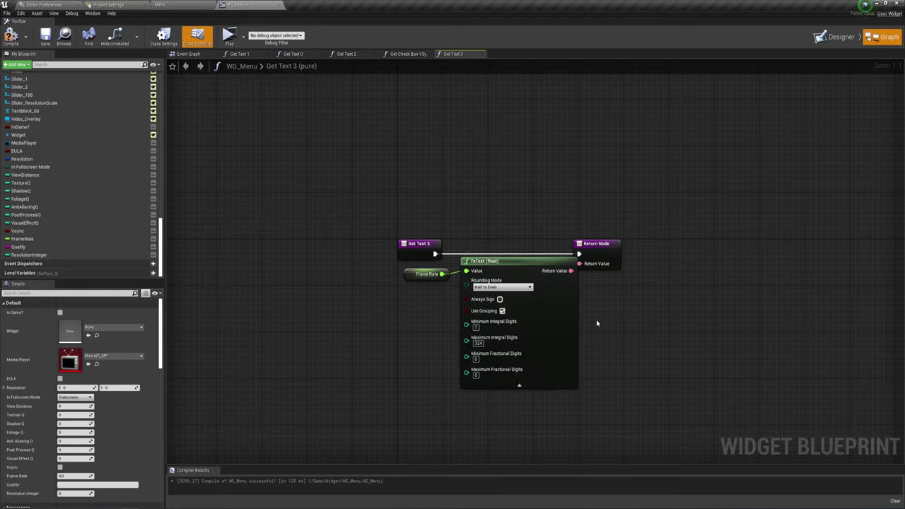
{"action": "left_click", "coordinate": [45, 35]}
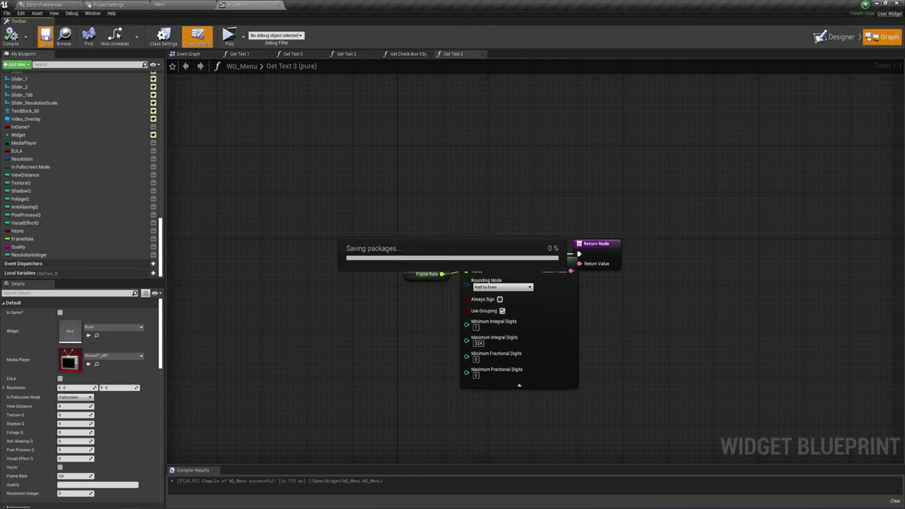
{"action": "left_click", "coordinate": [228, 36]}
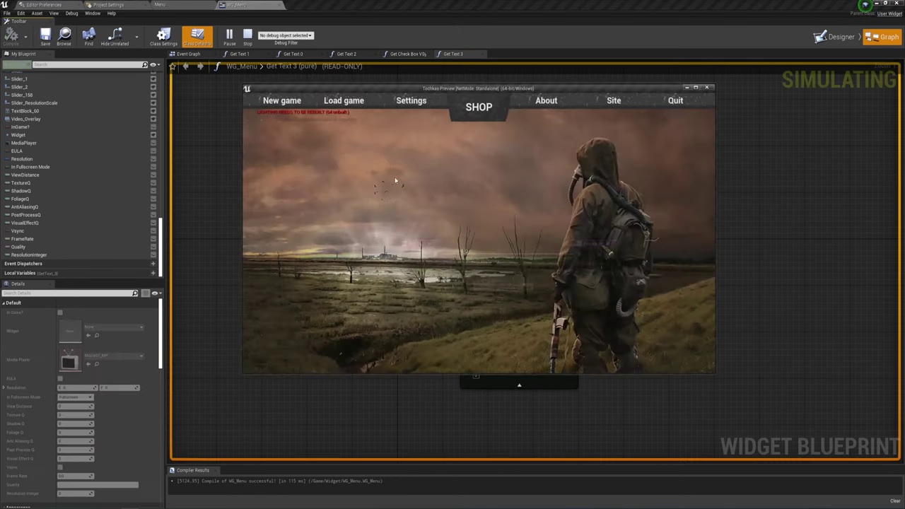
In the preview's Settings menu, step the frame rate between 30 and 180 to check it shows no leading zeros
{"action": "left_click", "coordinate": [411, 100]}
{"action": "scroll", "coordinate": [669, 261], "scroll_direction": "down", "scroll_amount": 2}
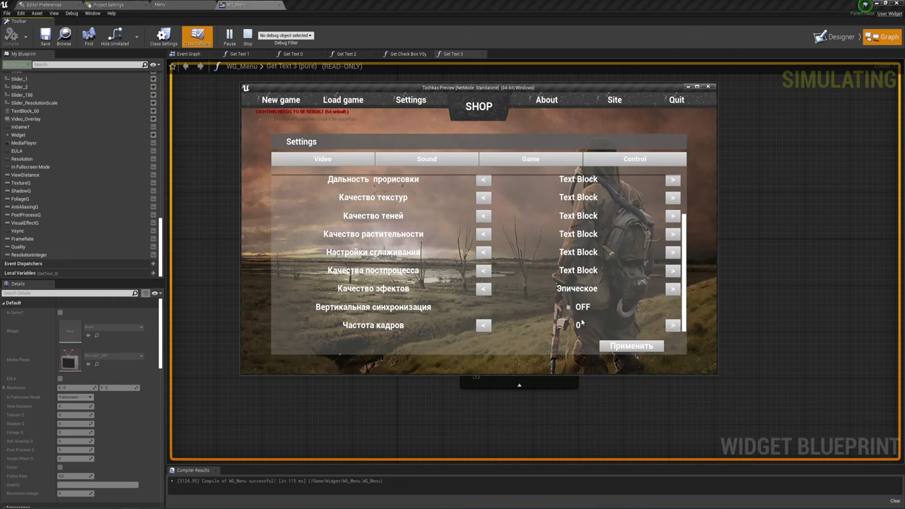
{"action": "left_click", "coordinate": [672, 327]}
{"action": "left_click", "coordinate": [671, 327]}
{"action": "left_click", "coordinate": [485, 327]}
{"action": "left_click", "coordinate": [485, 327]}
{"action": "left_click", "coordinate": [672, 326]}
{"action": "left_click", "coordinate": [672, 326]}
{"action": "left_click", "coordinate": [672, 327]}
{"action": "left_click", "coordinate": [484, 326]}
{"action": "left_click", "coordinate": [483, 326]}
{"action": "left_click", "coordinate": [484, 326]}
Stop the preview and return to WG_Menu's Designer view
{"action": "left_click", "coordinate": [708, 87]}
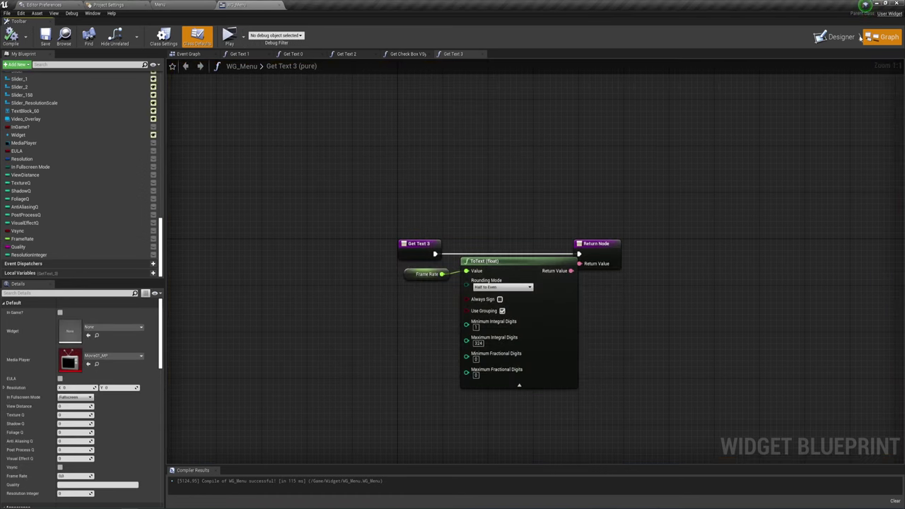
{"action": "left_click", "coordinate": [845, 36]}
{"action": "scroll", "coordinate": [585, 216], "scroll_direction": "down", "scroll_amount": 2}
{"action": "scroll", "coordinate": [585, 215], "scroll_direction": "up", "scroll_amount": 1}
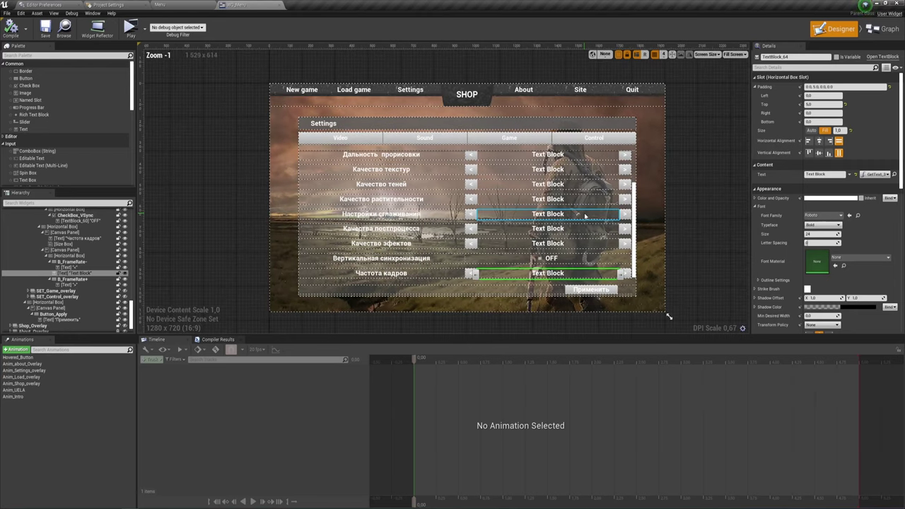